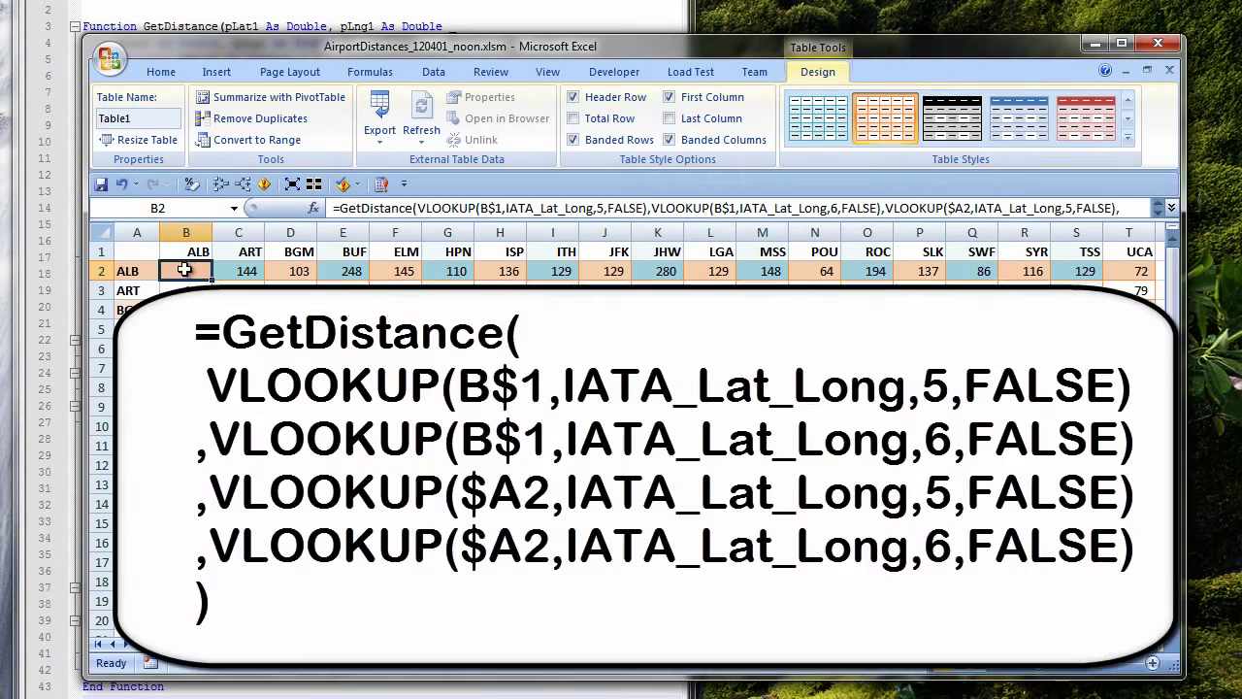
# - Inspect B2's GetDistance lookup arguments, then jump to the IATA_Lat_Long named range
pyautogui.doubleClick(187, 272)
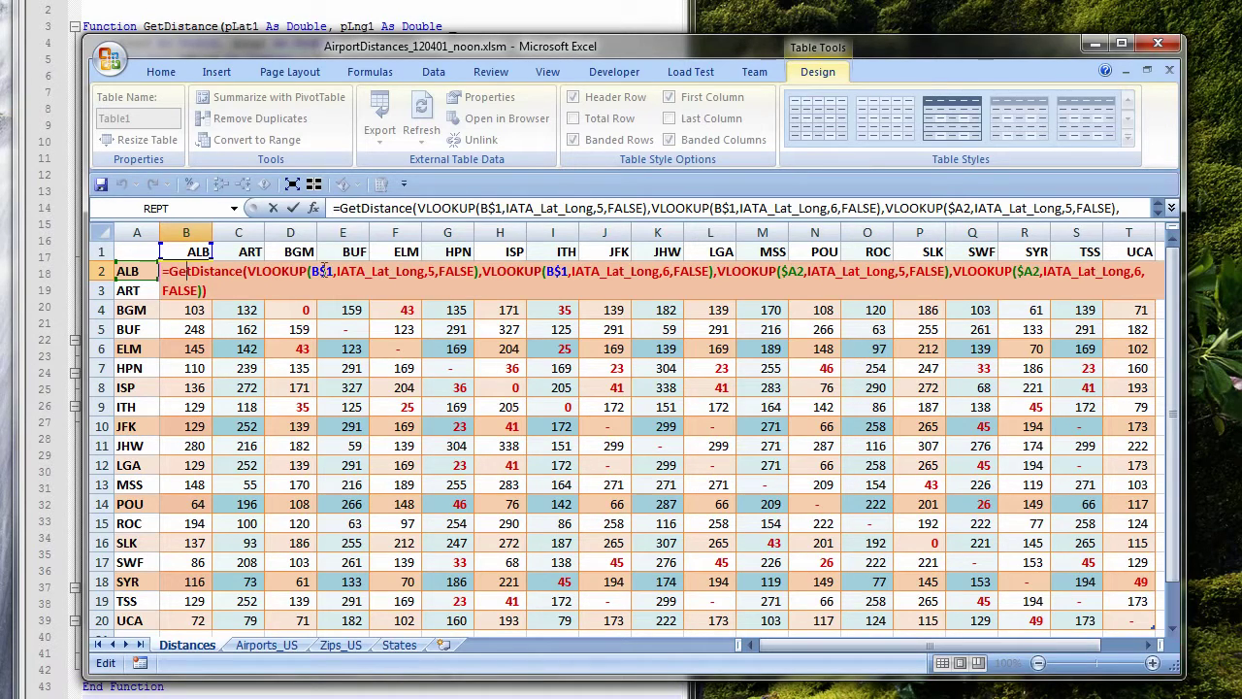
pyautogui.doubleClick(322, 271)
pyautogui.moveTo(336, 272); pyautogui.dragTo(427, 271)
pyautogui.doubleClick(432, 272)
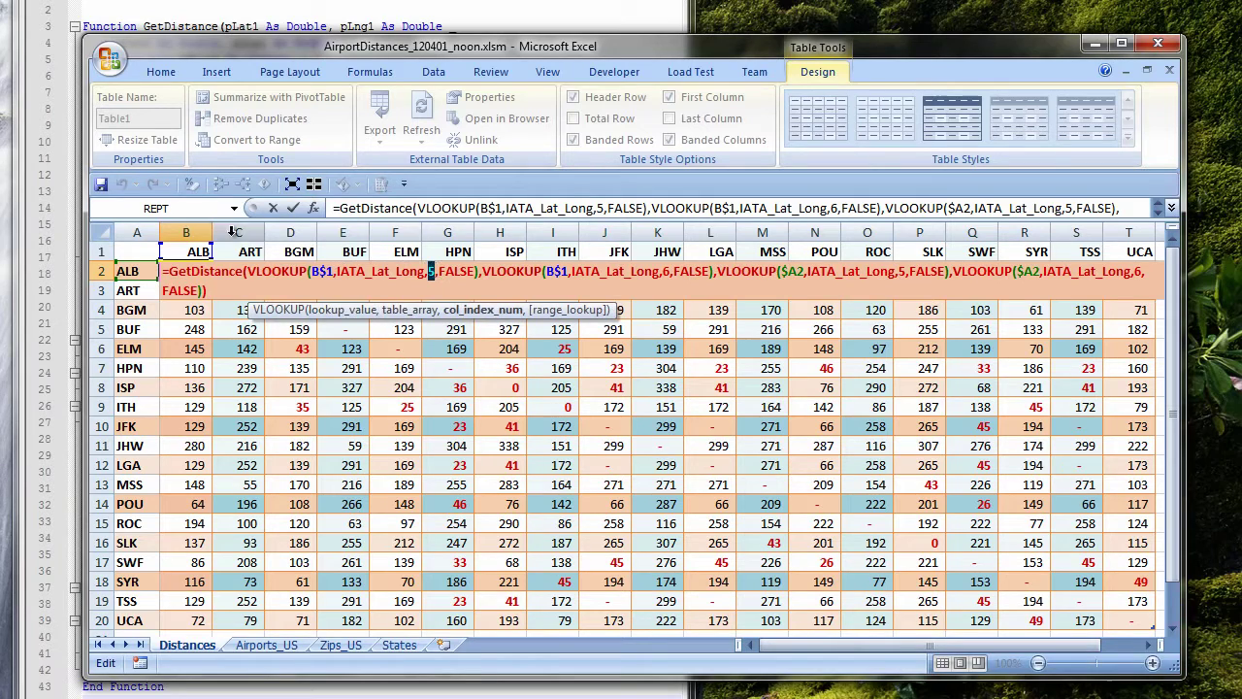
pyautogui.press('Escape')
pyautogui.click(236, 209)
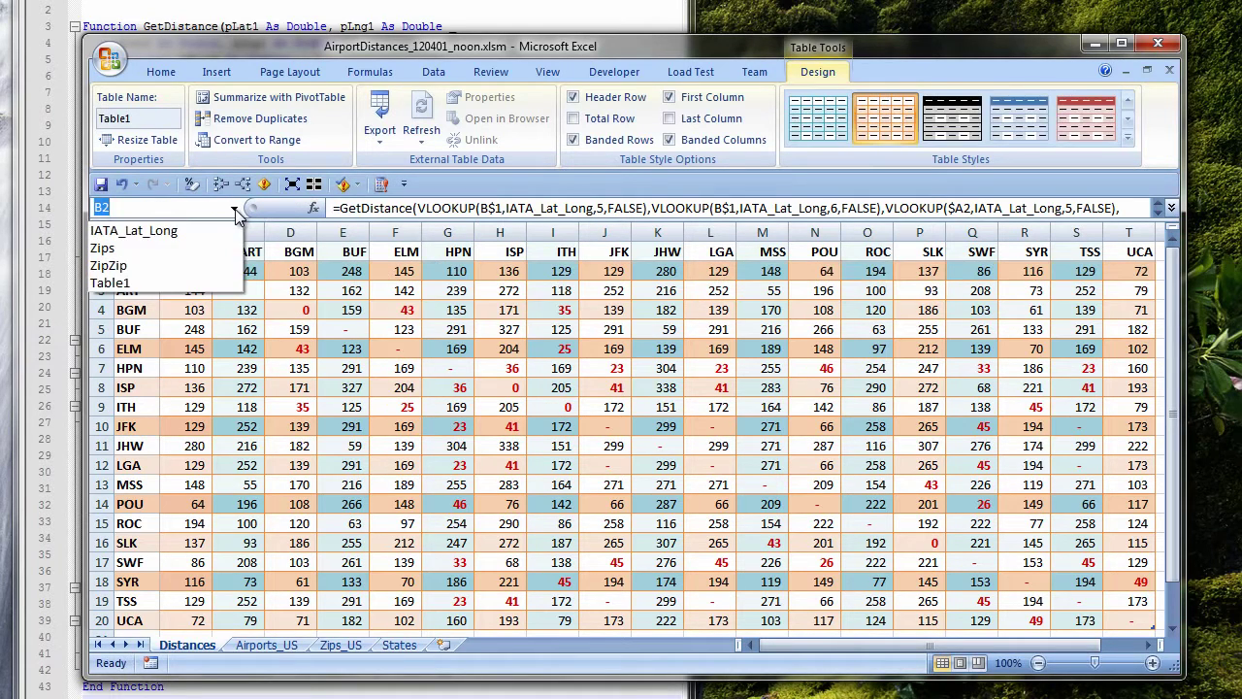
pyautogui.click(188, 230)
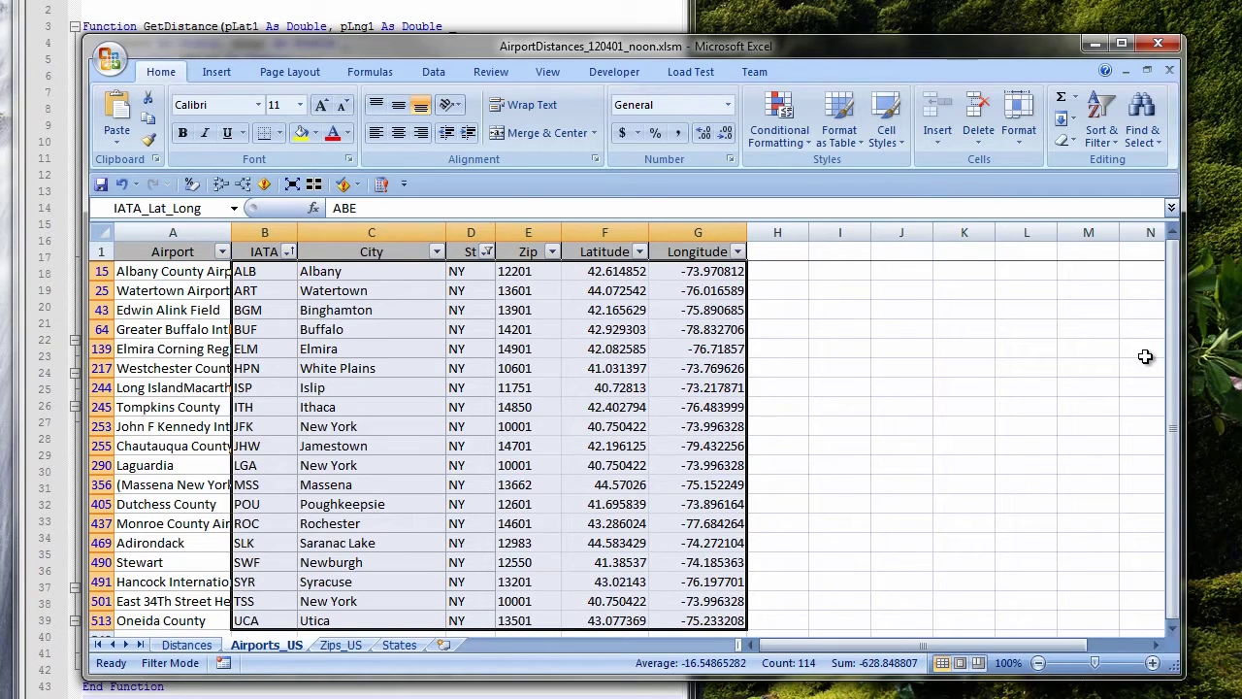
# - Deselect the lookup range and return to the Distances sheet
pyautogui.hotkey('ctrl', 'Home')
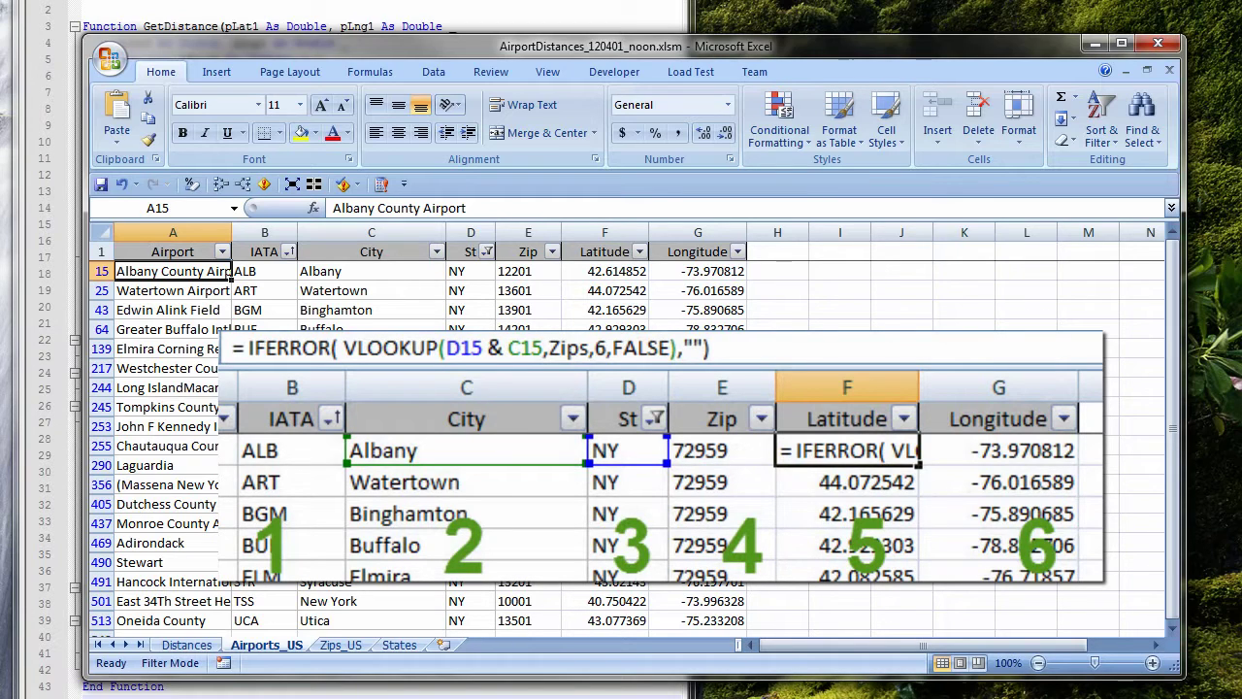
pyautogui.hotkey('ctrl', 'pageup')
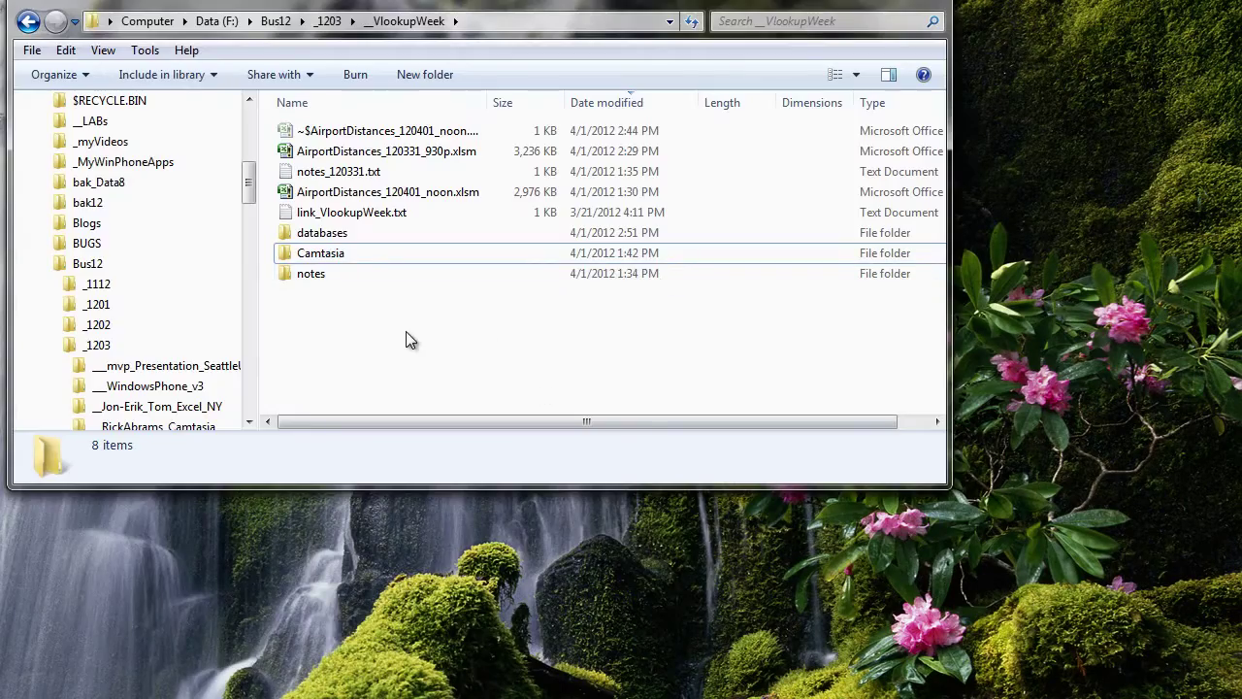
# - Create a new Microsoft Office Access 2007 Database file in the folder and name it
pyautogui.rightClick(406, 331)
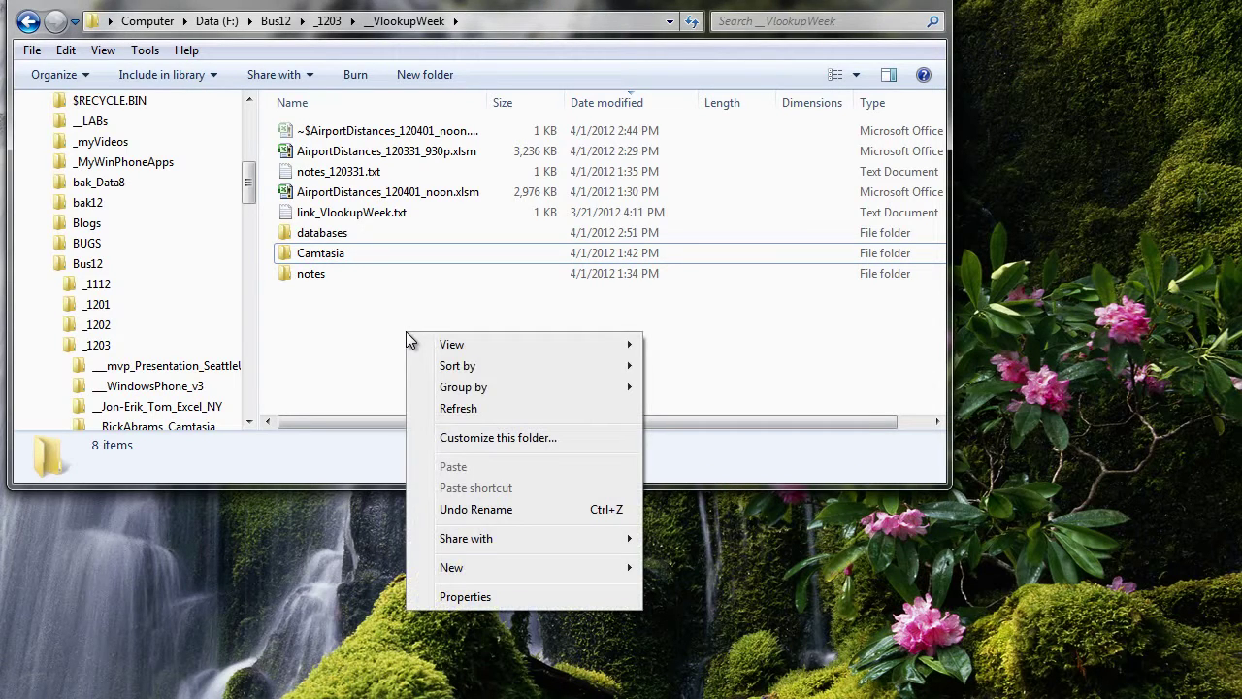
pyautogui.moveTo(487, 573)
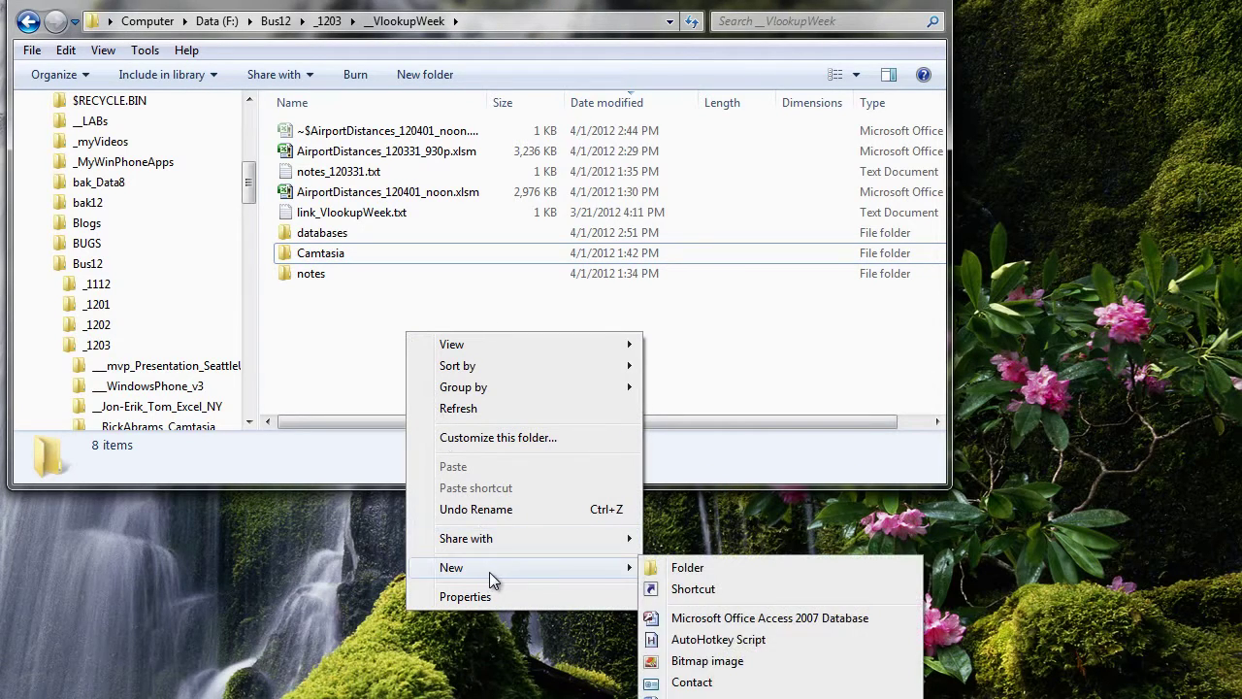
pyautogui.click(702, 622)
pyautogui.write('LOOKUP_inAccess_Distances')
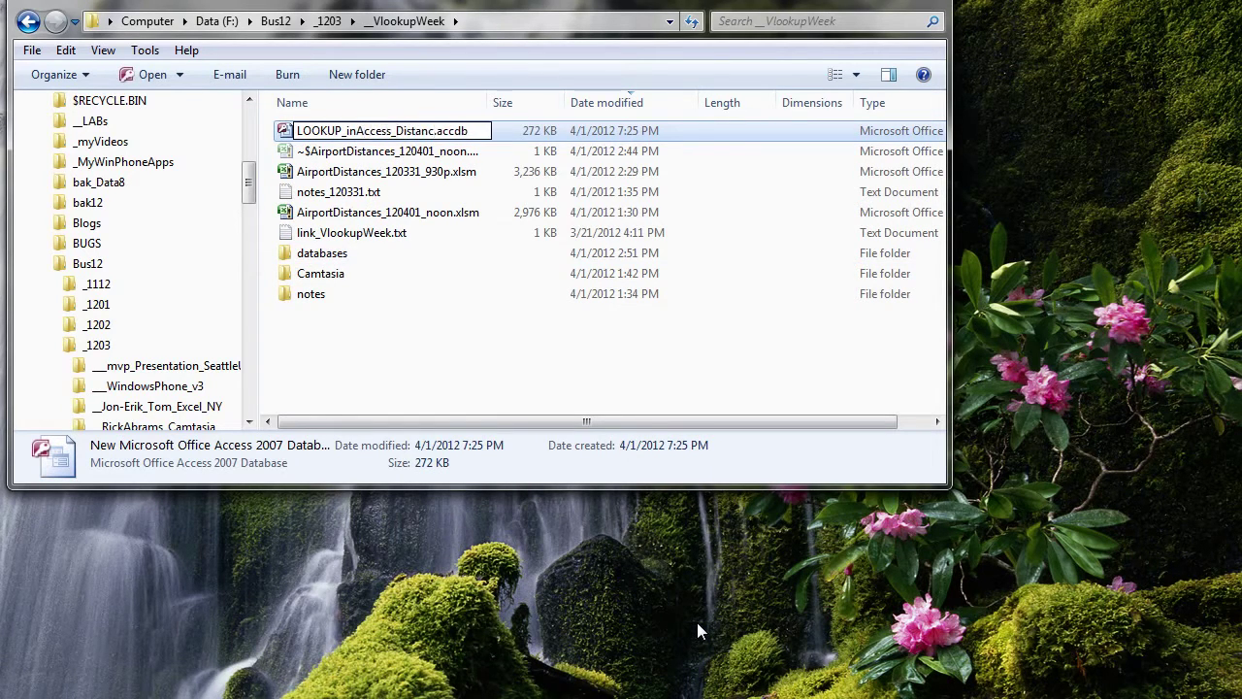
pyautogui.write('_')
pyautogui.press('Return')
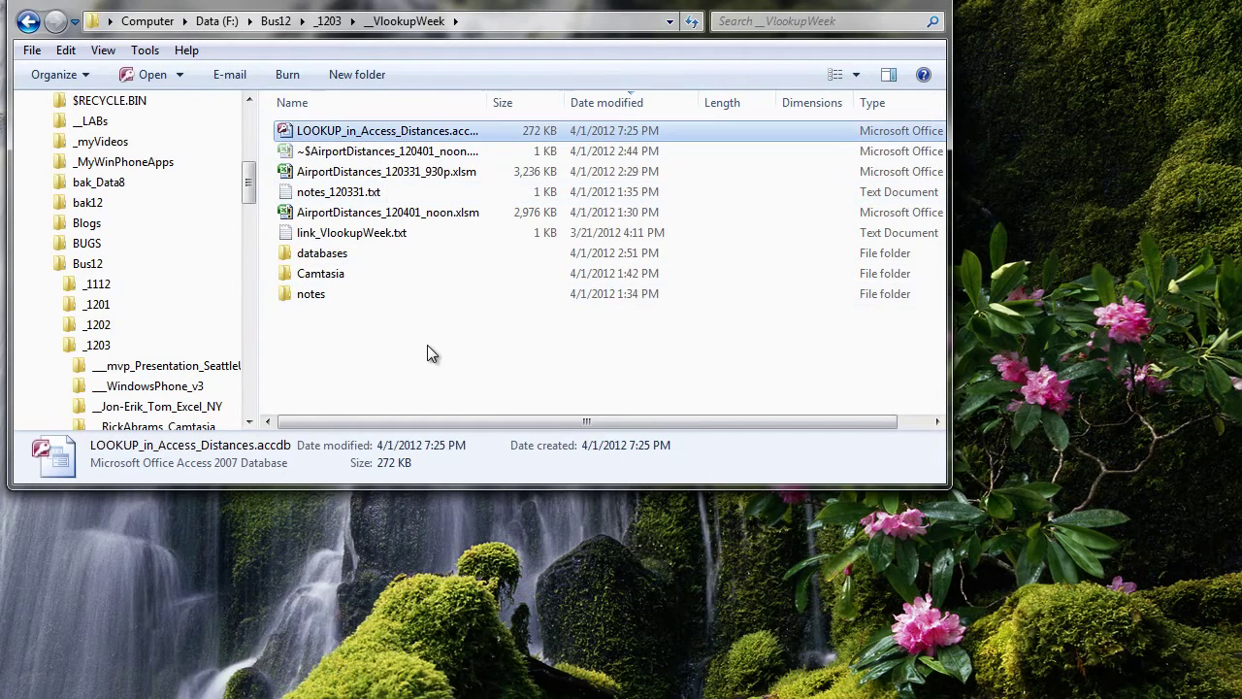
# - Correct the file name to VLOOKUP_in_Access_Distances and open the database
pyautogui.rightClick(393, 136)
pyautogui.click(443, 404)
pyautogui.press('Home')
pyautogui.write('V')
pyautogui.press('Return')
pyautogui.press('Return')
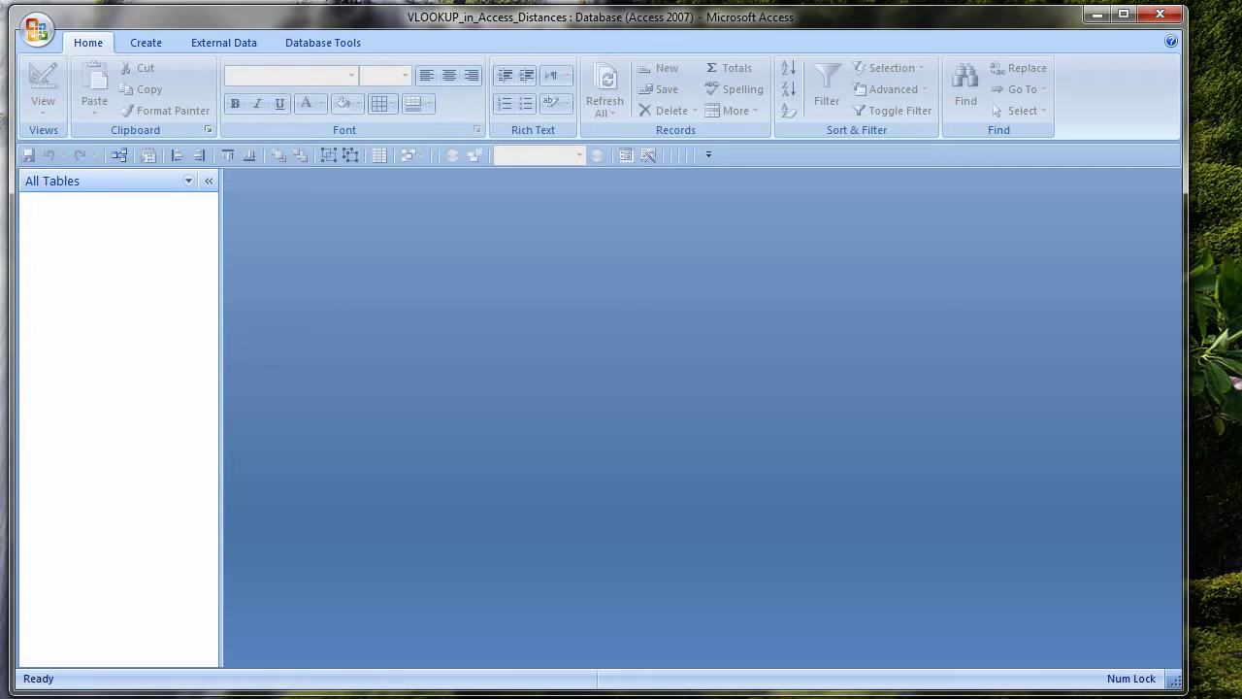
# - Start an Access import with Ref_Zips_States_PhoneCodes_Airlines_Airports.mdb as the source database
pyautogui.hotkey('alt', 'Tab')
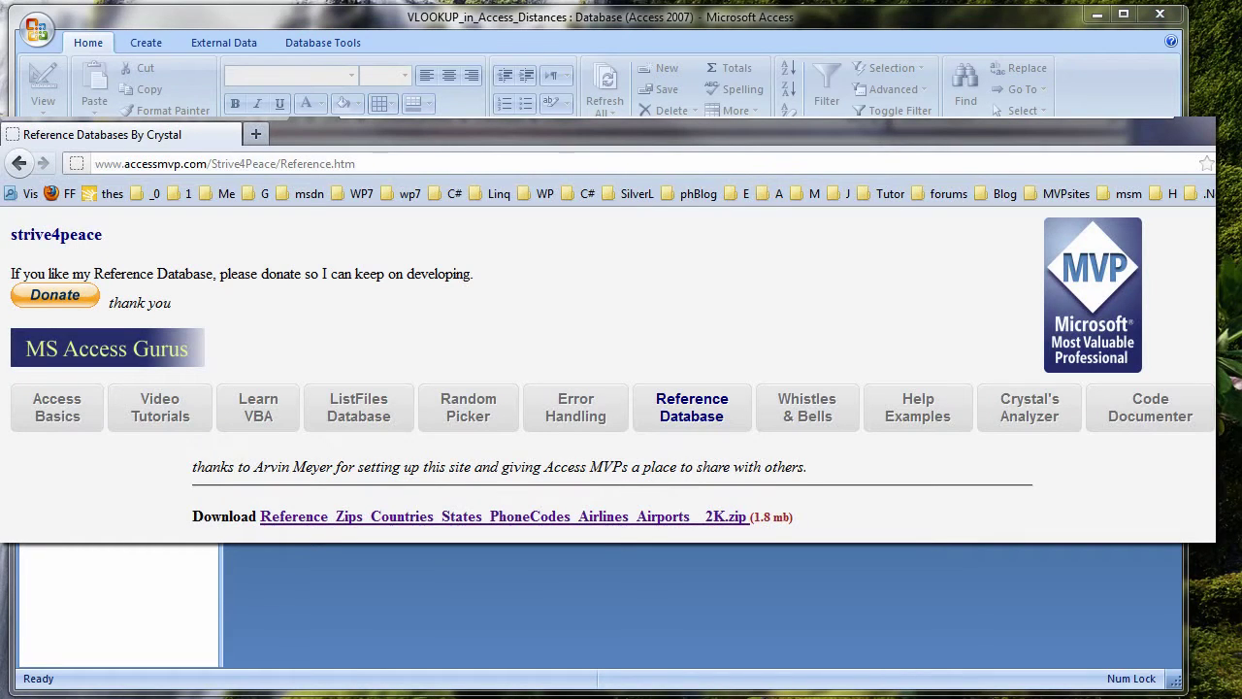
pyautogui.click(209, 47)
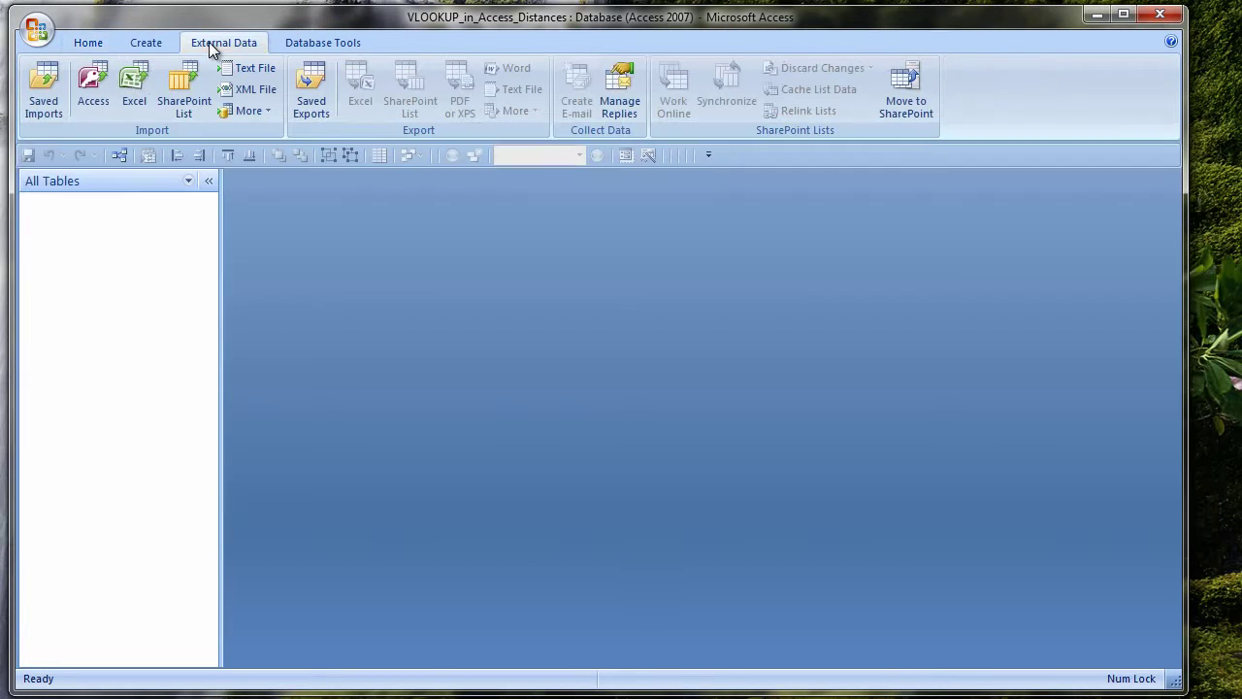
pyautogui.click(89, 94)
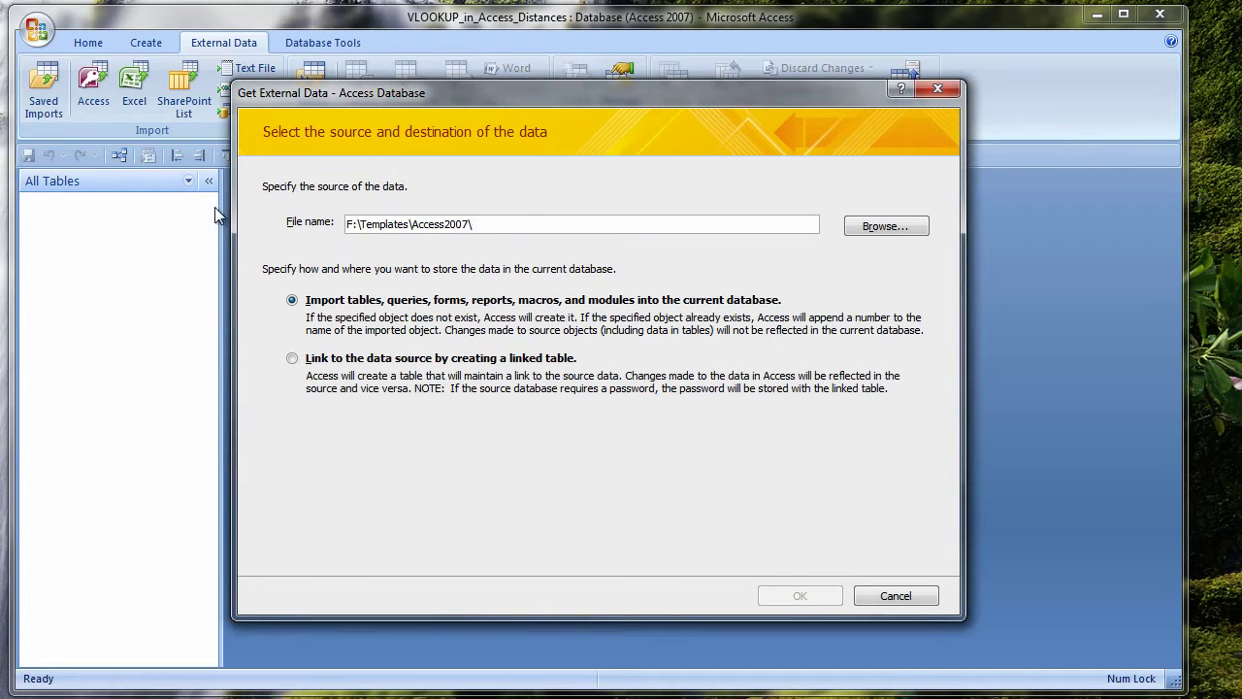
pyautogui.moveTo(516, 223); pyautogui.dragTo(291, 221)
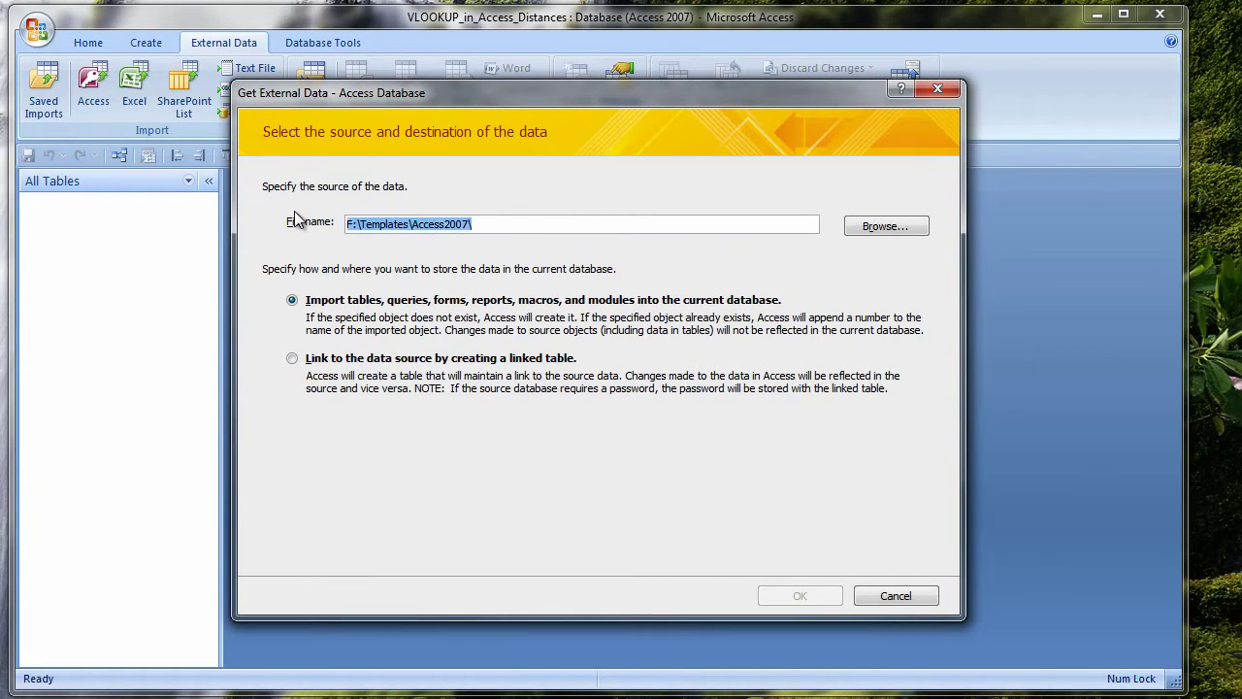
pyautogui.write('F:\\PROJects11\\_Contacts\\Contacts_CMA\\_CM_APPLET\\cma')
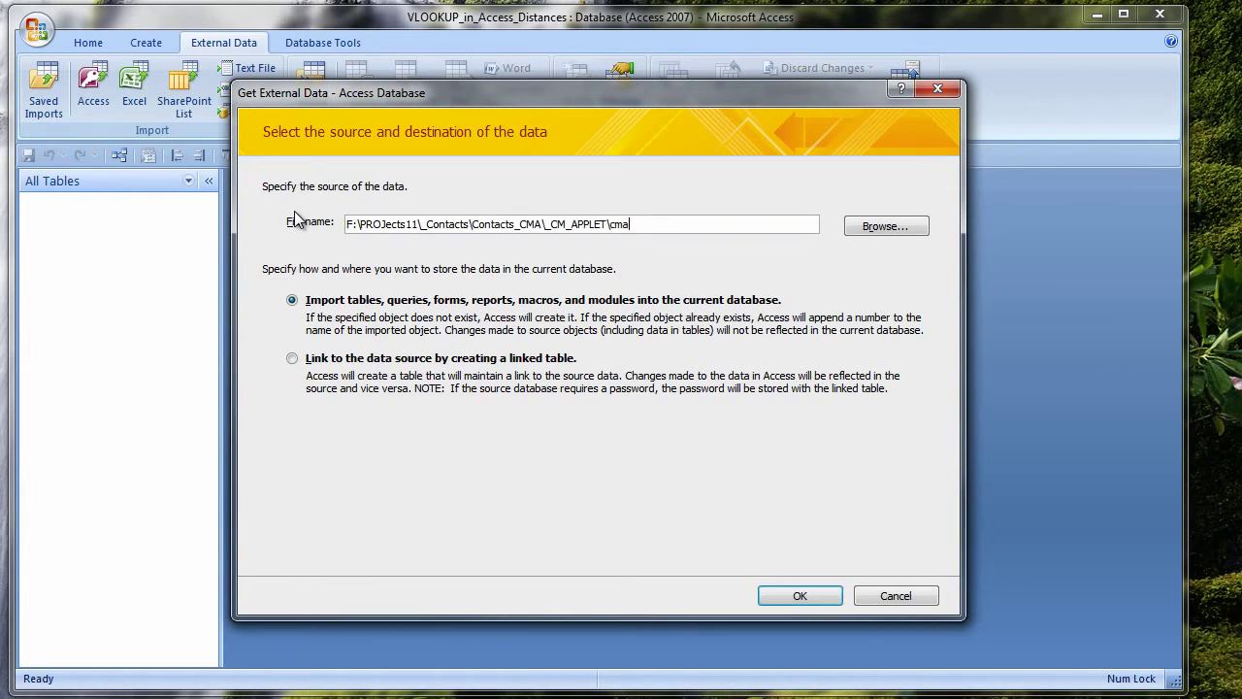
pyautogui.click(888, 226)
pyautogui.click(580, 344)
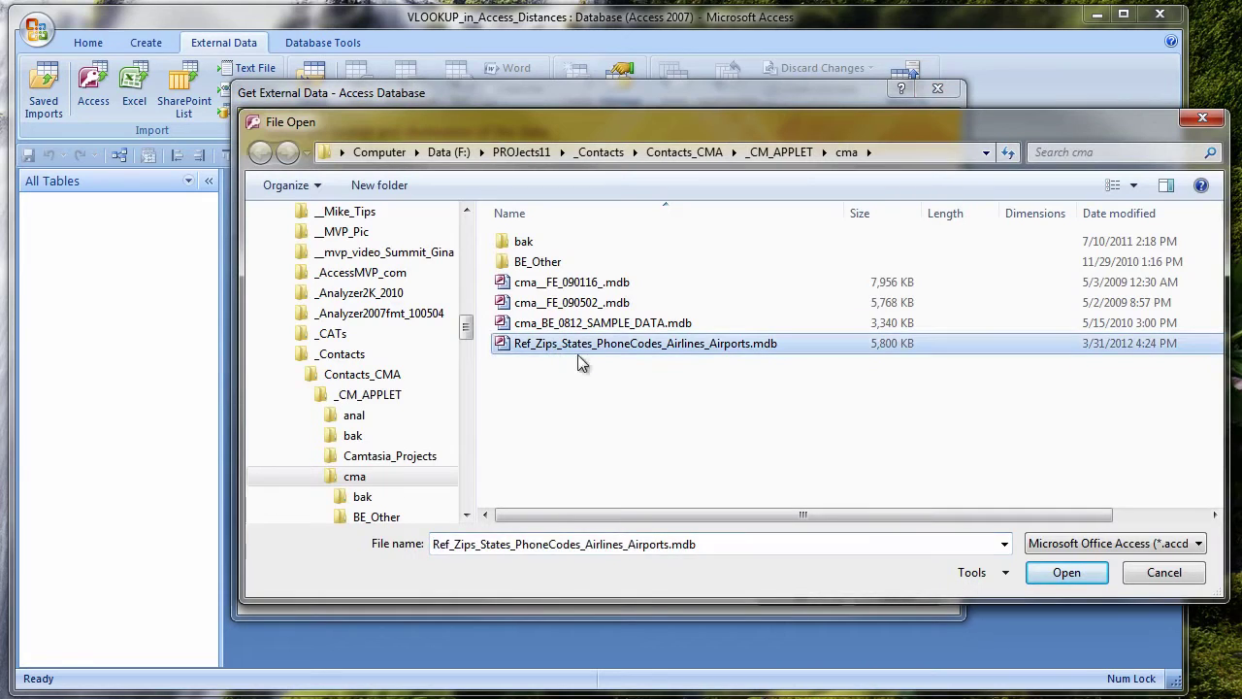
pyautogui.click(1067, 574)
pyautogui.click(798, 596)
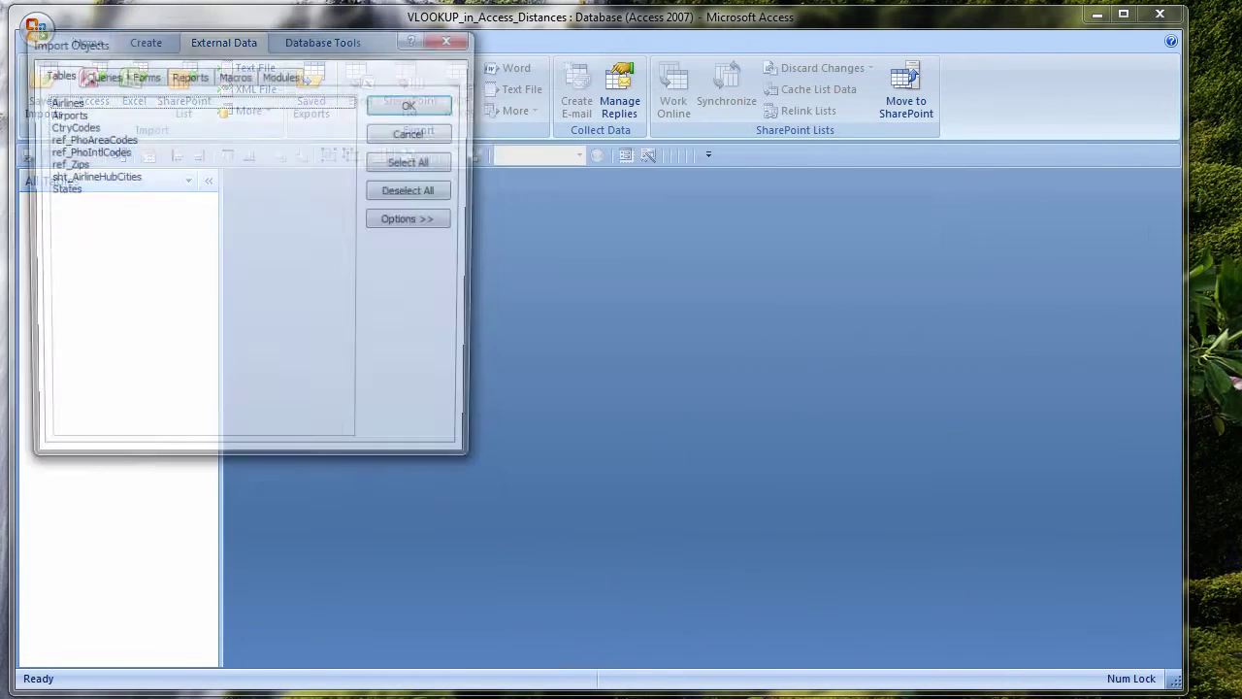
# - Import the Airports and ref_Zips tables and right-click the navigation pane header
pyautogui.click(64, 114)
pyautogui.click(66, 164)
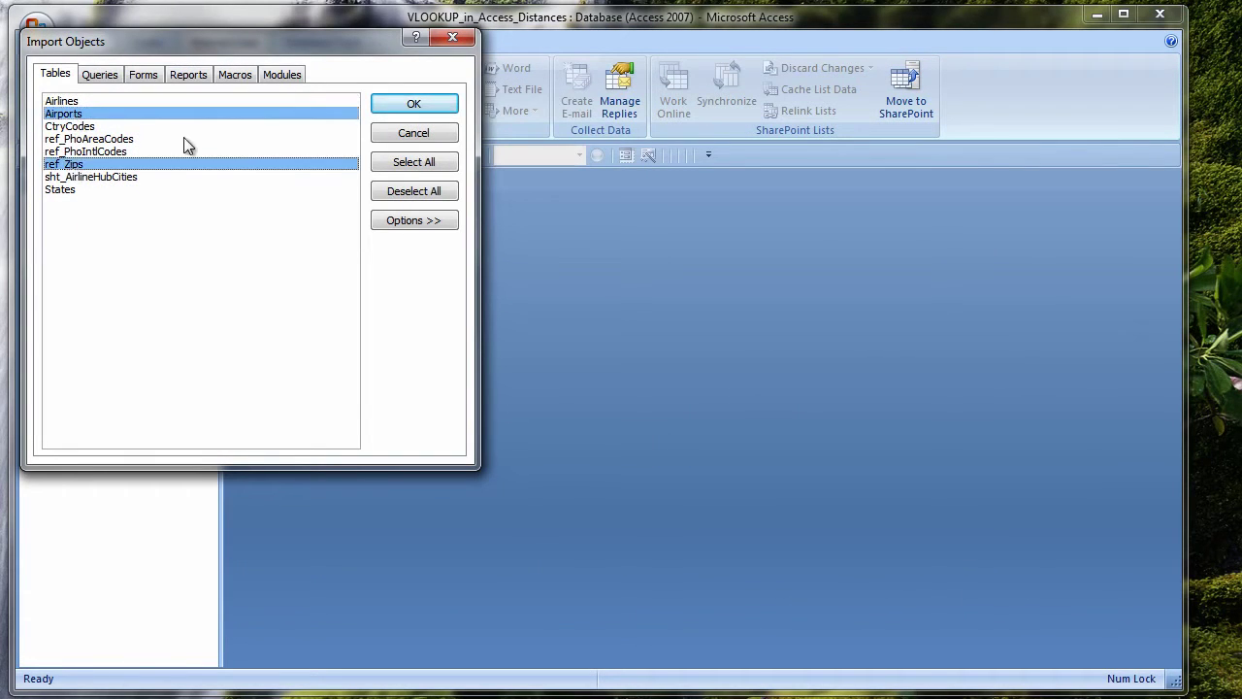
pyautogui.click(409, 109)
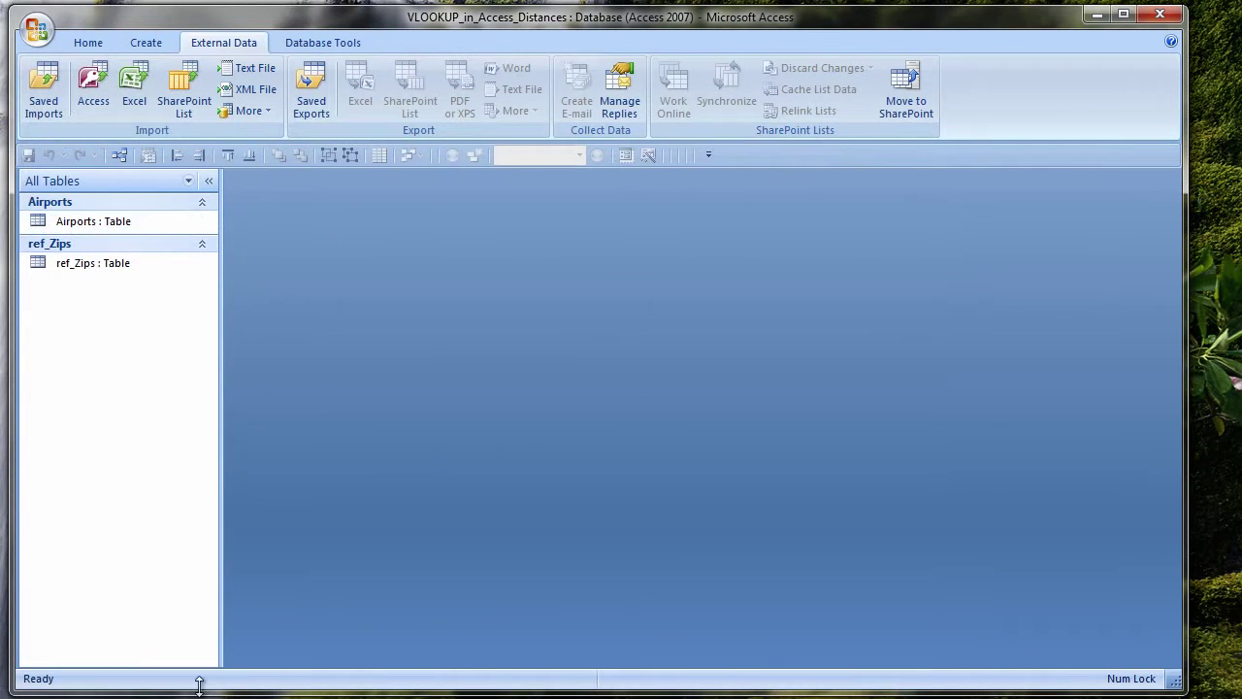
pyautogui.rightClick(118, 181)
# - Group the navigation pane by Object Type and open the Airports and ref_Zips tables
pyautogui.moveTo(189, 192)
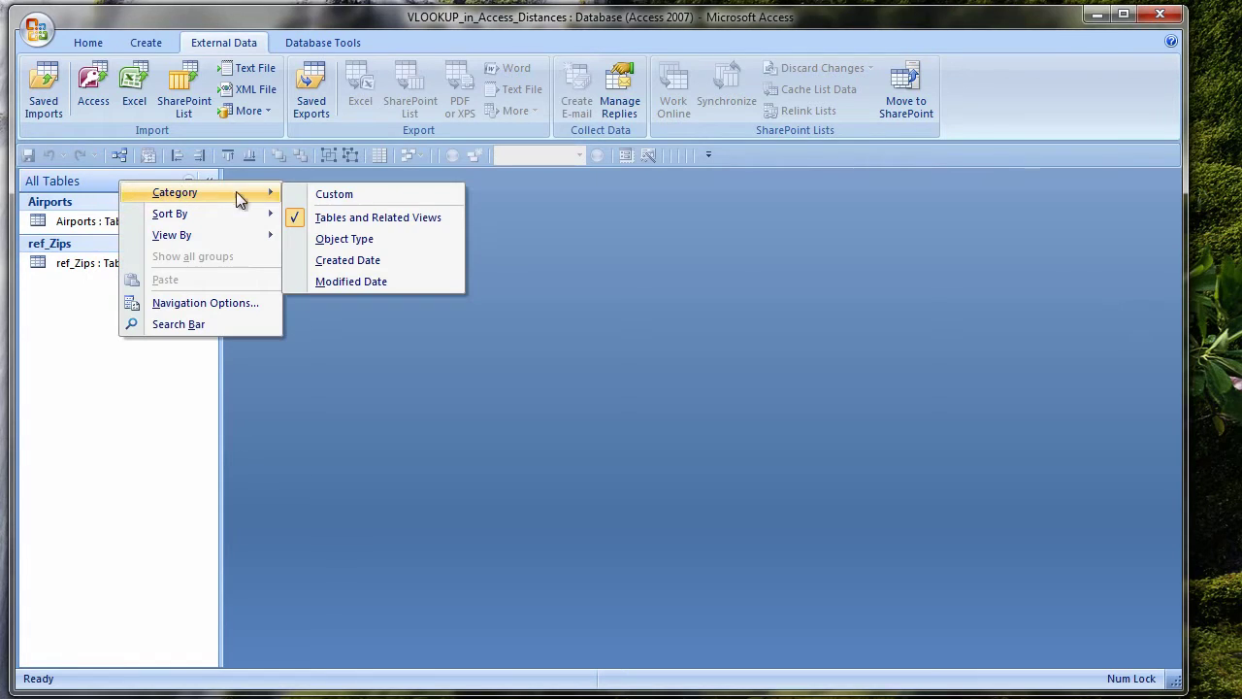
pyautogui.click(344, 239)
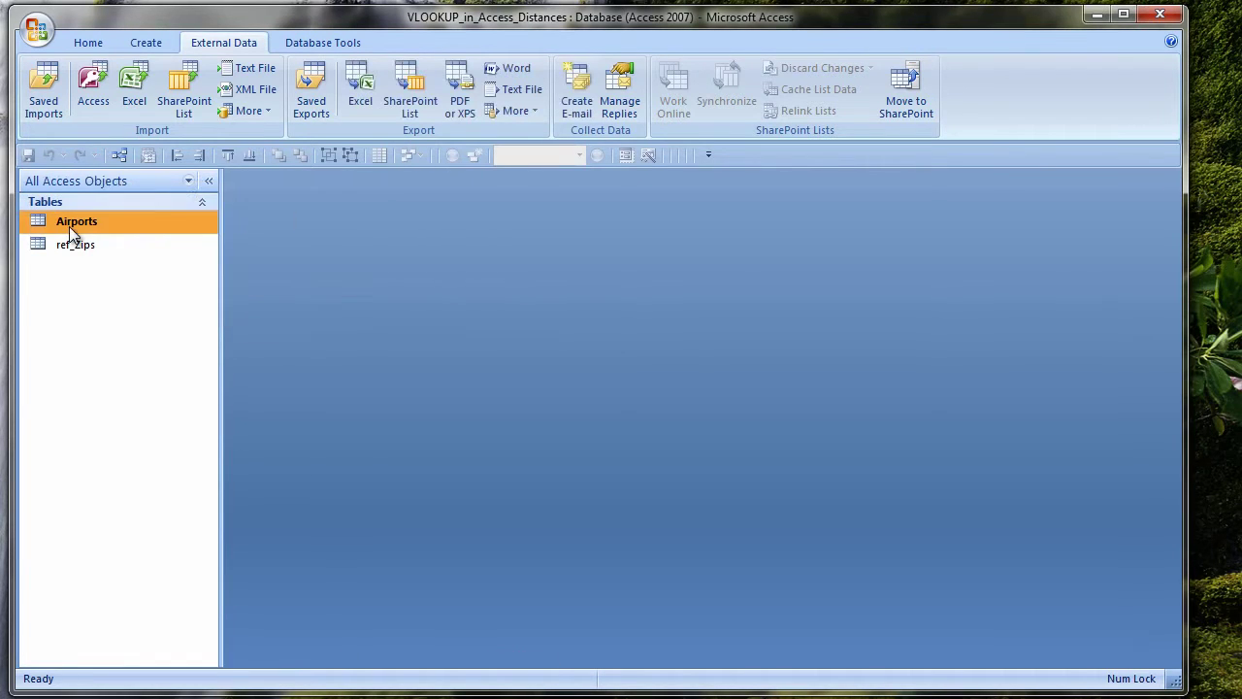
pyautogui.doubleClick(76, 221)
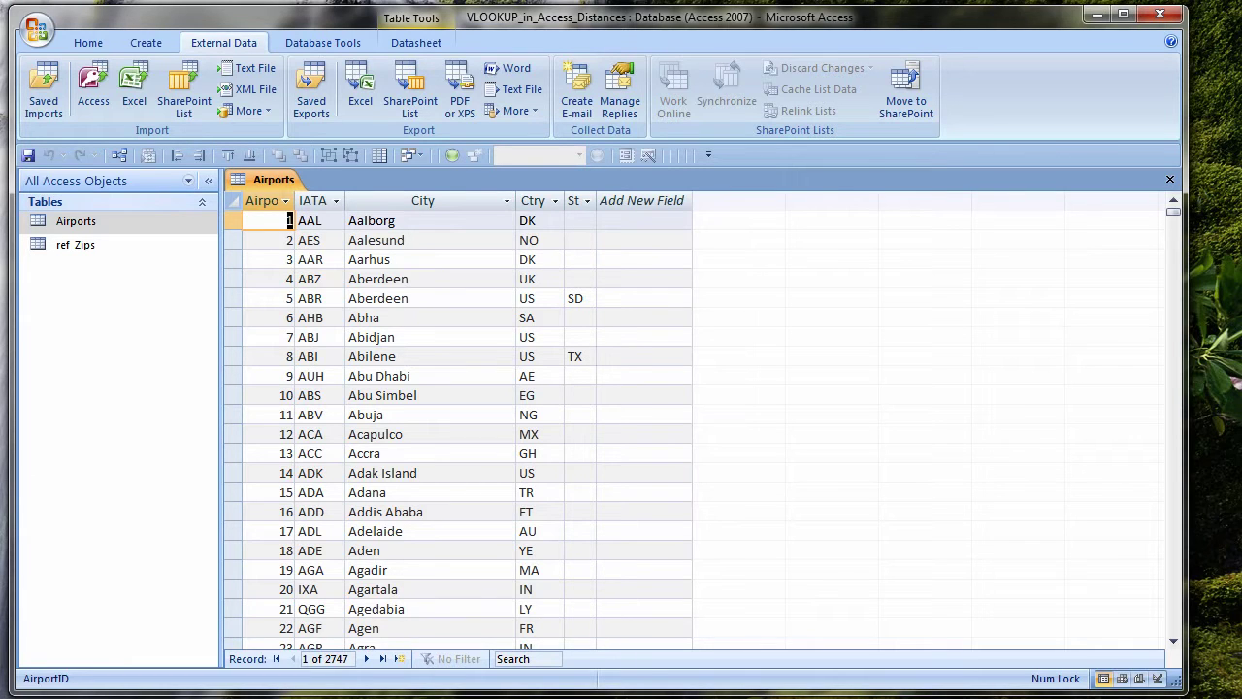
pyautogui.doubleClick(77, 244)
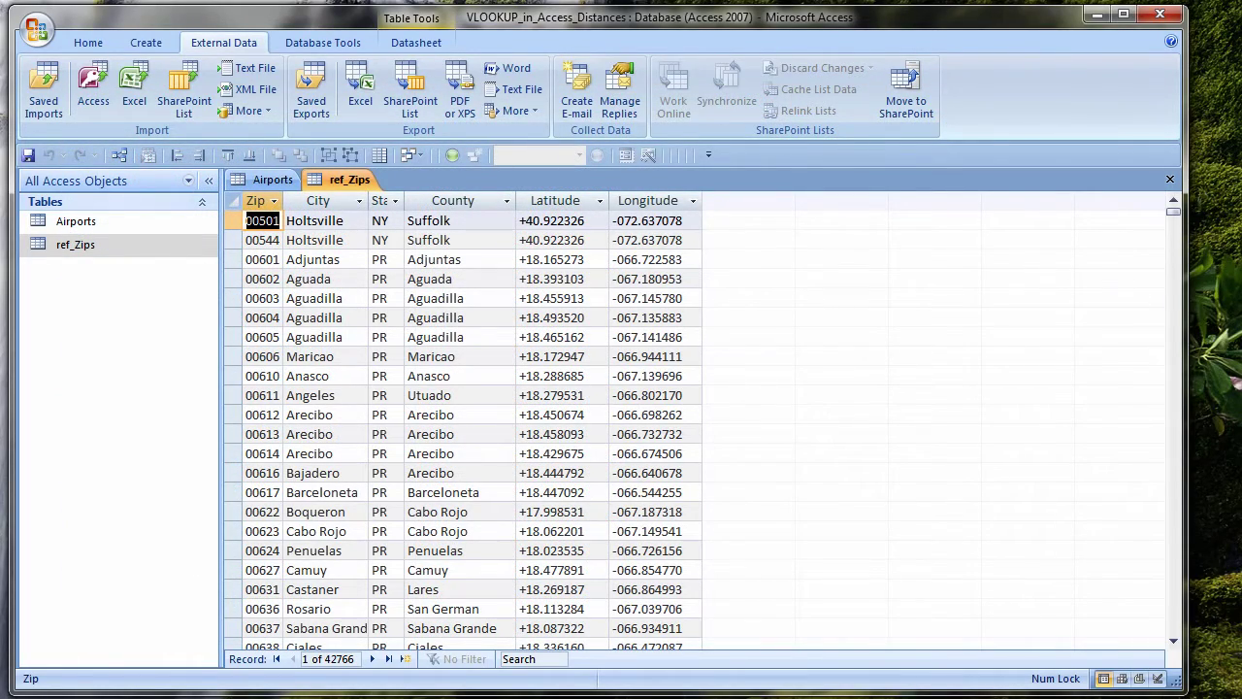
# - Start a new Query Design containing the Airports table
pyautogui.click(150, 46)
pyautogui.click(761, 104)
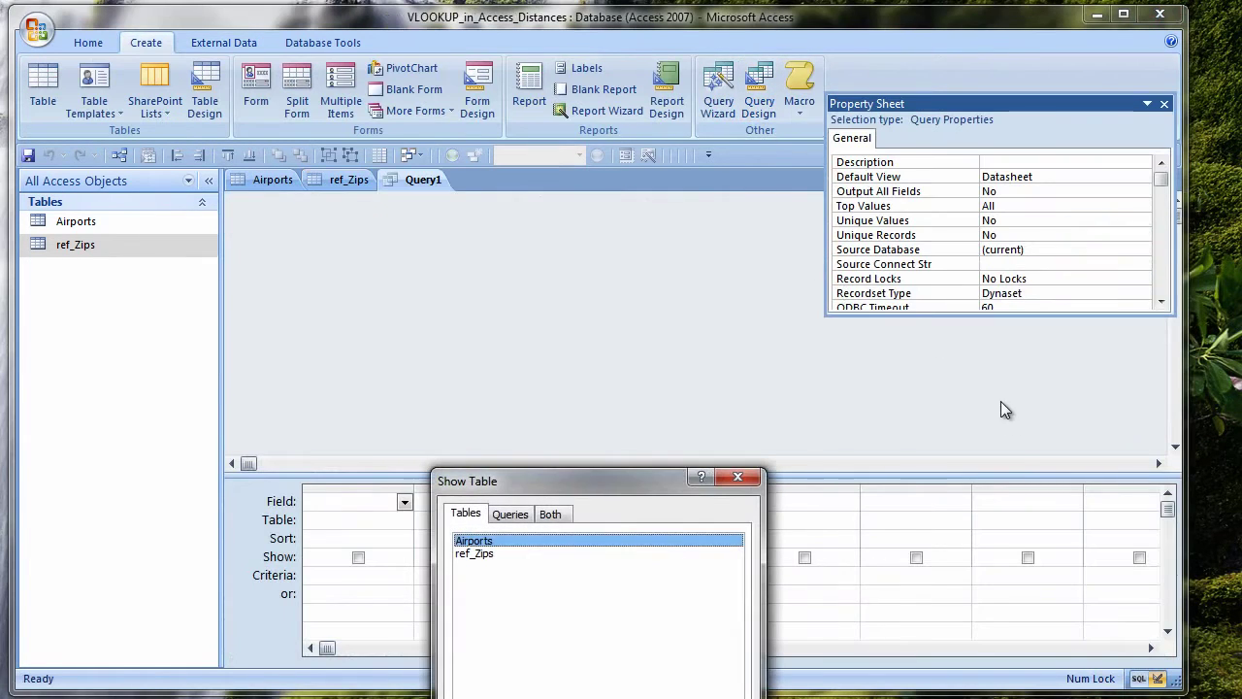
pyautogui.moveTo(581, 486); pyautogui.dragTo(542, 265)
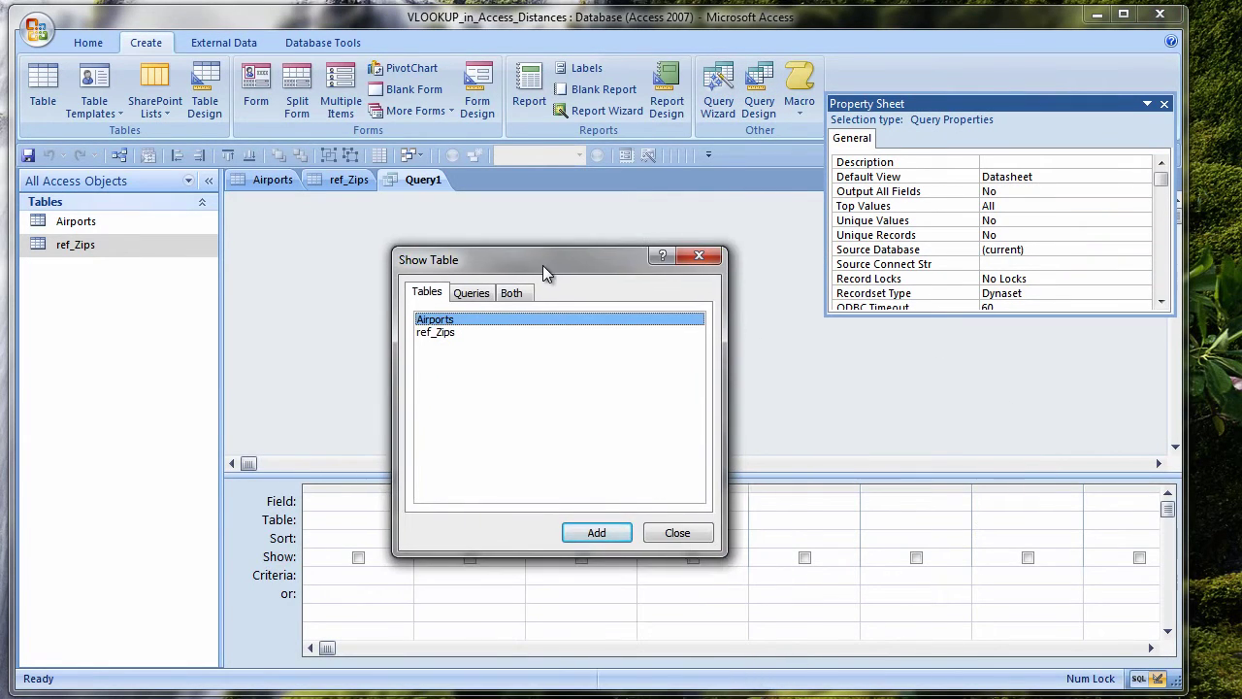
pyautogui.click(600, 533)
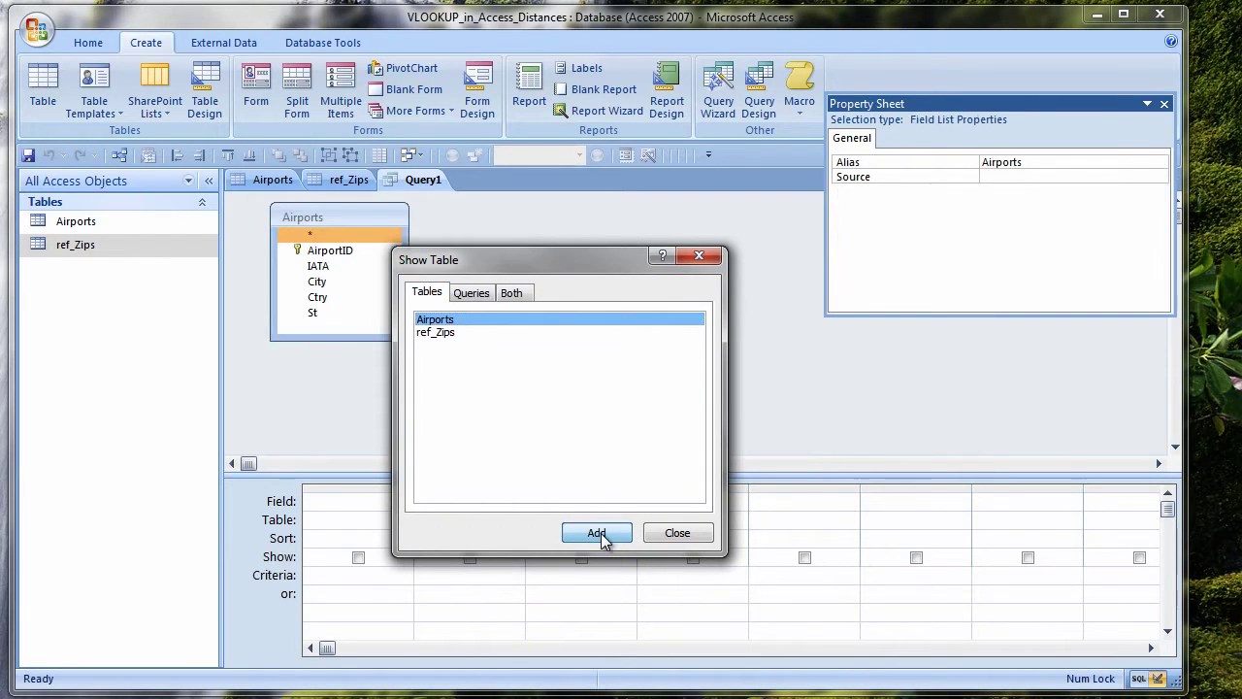
pyautogui.click(679, 536)
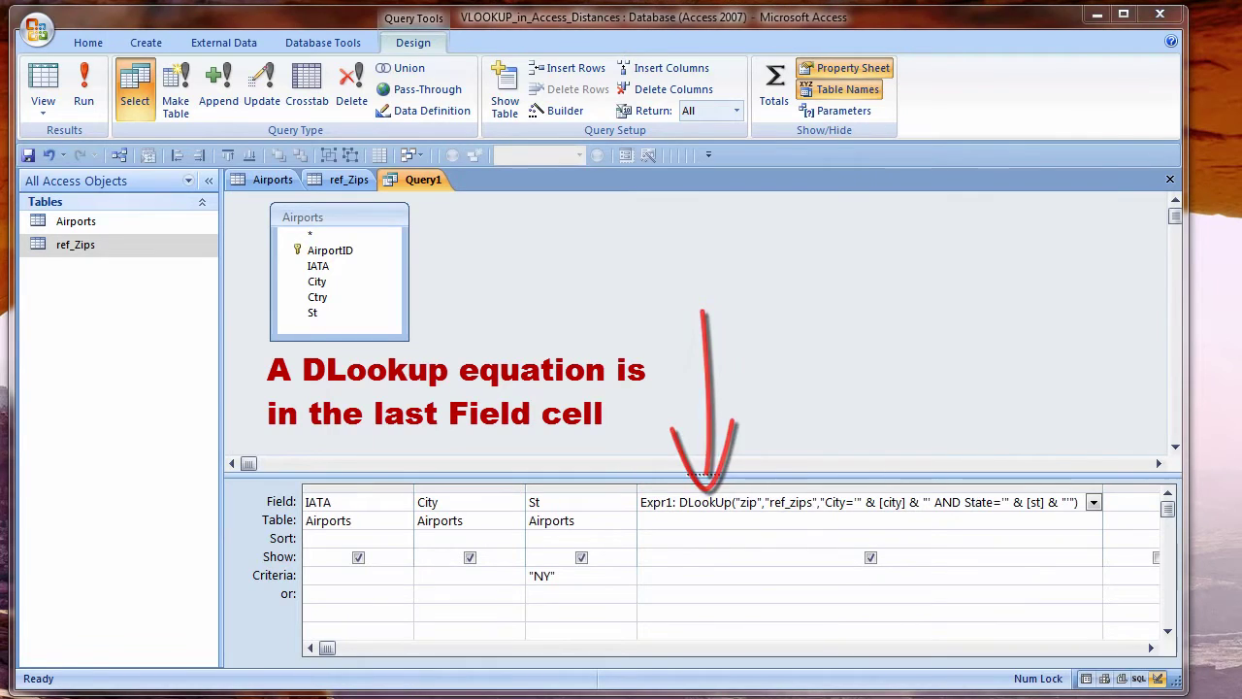
# - Open the Expr1 DLookUp expression in the Zoom box
pyautogui.click(758, 502)
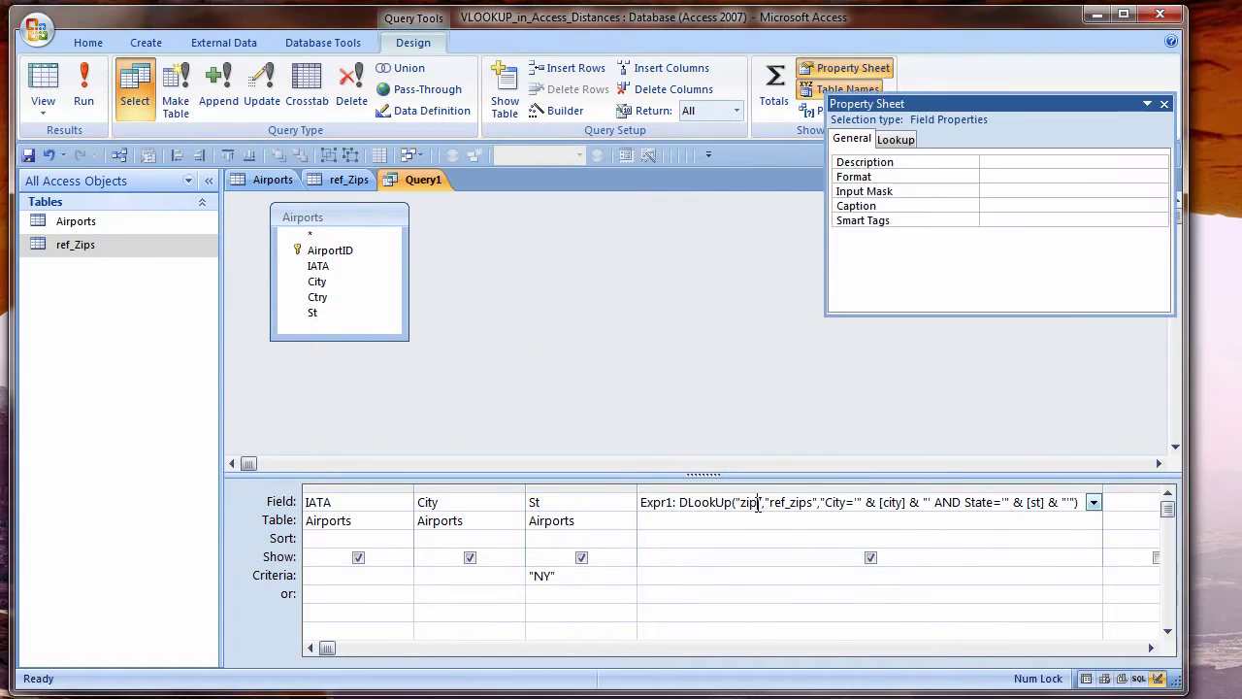
pyautogui.rightClick(758, 505)
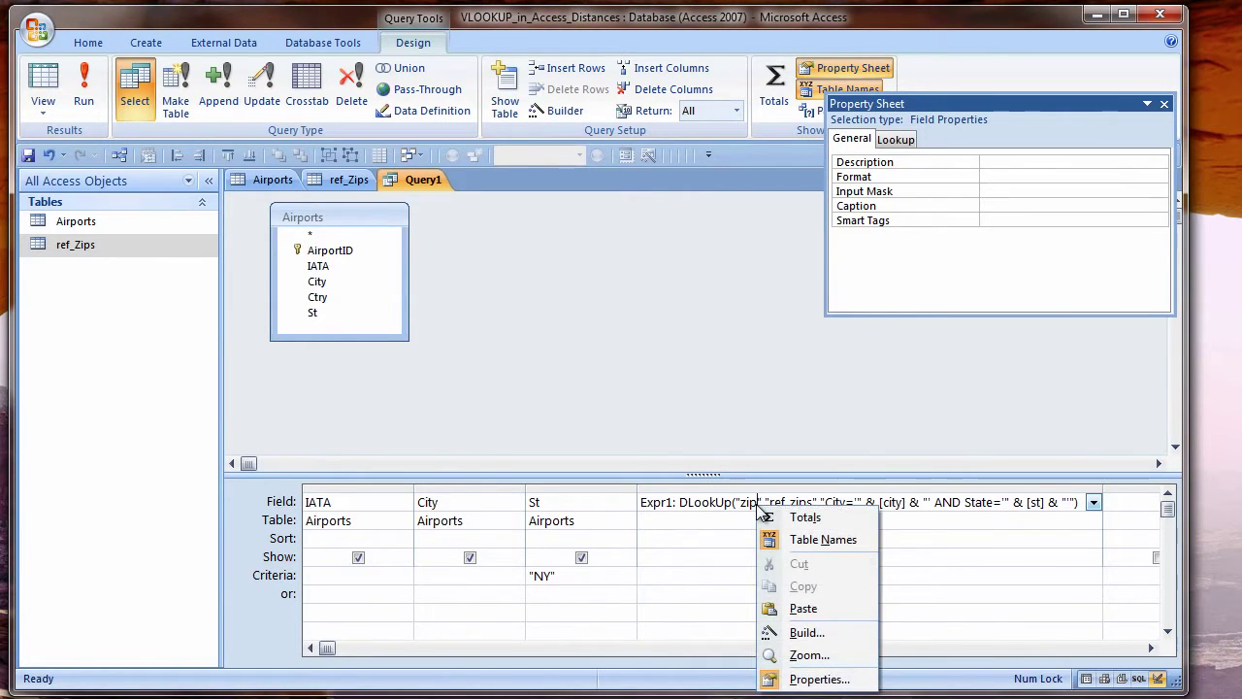
pyautogui.click(821, 663)
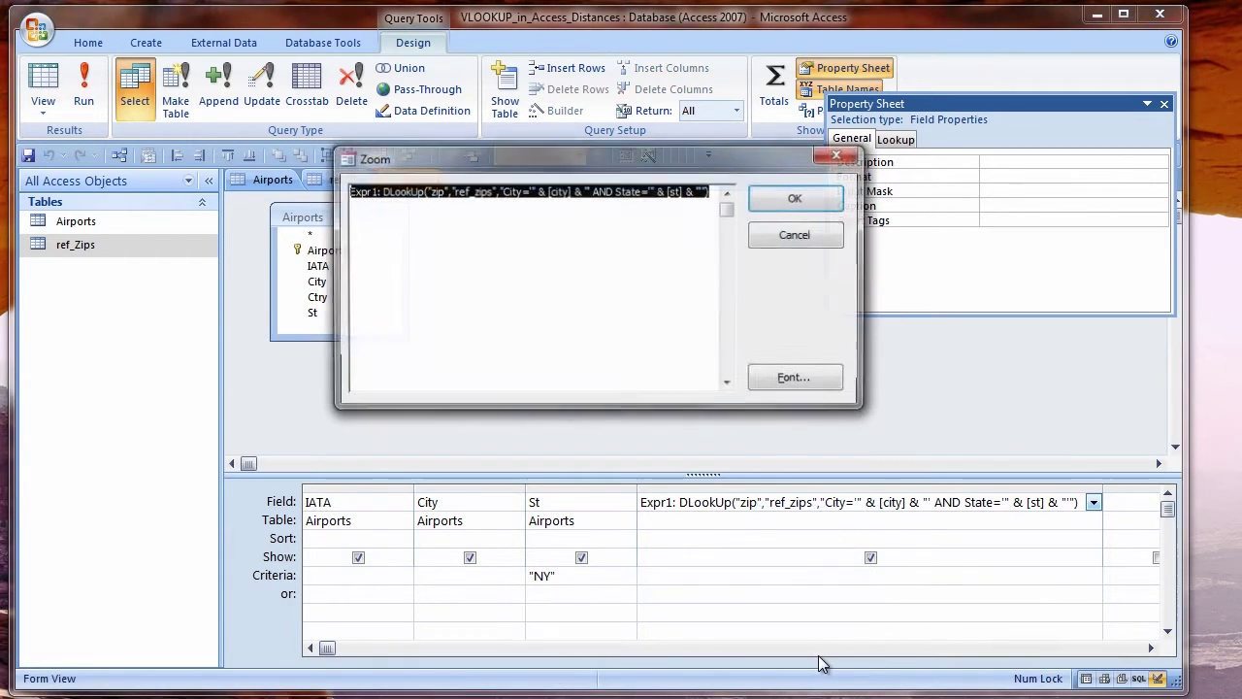
pyautogui.click(775, 383)
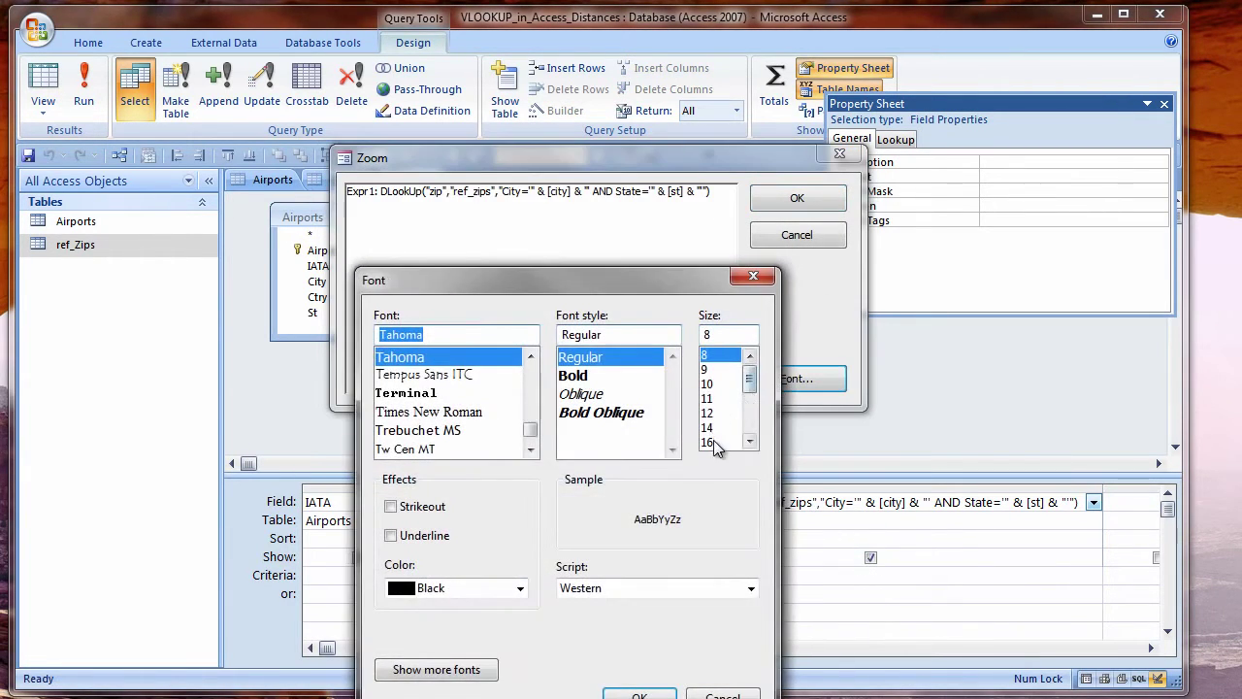
# - Set the Zoom font to Courier New size 16 and check the [city] quoting
pyautogui.click(719, 442)
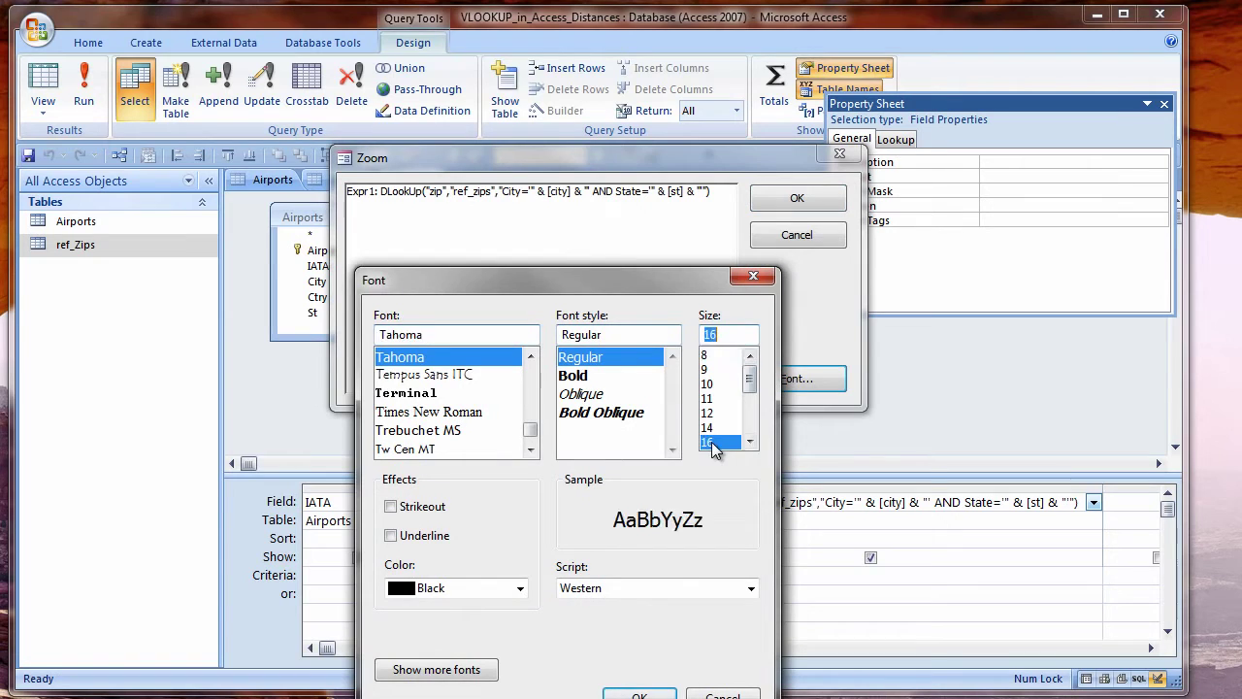
pyautogui.doubleClick(435, 334)
pyautogui.write('cour')
pyautogui.click(469, 375)
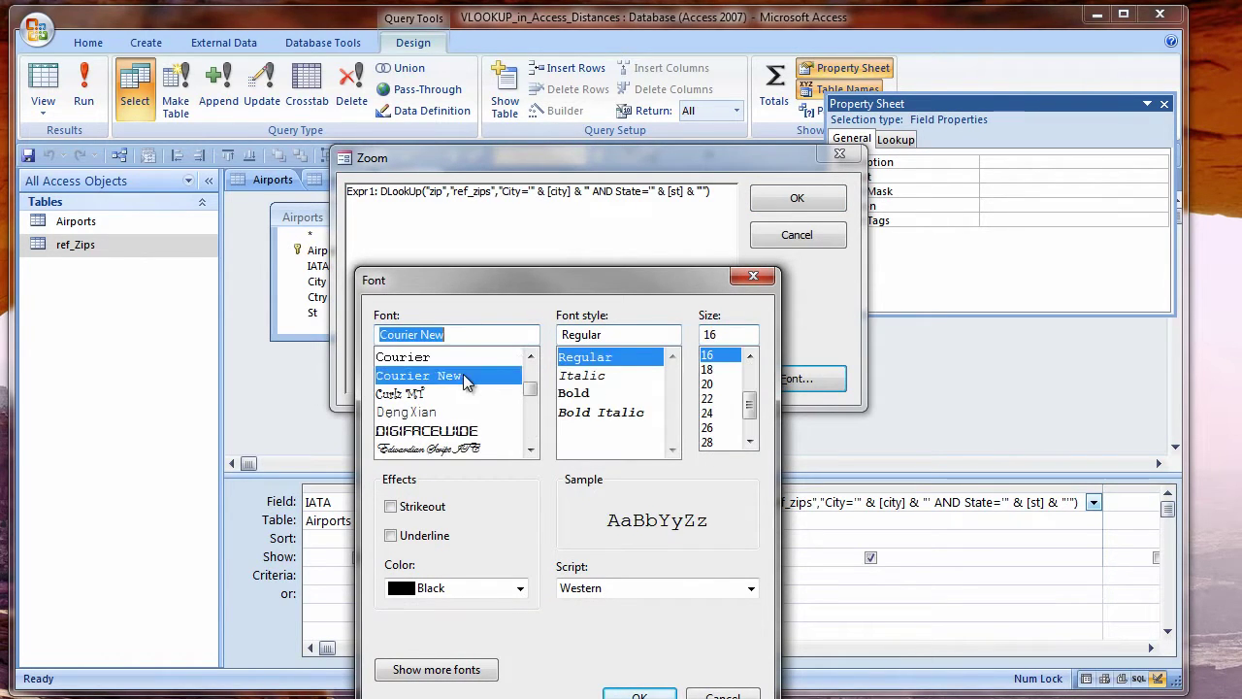
pyautogui.click(637, 692)
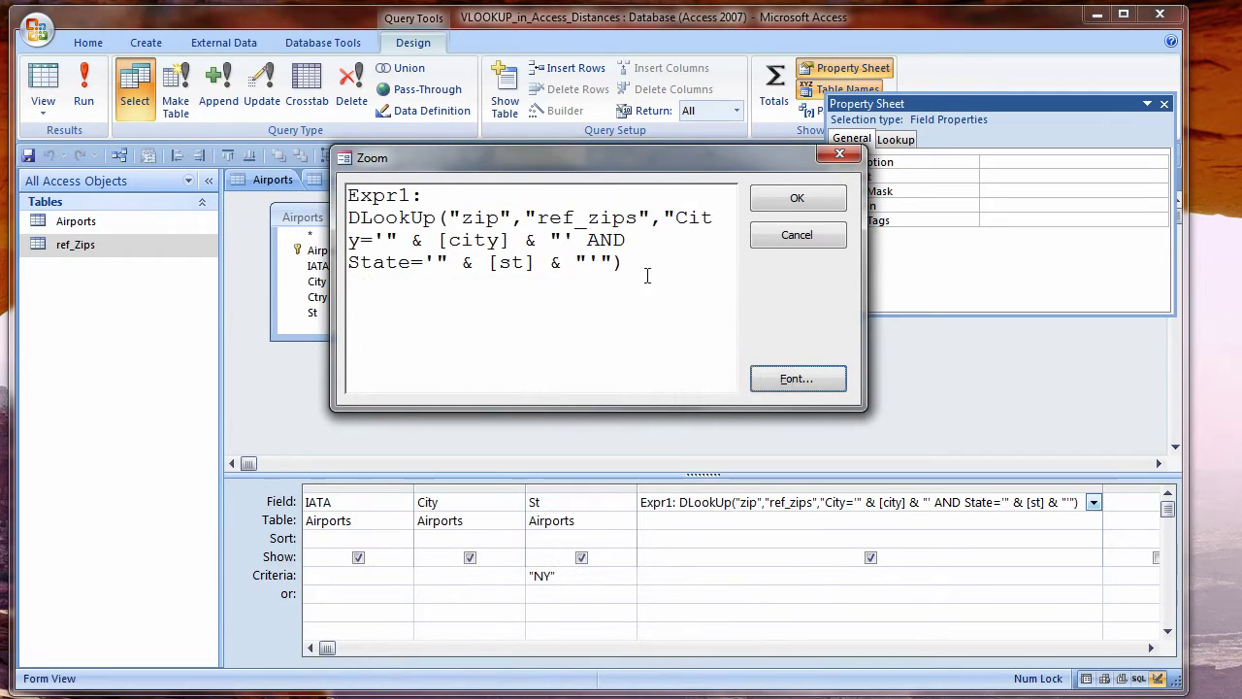
pyautogui.moveTo(374, 239); pyautogui.dragTo(571, 237)
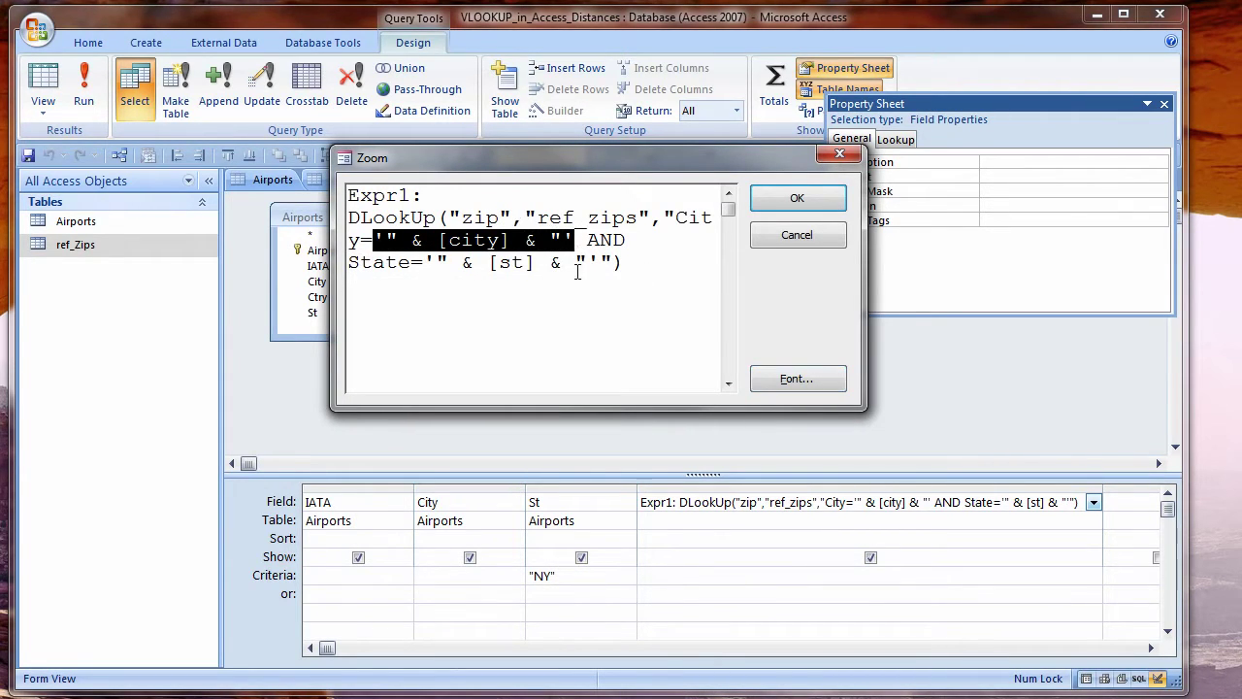
pyautogui.press('Escape')
# - Run the query and trim the BGM and ELM cities to Binghamton and Elmira
pyautogui.click(84, 105)
pyautogui.moveTo(375, 240); pyautogui.dragTo(514, 237)
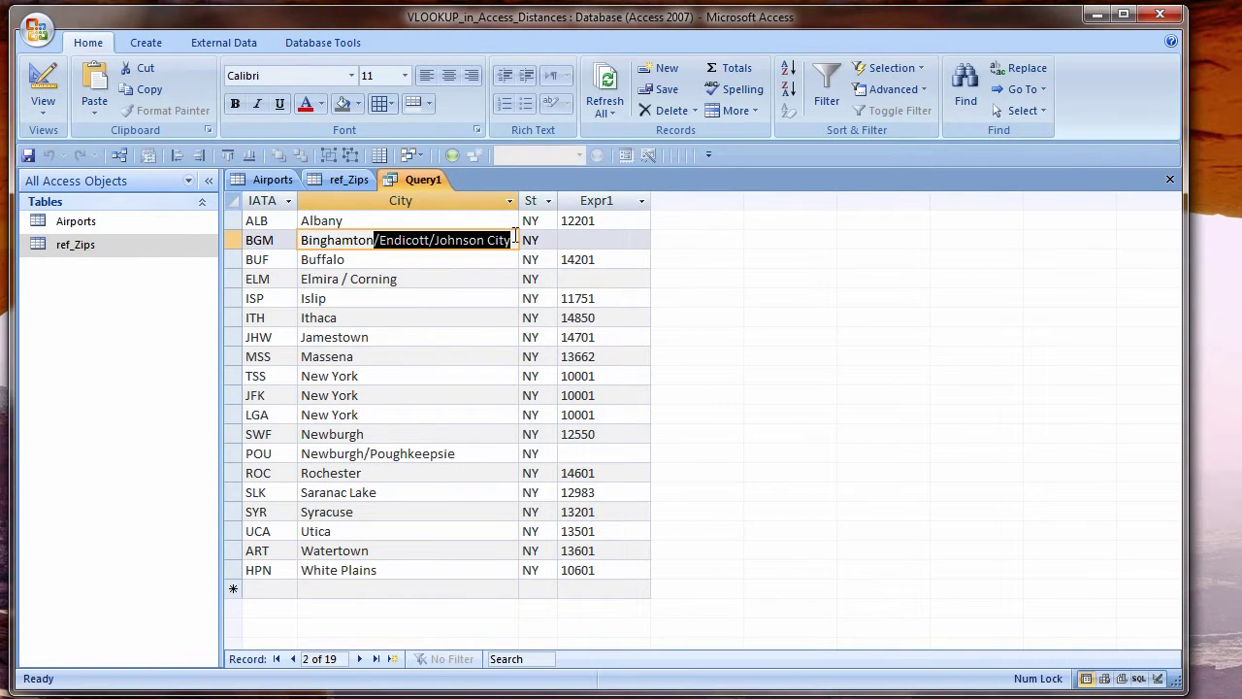
pyautogui.press('Delete')
pyautogui.moveTo(342, 278); pyautogui.dragTo(430, 280)
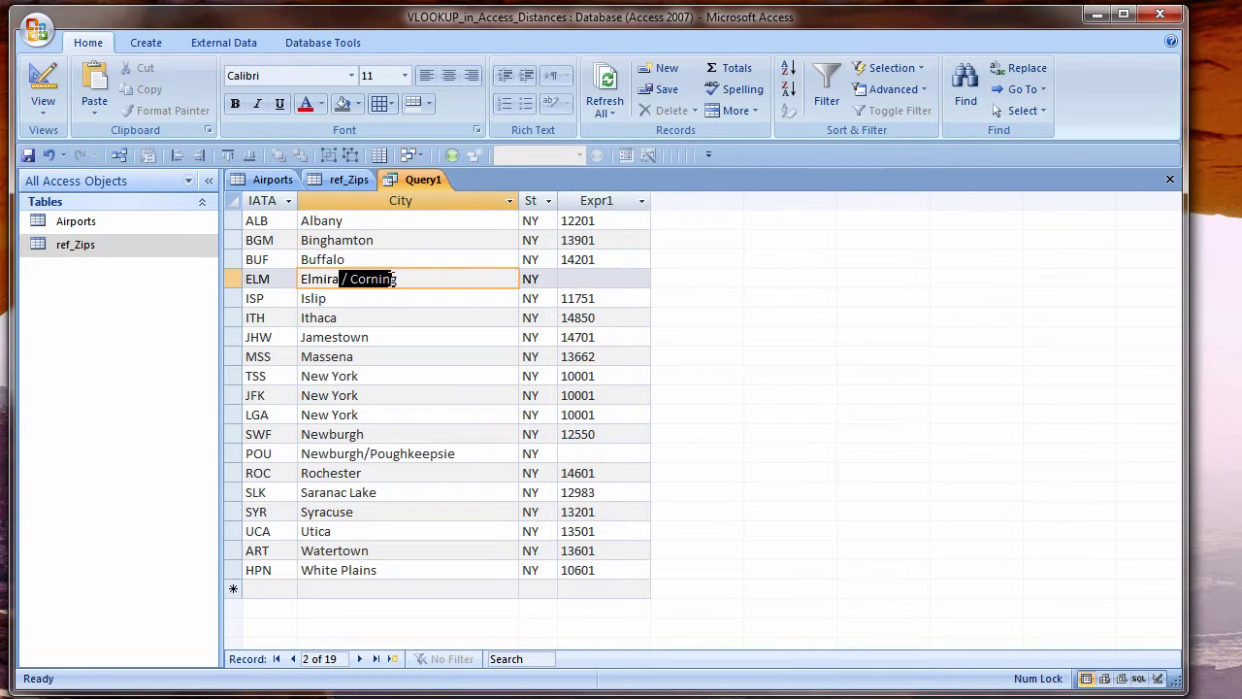
pyautogui.press('Delete')
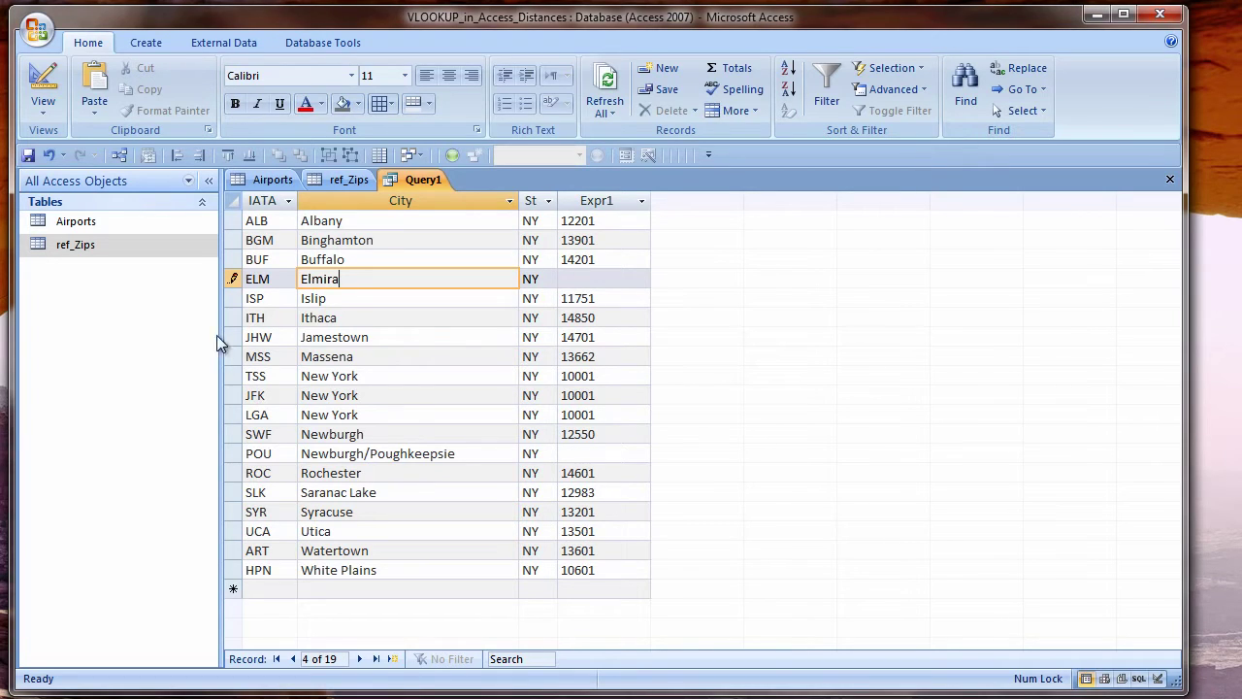
pyautogui.click(231, 279)
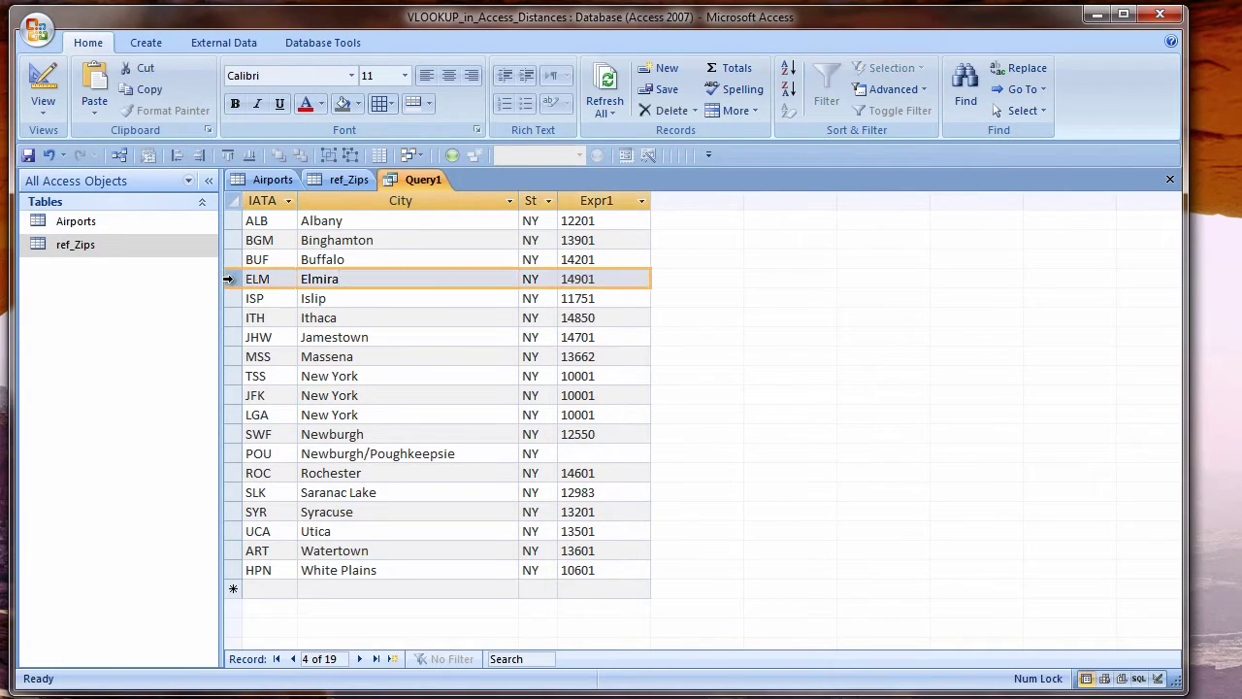
# - Trim POU's city to Newburgh and switch Query1 back to Design View
pyautogui.click(472, 454)
pyautogui.moveTo(472, 454); pyautogui.dragTo(365, 458)
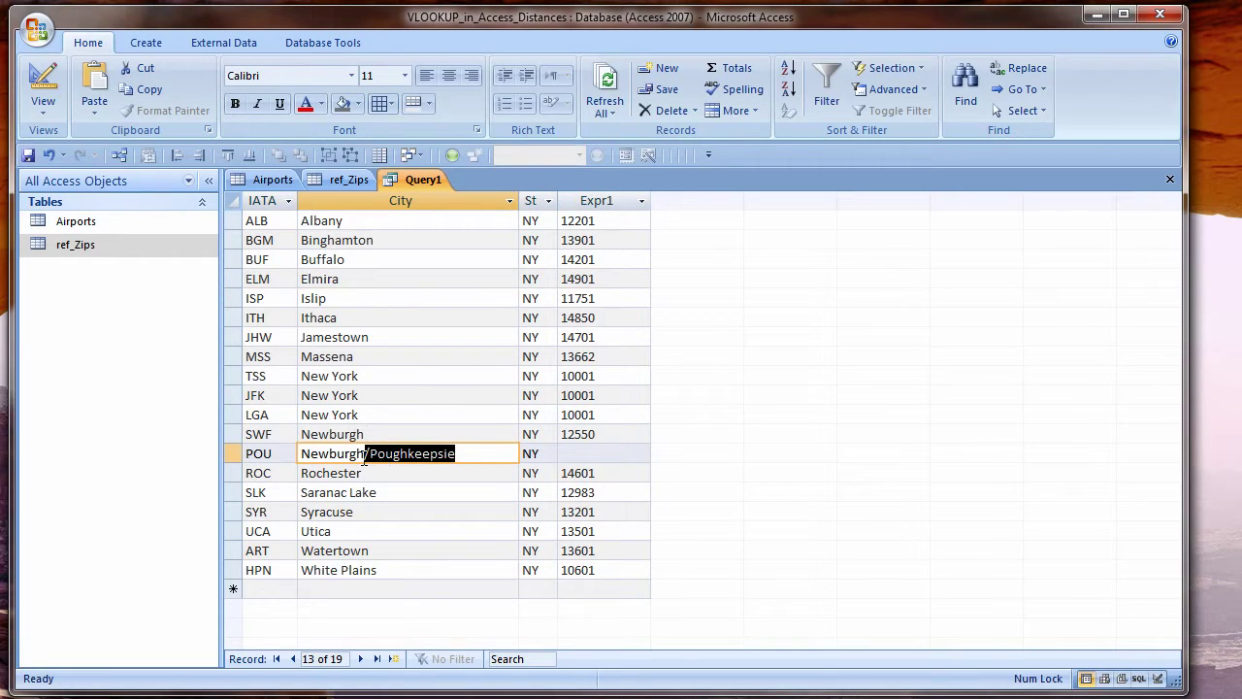
pyautogui.press('Delete')
pyautogui.click(379, 526)
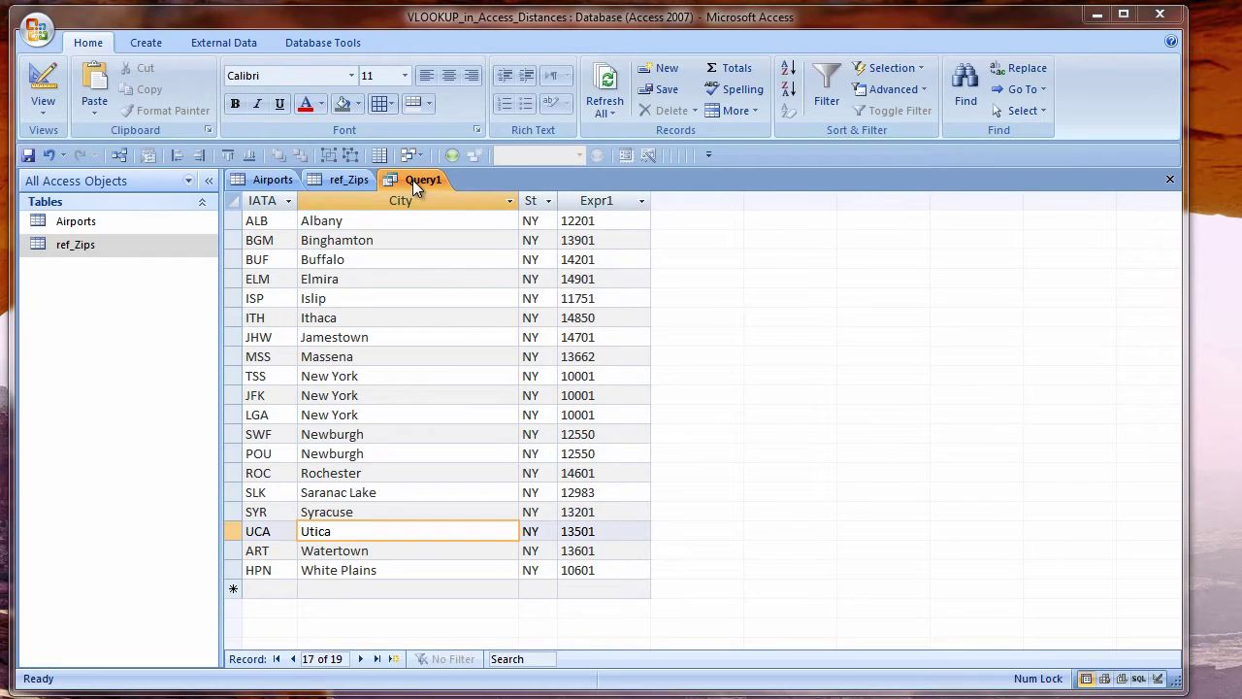
pyautogui.rightClick(412, 179)
pyautogui.click(456, 260)
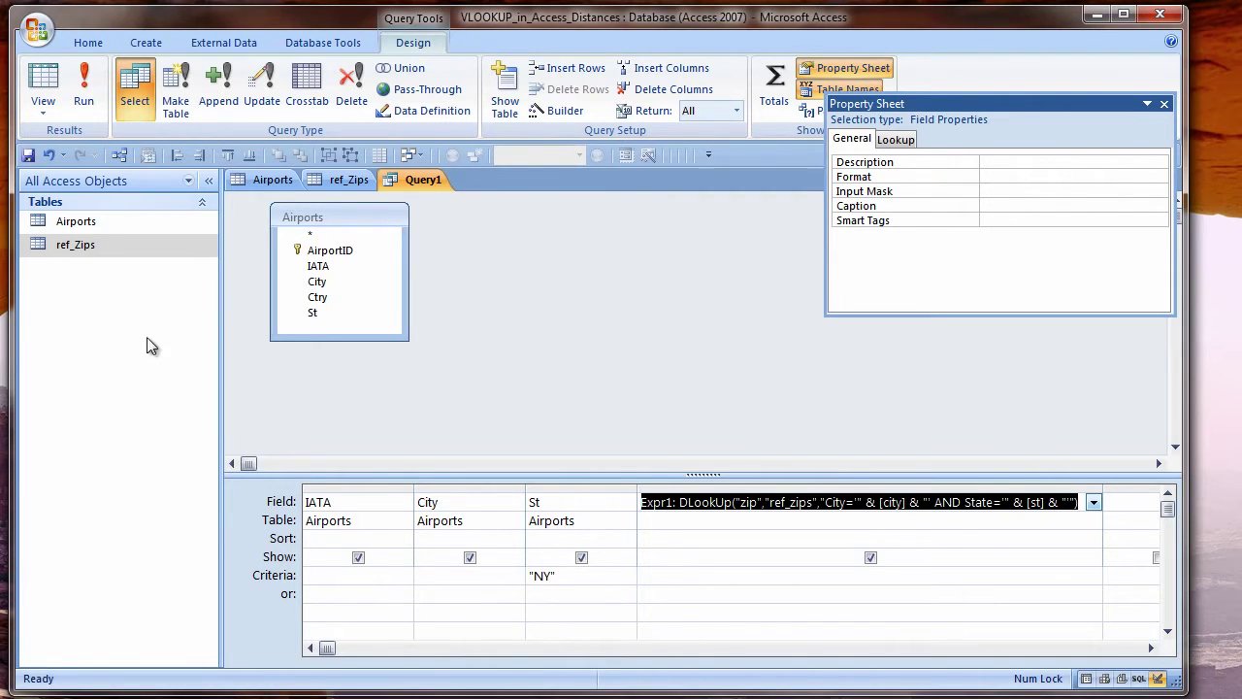
# - Add ref_Zips, join City to City and St to State, and run the query
pyautogui.moveTo(81, 246); pyautogui.dragTo(527, 223)
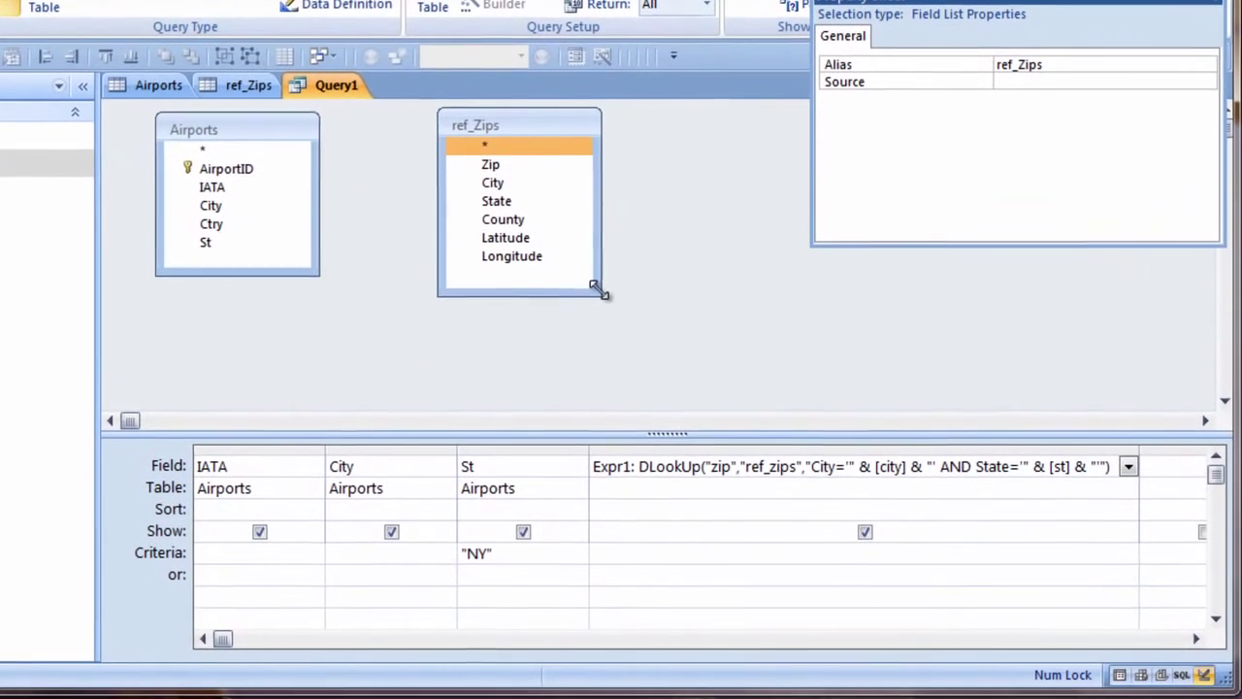
pyautogui.moveTo(597, 289); pyautogui.dragTo(598, 286)
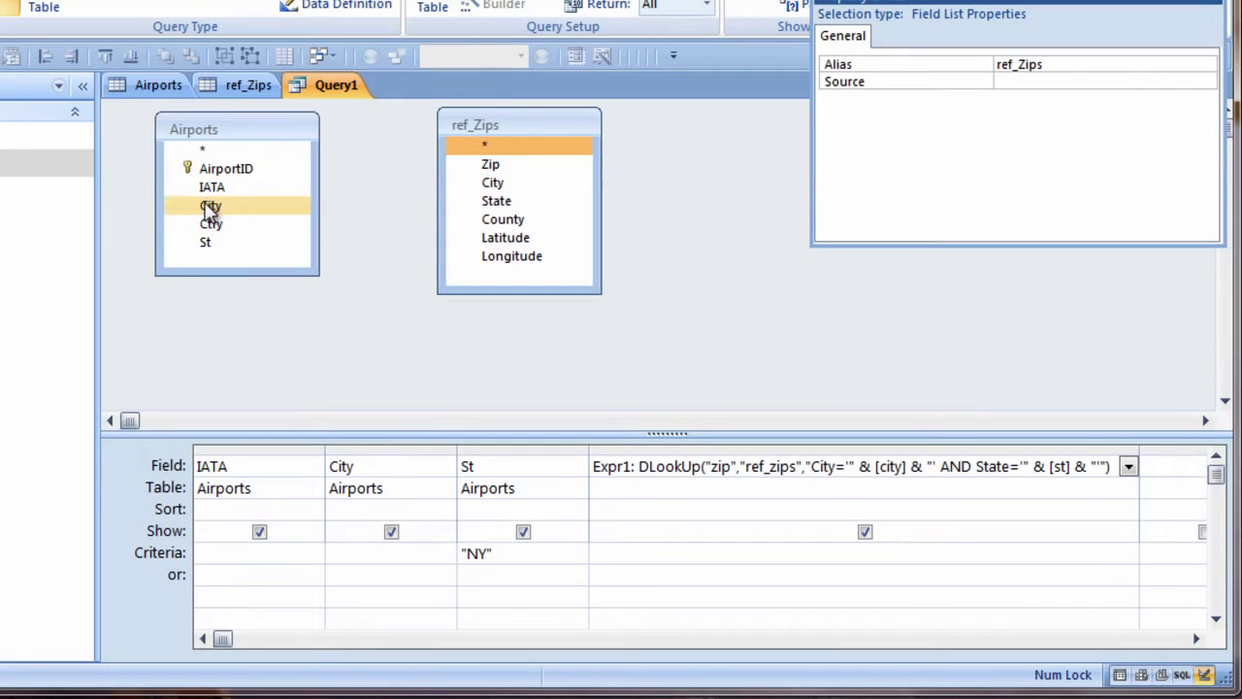
pyautogui.moveTo(204, 205); pyautogui.dragTo(495, 187)
pyautogui.moveTo(214, 247); pyautogui.dragTo(505, 207)
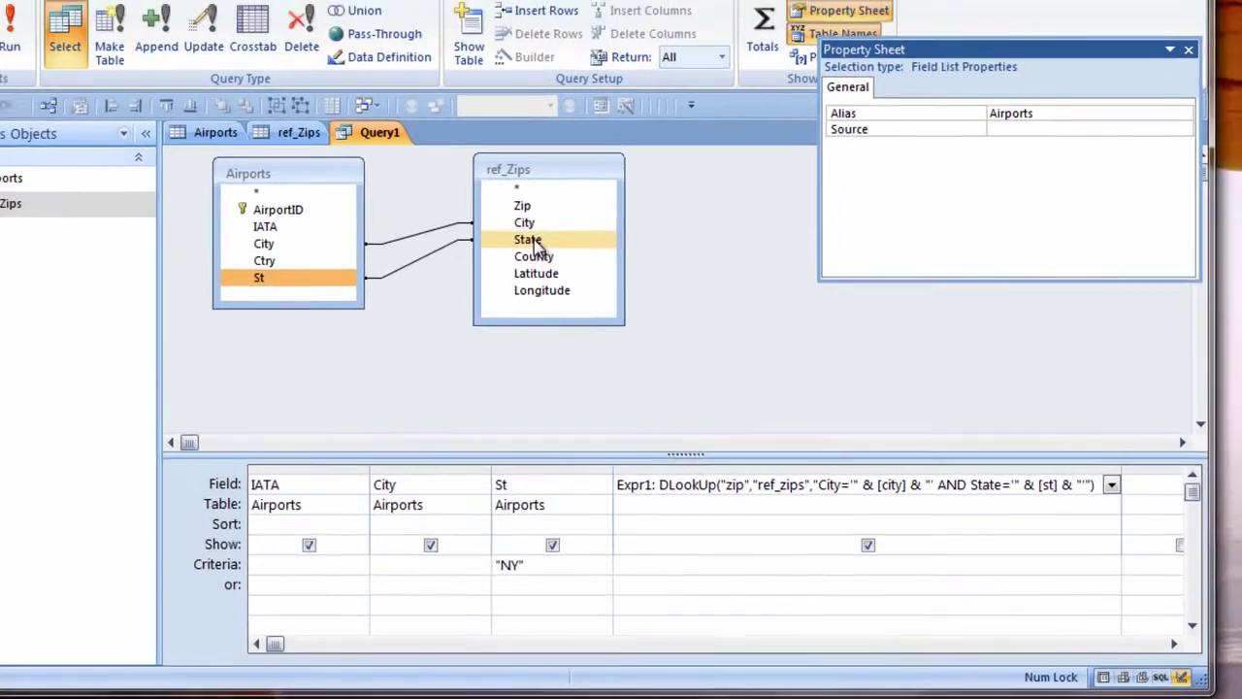
pyautogui.click(48, 83)
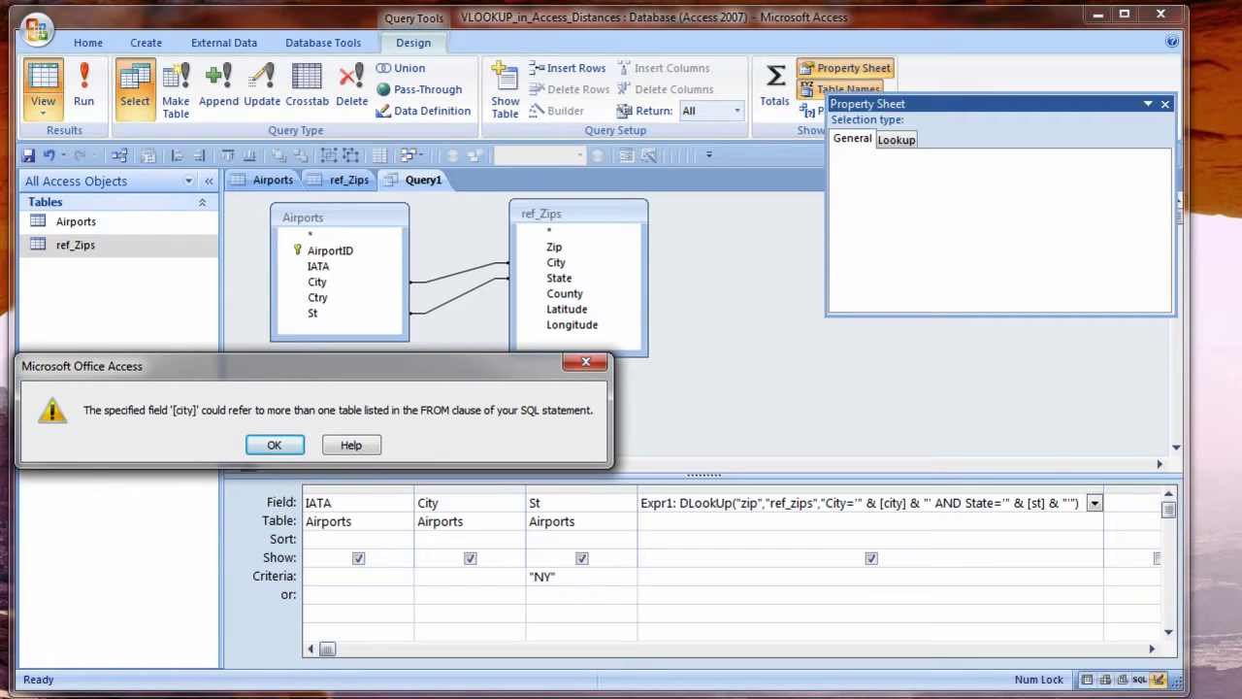
# - Dismiss the ambiguity error and change the DLookUp criteria to airports.[city]
pyautogui.click(272, 446)
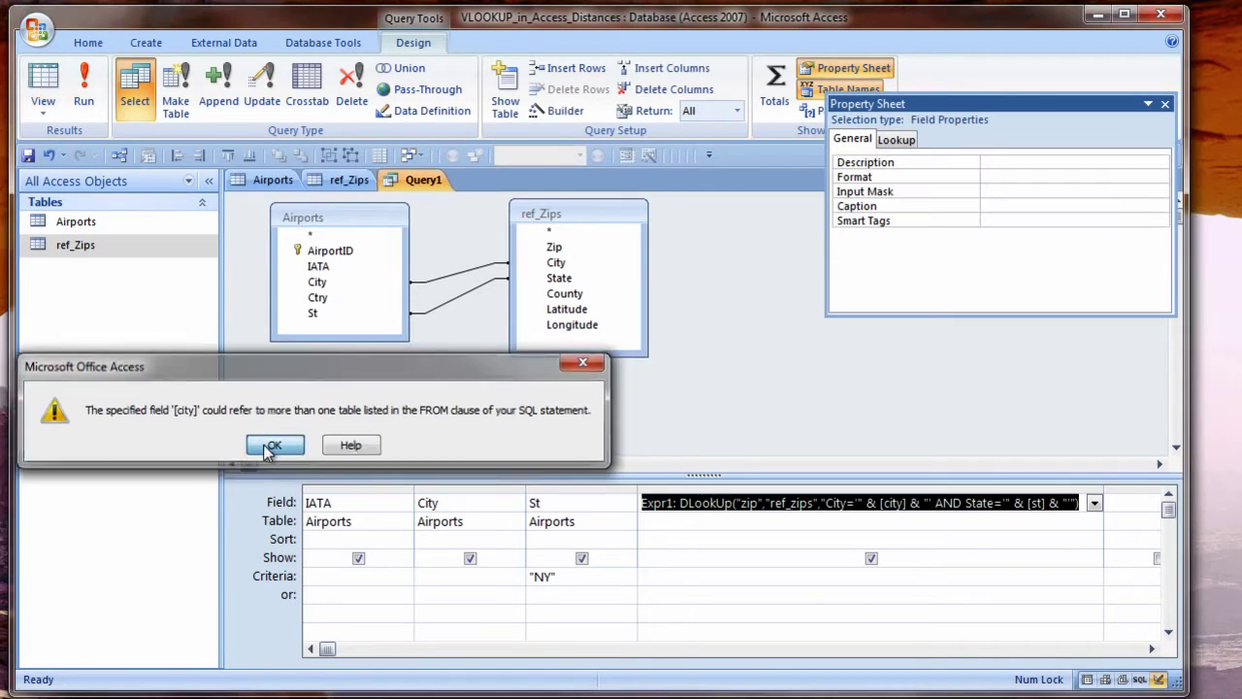
pyautogui.click(878, 505)
pyautogui.hotkey('shift', 'F2')
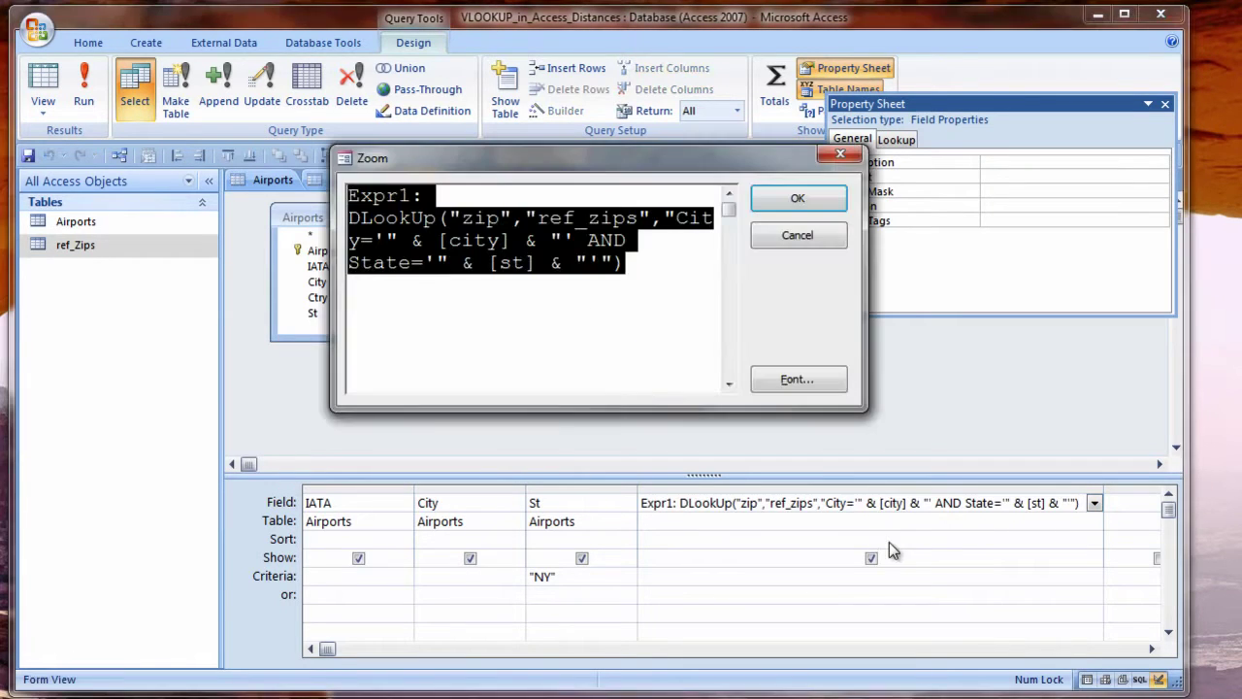
pyautogui.click(444, 239)
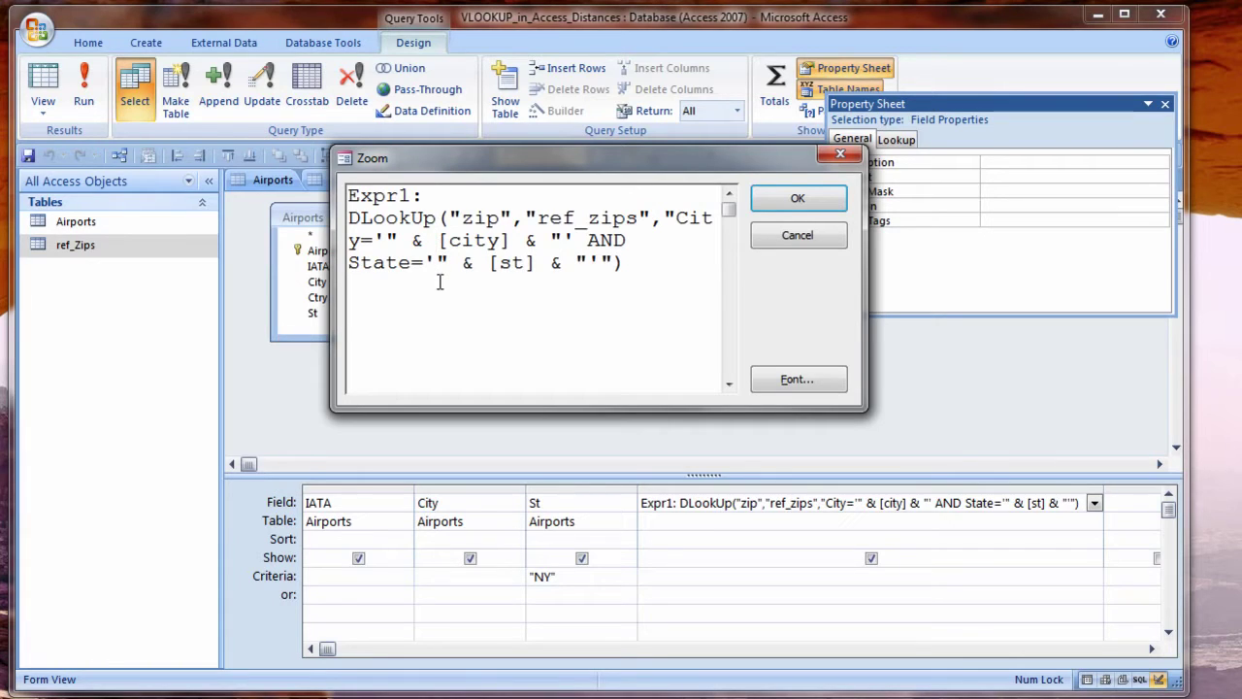
pyautogui.write('airport')
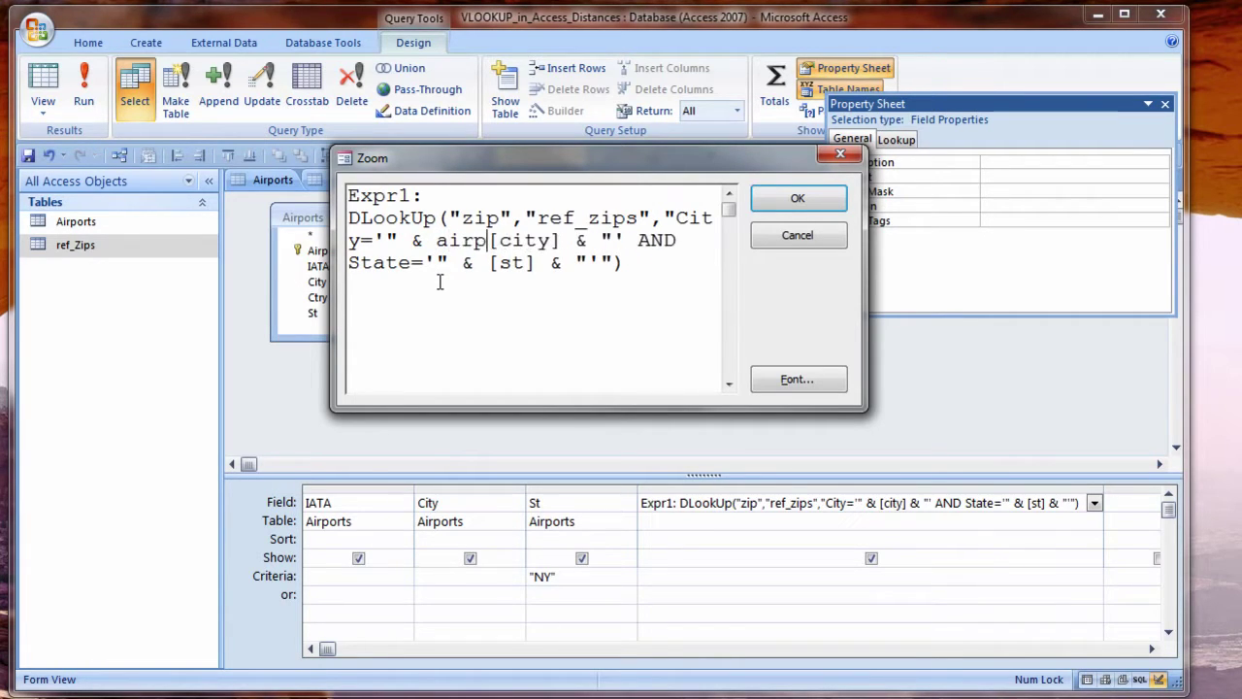
pyautogui.write('s.')
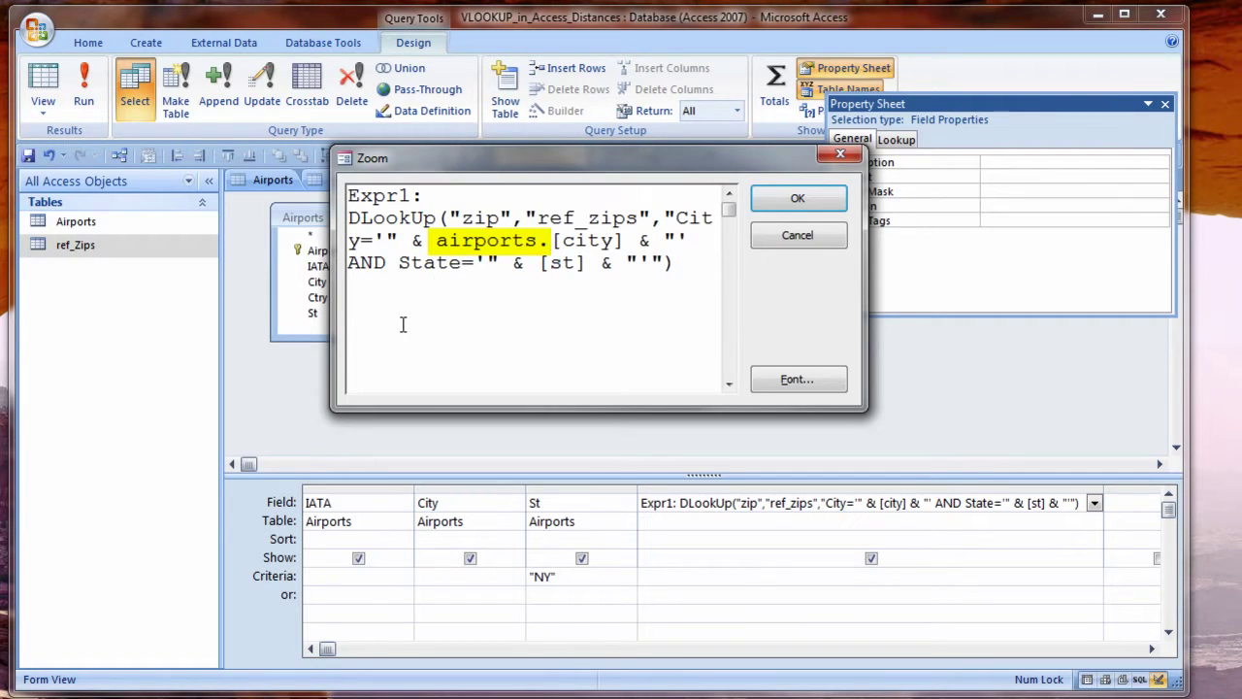
pyautogui.moveTo(497, 165); pyautogui.dragTo(580, 176)
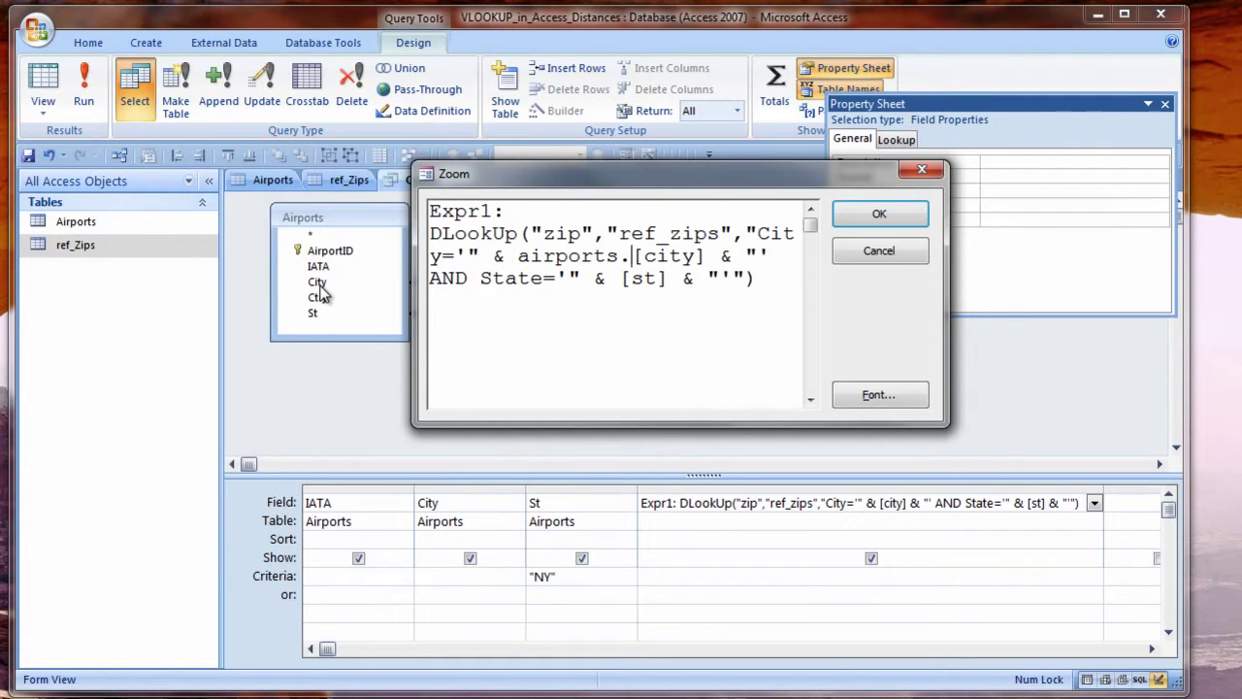
# - Confirm the edited expression and run Query1 to check its results
pyautogui.click(879, 218)
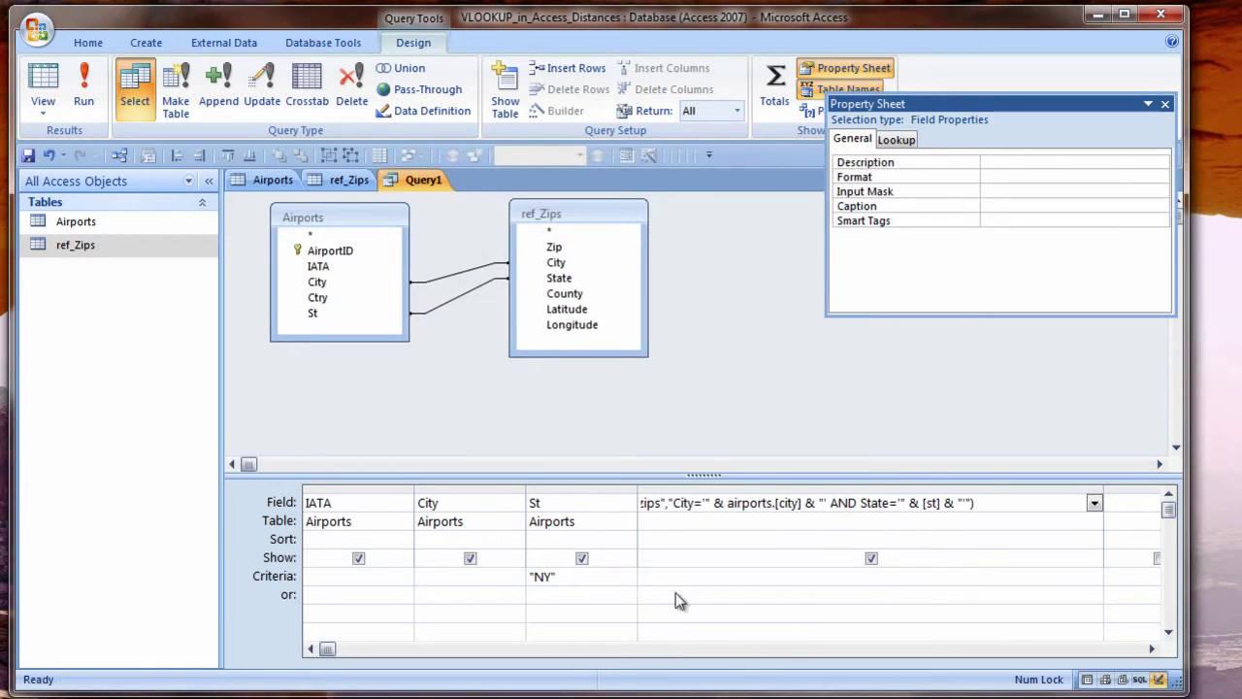
pyautogui.click(43, 85)
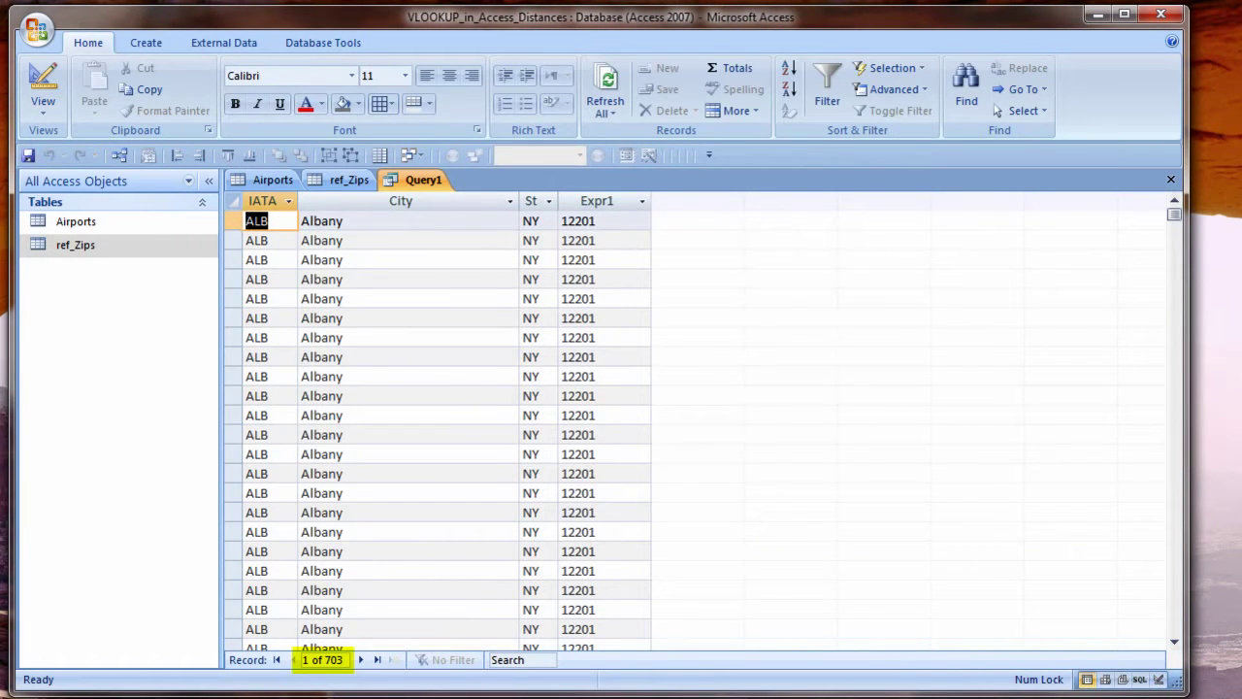
pyautogui.click(43, 86)
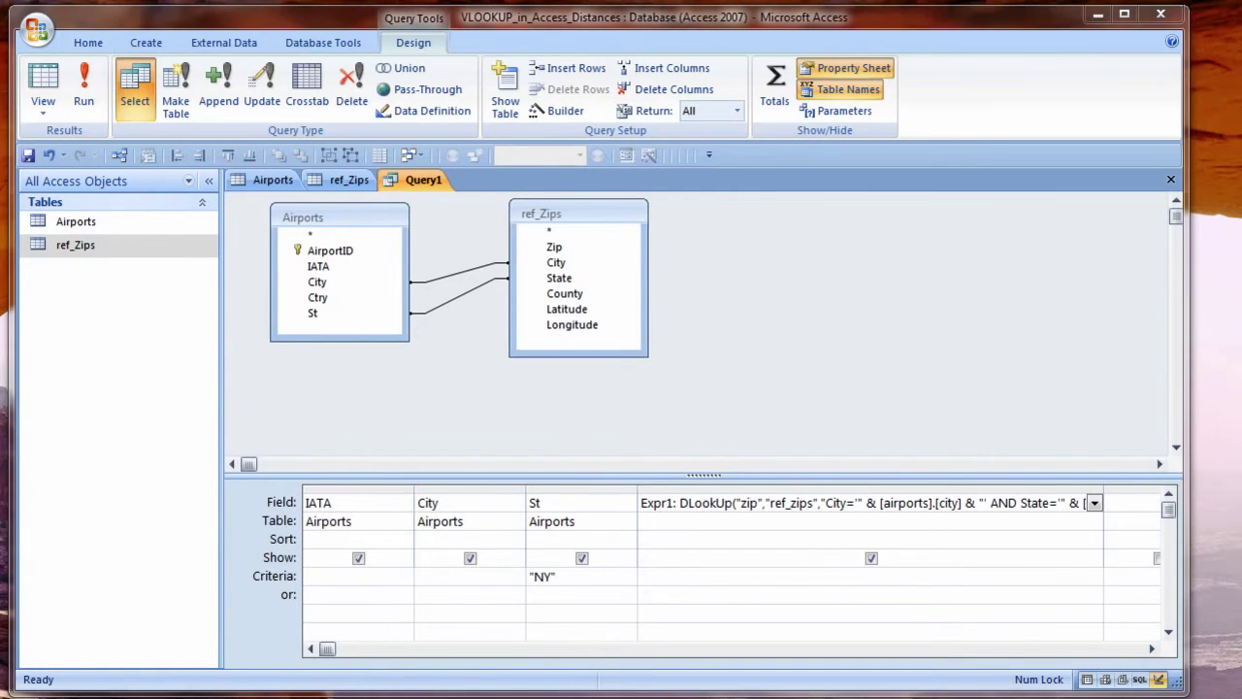
# - Turn on Totals (Group By) so the results collapse to the 19 NY airports, then narrow the Expr1 column
pyautogui.click(774, 88)
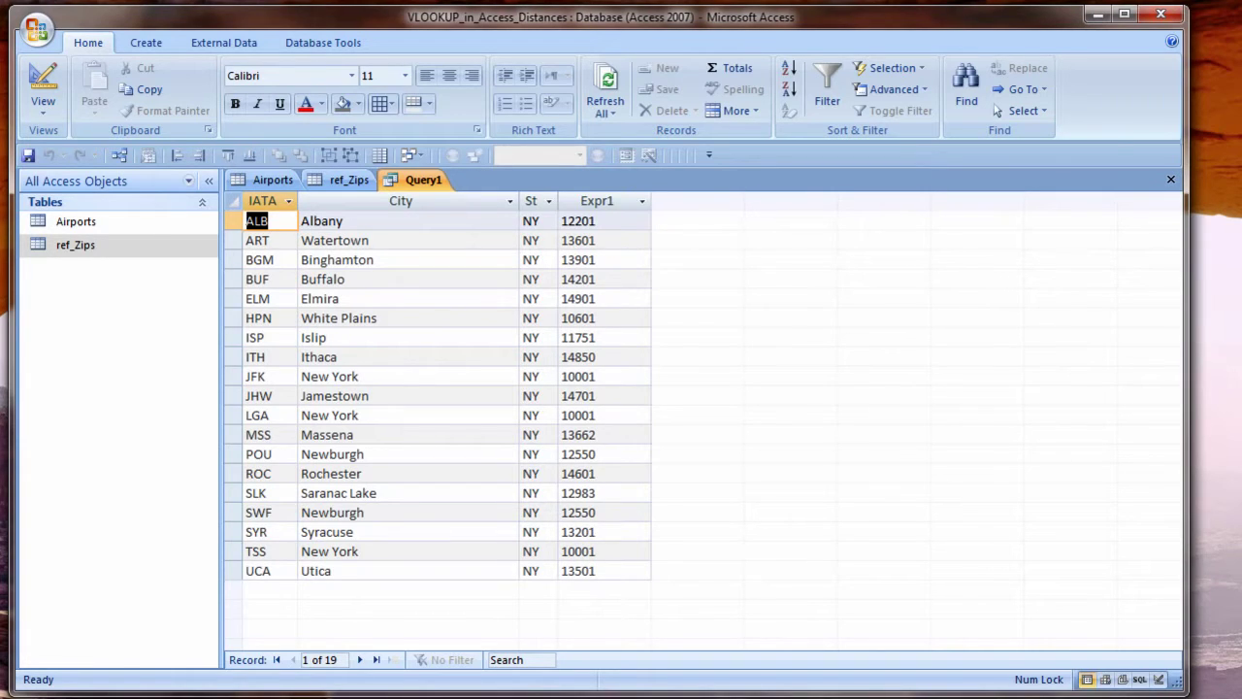
pyautogui.click(39, 92)
pyautogui.moveTo(1099, 485); pyautogui.dragTo(724, 488)
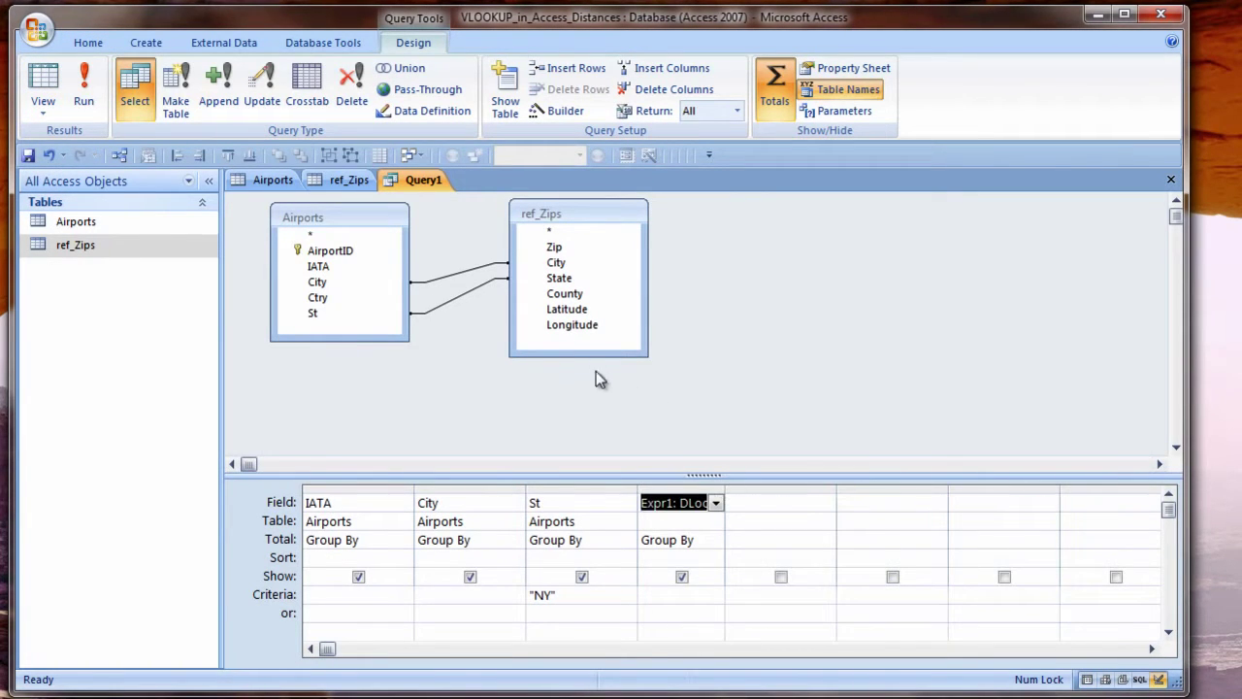
# - Add ref_Zips' Zip field to Query1 and run it to compare Zip against Expr1
pyautogui.click(555, 248)
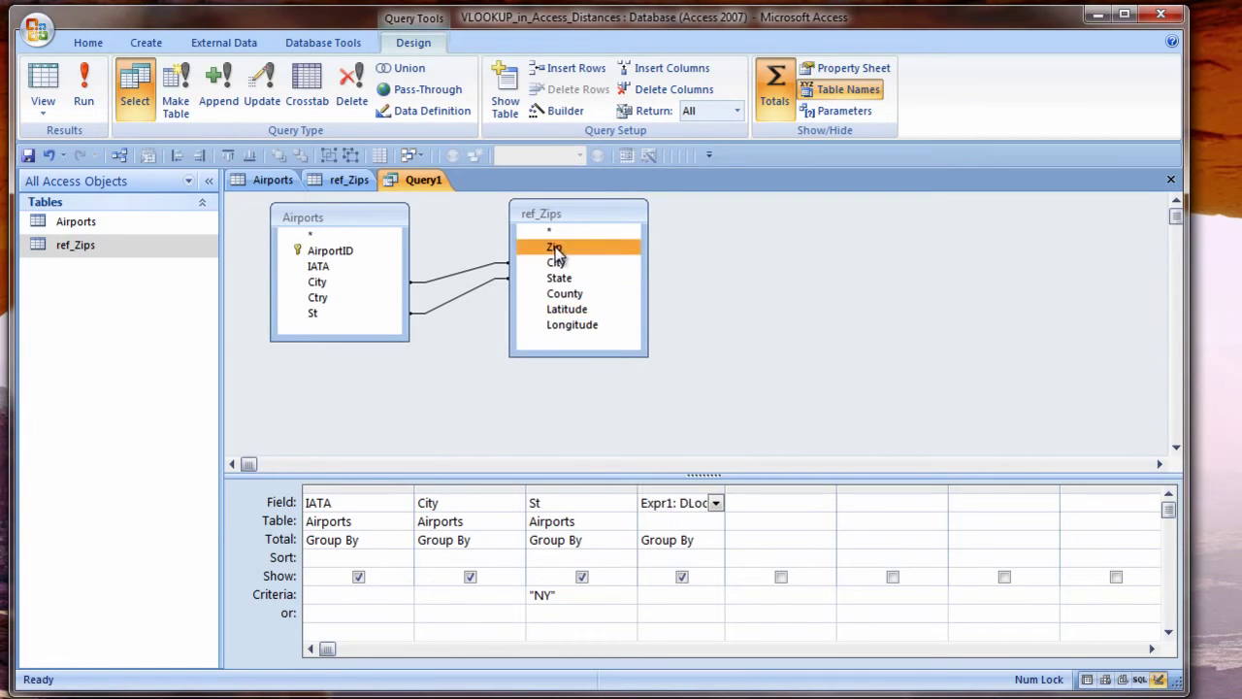
pyautogui.doubleClick(555, 248)
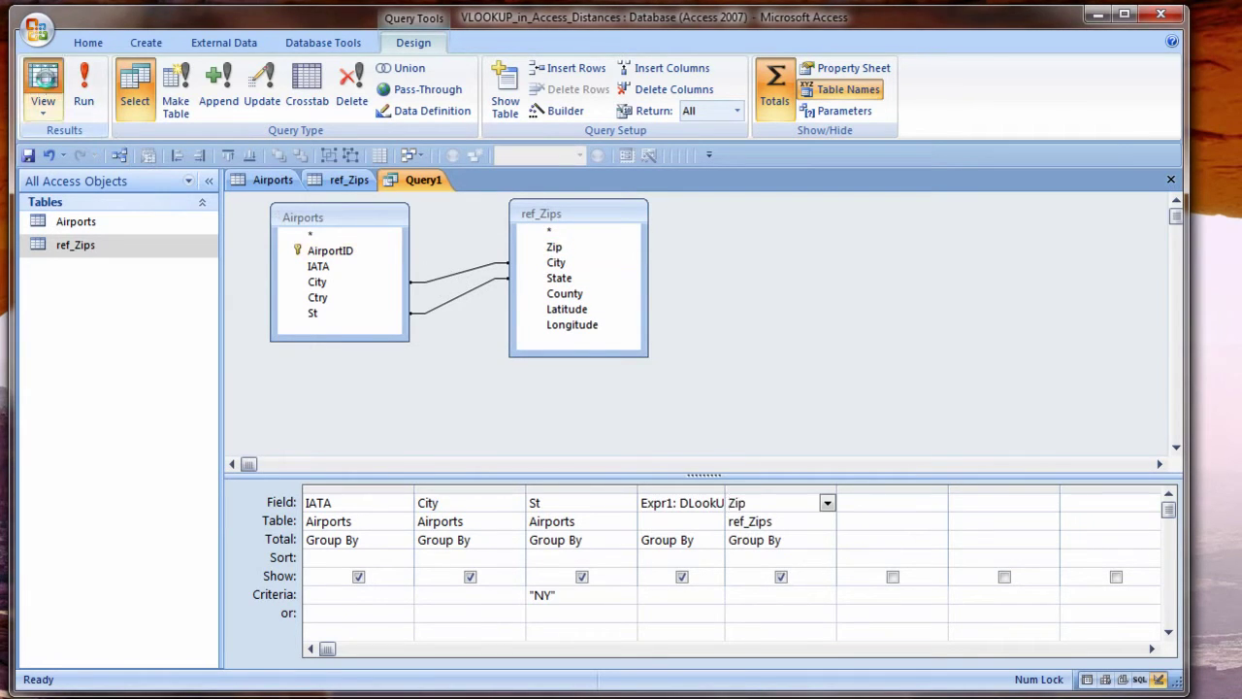
pyautogui.click(43, 83)
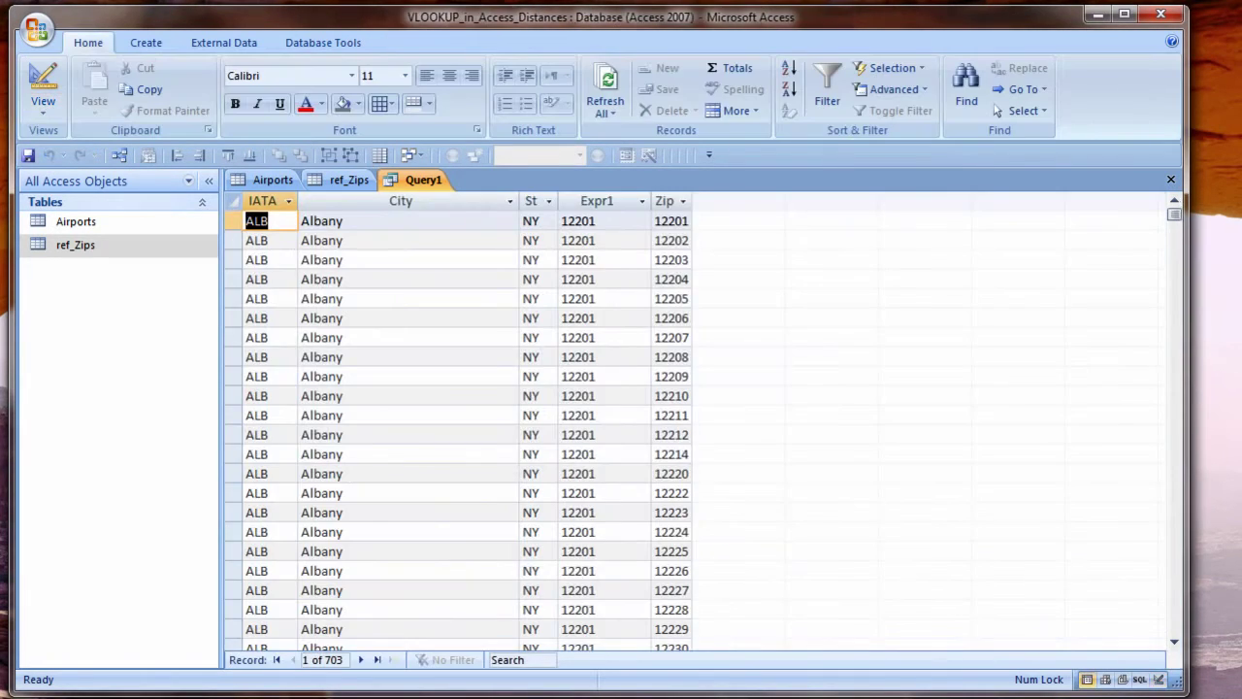
pyautogui.click(598, 200)
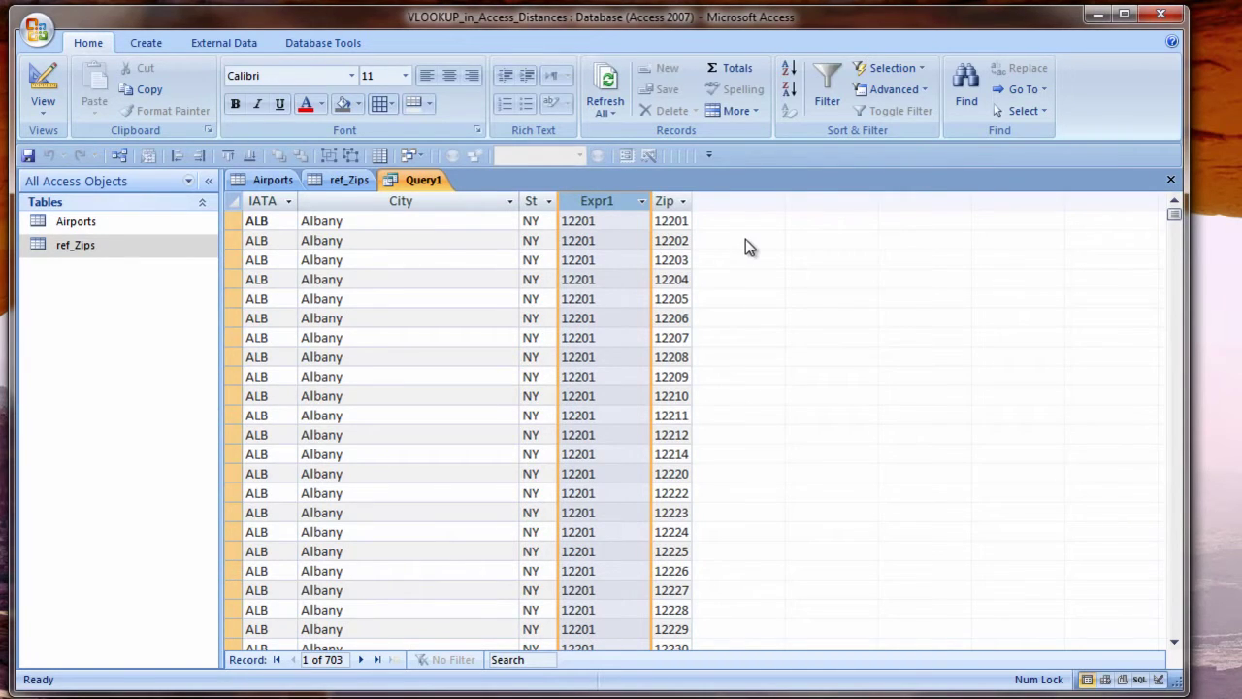
pyautogui.click(670, 201)
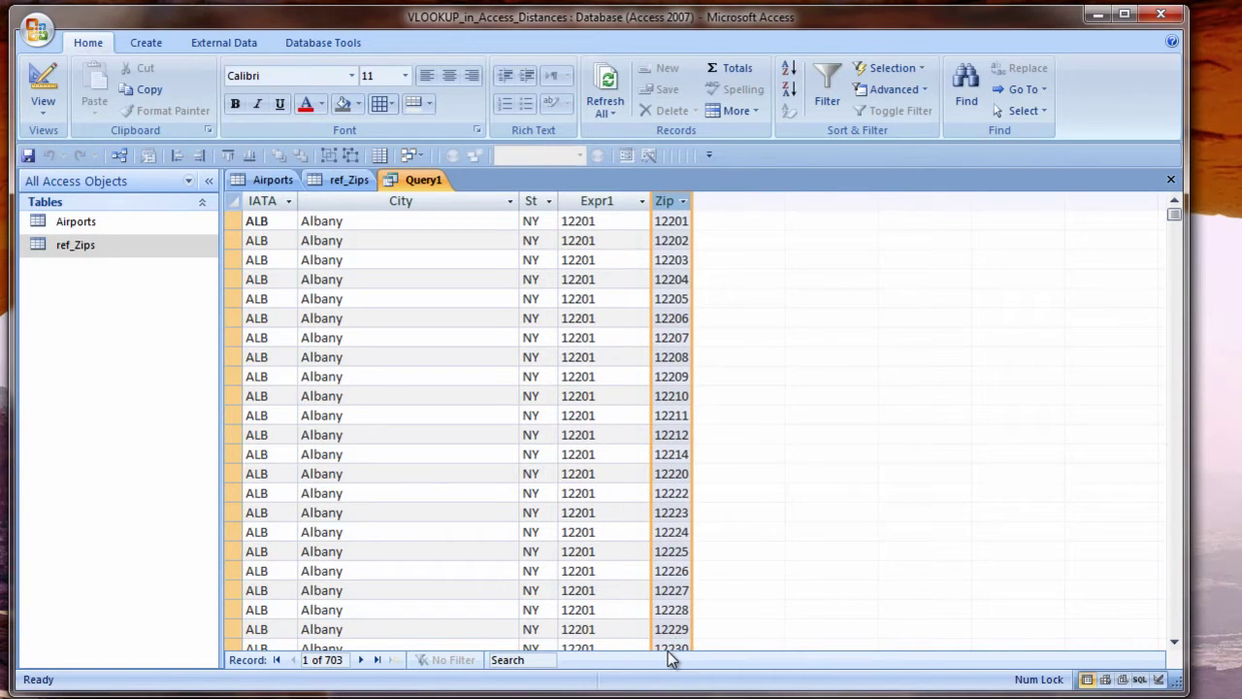
pyautogui.rightClick(415, 184)
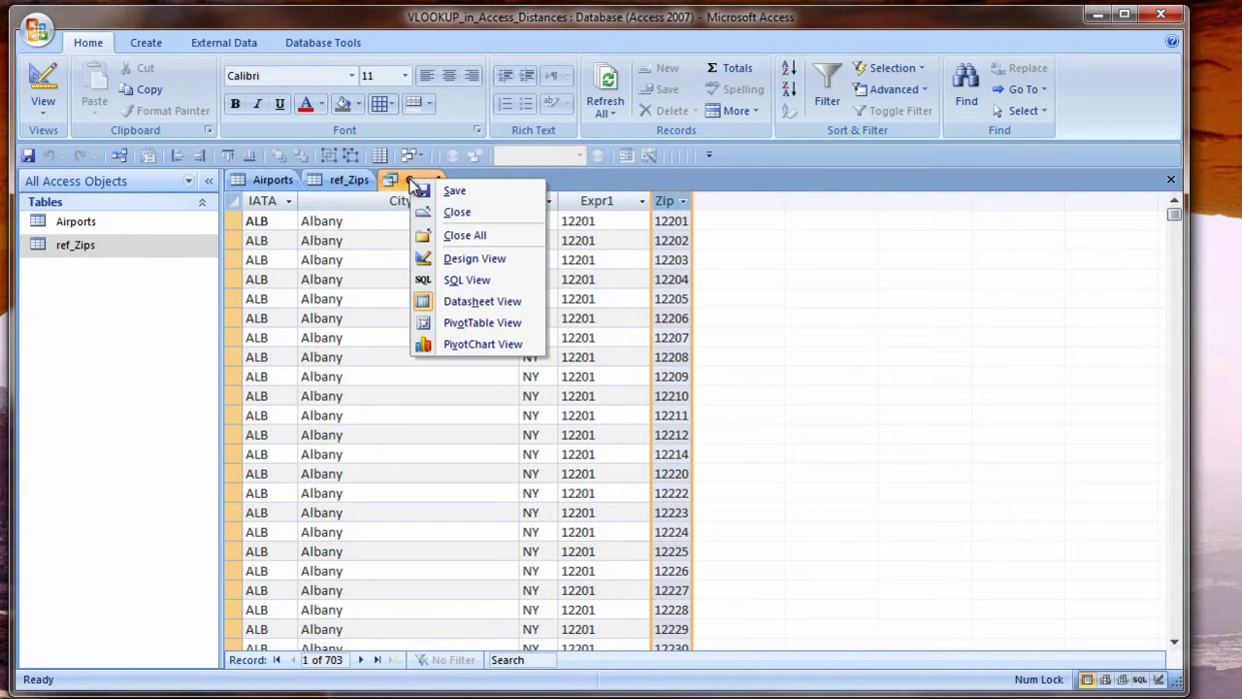
# - Inspect the Expr1 DLookUp expression in the Zoom box and copy its arguments
pyautogui.click(456, 258)
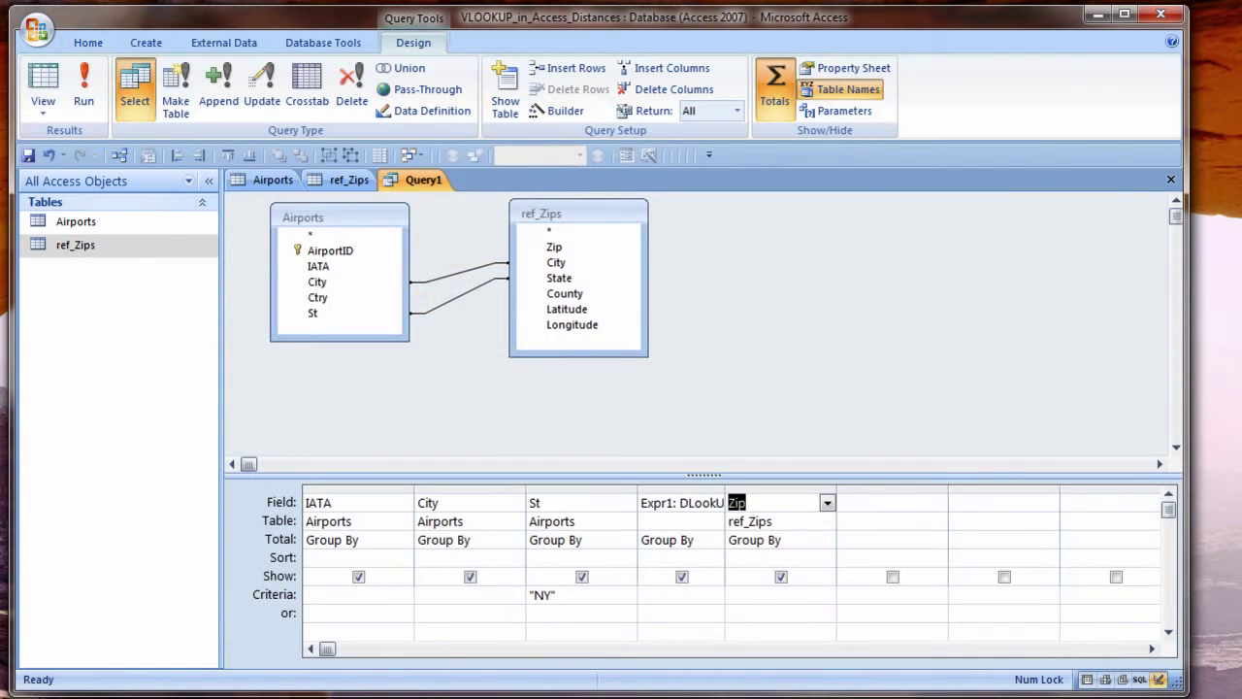
pyautogui.click(695, 502)
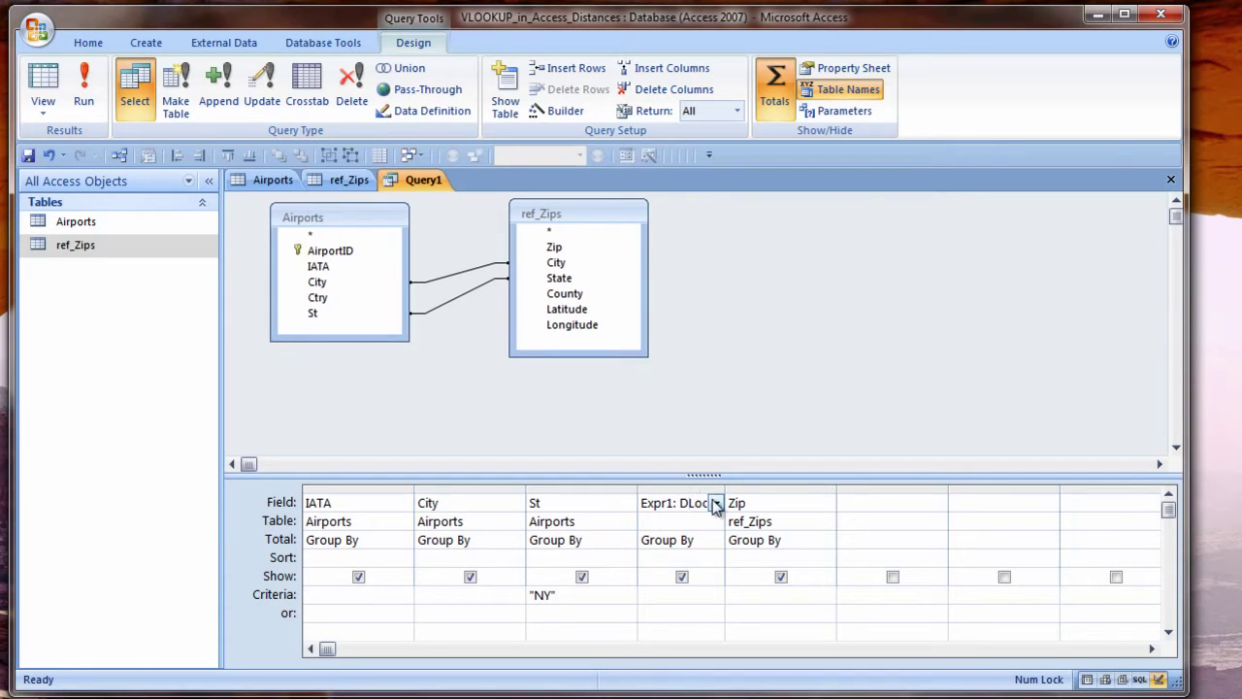
pyautogui.hotkey('shift', 'F2')
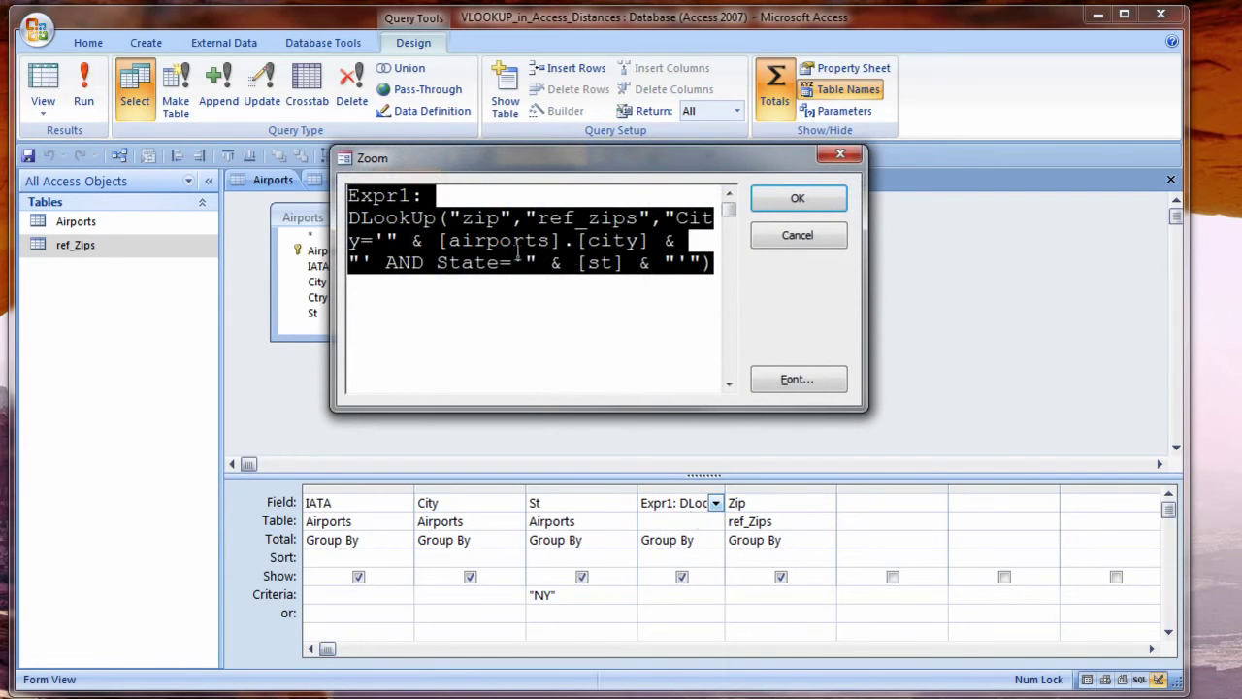
pyautogui.moveTo(713, 263); pyautogui.dragTo(442, 224)
pyautogui.hotkey('ctrl', 'c')
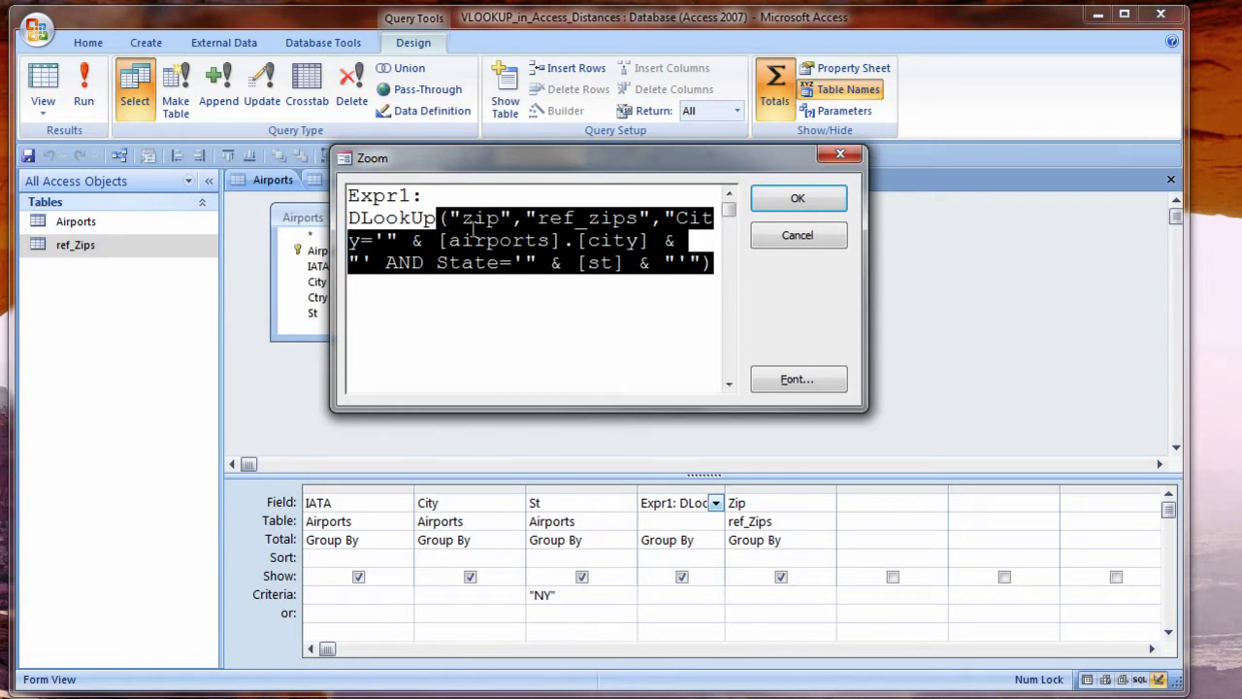
pyautogui.click(786, 240)
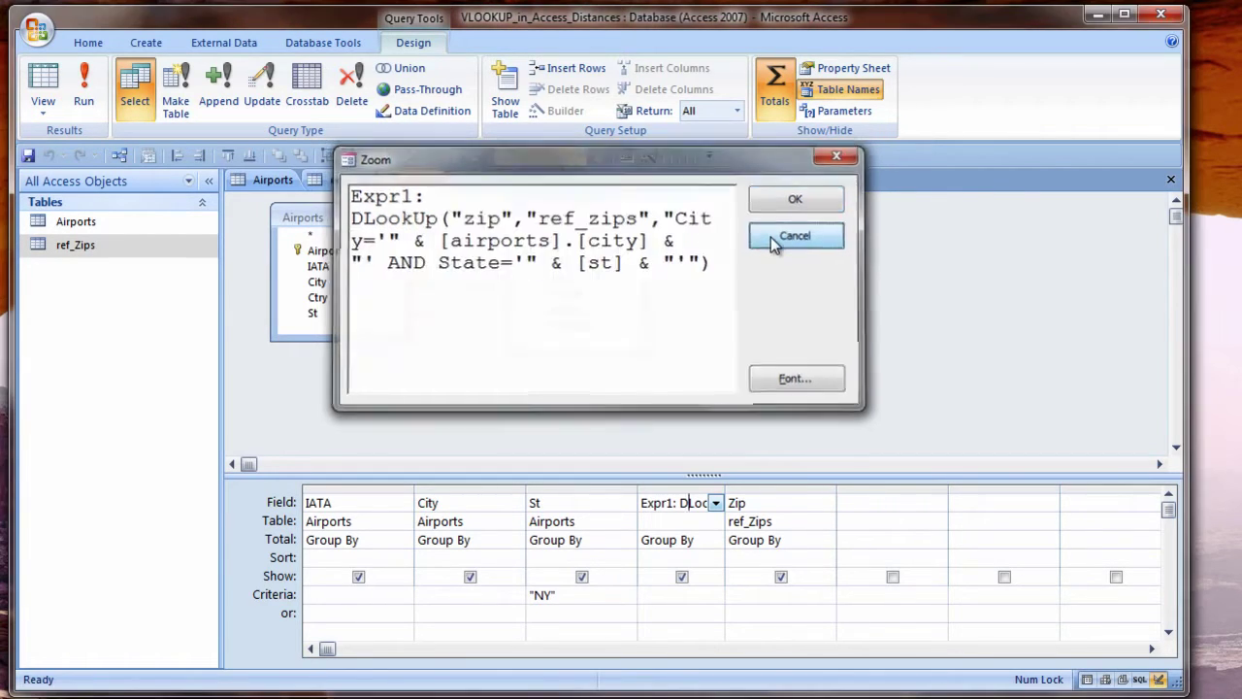
# - Enter a DMin("zip","ref_zips",...) criterion on the Zip column and run the query
pyautogui.moveTo(1083, 472); pyautogui.dragTo(1106, 472)
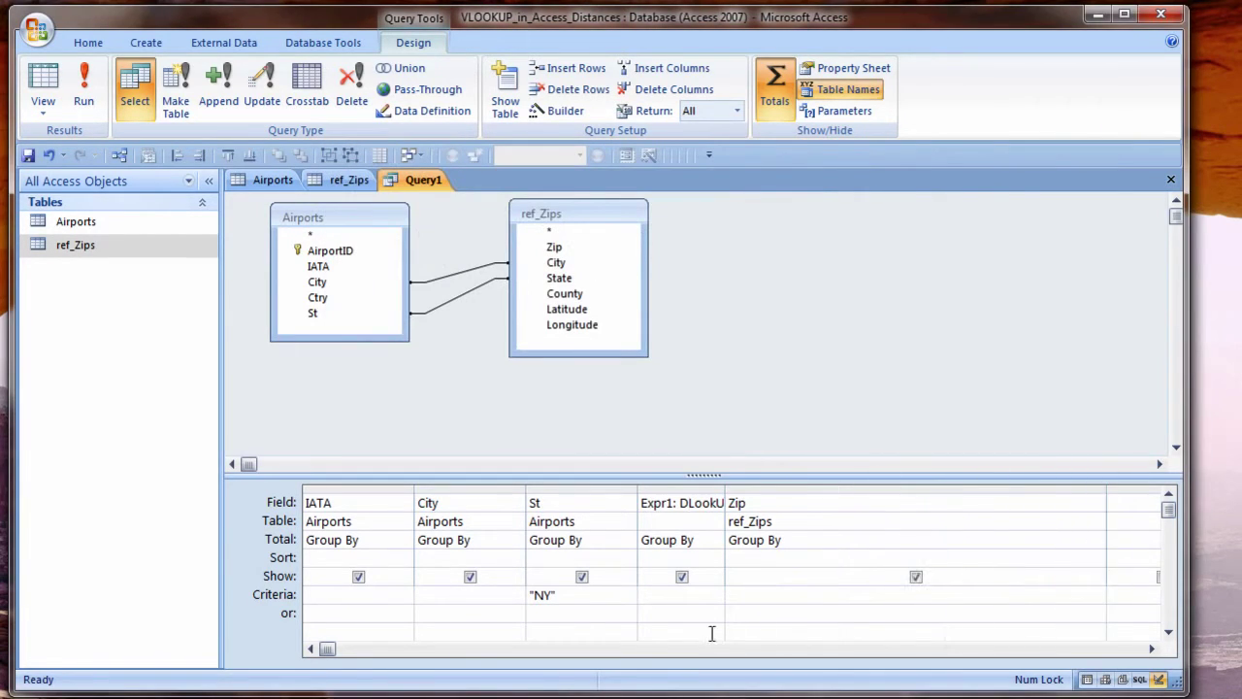
pyautogui.write('dmin')
pyautogui.hotkey('ctrl', 'v')
pyautogui.click(777, 615)
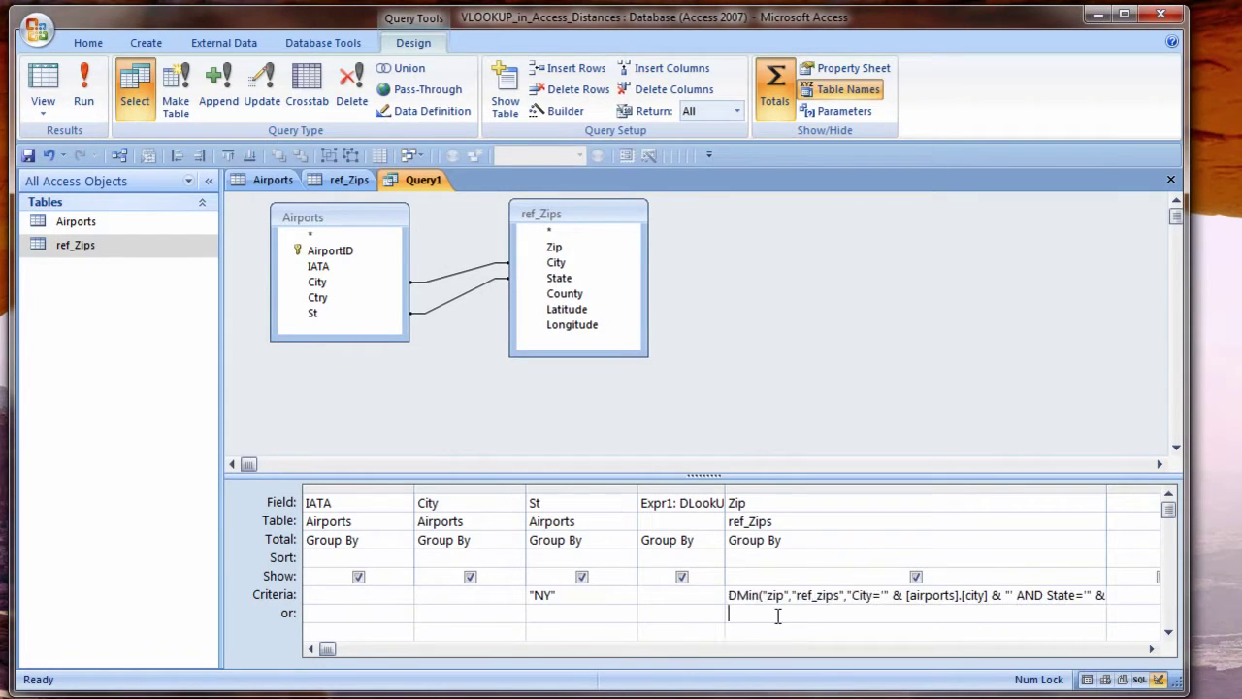
pyautogui.click(83, 88)
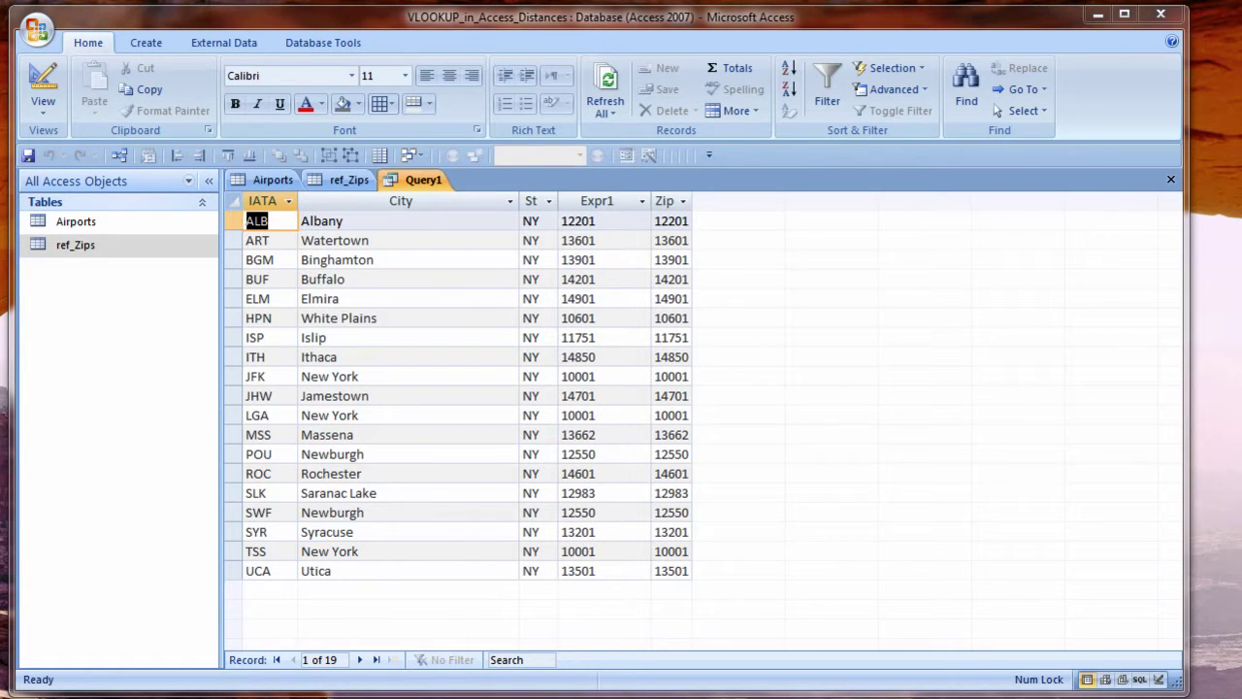
# - Return Query1 to Design View and delete the Expr1 DLookUp column
pyautogui.rightClick(427, 182)
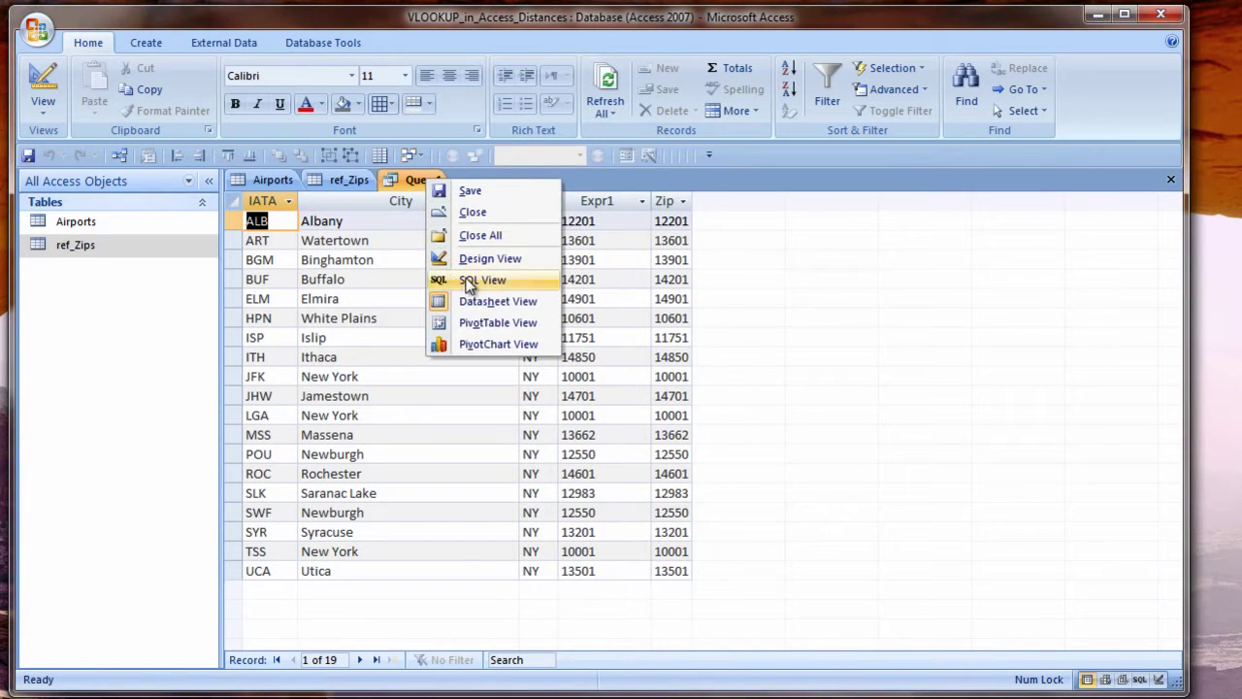
pyautogui.click(467, 262)
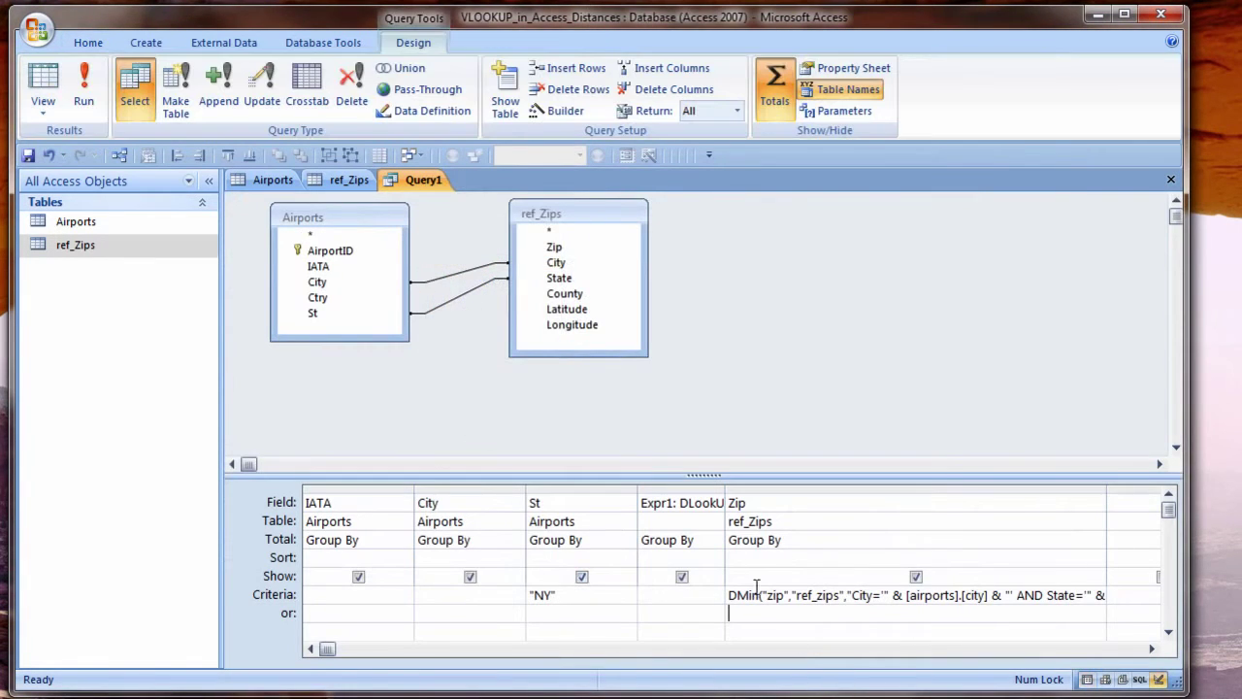
pyautogui.click(690, 485)
pyautogui.press('Delete')
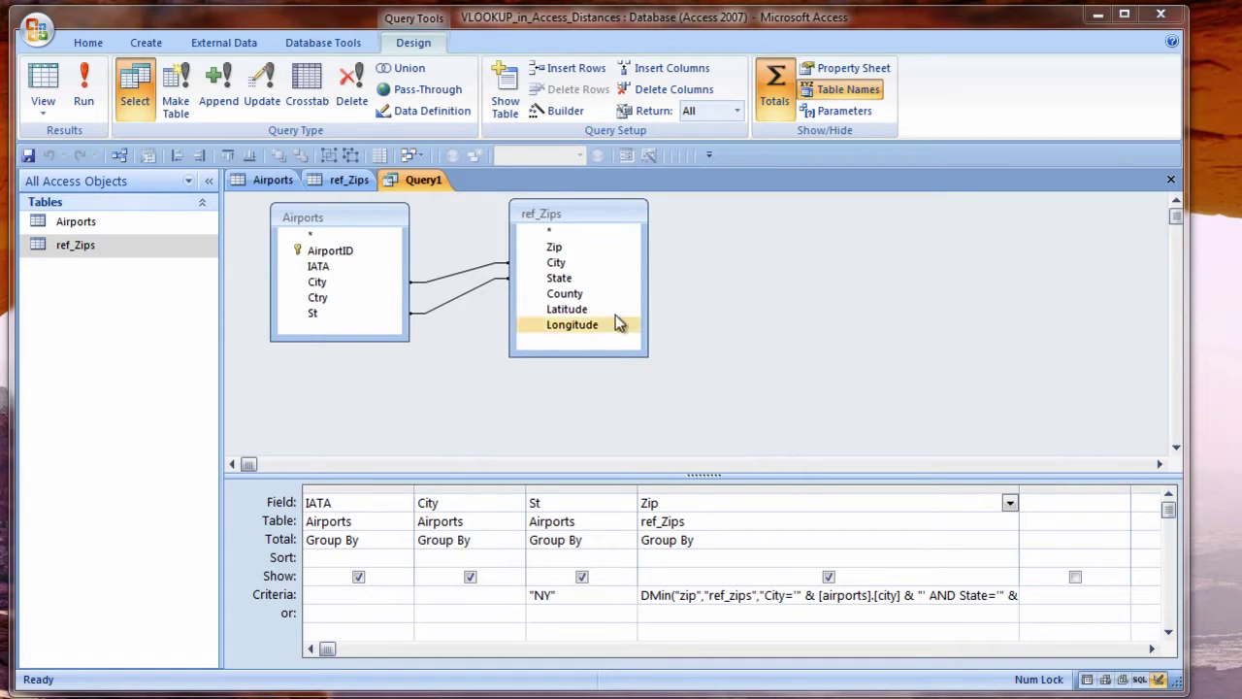
# - Add ref_Zips Latitude and Longitude to the query and run it to check the coordinates
pyautogui.doubleClick(566, 309)
pyautogui.doubleClick(571, 326)
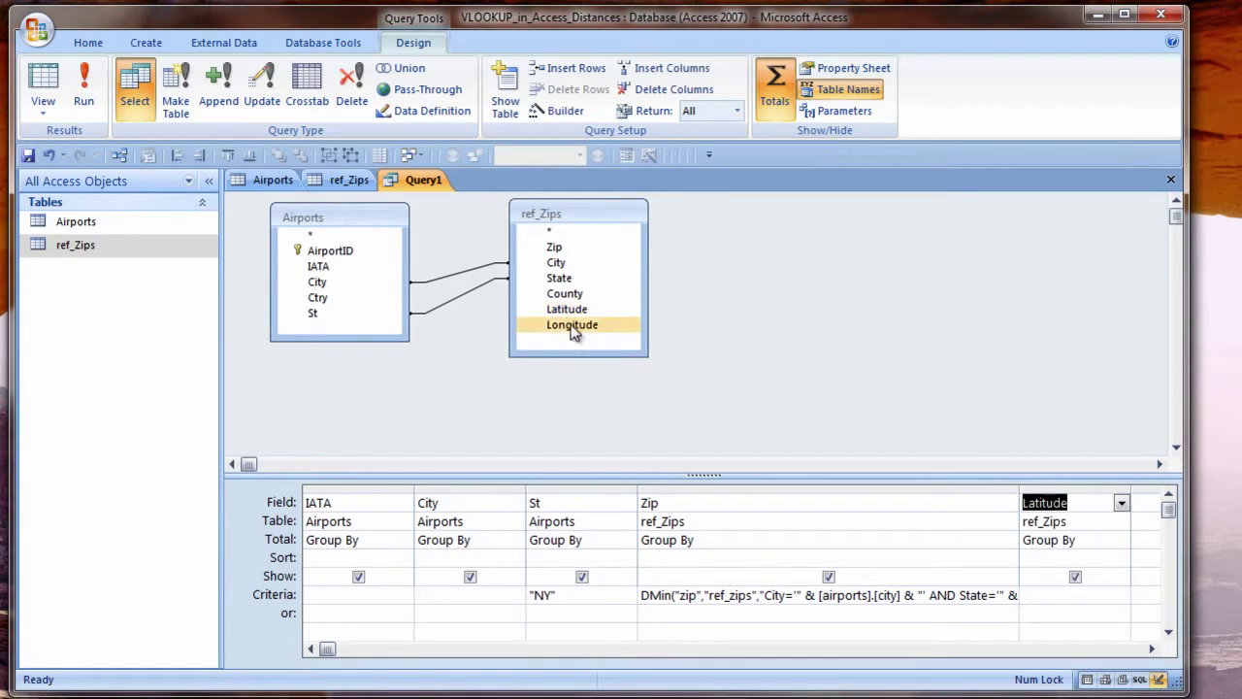
pyautogui.click(42, 80)
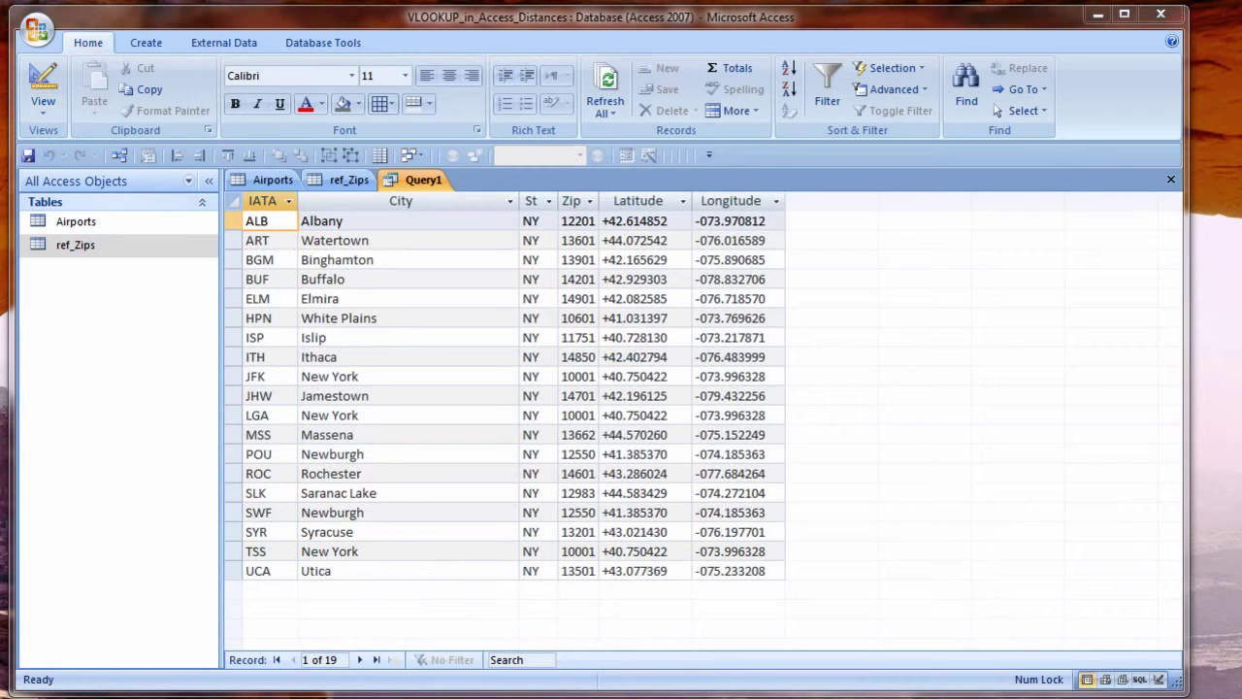
pyautogui.rightClick(422, 178)
pyautogui.click(487, 260)
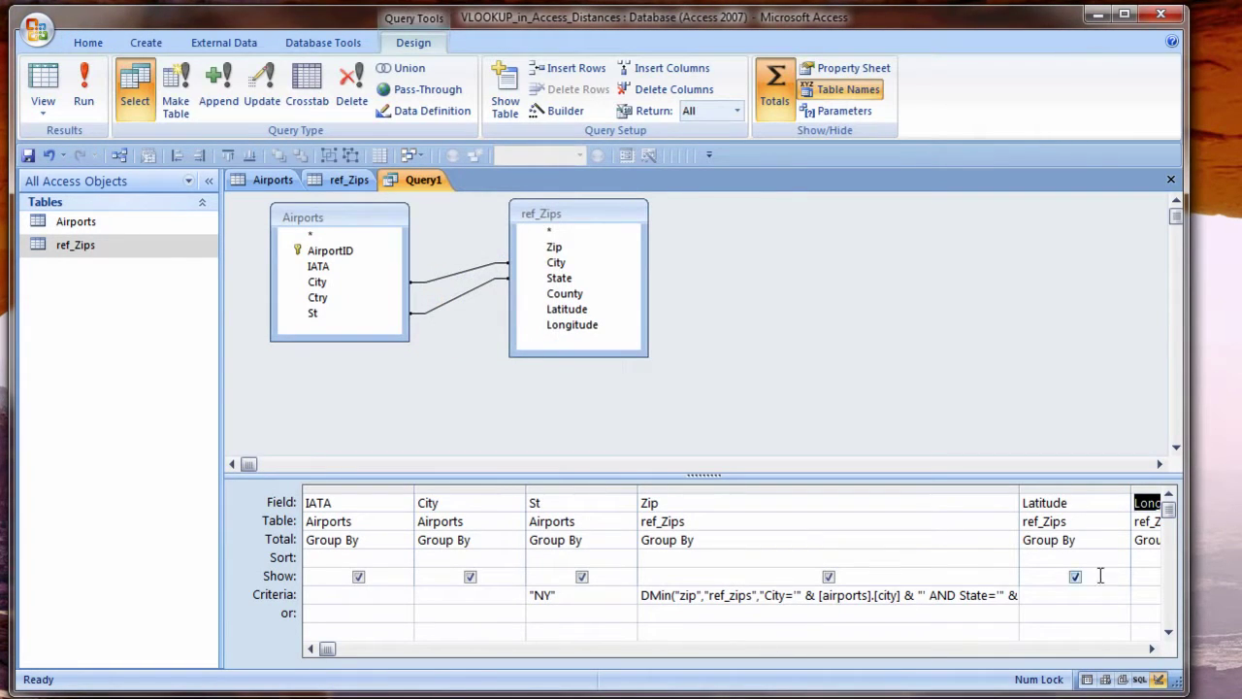
# - Set the Total row of both Latitude and Longitude to First
pyautogui.click(1088, 540)
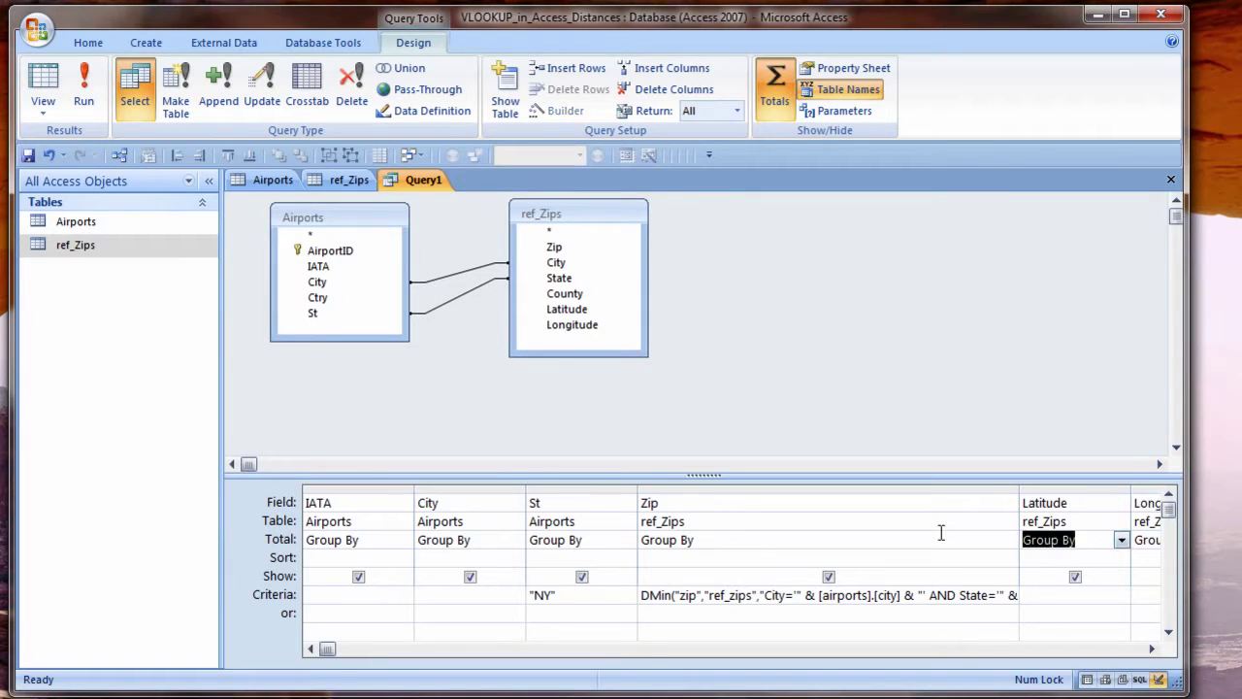
pyautogui.write('f')
pyautogui.press('Tab')
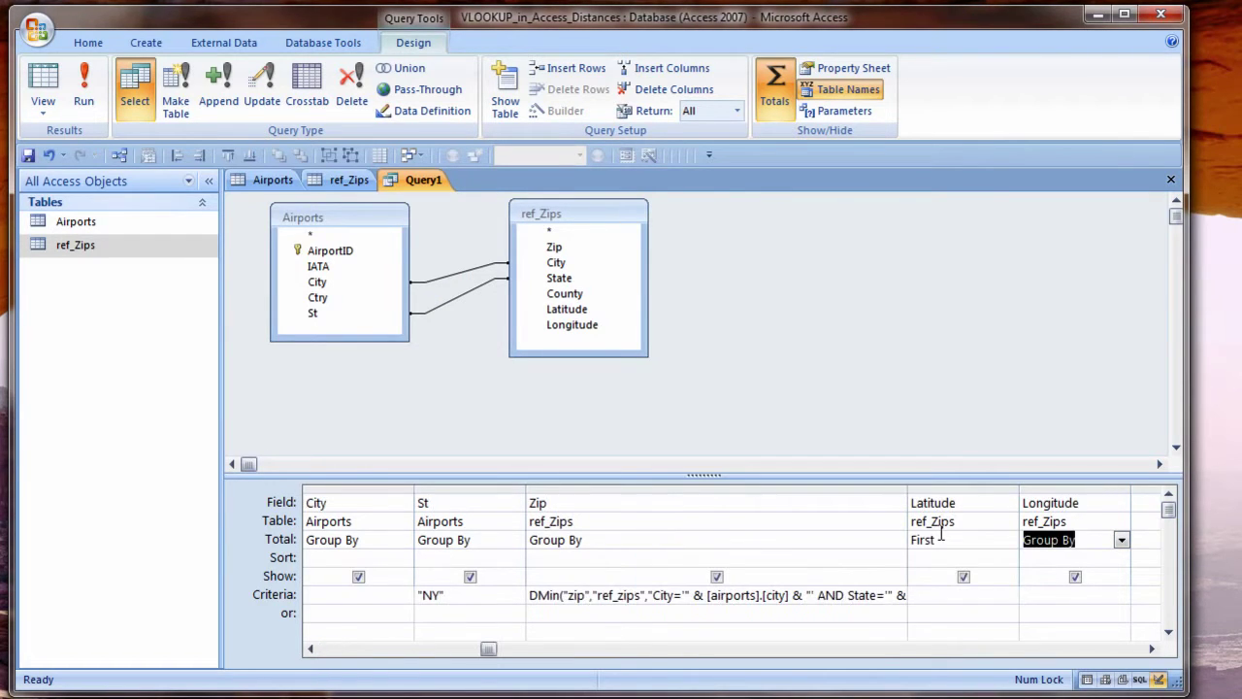
pyautogui.write('f')
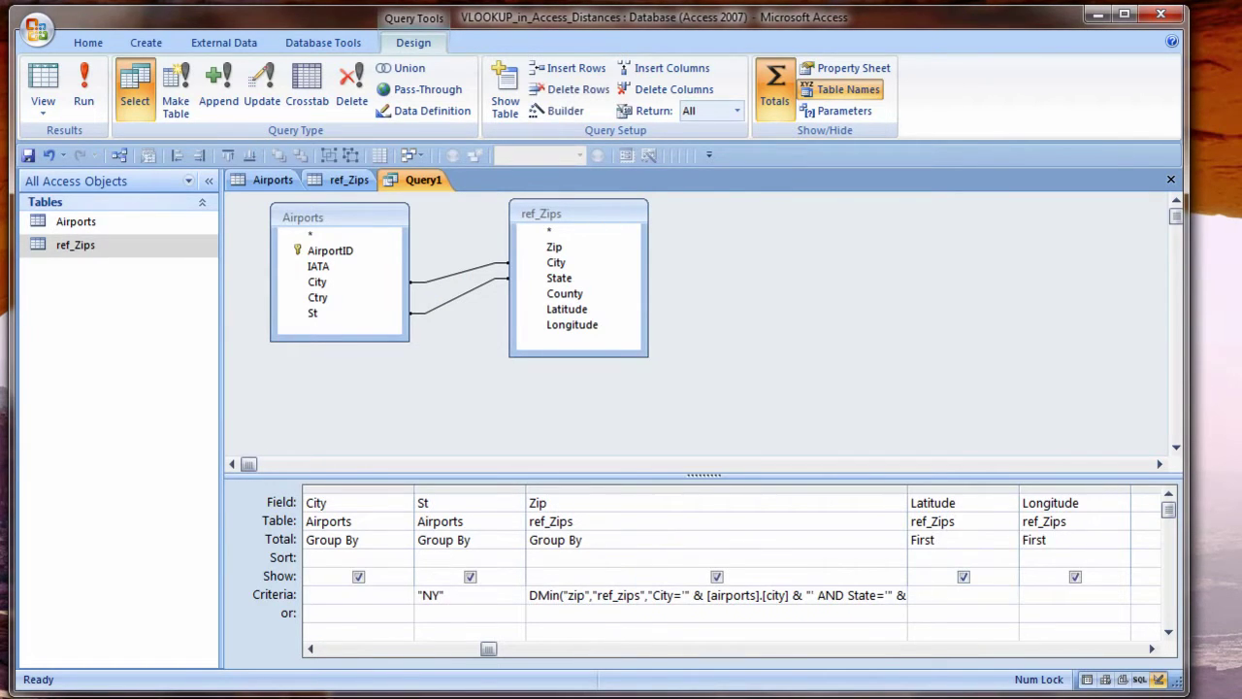
pyautogui.click(532, 613)
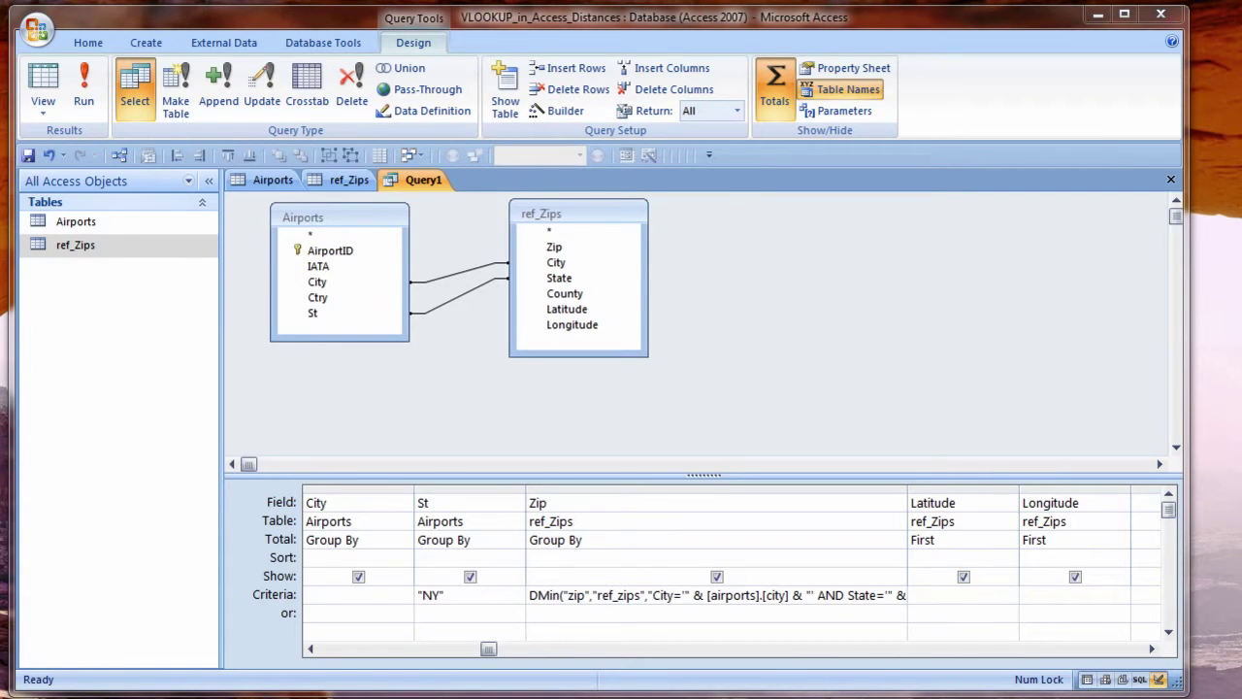
# - Turn off Totals, check the results in Datasheet View, and return to design
pyautogui.click(779, 84)
pyautogui.click(42, 109)
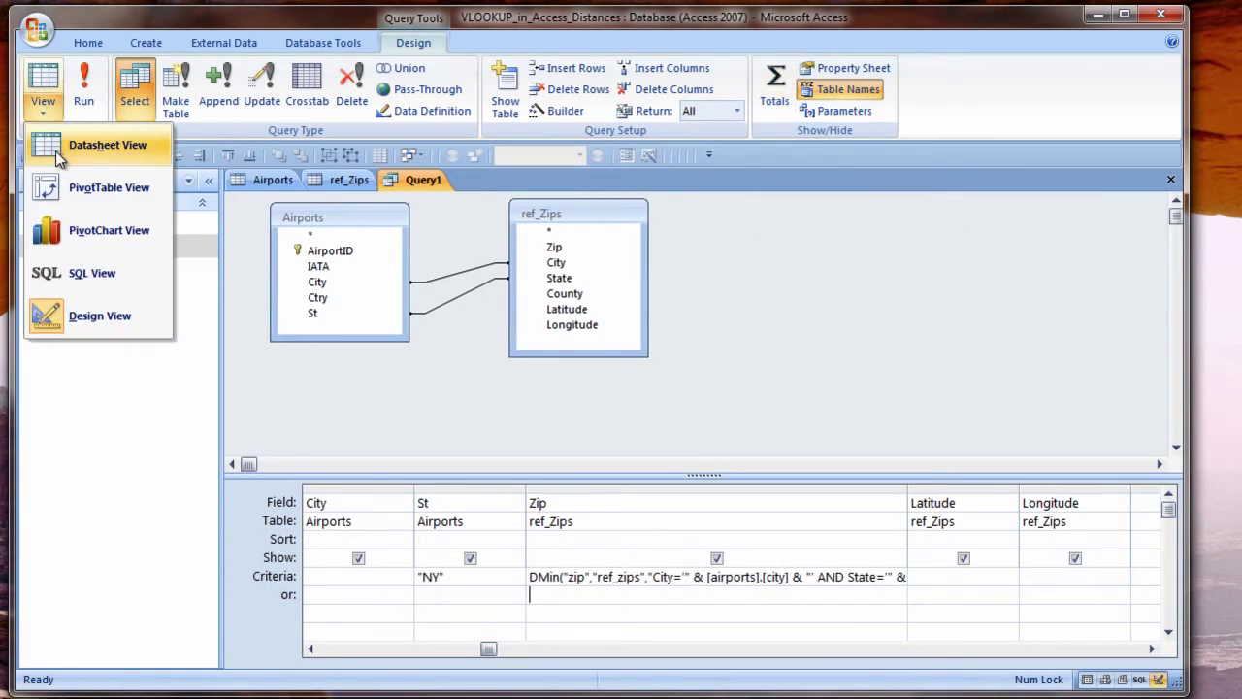
pyautogui.click(55, 147)
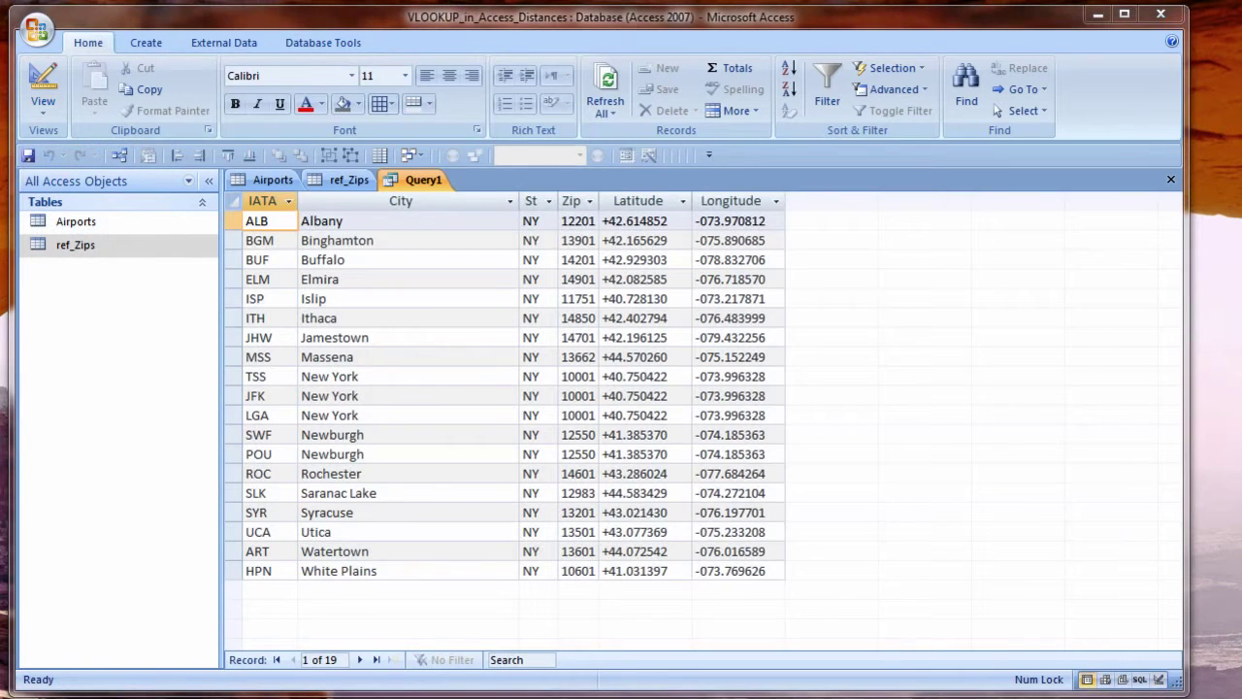
pyautogui.rightClick(427, 180)
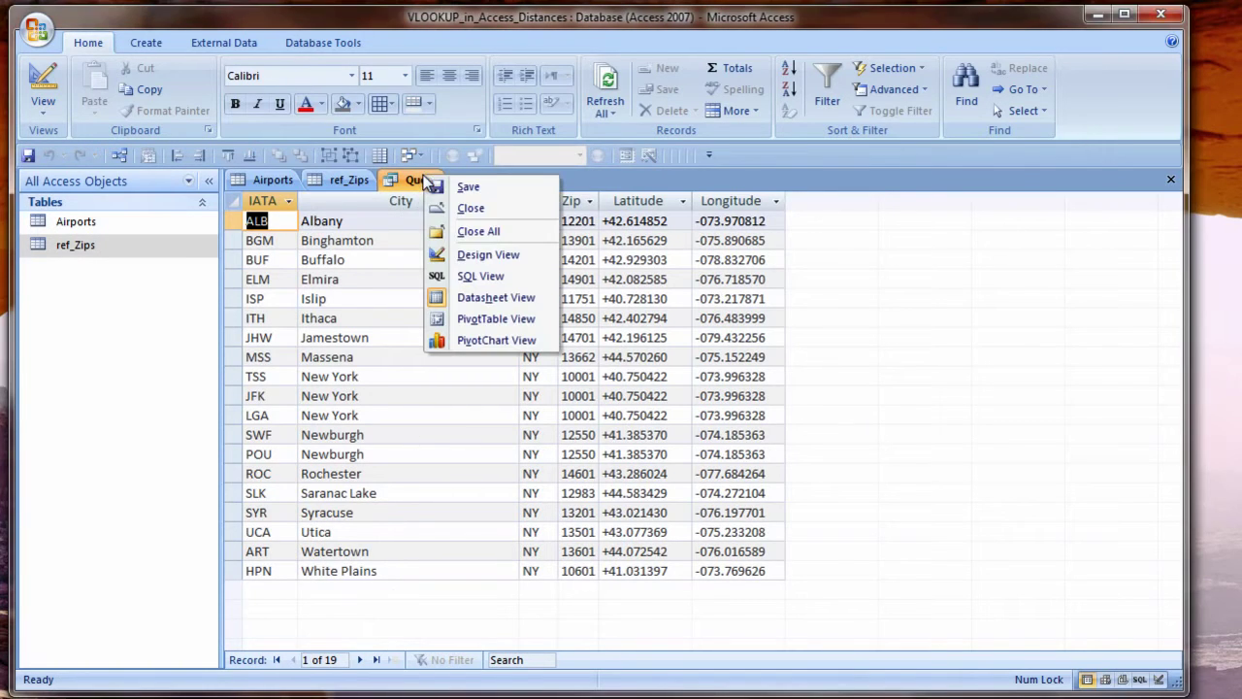
pyautogui.click(481, 256)
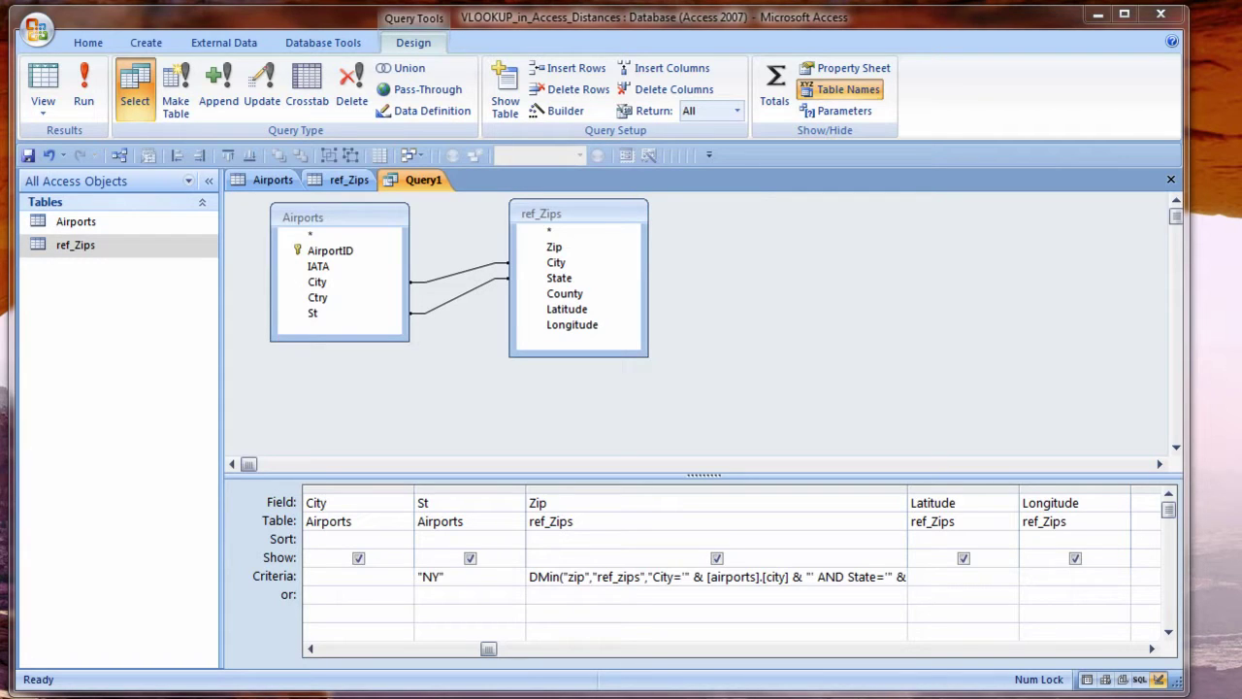
# - Save Query1 under the name qAirportsNY, then close its tab
pyautogui.rightClick(427, 185)
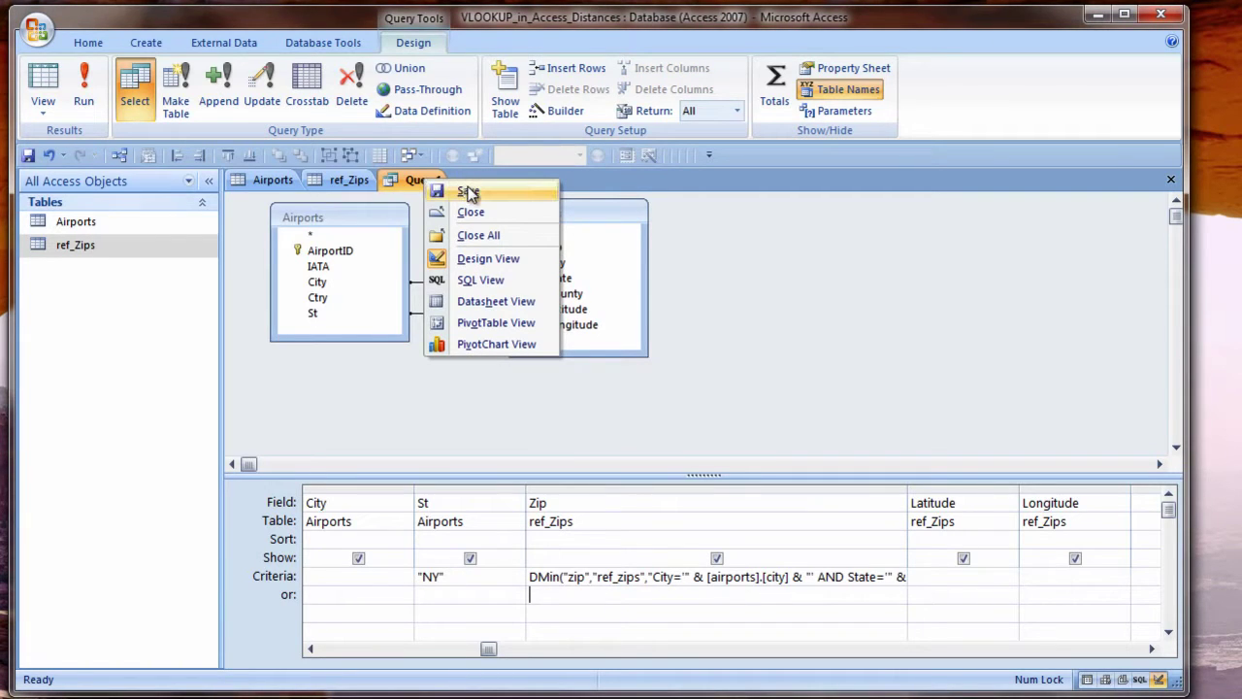
pyautogui.click(468, 190)
pyautogui.write('qAir')
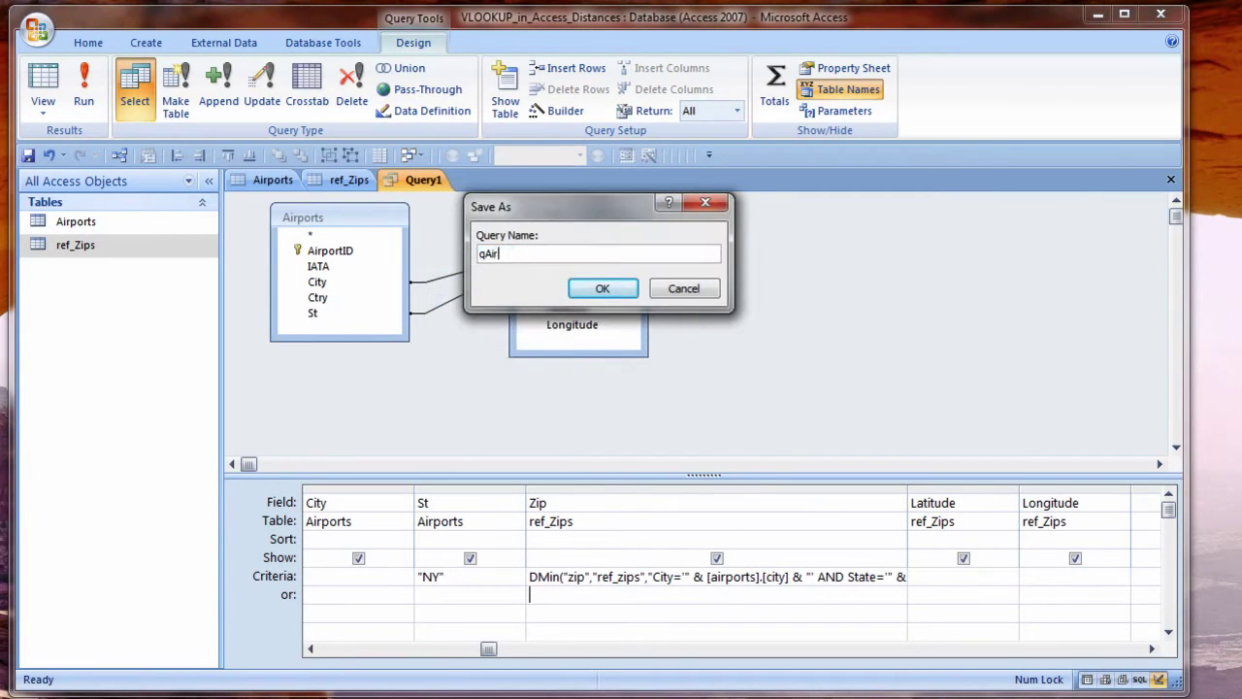
pyautogui.write('portsNY')
pyautogui.click(601, 288)
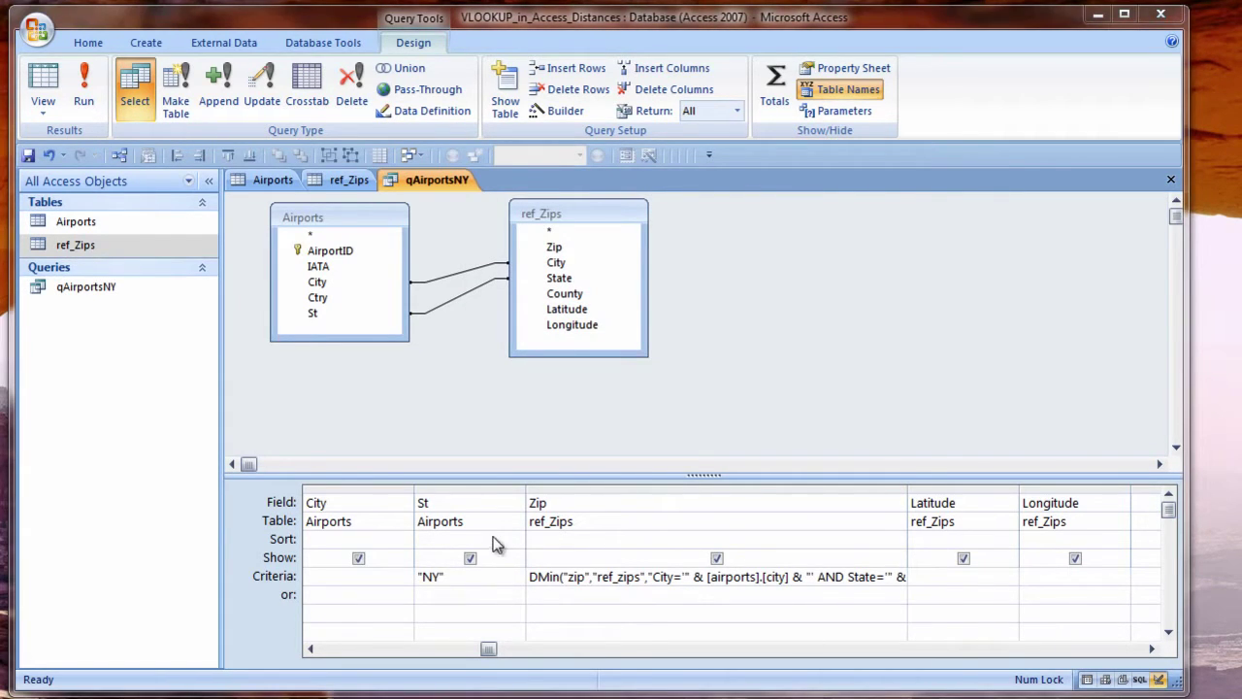
pyautogui.rightClick(434, 189)
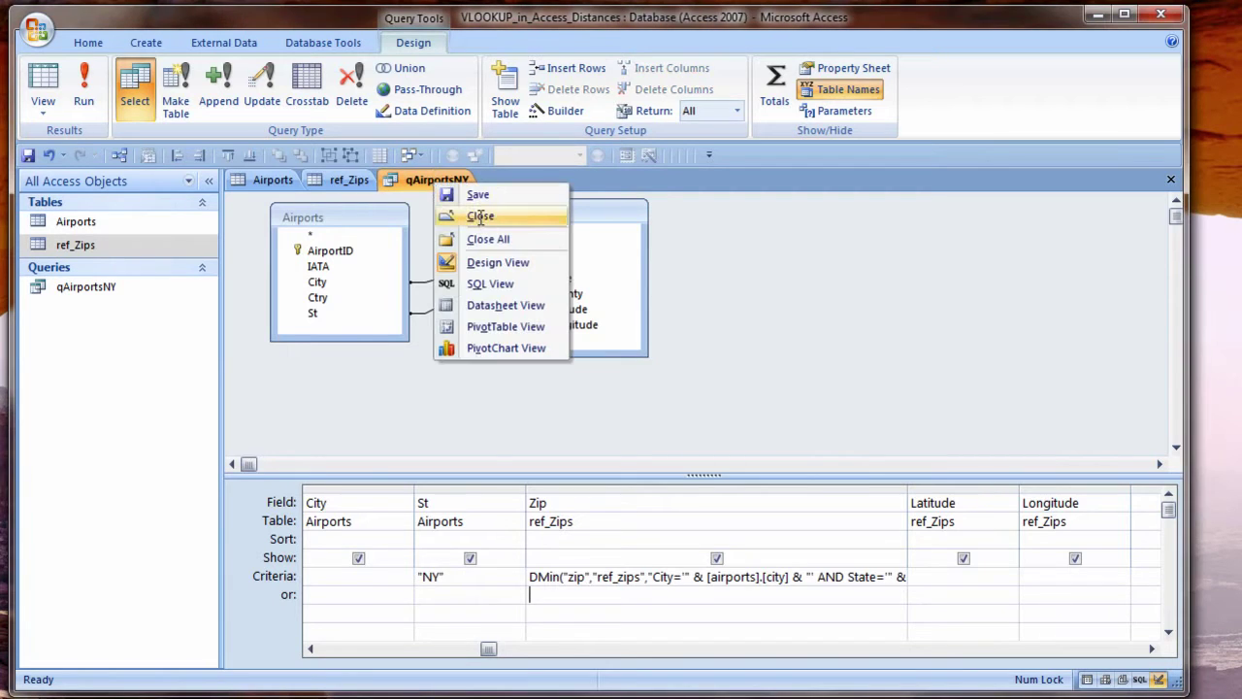
pyautogui.click(441, 214)
pyautogui.hotkey('alt', 'Tab')
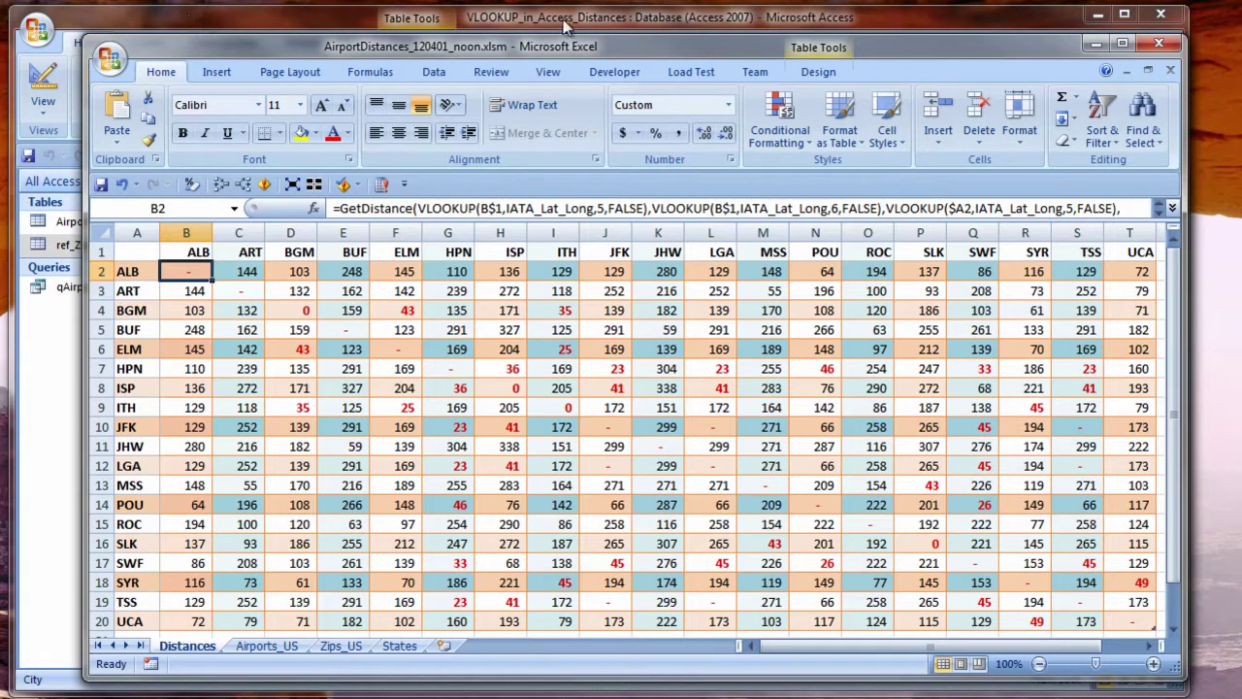
pyautogui.click(1097, 45)
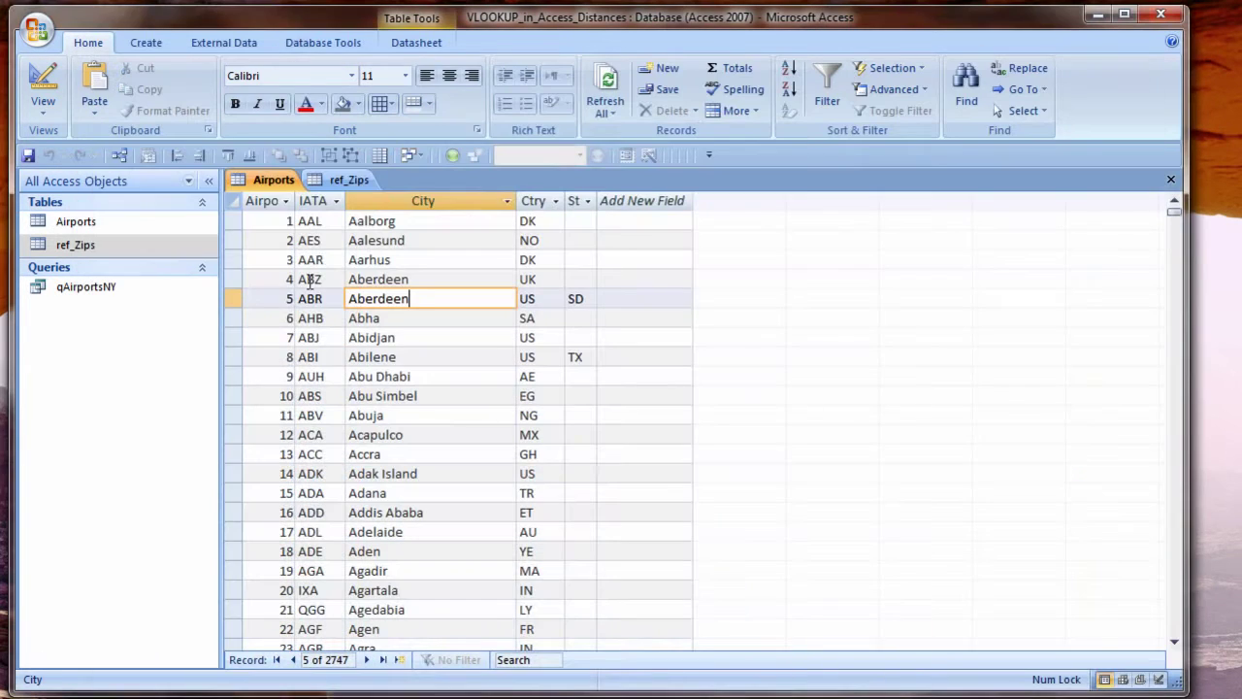
pyautogui.click(81, 291)
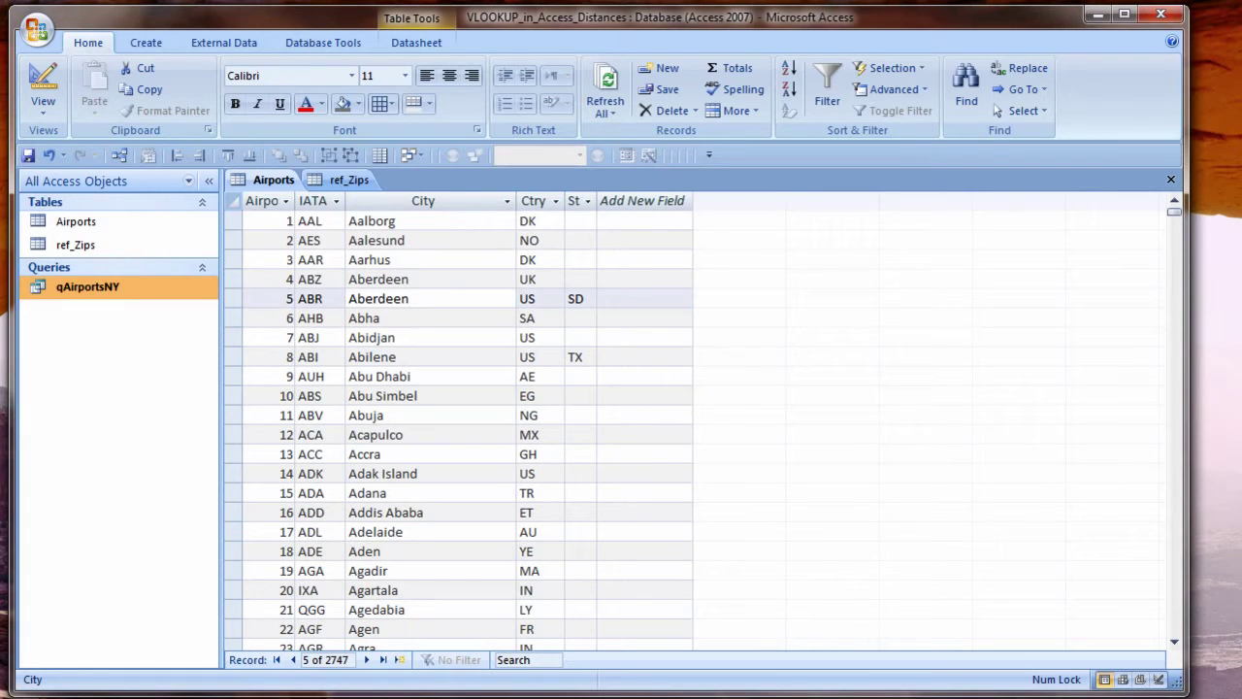
# - Create a new design query containing two copies of qAirportsNY, with both field lists enlarged
pyautogui.click(142, 41)
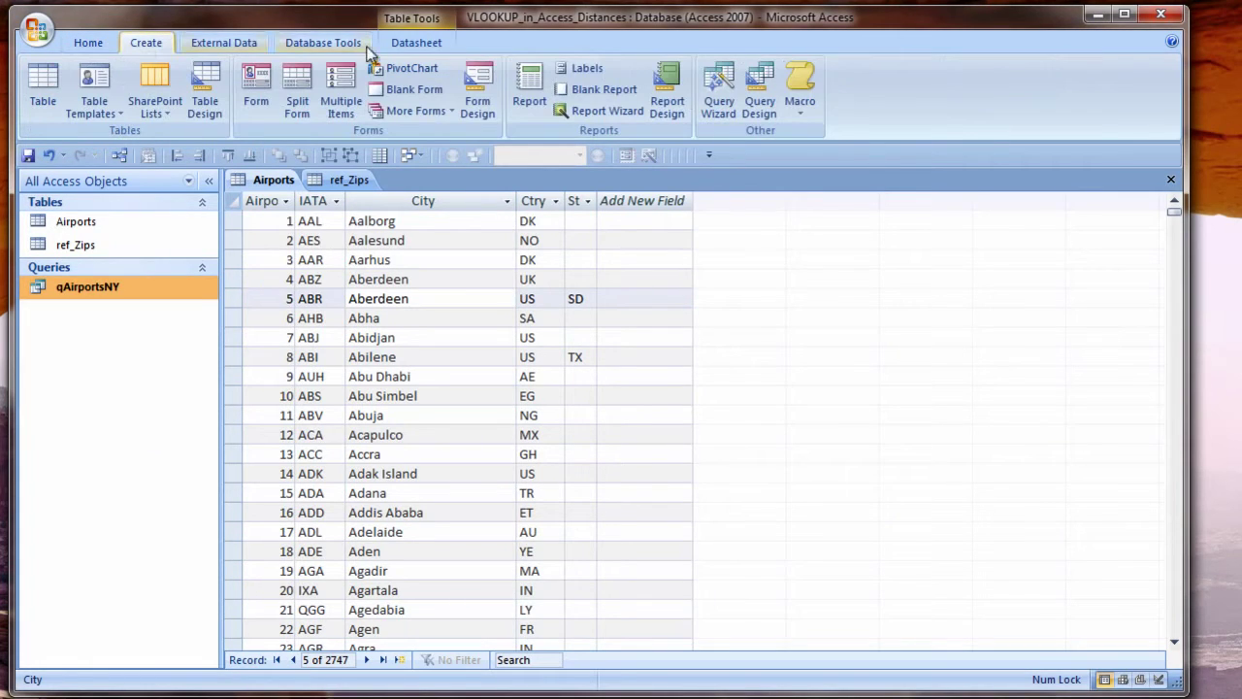
pyautogui.click(761, 105)
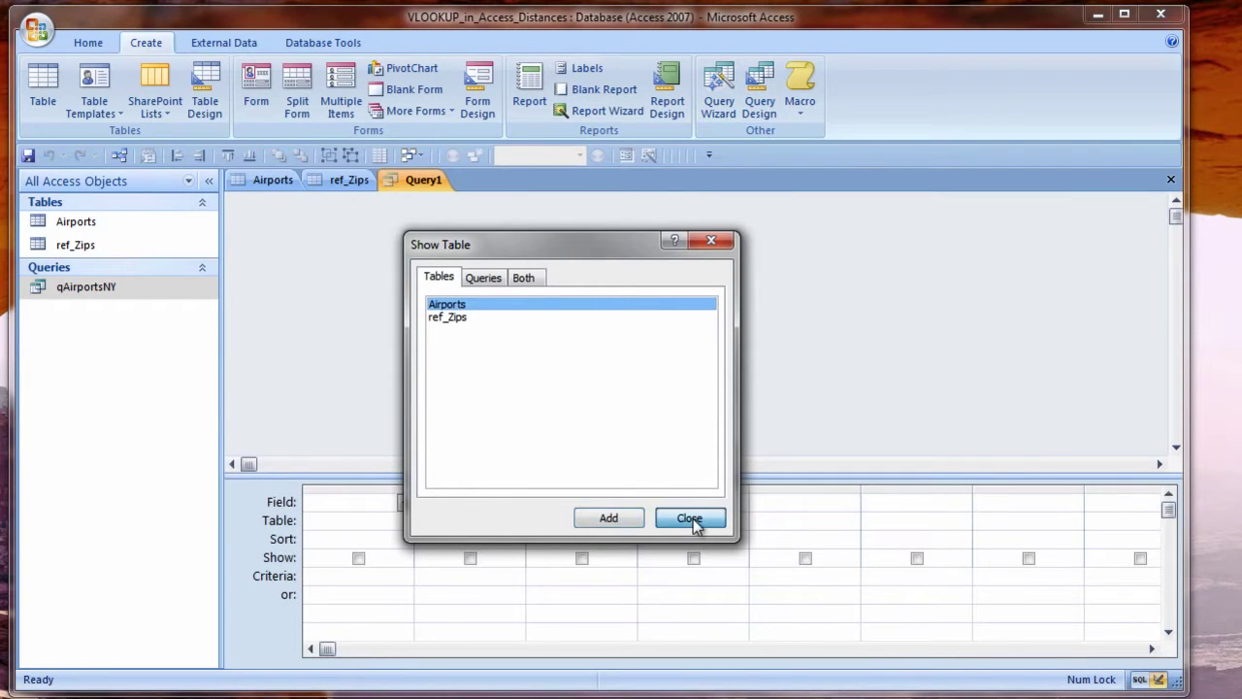
pyautogui.click(690, 519)
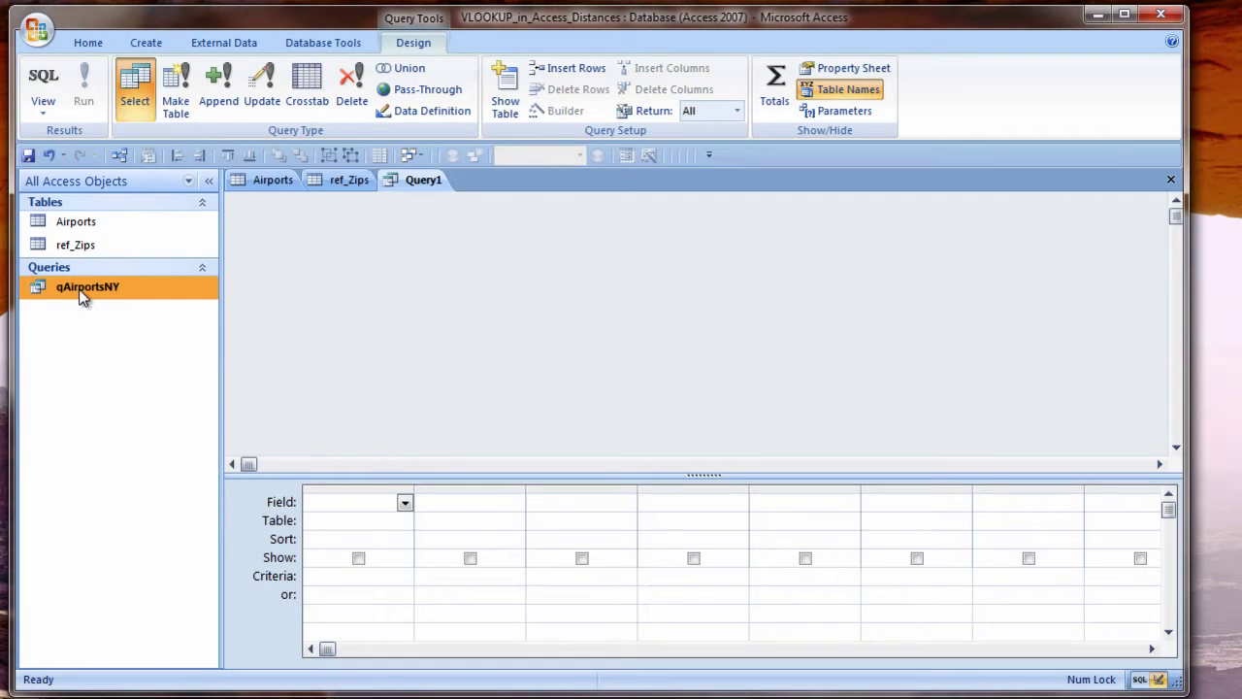
pyautogui.moveTo(79, 288); pyautogui.dragTo(306, 241)
pyautogui.moveTo(86, 296); pyautogui.dragTo(509, 229)
pyautogui.moveTo(424, 349); pyautogui.dragTo(425, 384)
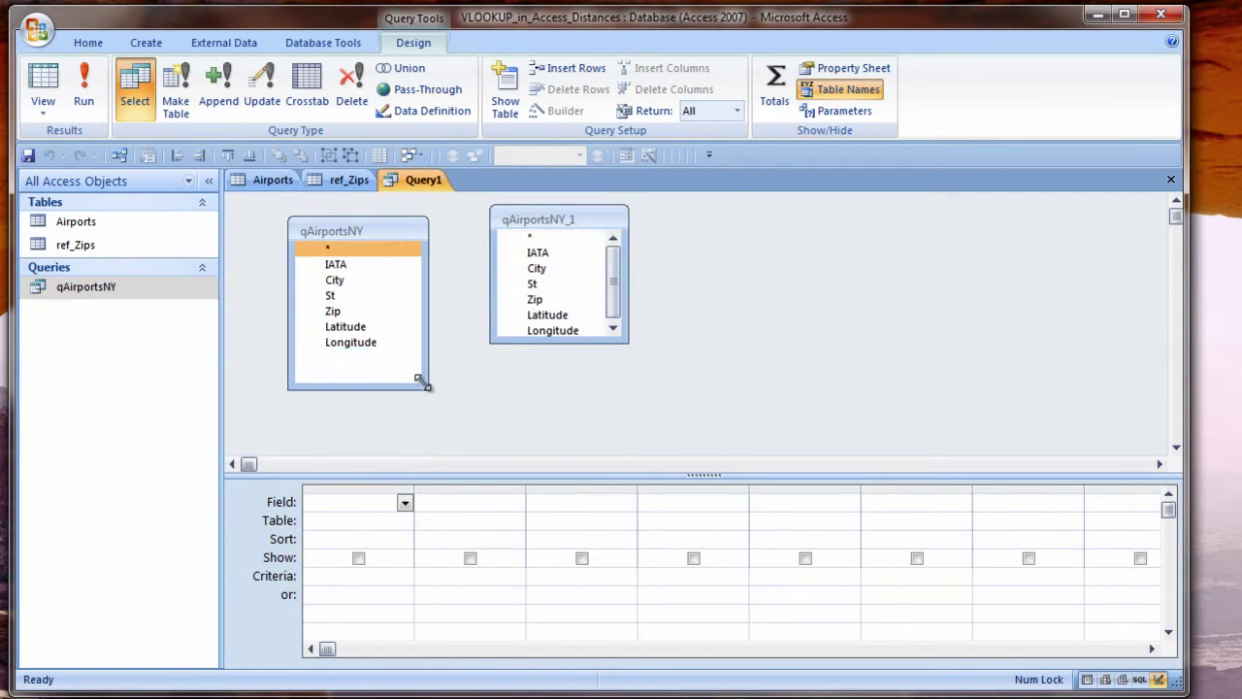
pyautogui.moveTo(626, 341); pyautogui.dragTo(611, 362)
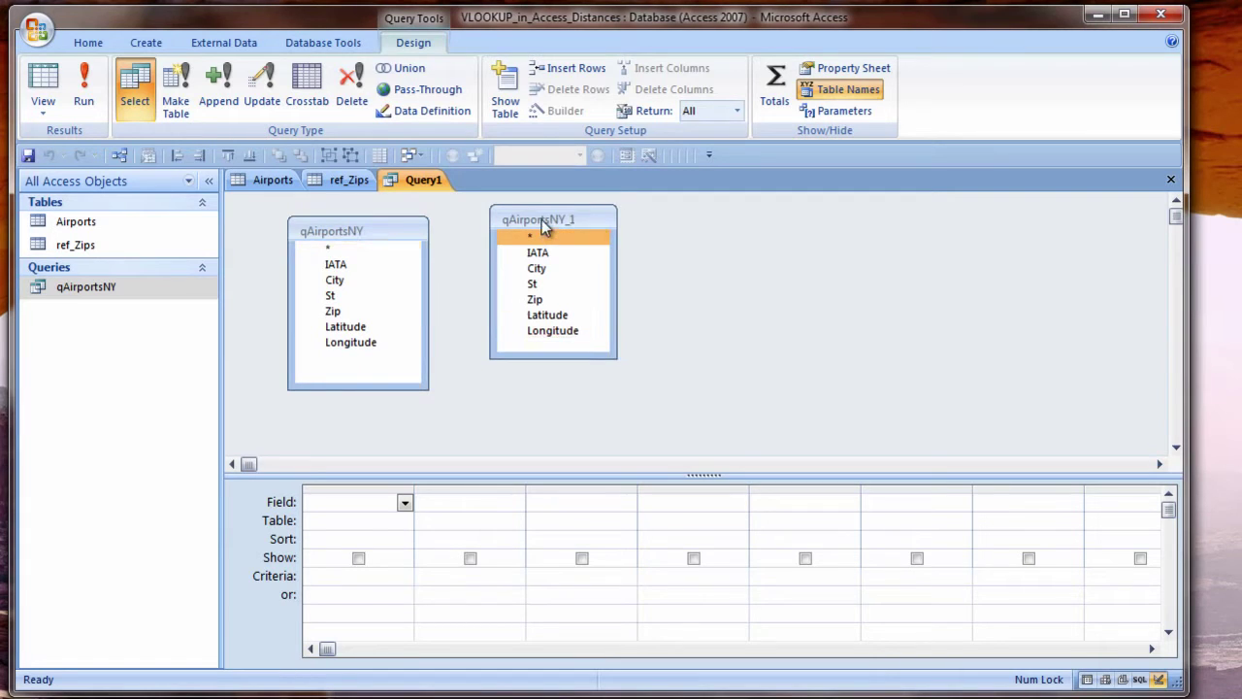
pyautogui.moveTo(541, 219); pyautogui.dragTo(534, 235)
# - Alias the two field lists as Airport1 and Airport2 in the Property Sheet
pyautogui.rightClick(352, 233)
pyautogui.click(394, 263)
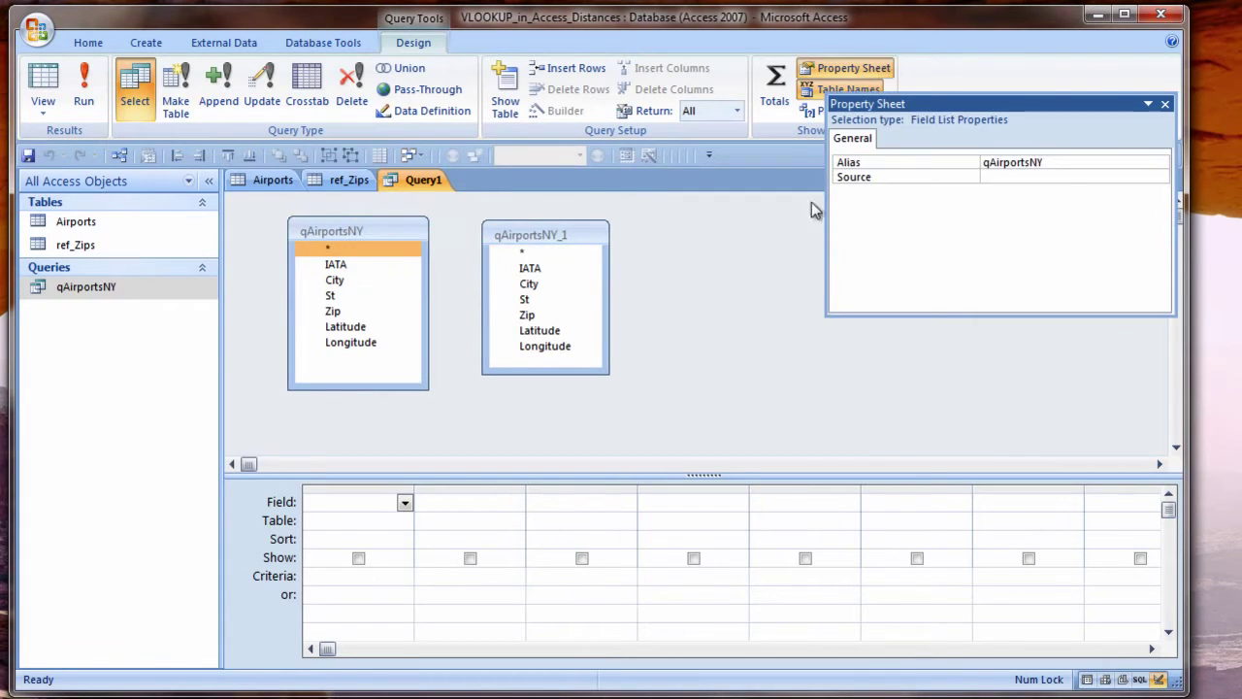
pyautogui.click(845, 162)
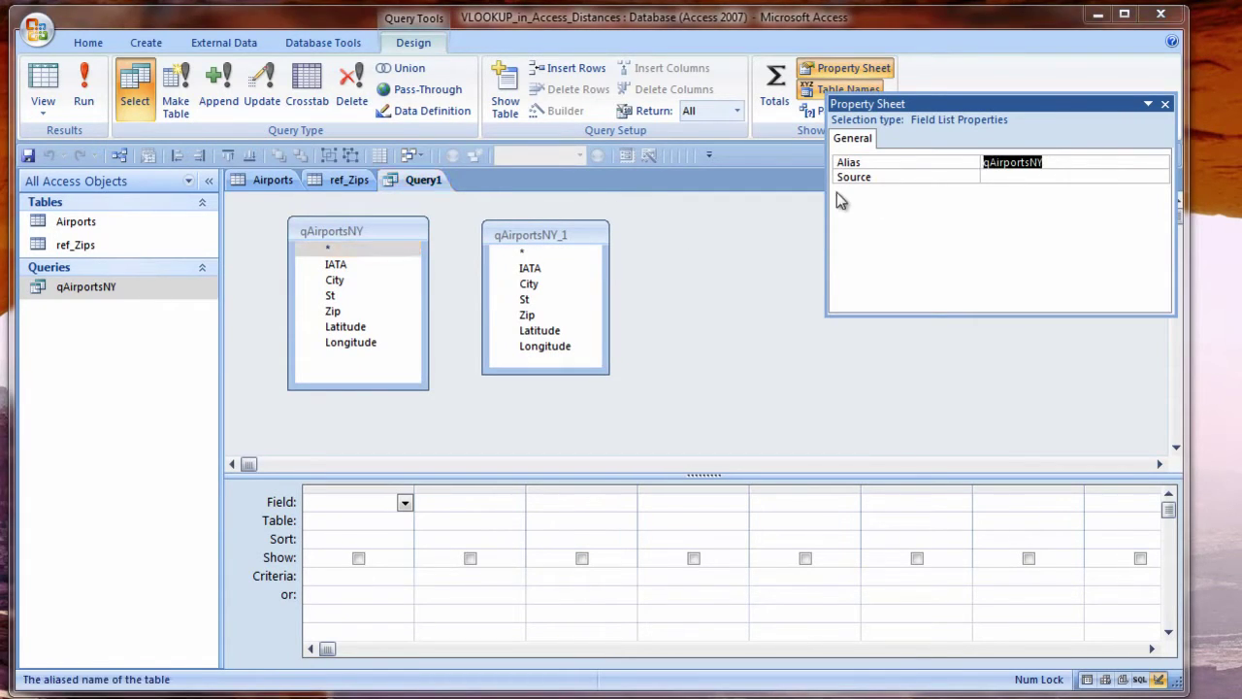
pyautogui.write('Airport1')
pyautogui.press('Return')
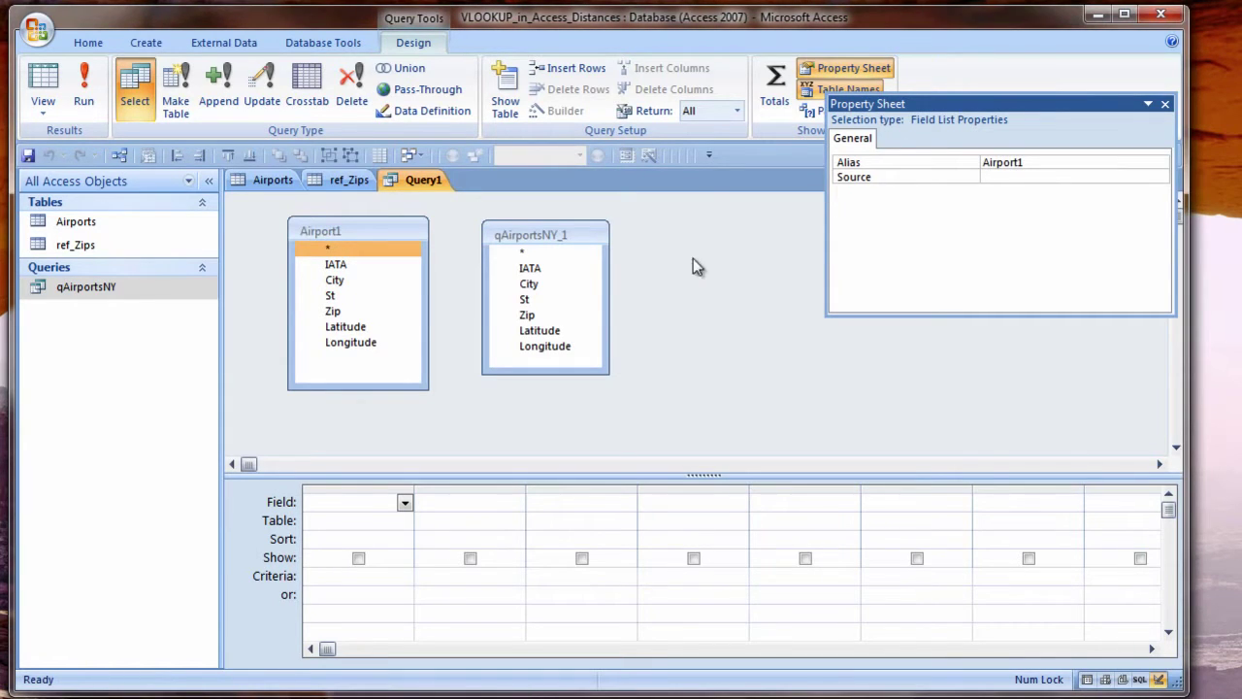
pyautogui.click(554, 239)
pyautogui.click(860, 160)
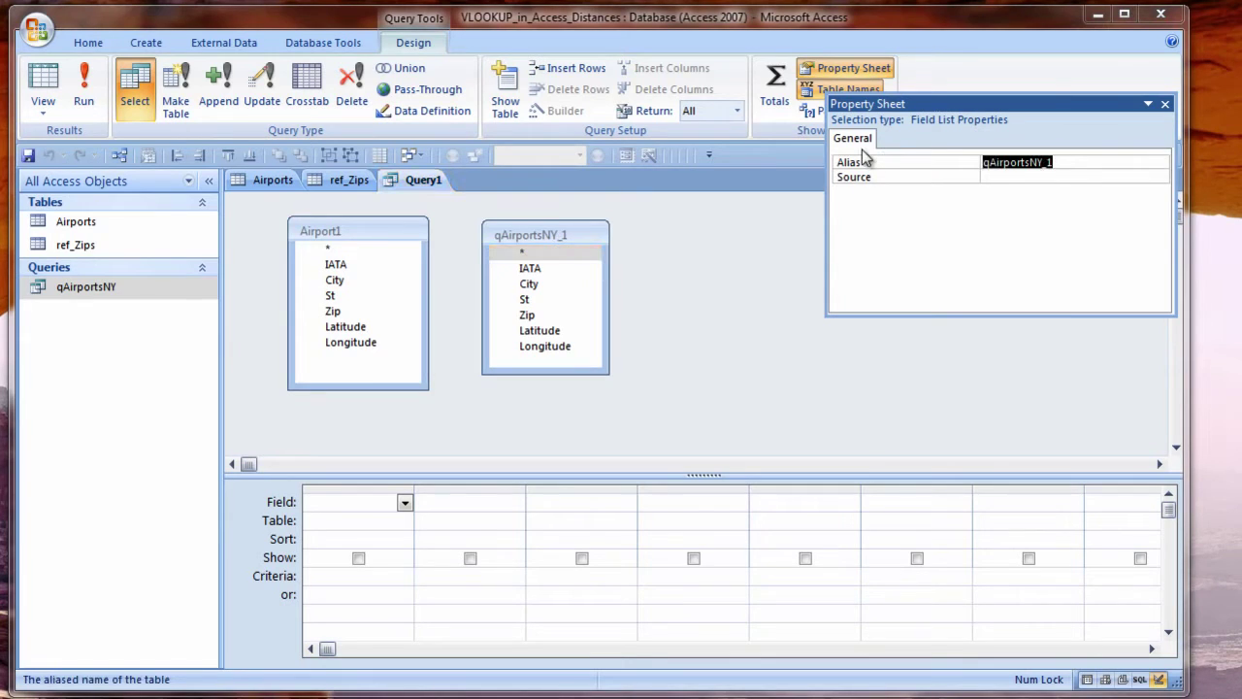
pyautogui.write('Airport')
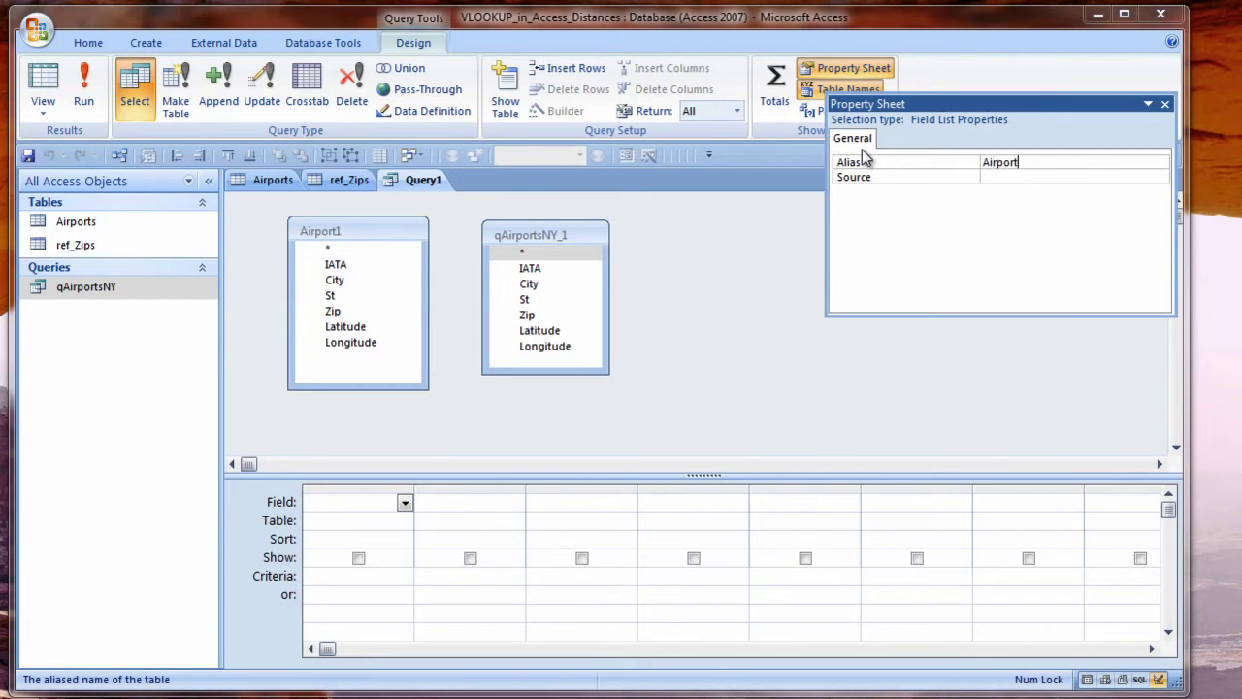
pyautogui.write('2')
pyautogui.press('Return')
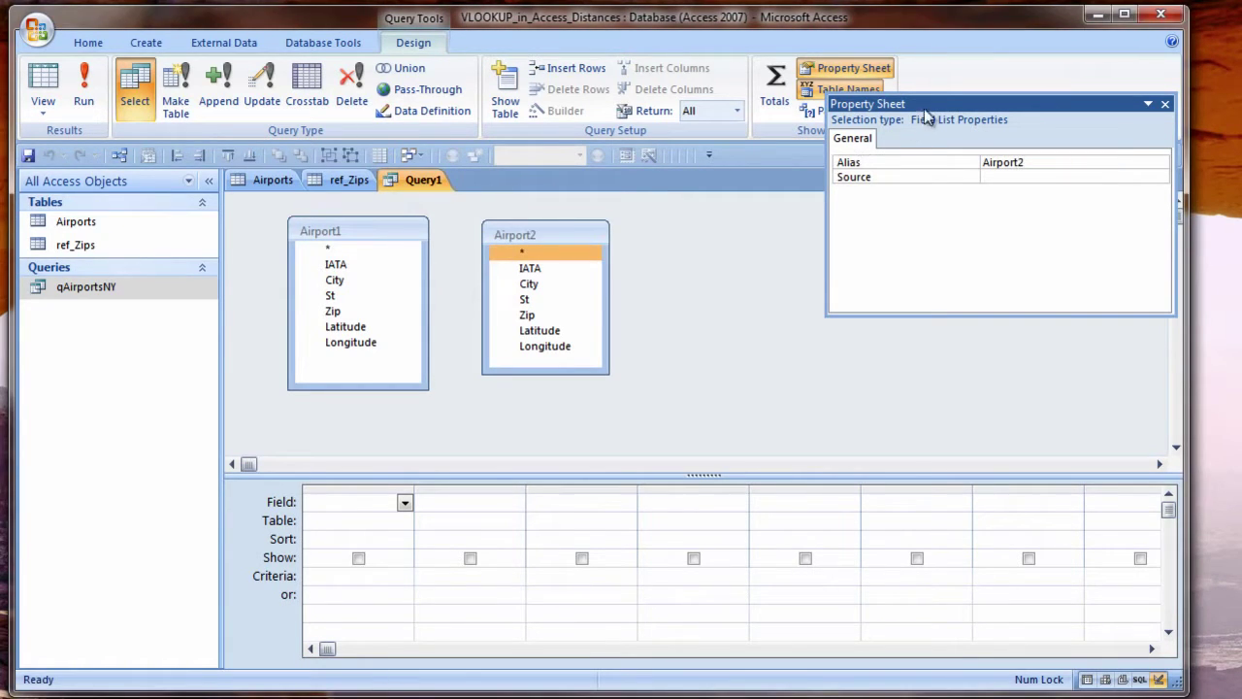
pyautogui.moveTo(925, 108); pyautogui.dragTo(793, 211)
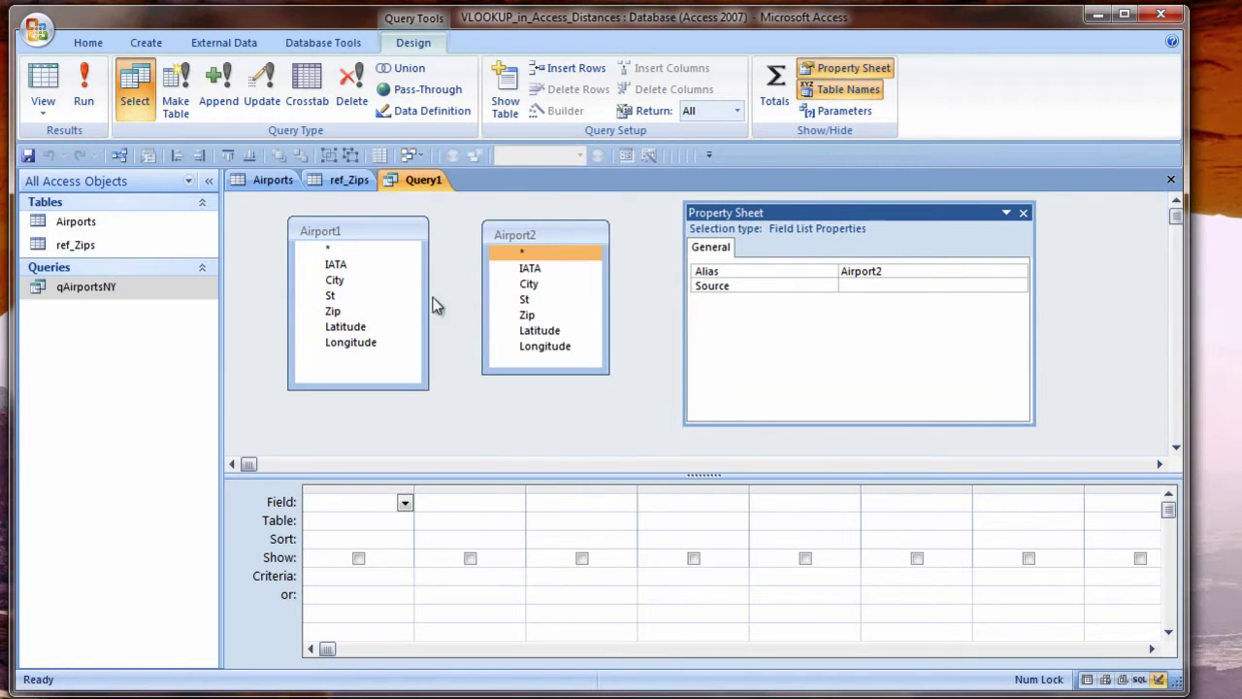
# - Add IATA, Latitude and Longitude from both Airport1 and Airport2 to the query grid
pyautogui.doubleClick(335, 266)
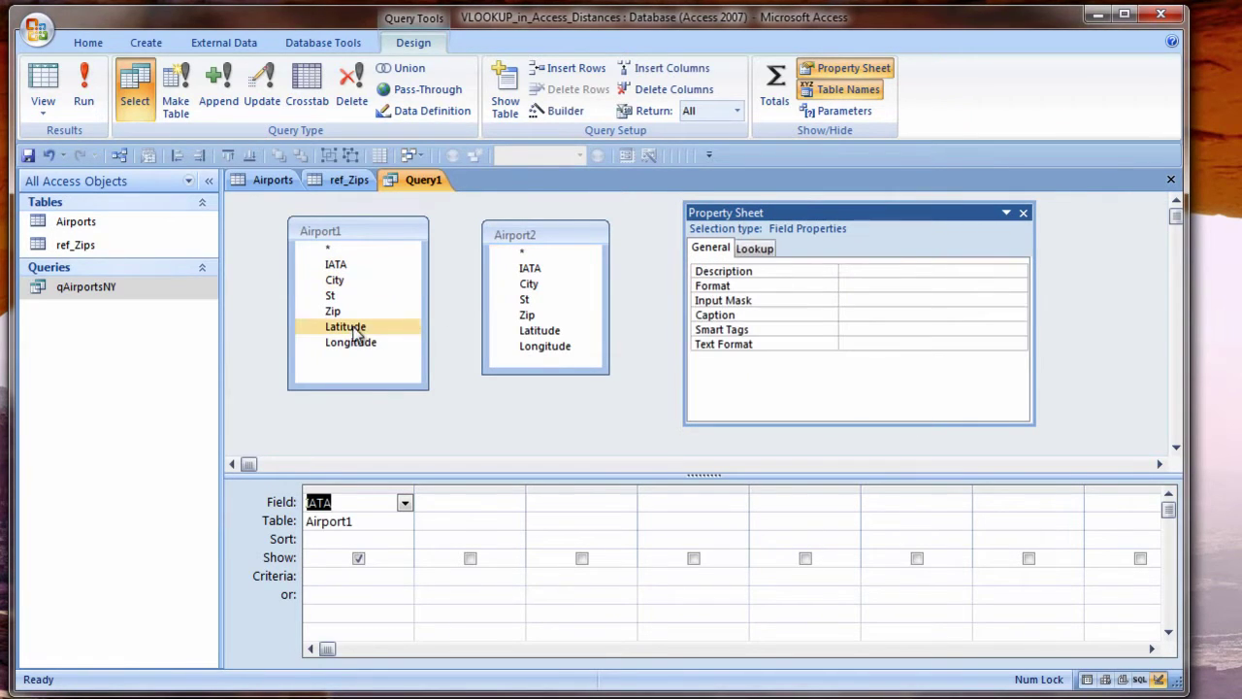
pyautogui.doubleClick(357, 332)
pyautogui.doubleClick(355, 344)
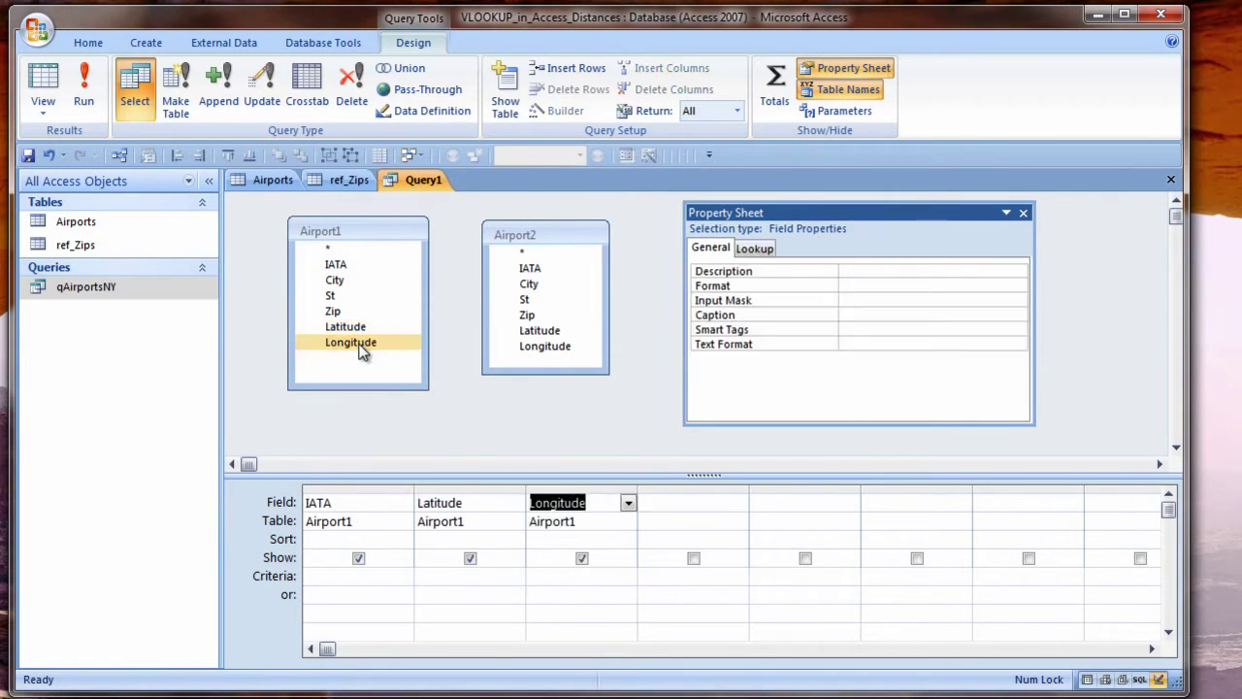
pyautogui.doubleClick(532, 270)
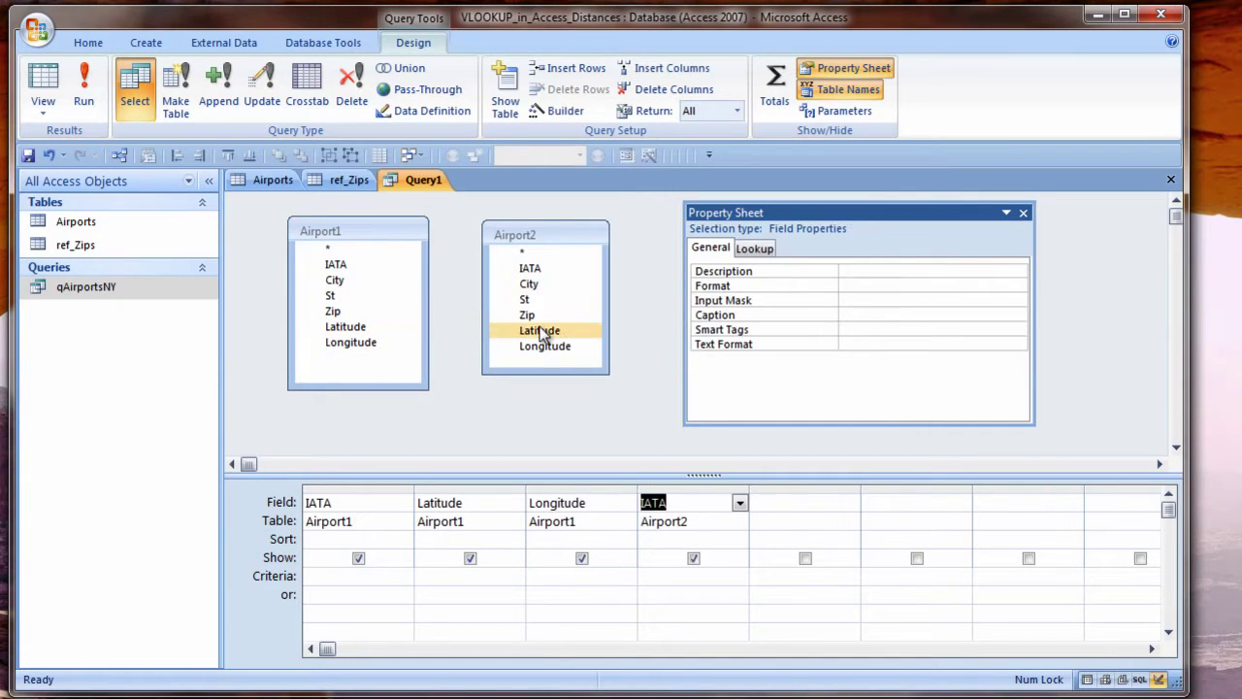
pyautogui.doubleClick(541, 330)
pyautogui.doubleClick(549, 347)
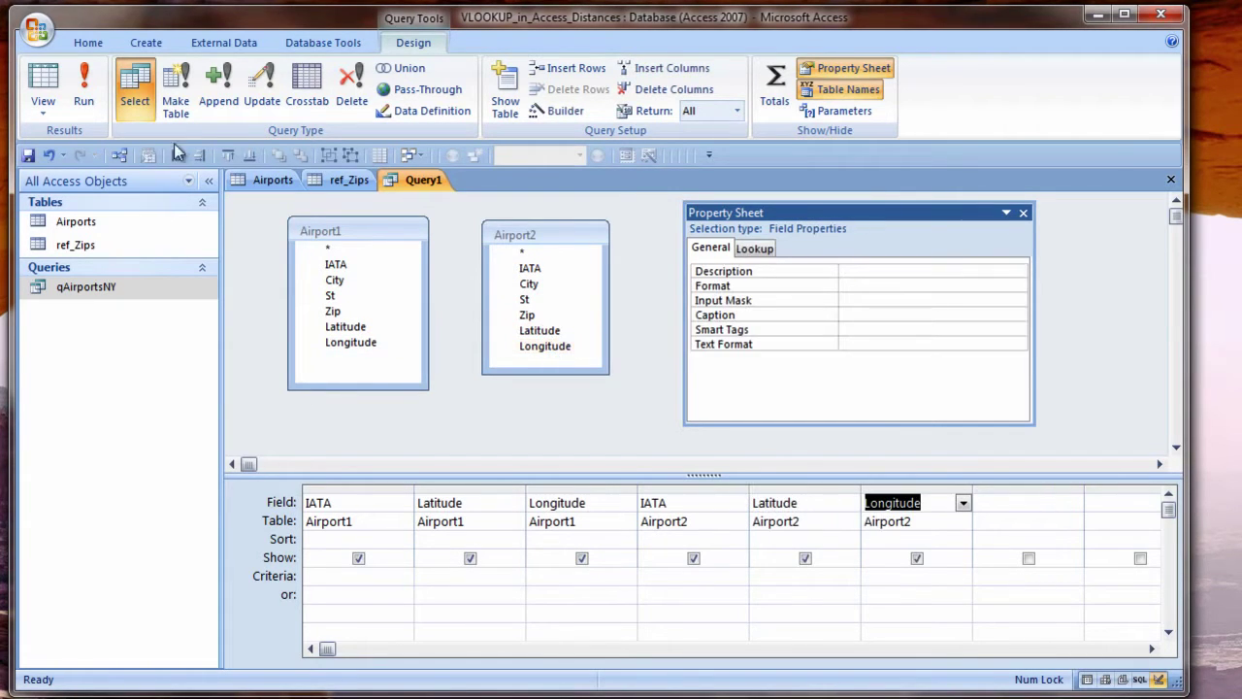
# - Run the query and autofit all result columns to their contents
pyautogui.click(43, 85)
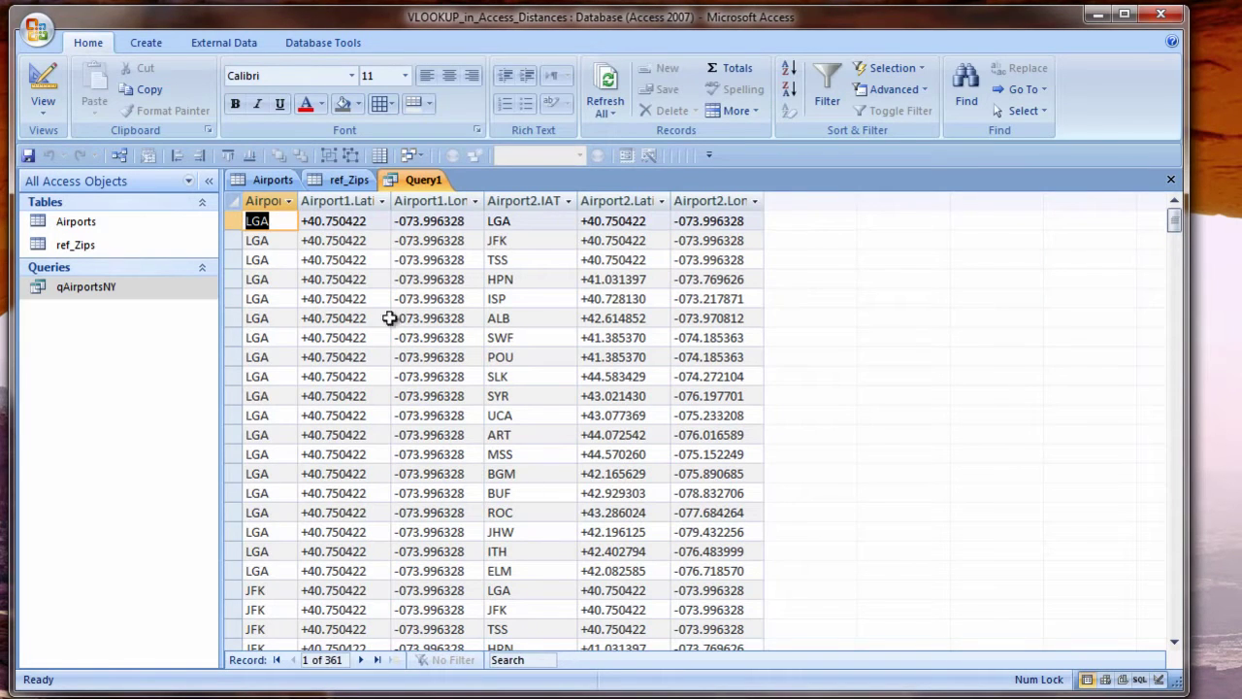
pyautogui.moveTo(270, 200); pyautogui.dragTo(772, 202)
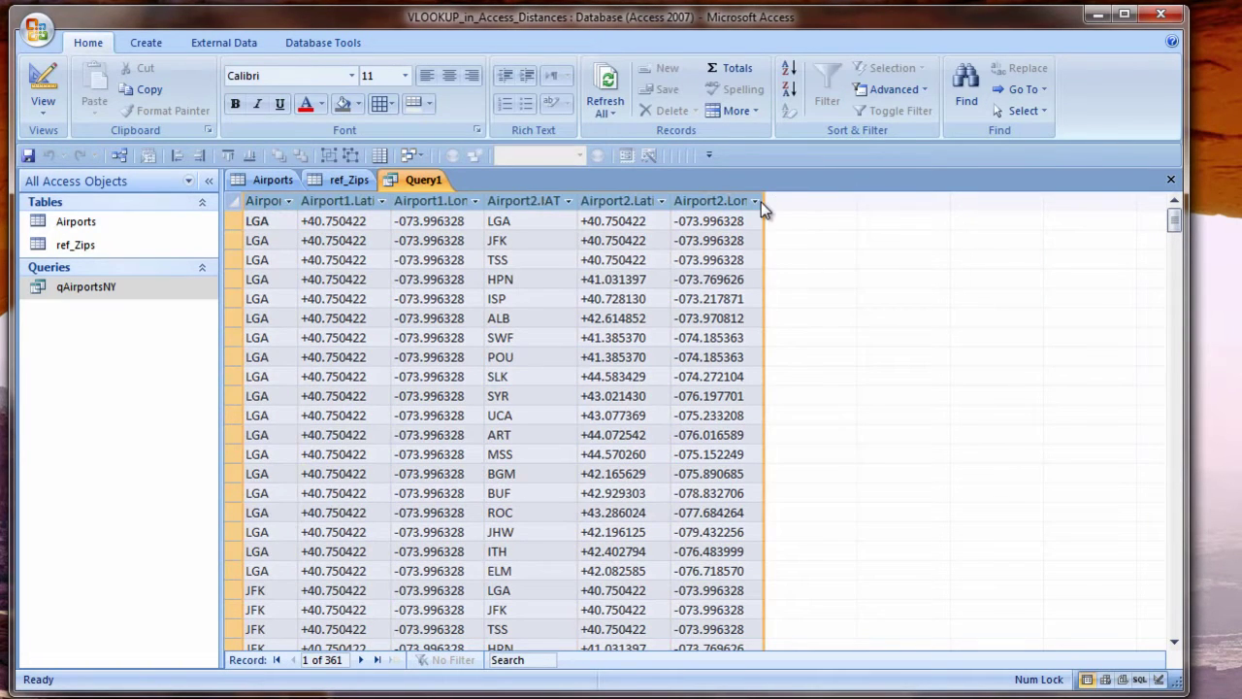
pyautogui.doubleClick(763, 201)
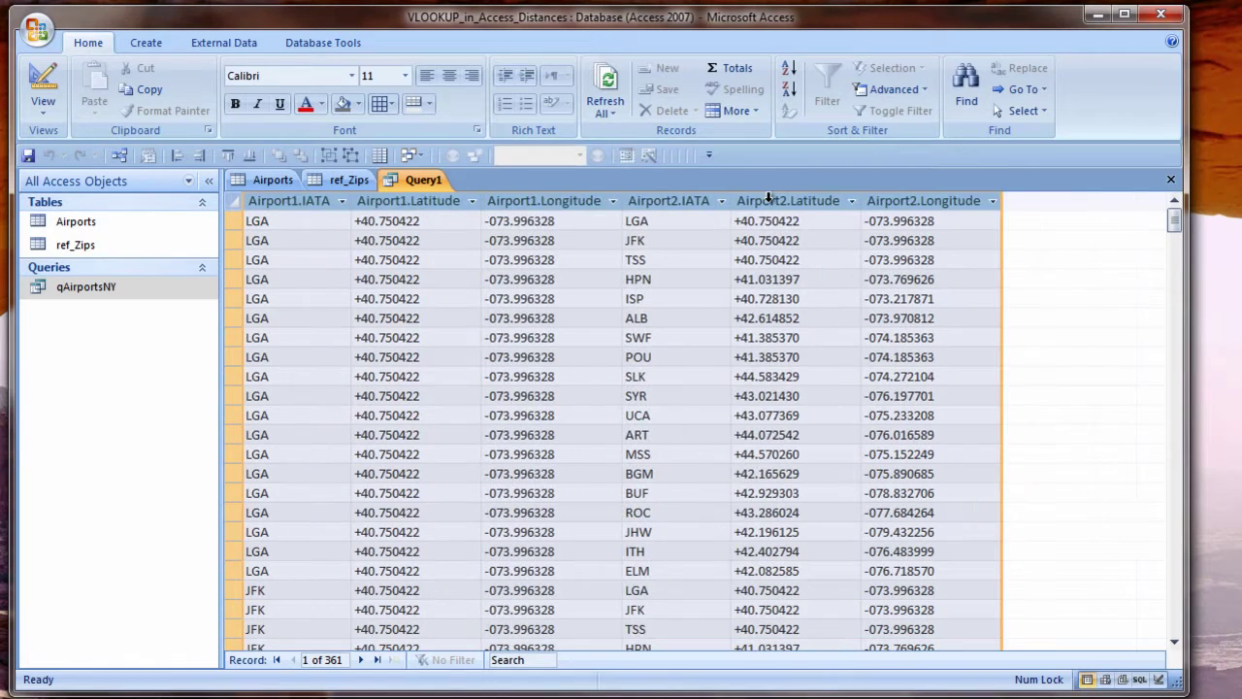
pyautogui.click(442, 220)
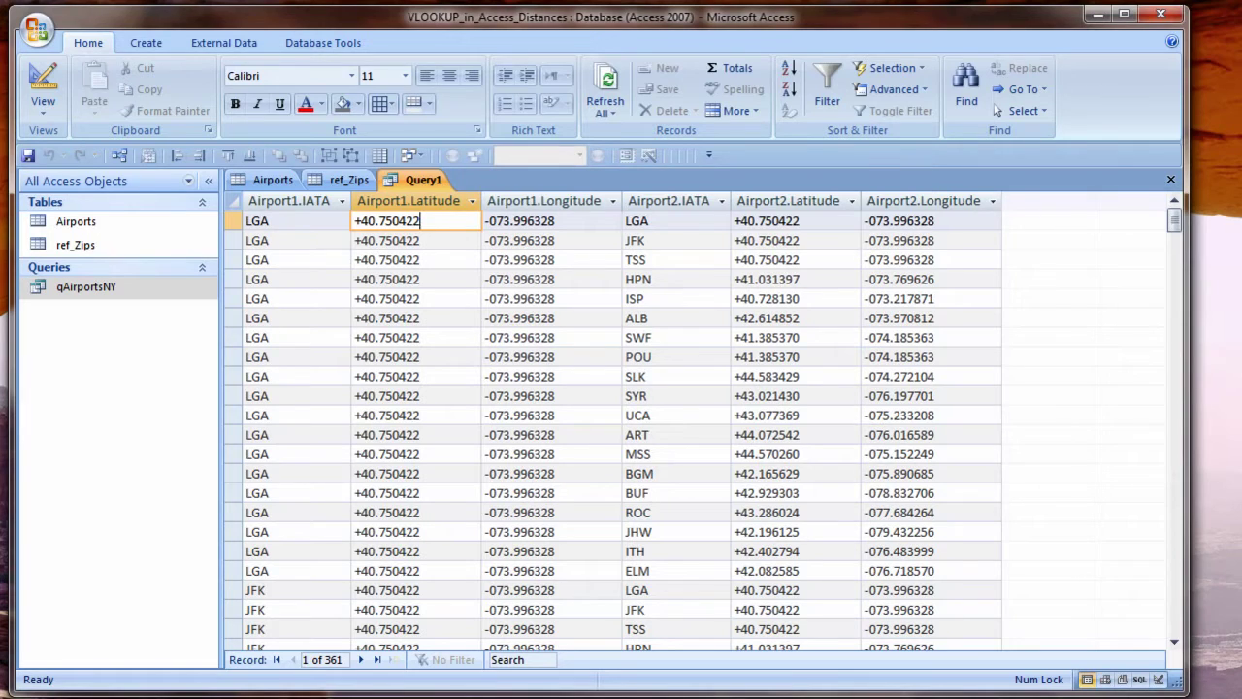
# - Label the grid columns Lat1, Lng1, IATA2, Lat2 and Lng2, then run the query
pyautogui.rightClick(419, 179)
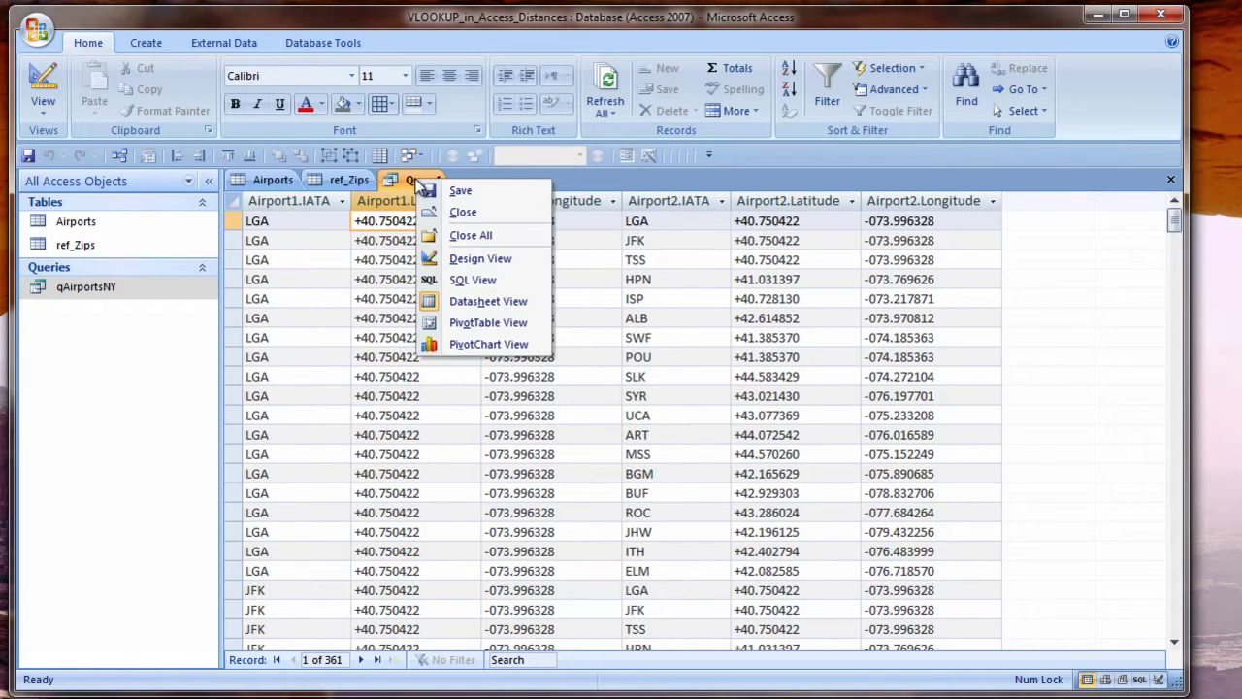
pyautogui.click(479, 259)
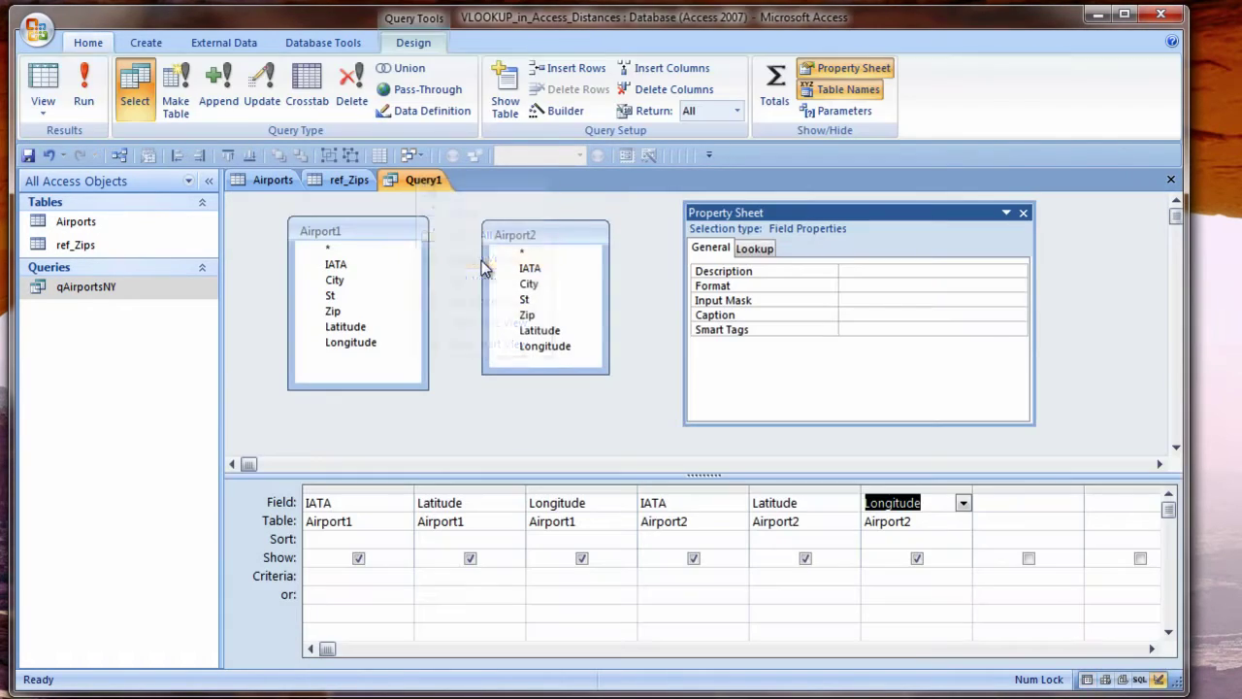
pyautogui.click(418, 501)
pyautogui.write('Lat1:')
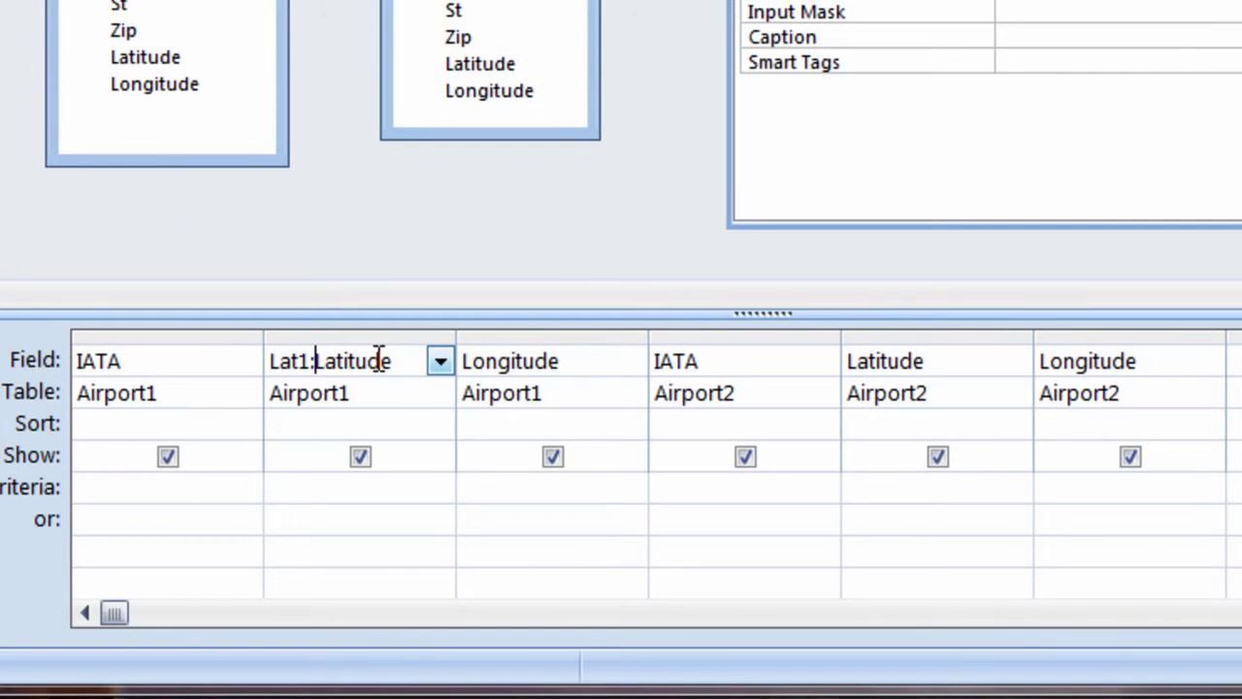
pyautogui.press('Tab')
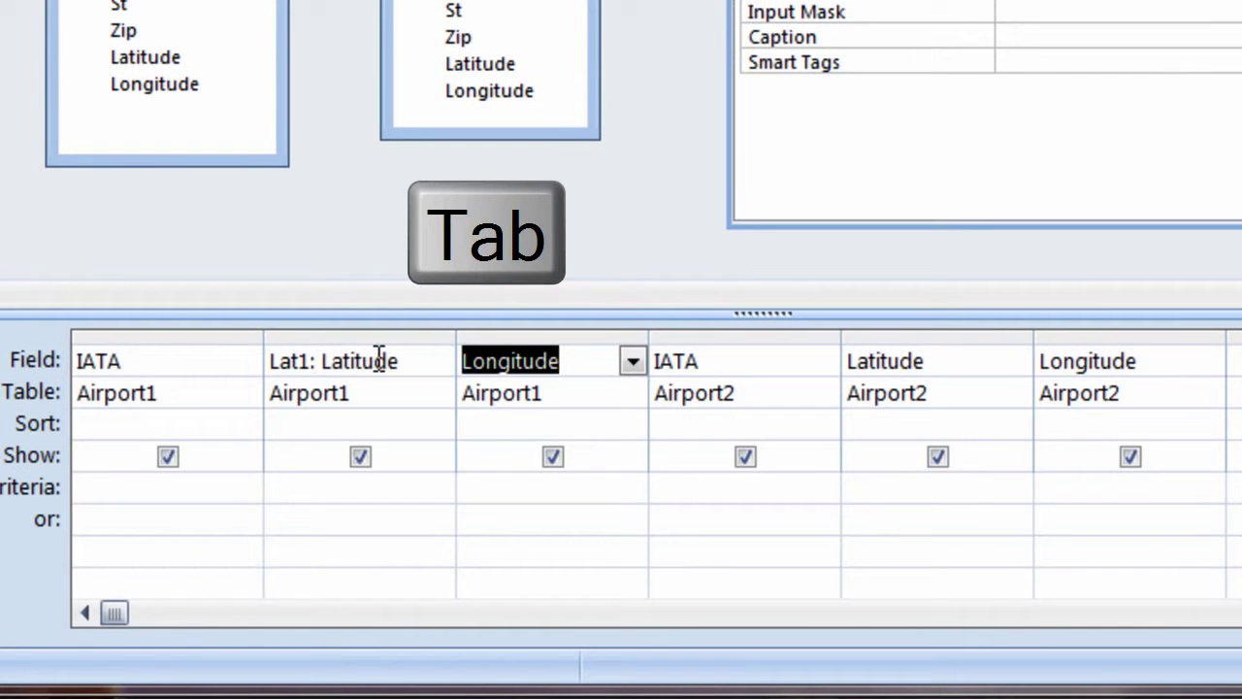
pyautogui.press('F2')
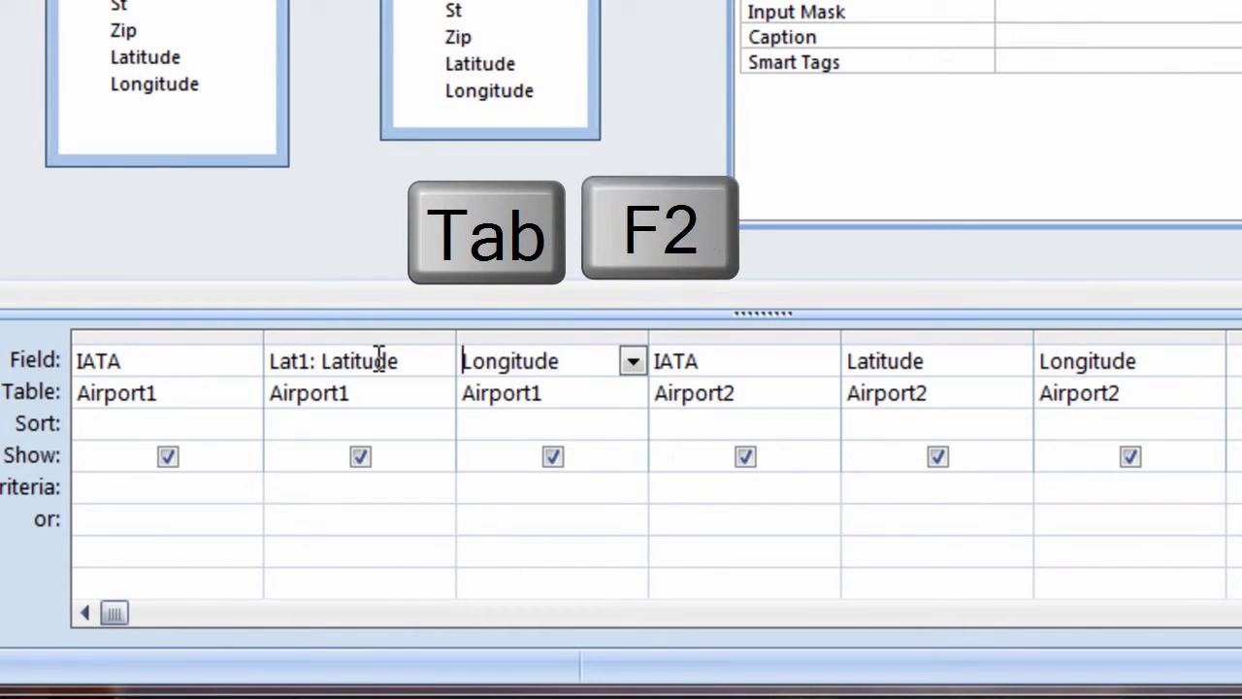
pyautogui.press('Home')
pyautogui.write('Lng1:')
pyautogui.press('Tab')
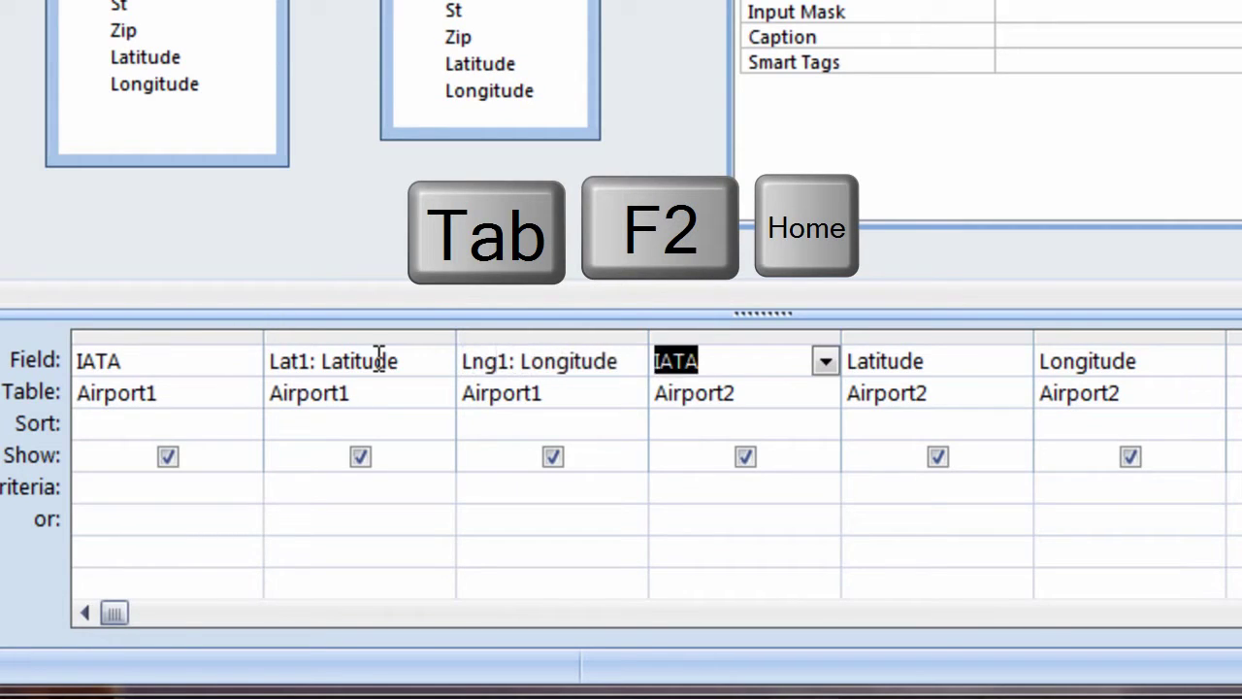
pyautogui.press('F2')
pyautogui.press('Home')
pyautogui.write('IATA2:')
pyautogui.press('Tab')
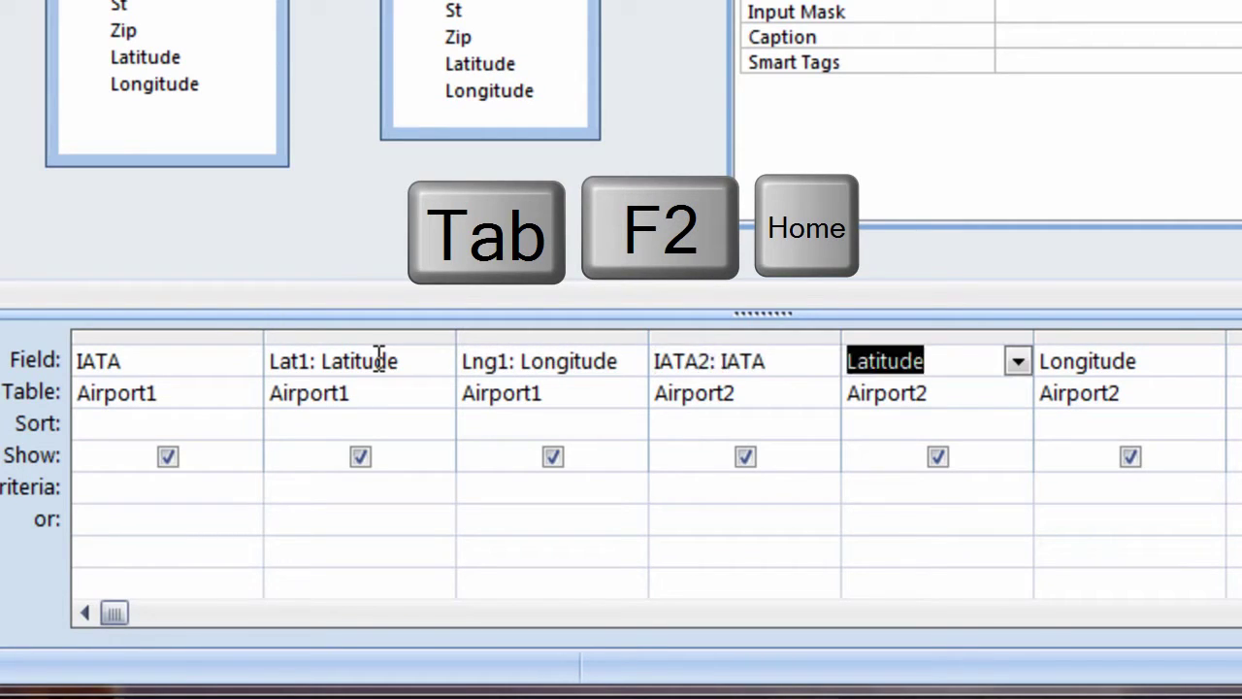
pyautogui.press('F2')
pyautogui.press('Home')
pyautogui.write('Lat2:')
pyautogui.press('Tab')
pyautogui.press('F2')
pyautogui.press('Home')
pyautogui.write('Ln')
pyautogui.write('g2:')
pyautogui.press('Tab')
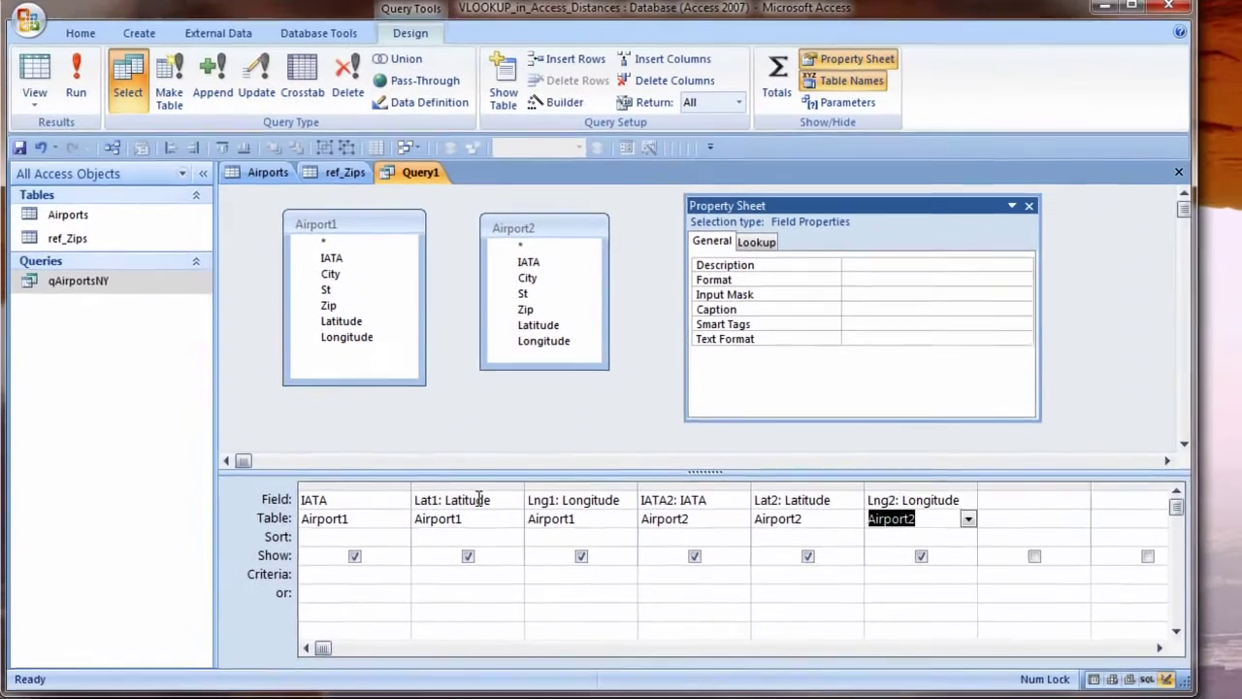
pyautogui.hotkey('ctrl', '.')
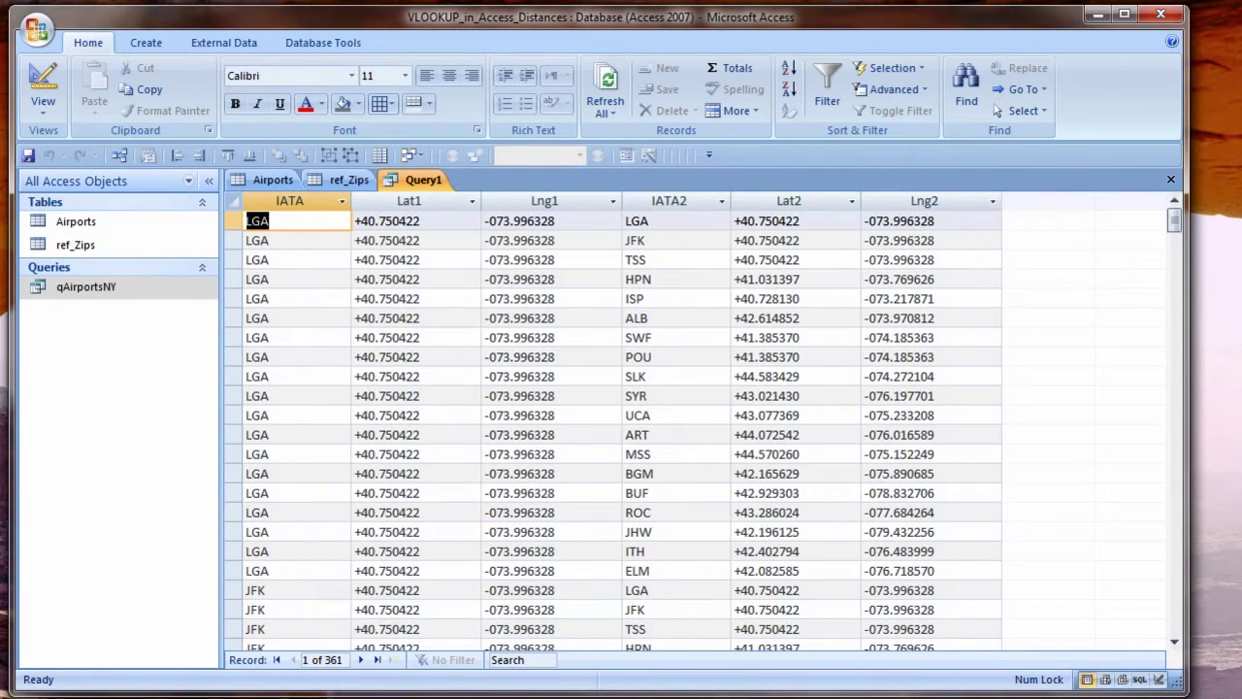
# - Save the query as qAirportsNY_cartesian and close it
pyautogui.rightClick(436, 181)
pyautogui.click(471, 191)
pyautogui.write('qAirport')
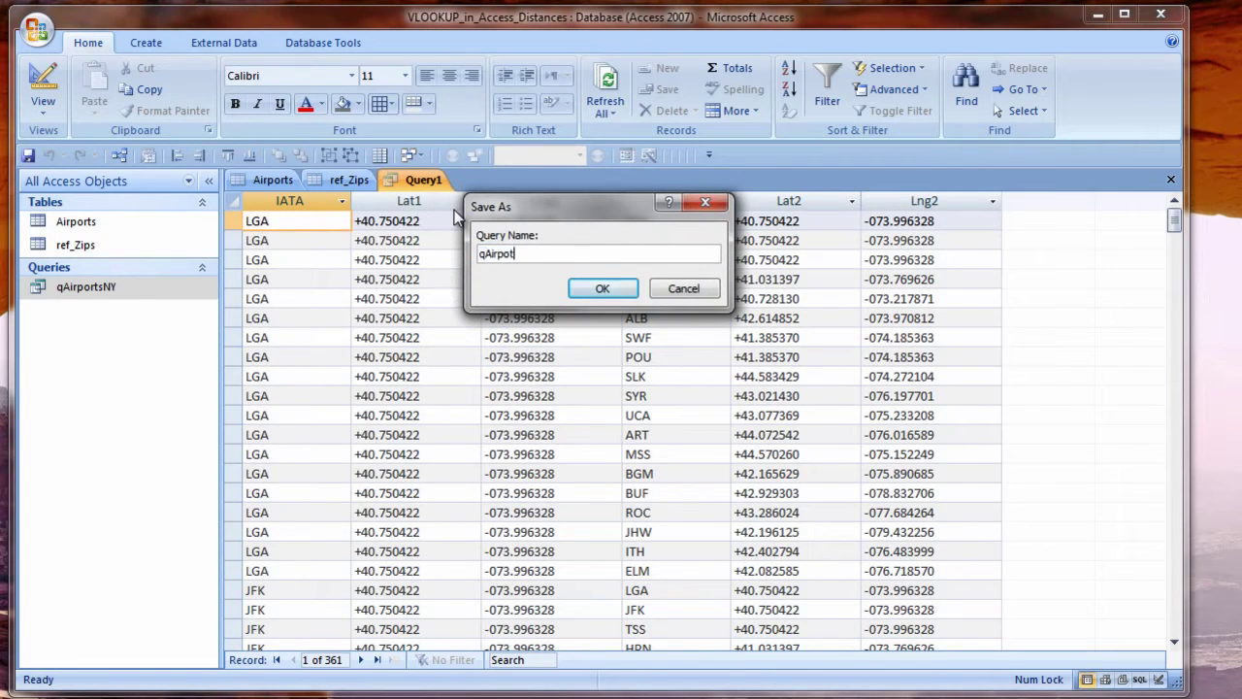
pyautogui.write('sNY_cartesian')
pyautogui.click(583, 288)
pyautogui.rightClick(462, 180)
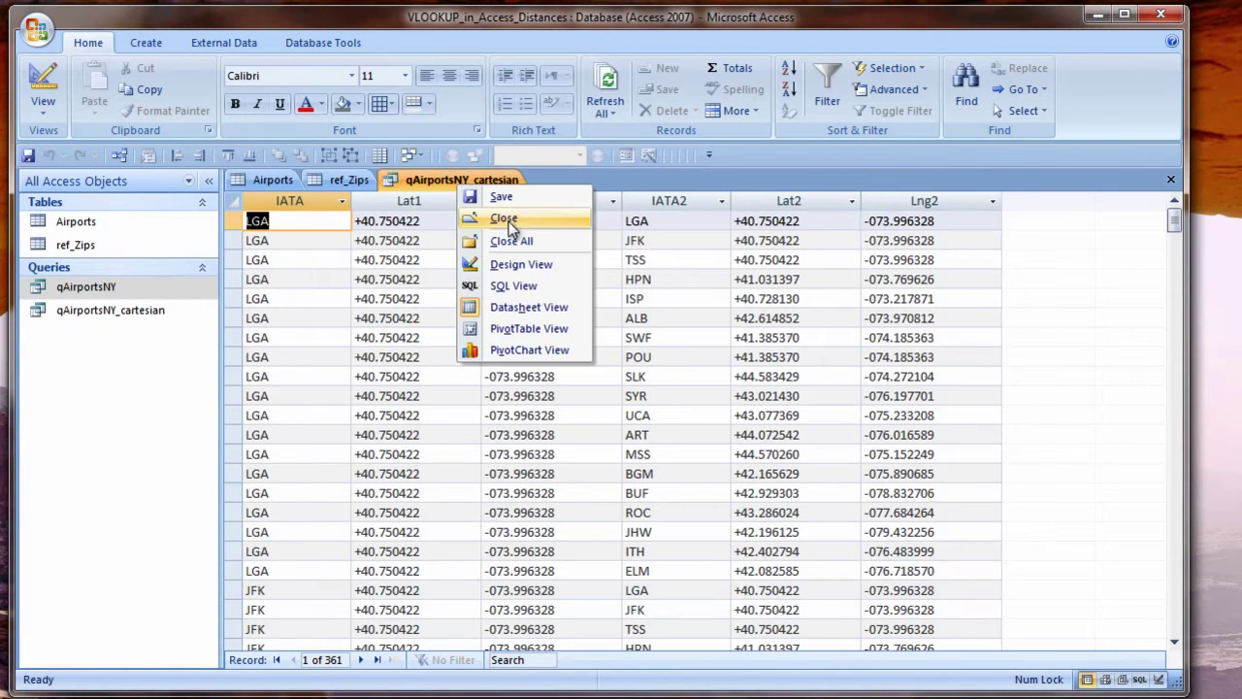
pyautogui.click(490, 212)
# - Start the Crosstab Query Wizard with qAirportsNY_cartesian as the source query
pyautogui.click(153, 43)
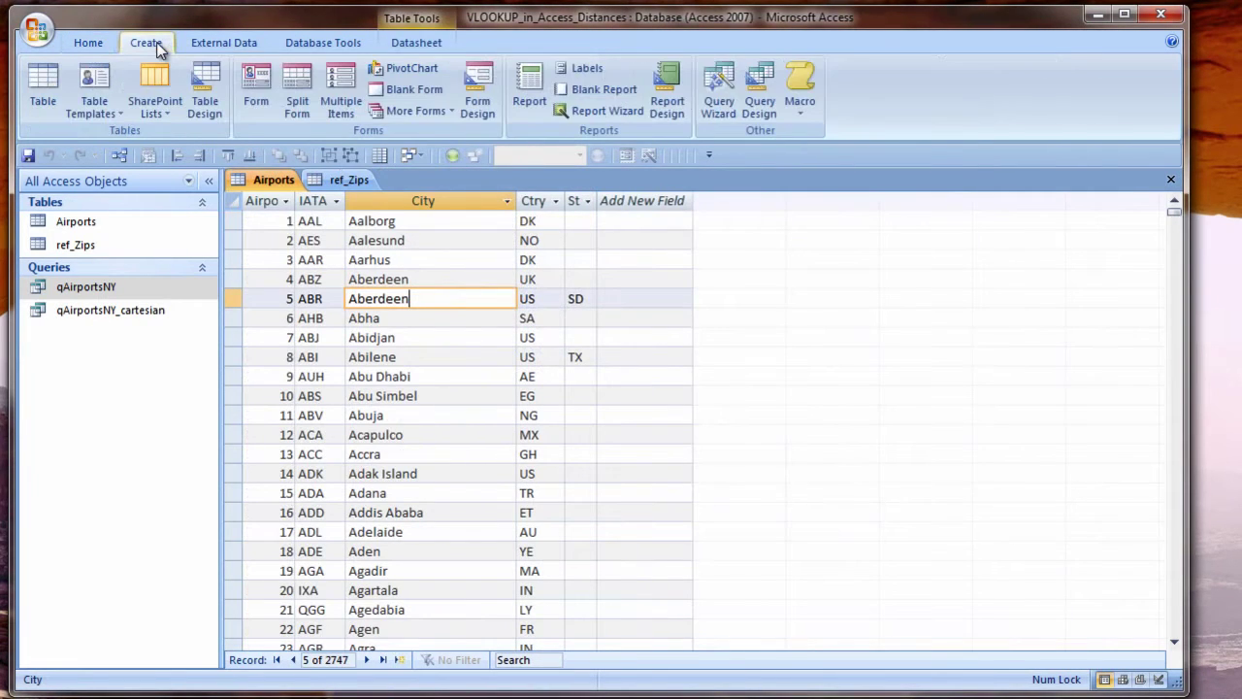
pyautogui.click(720, 100)
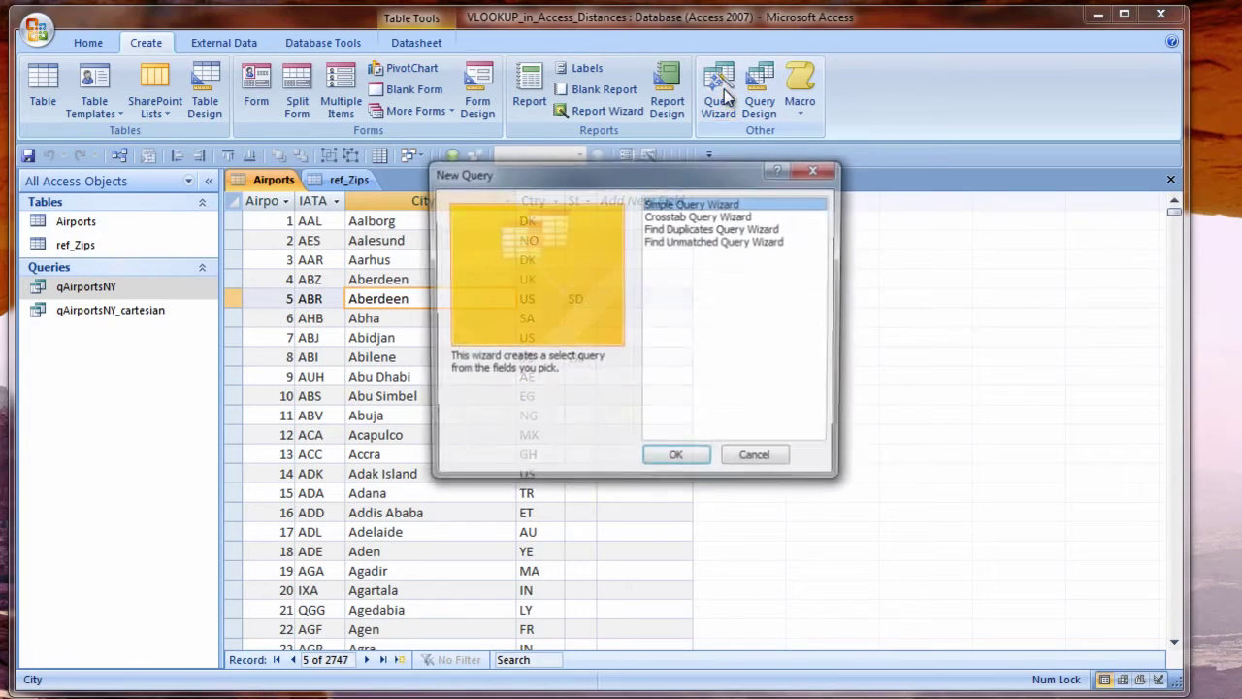
pyautogui.click(666, 454)
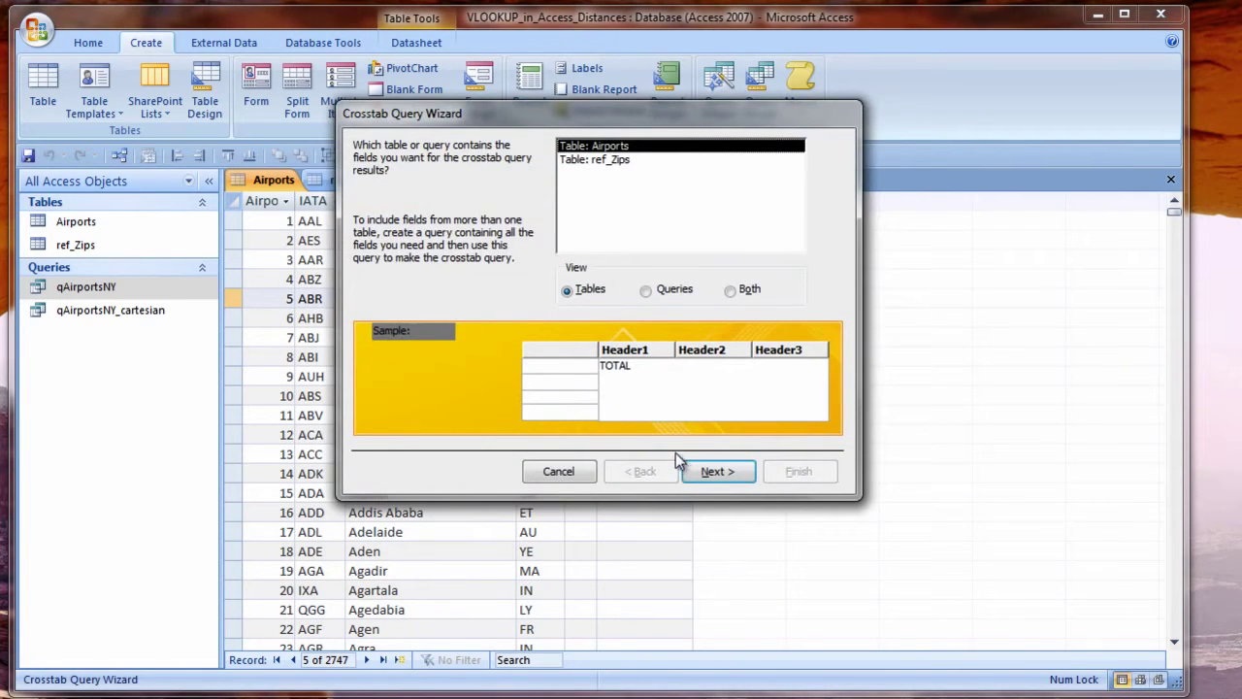
pyautogui.click(645, 291)
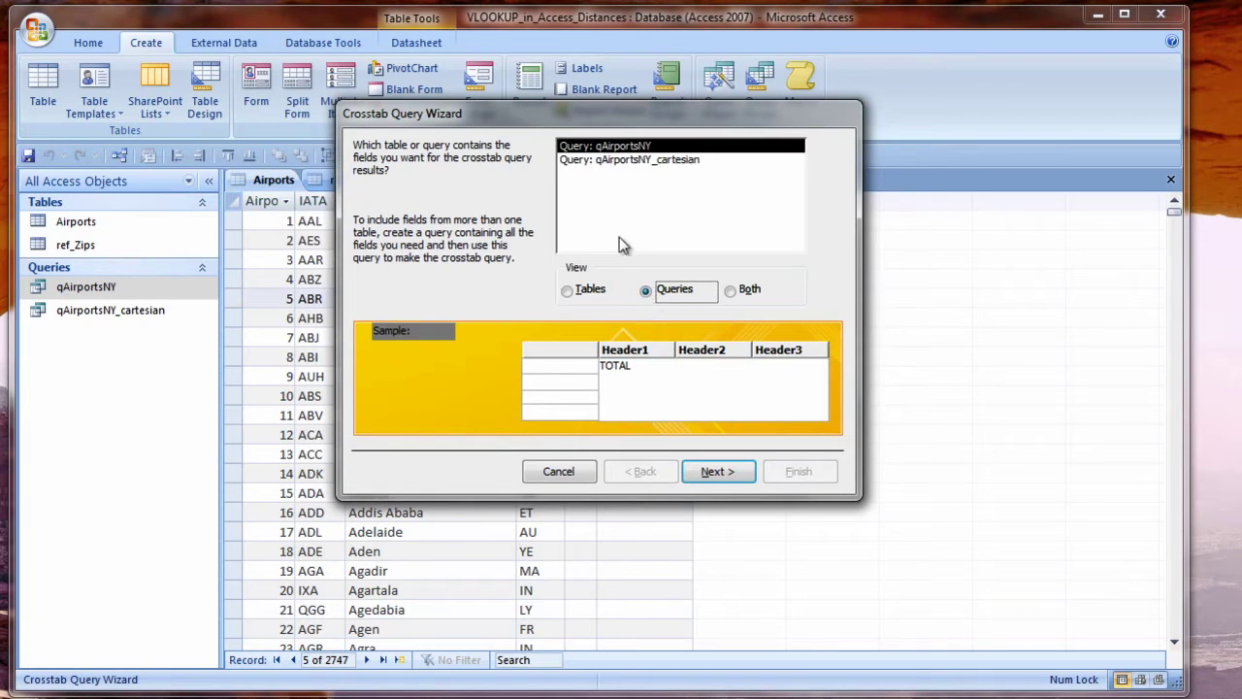
pyautogui.click(605, 160)
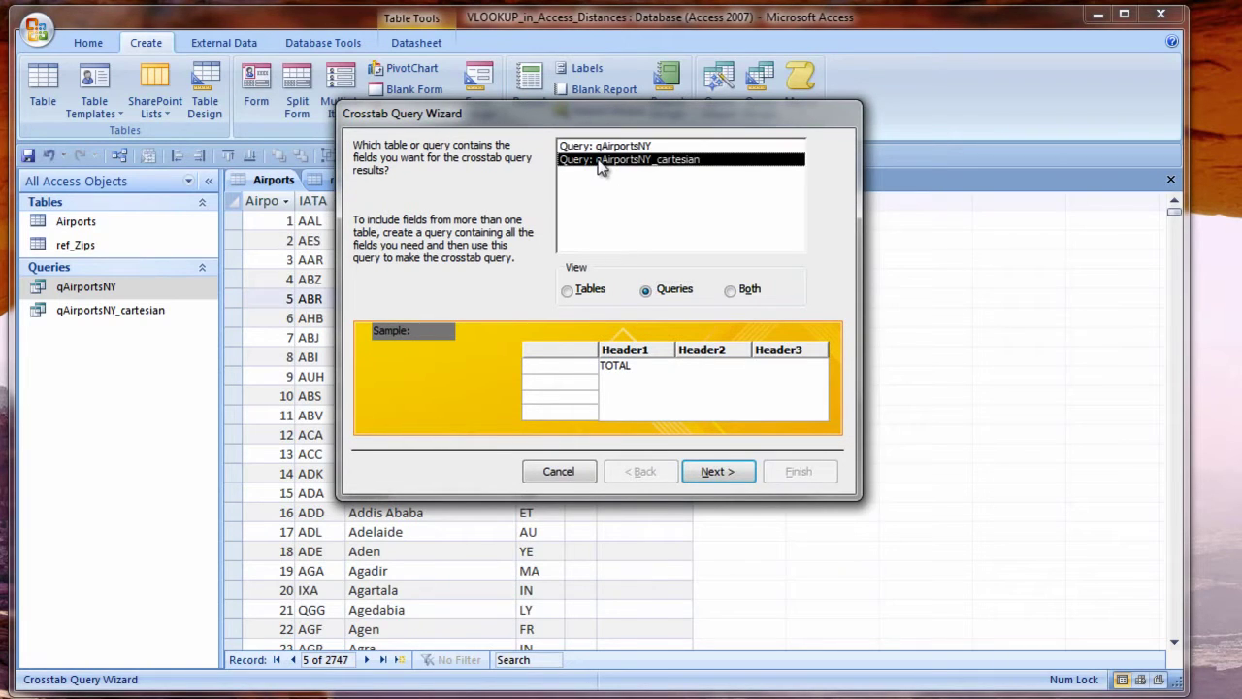
pyautogui.click(718, 472)
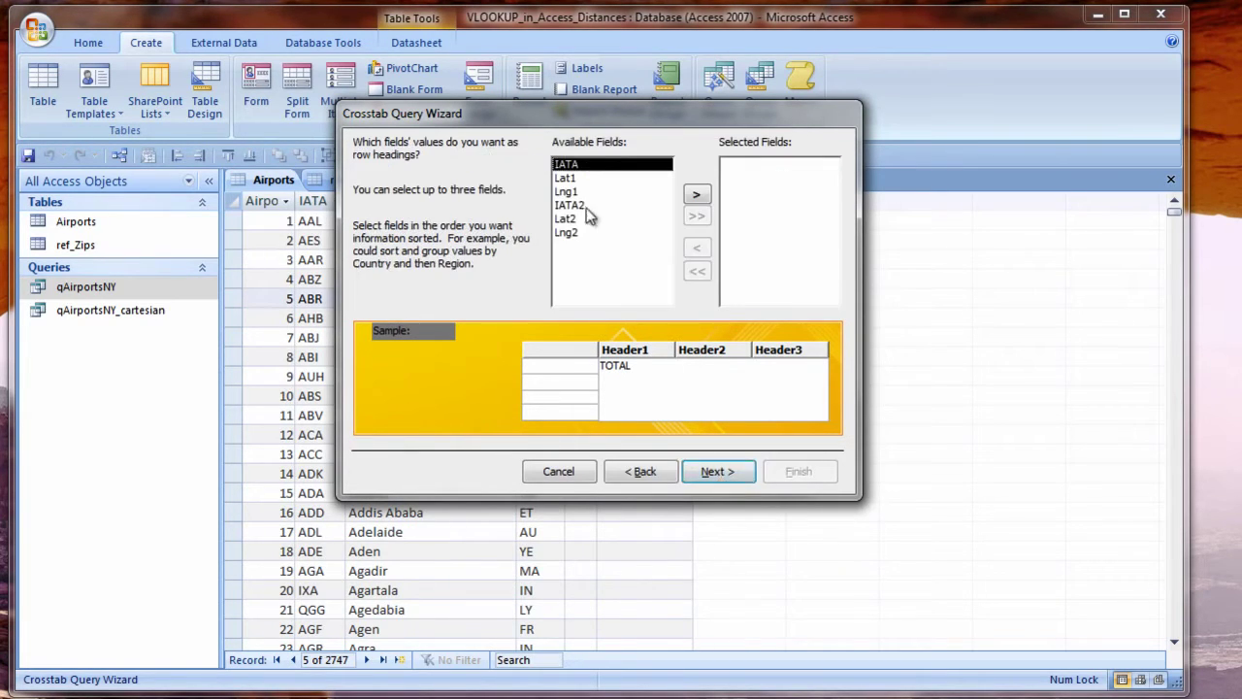
# - Use IATA as the row heading and IATA2 as the column heading, without row sums
pyautogui.doubleClick(566, 165)
pyautogui.click(716, 475)
pyautogui.doubleClick(572, 172)
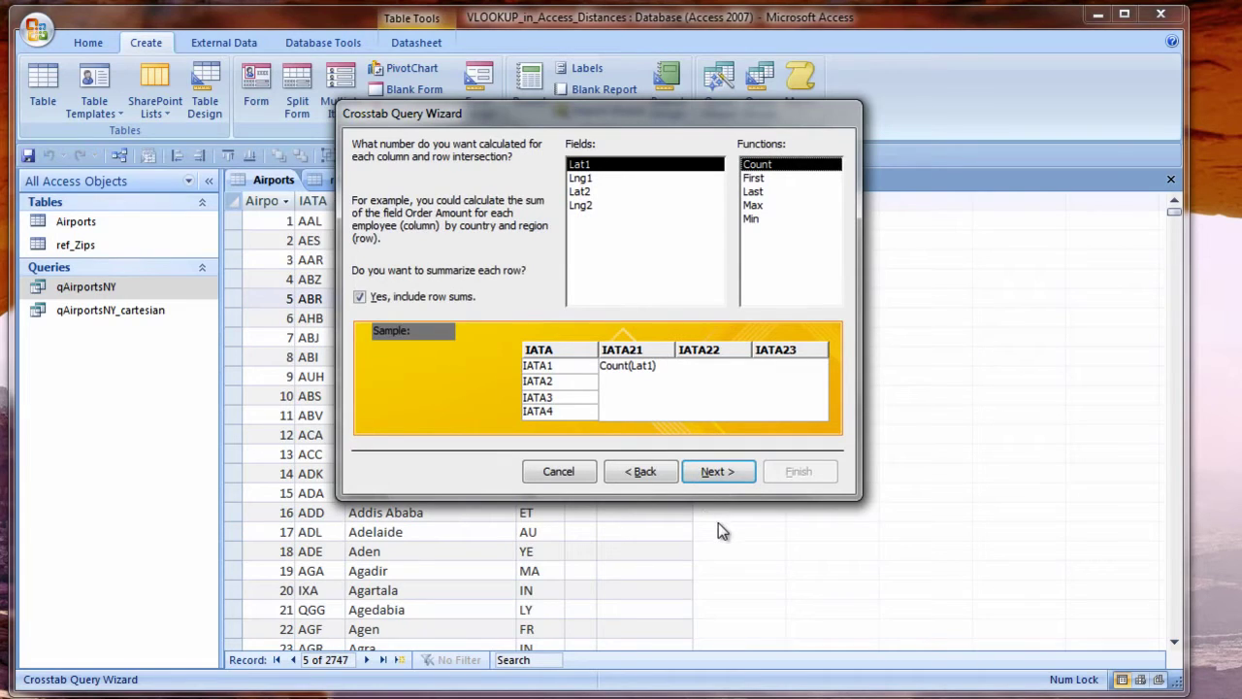
pyautogui.click(360, 297)
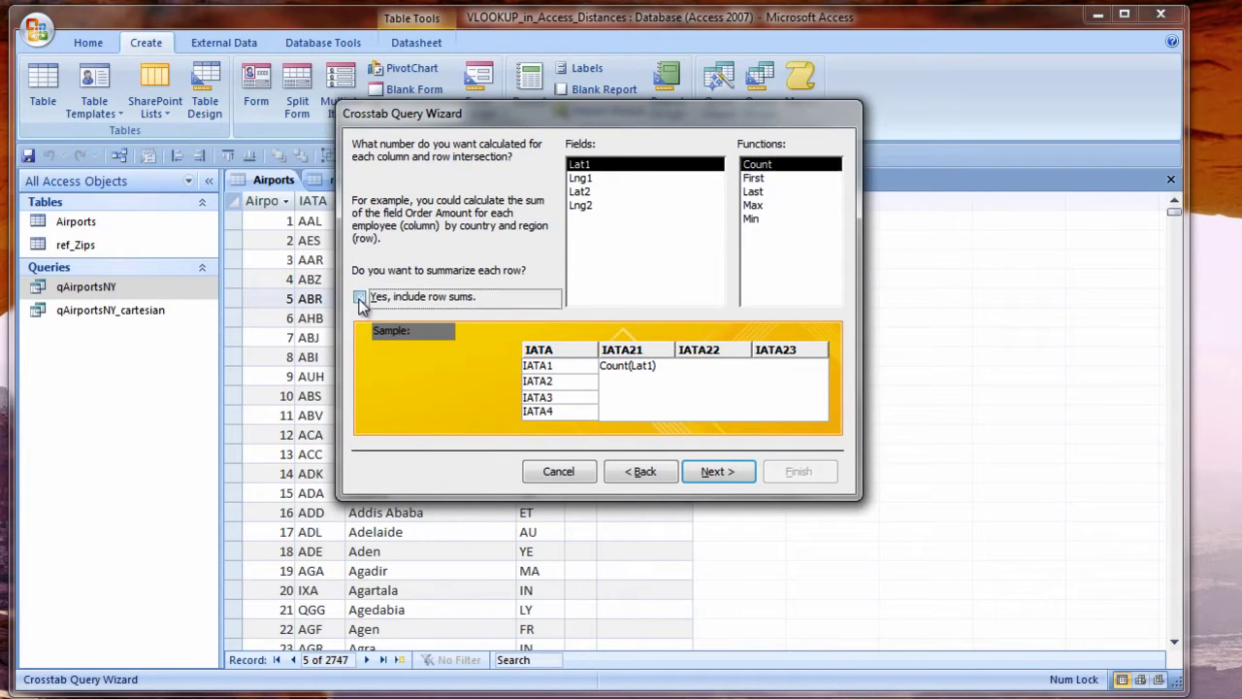
pyautogui.click(724, 474)
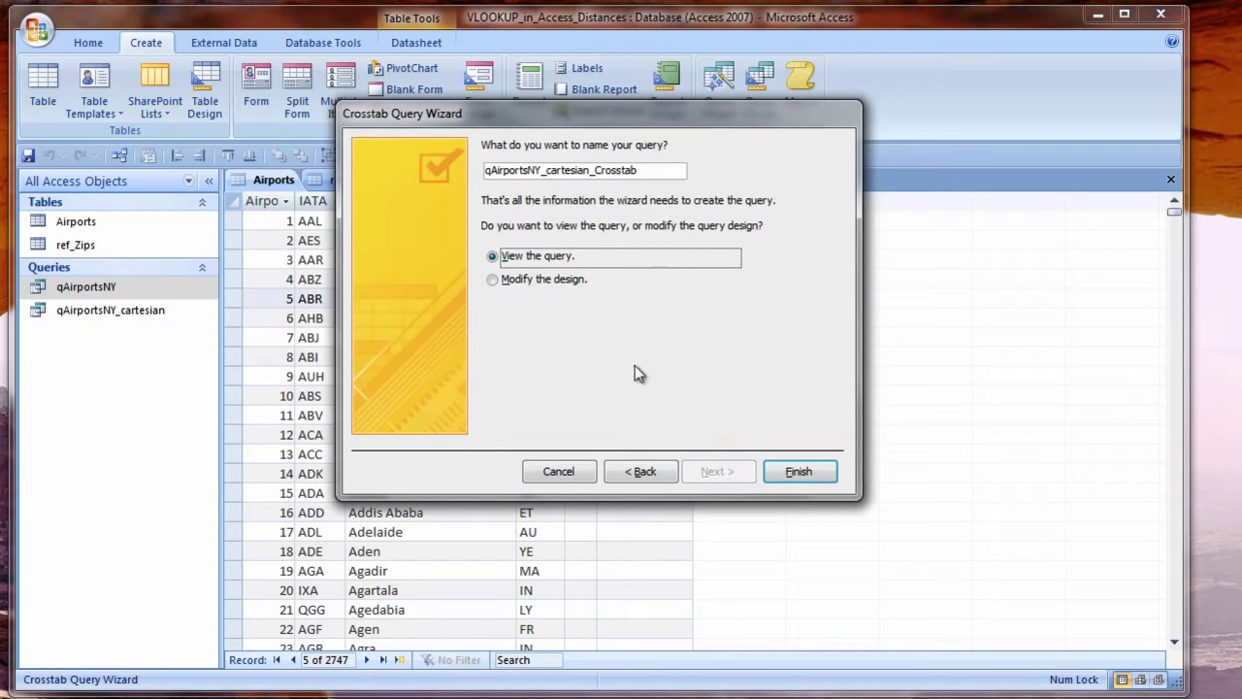
# - Remove 'cartesian' from the suggested name to make it qAirportsNY_Crosstab
pyautogui.click(546, 172)
pyautogui.moveTo(546, 172); pyautogui.dragTo(588, 175)
pyautogui.press('Delete')
pyautogui.press('Delete')
# - Finish the qAirportsNY_Crosstab crosstab query and autofit its three design grid columns
pyautogui.click(791, 473)
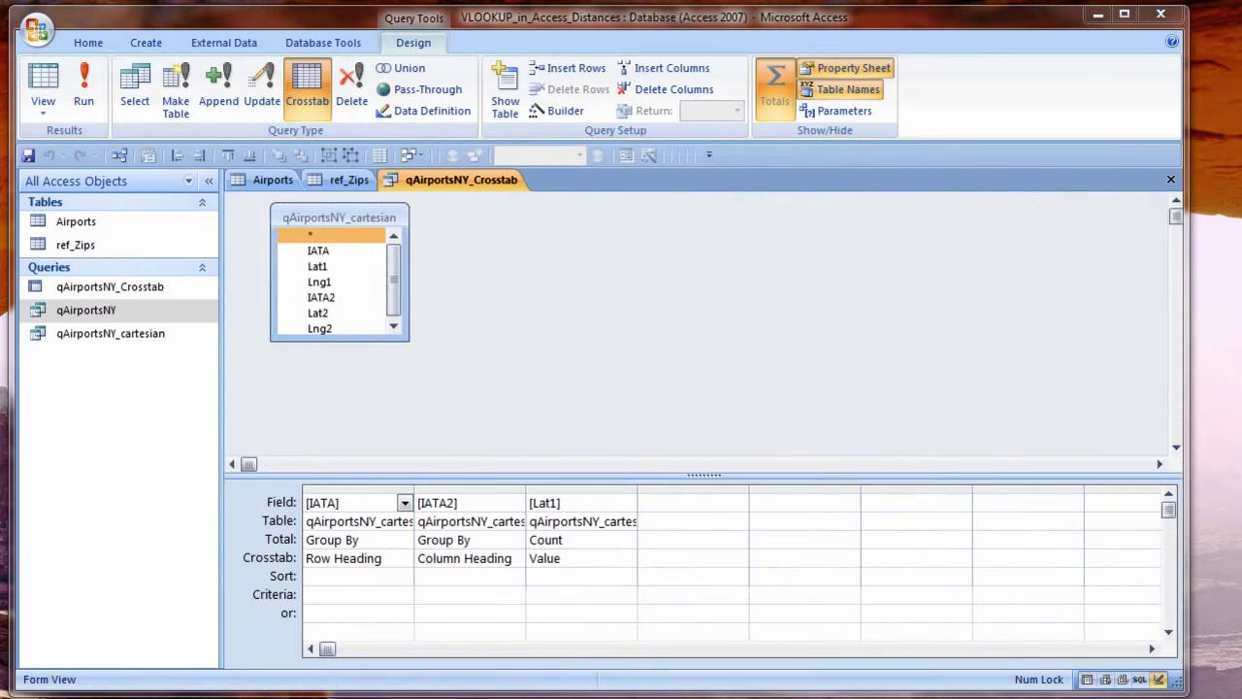
pyautogui.click(363, 492)
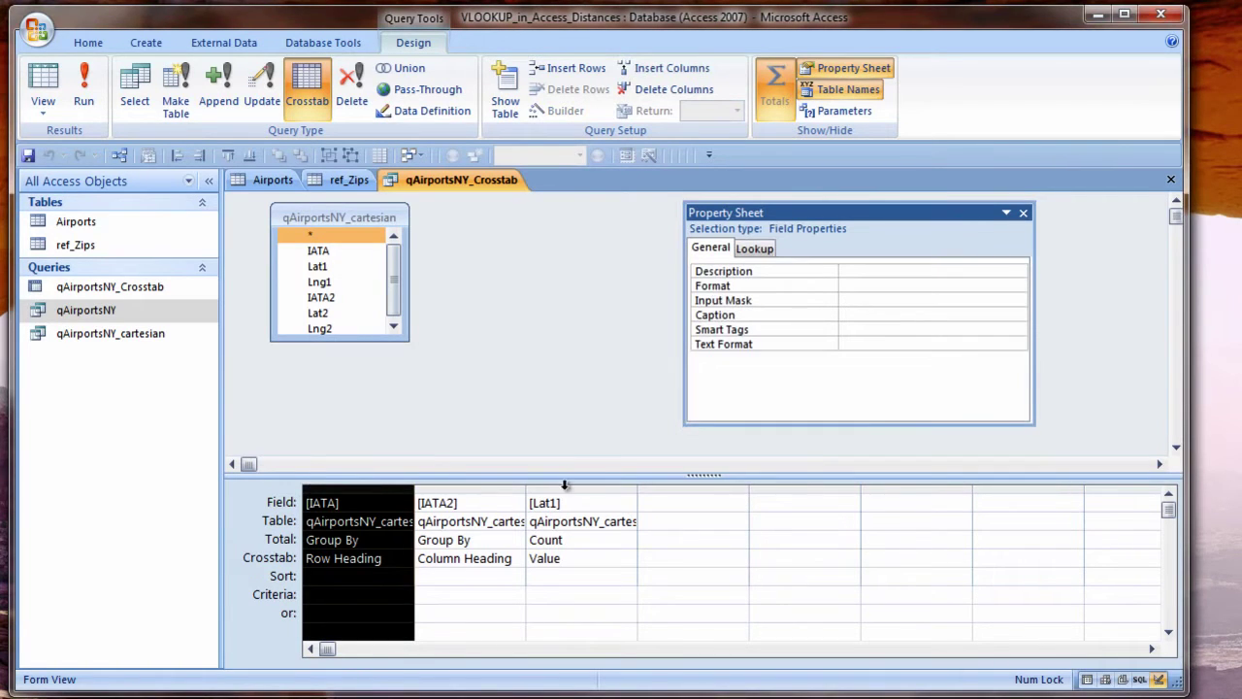
pyautogui.keyDown('shift'); pyautogui.click(563, 490); pyautogui.keyUp('shift')
pyautogui.doubleClick(640, 488)
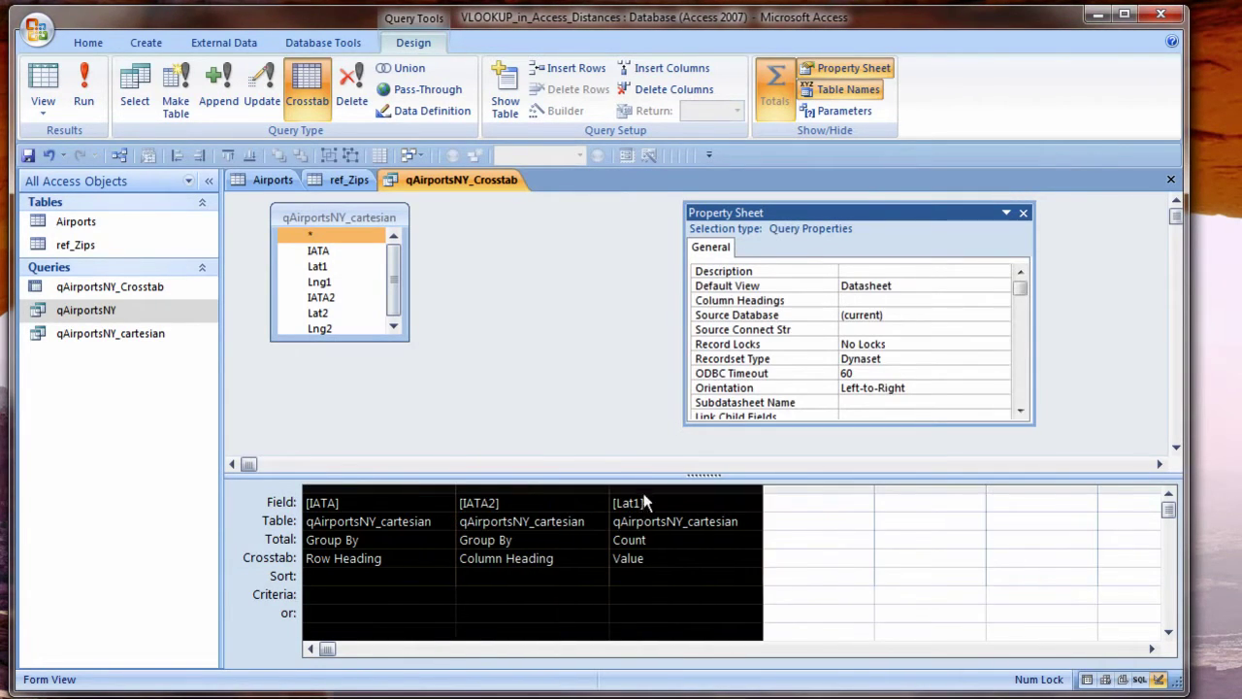
pyautogui.click(673, 606)
# - Select the [Lat1] value field and grab the whole GetDistance function code for pasting
pyautogui.moveTo(662, 500); pyautogui.dragTo(563, 496)
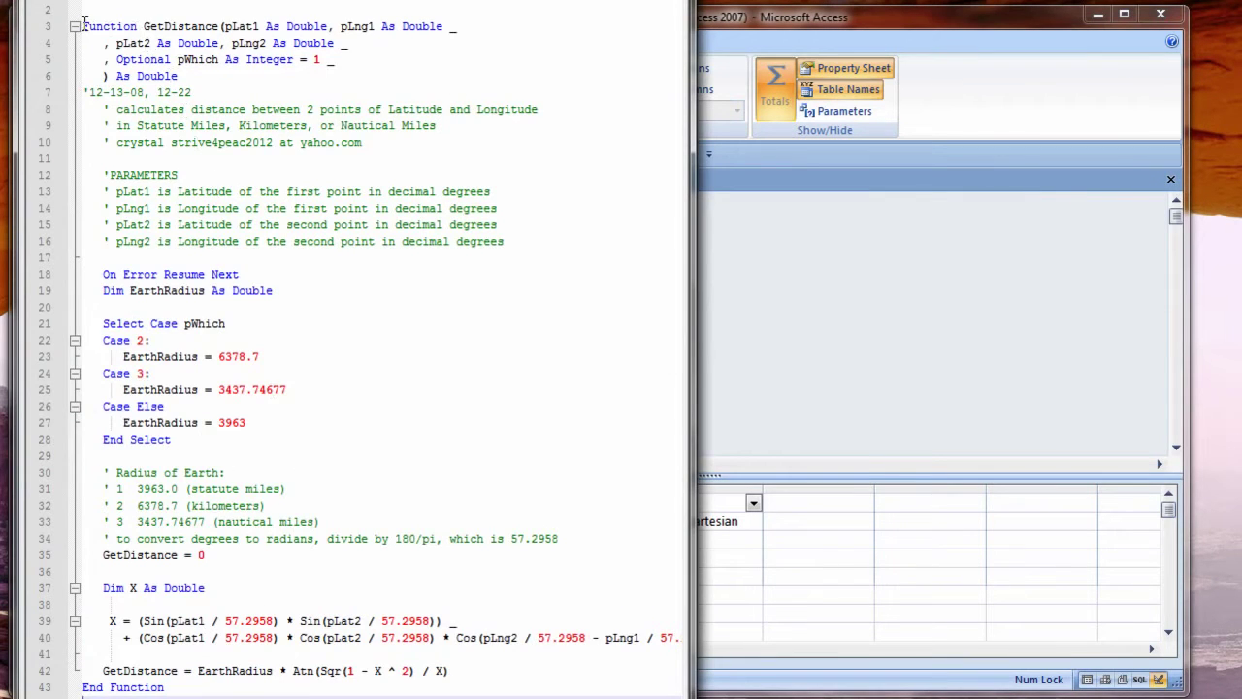
pyautogui.moveTo(84, 22); pyautogui.dragTo(388, 694)
pyautogui.hotkey('ctrl', 'c')
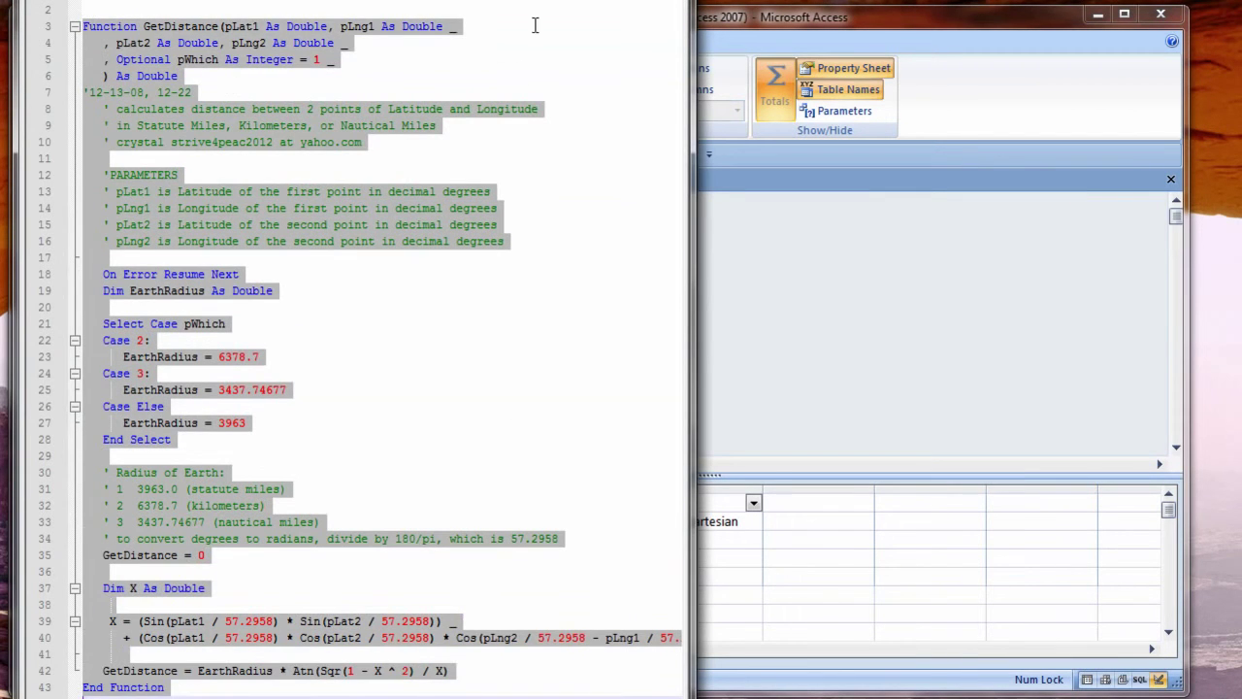
pyautogui.hotkey('alt', 'F11')
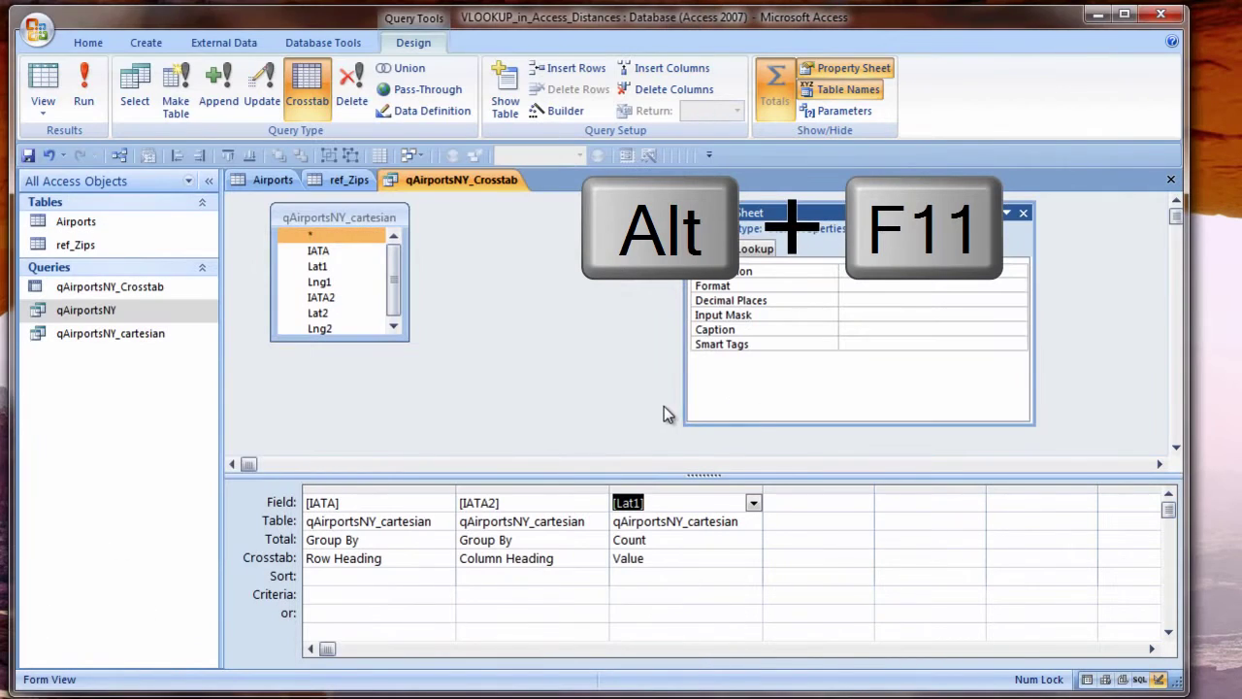
# - Insert a new module in the VLOOKUP_in_Access_Distances project and paste the GetDistance code
pyautogui.hotkey('alt', 'F11')
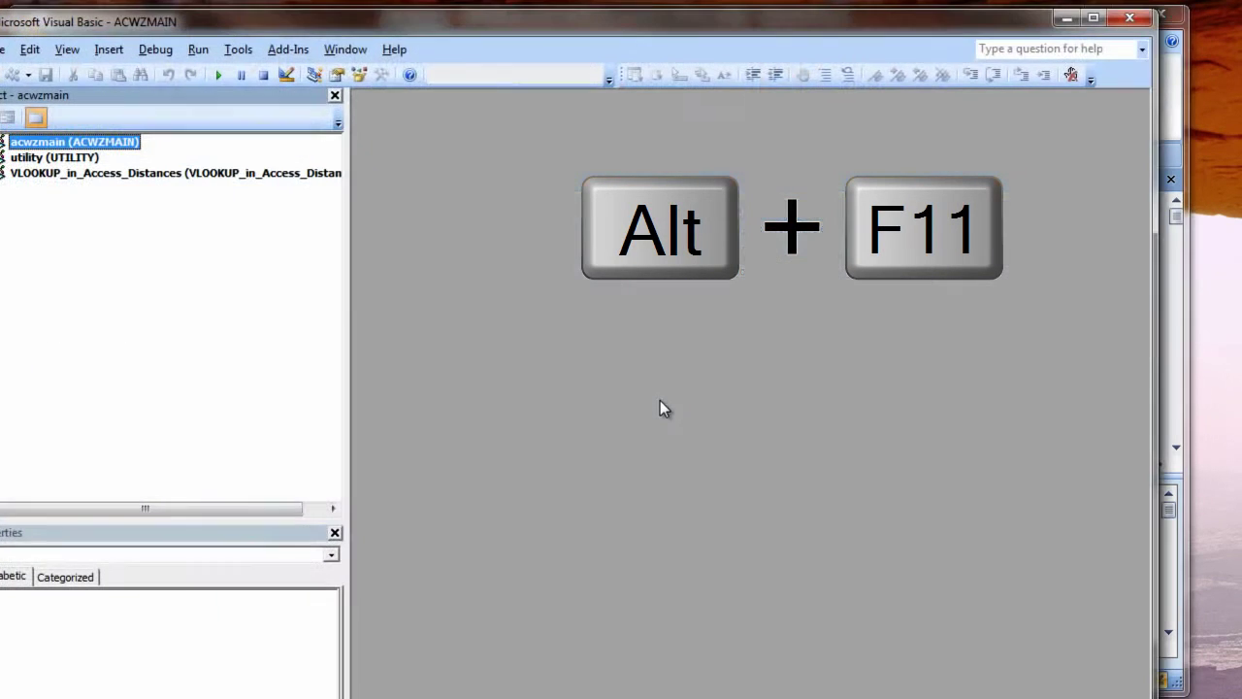
pyautogui.click(51, 174)
pyautogui.click(112, 49)
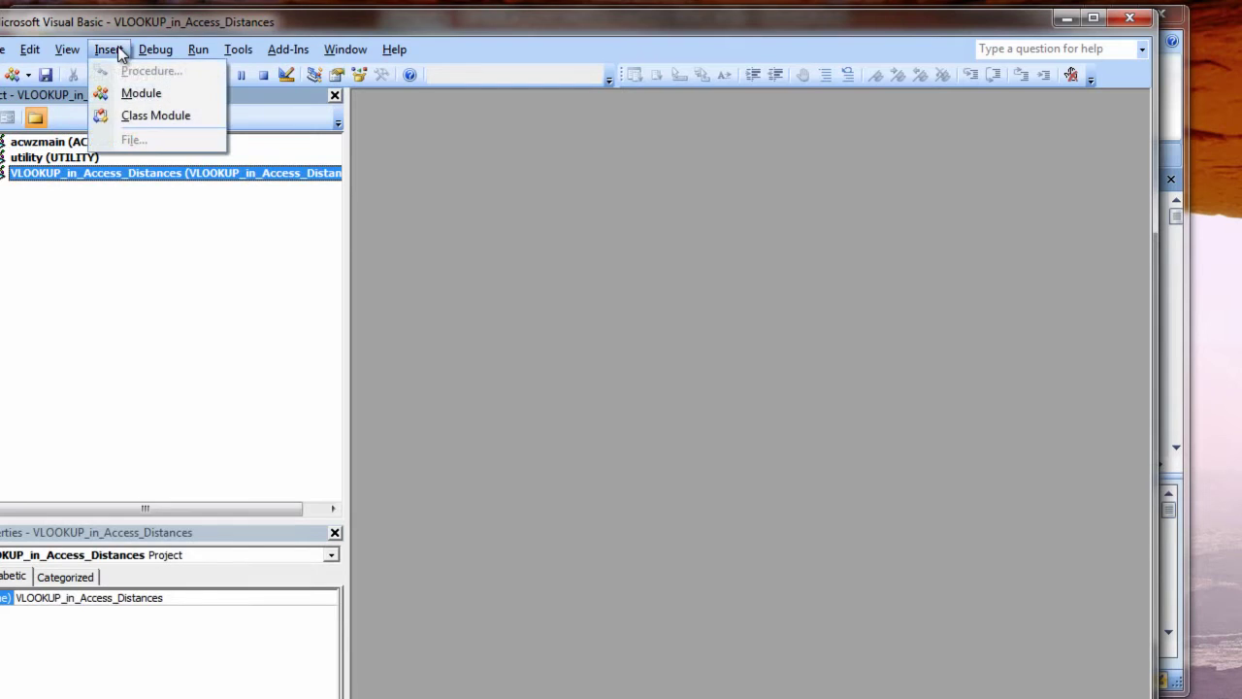
pyautogui.click(146, 93)
pyautogui.hotkey('ctrl', 'v')
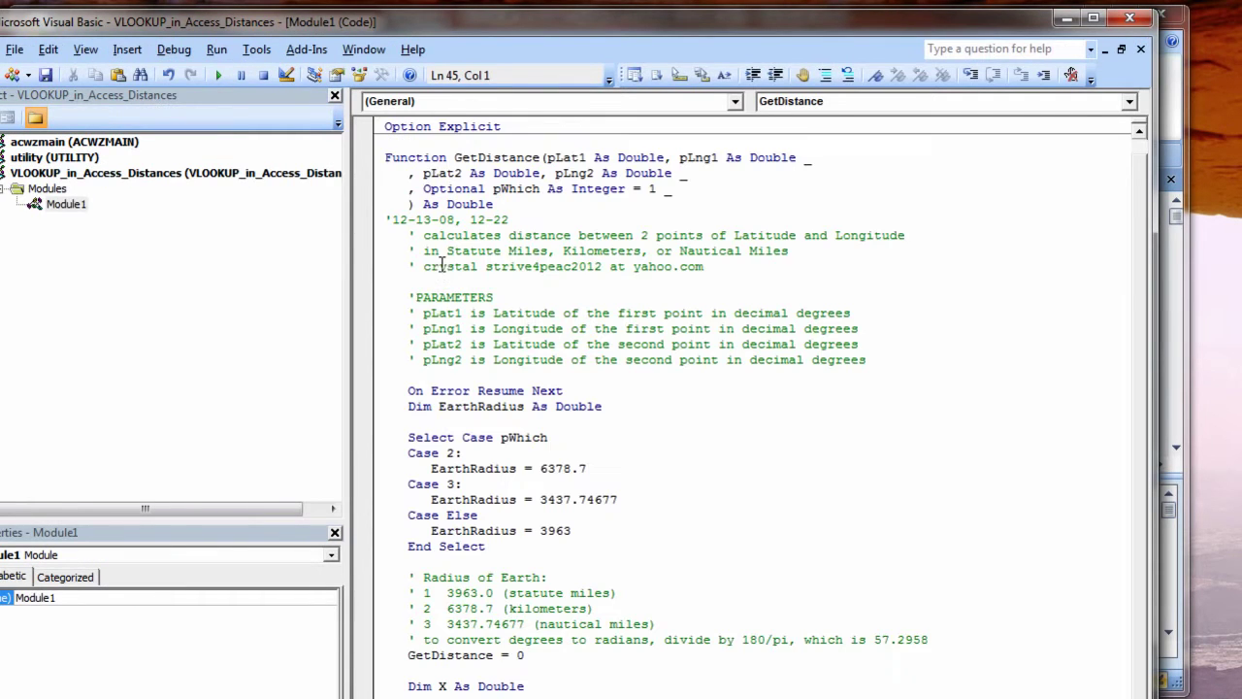
# - Compile the project and rename the new module mod_GetDistance
pyautogui.click(175, 48)
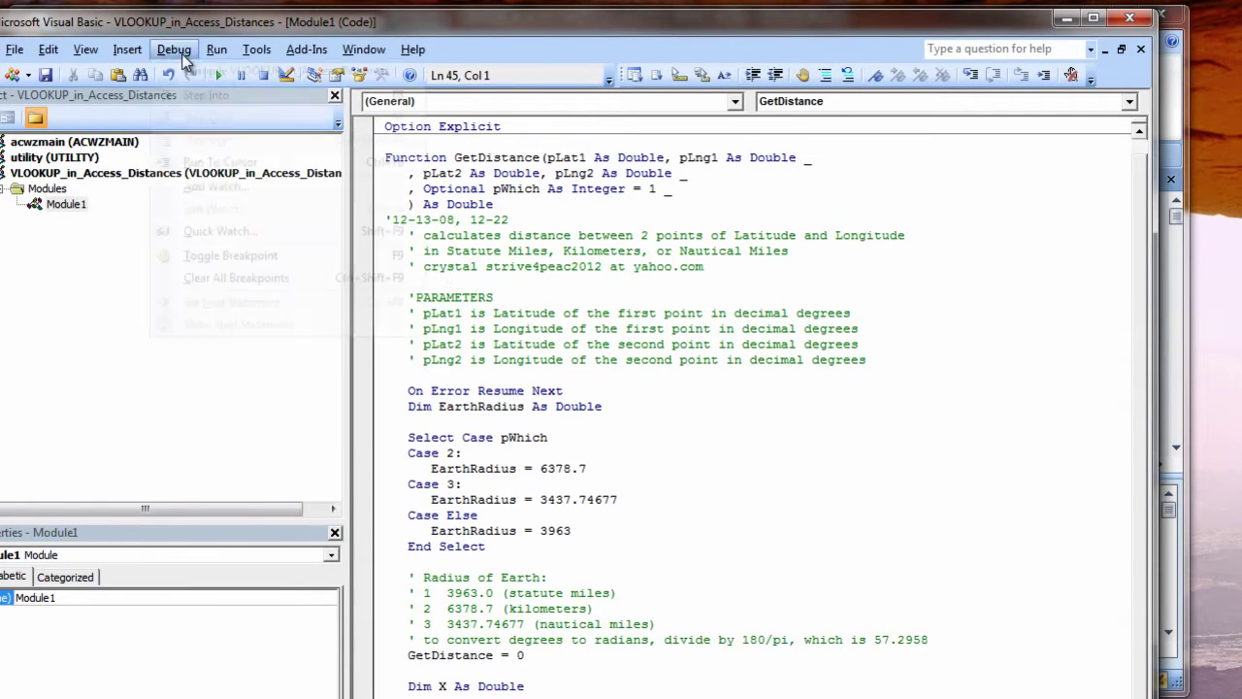
pyautogui.click(199, 72)
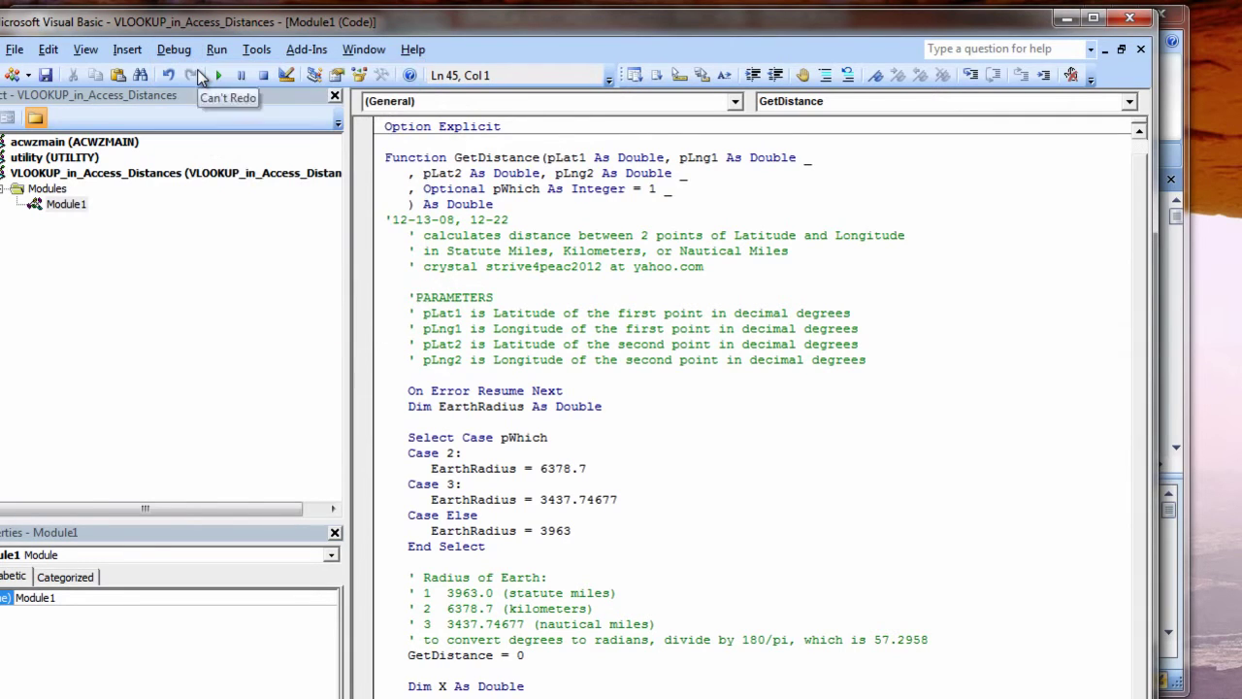
pyautogui.doubleClick(495, 158)
pyautogui.click(108, 597)
pyautogui.write('mod')
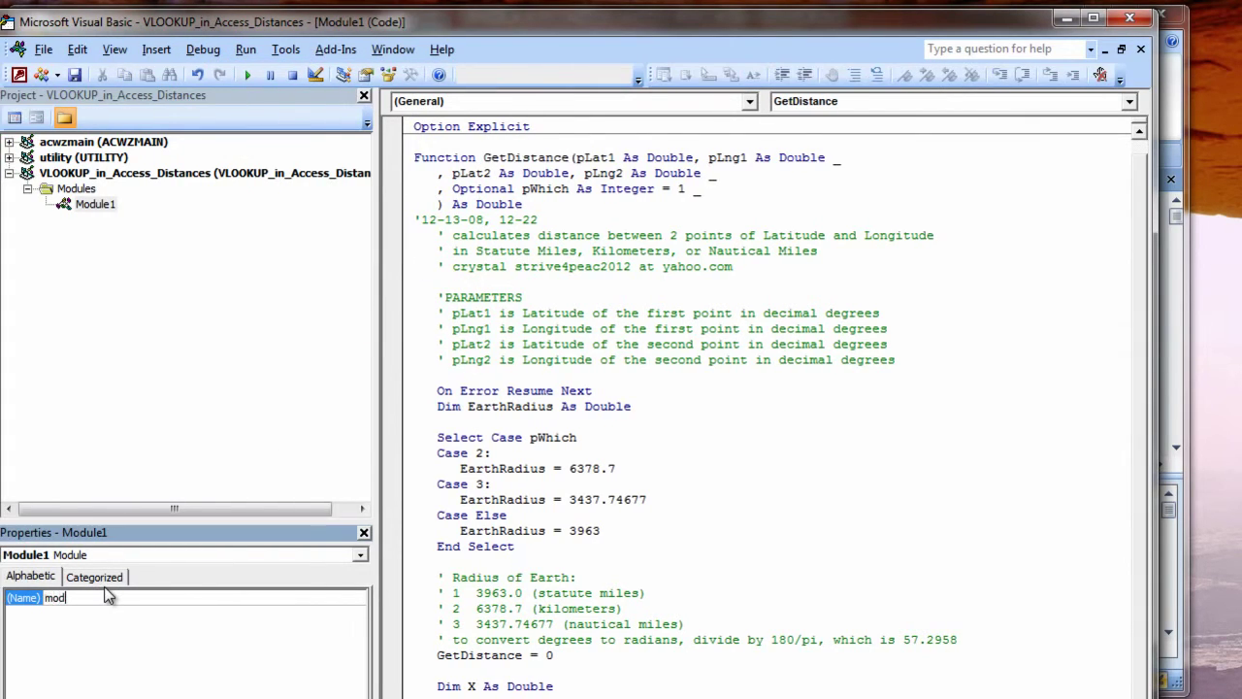
pyautogui.write('_GetDistance')
pyautogui.click(578, 206)
# - Review the pLat1, pLng1, pLat2 and pLng2 parameters, then save the module
pyautogui.moveTo(577, 160); pyautogui.dragTo(616, 160)
pyautogui.moveTo(710, 160); pyautogui.dragTo(747, 161)
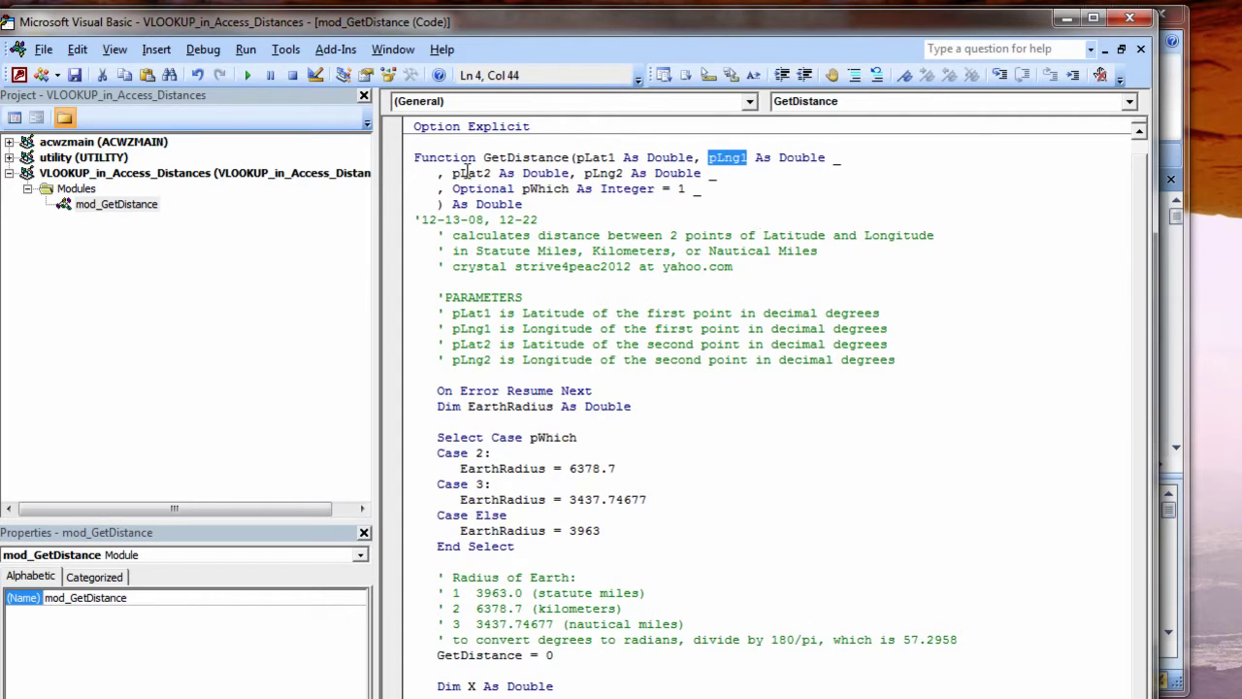
pyautogui.moveTo(453, 172); pyautogui.dragTo(491, 172)
pyautogui.moveTo(584, 173); pyautogui.dragTo(623, 173)
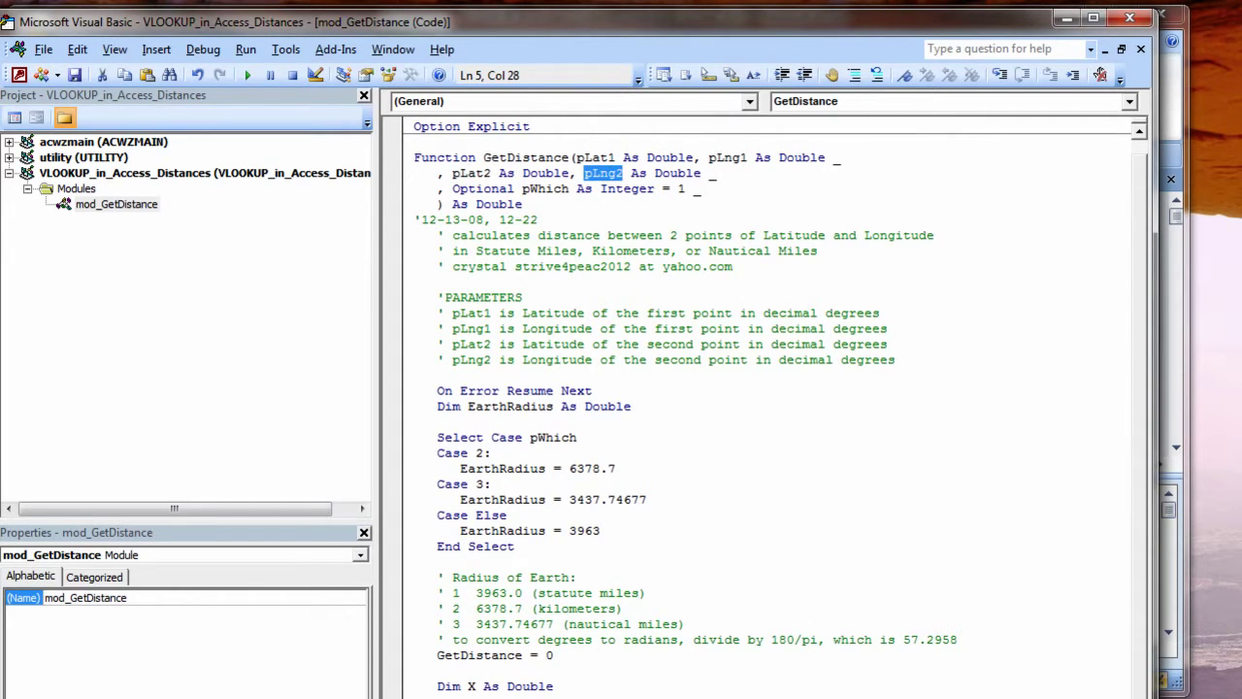
pyautogui.click(1098, 541)
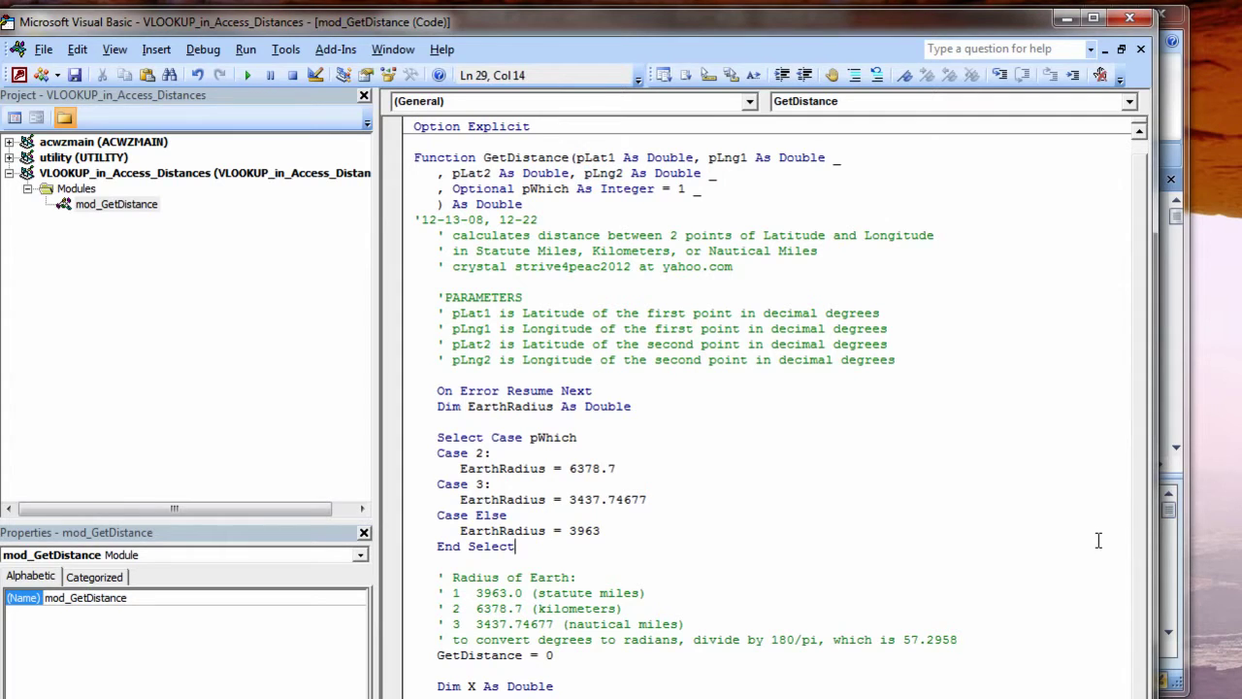
pyautogui.click(74, 74)
# - Confirm the module save and replace [Lat1] with GetDistance(Lat1,Lng1,Lat2,Lng2) in the crosstab grid
pyautogui.click(602, 288)
pyautogui.click(1066, 17)
pyautogui.write('GetDistance(')
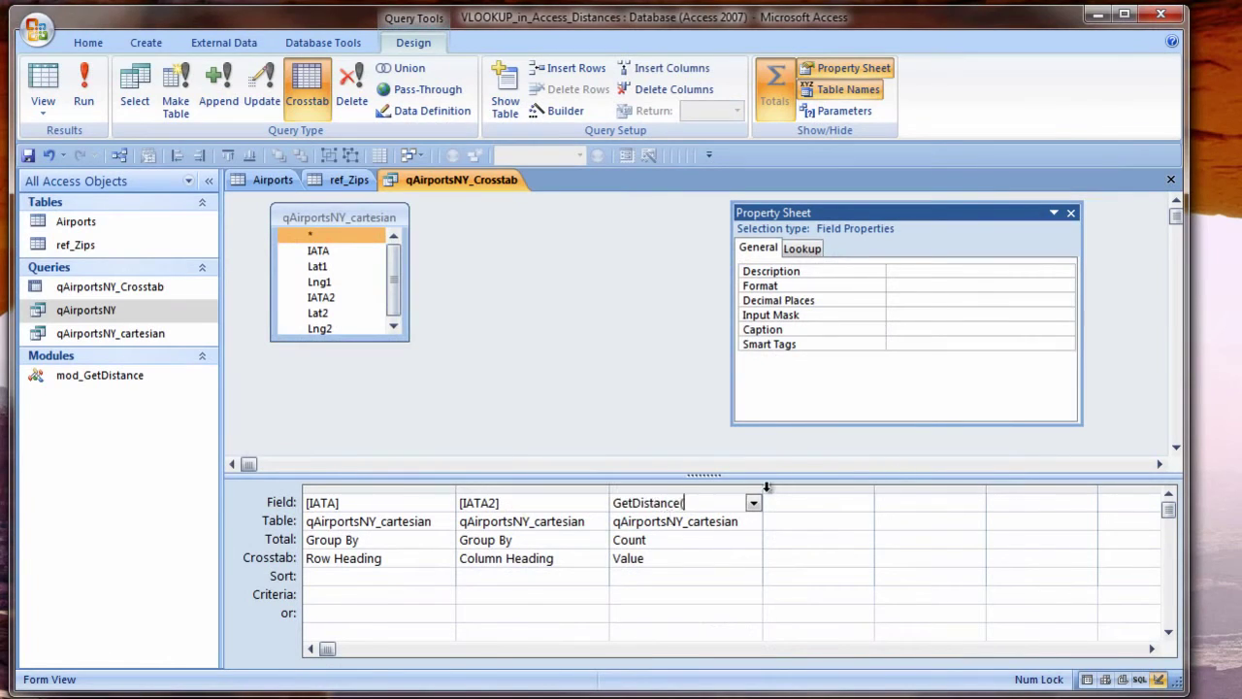
pyautogui.moveTo(762, 492); pyautogui.dragTo(1036, 501)
pyautogui.write('Lat1,Lat')
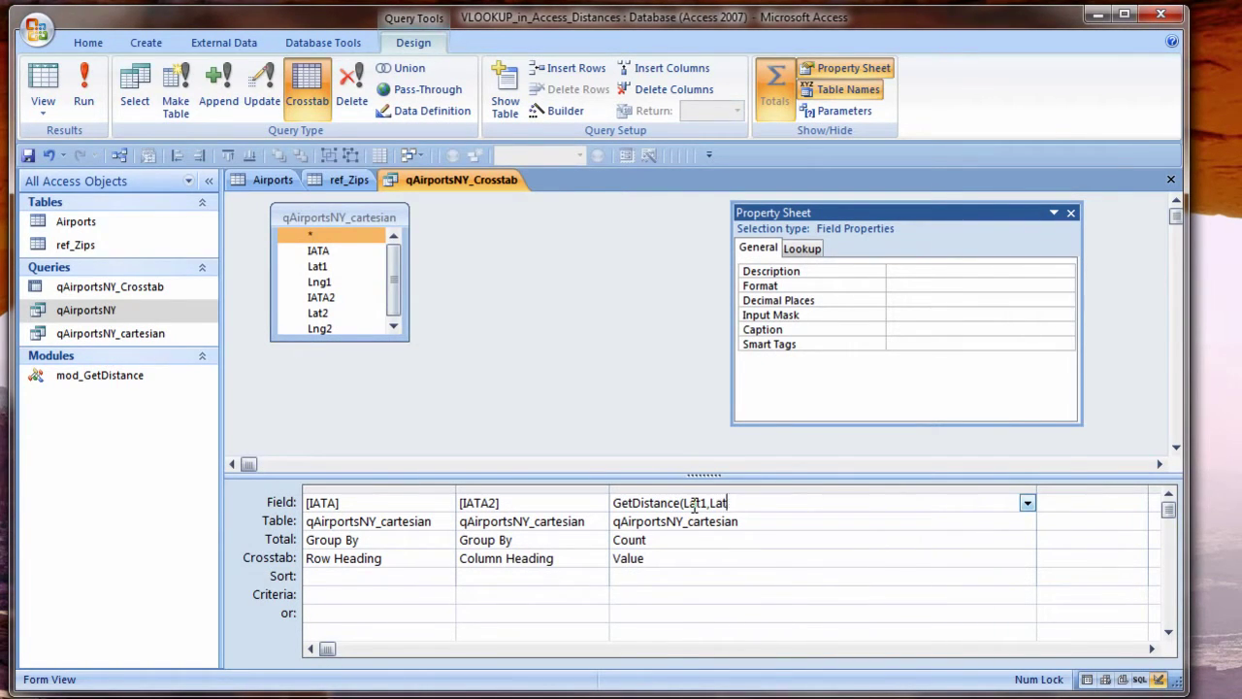
pyautogui.press('BackSpace')
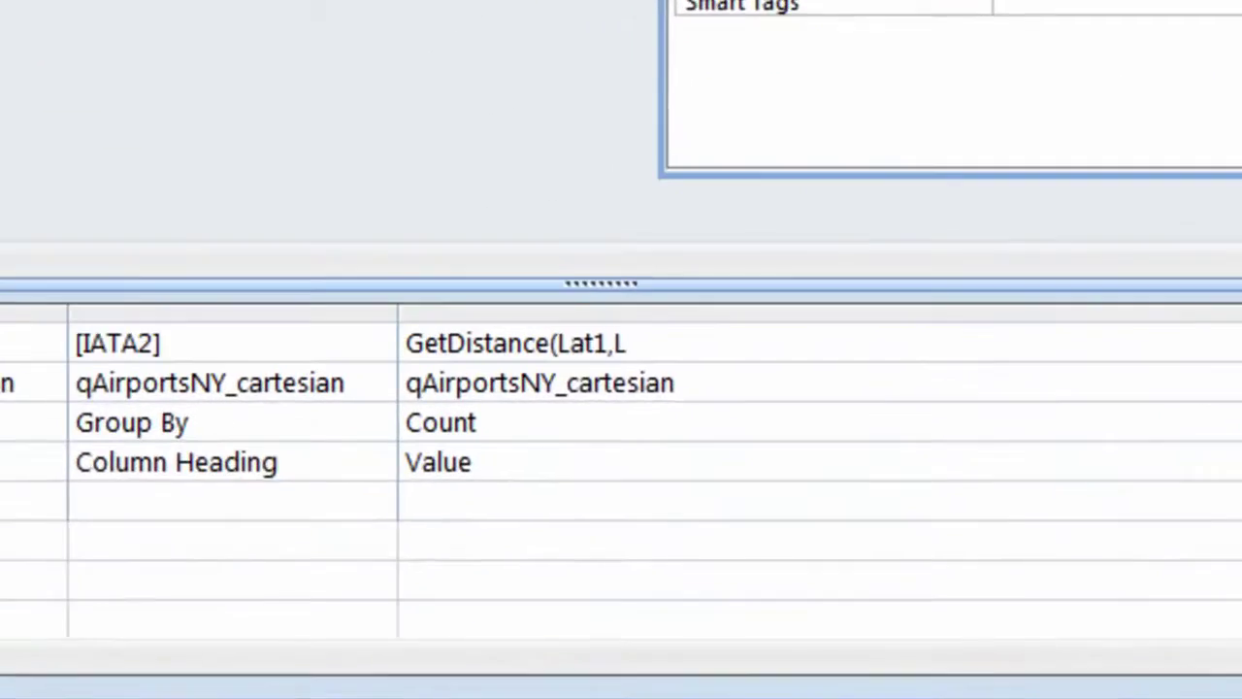
pyautogui.write('ng1')
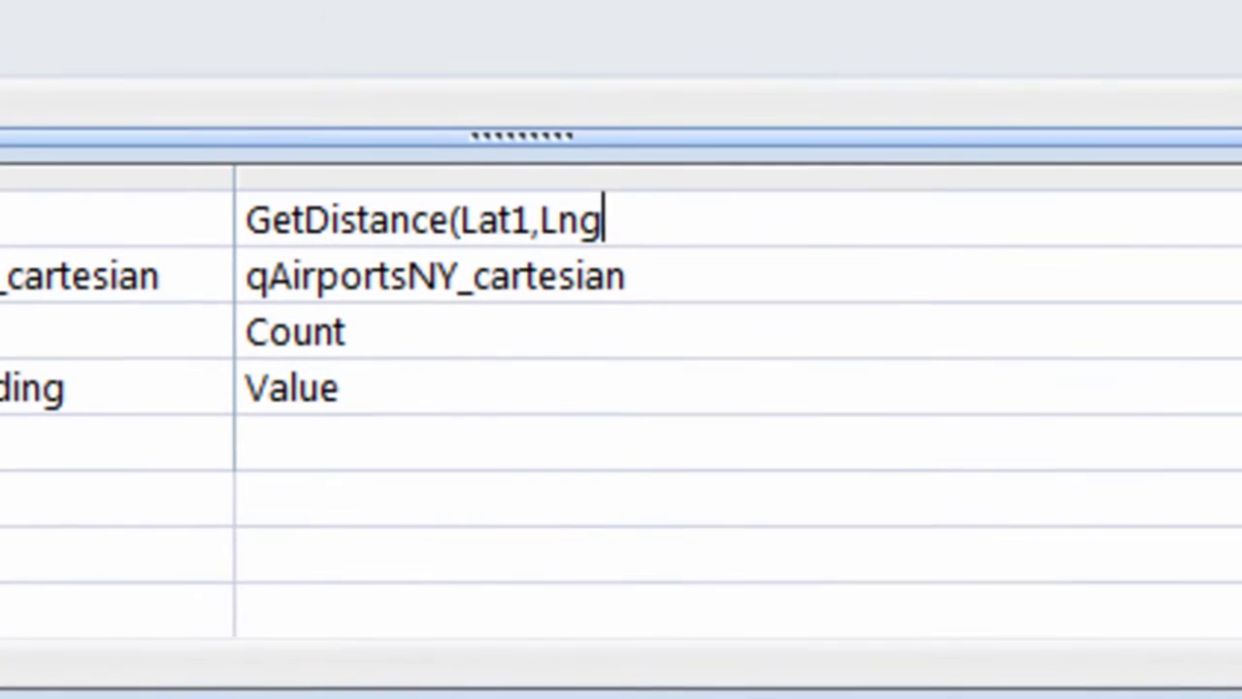
pyautogui.write(',Lat2,L')
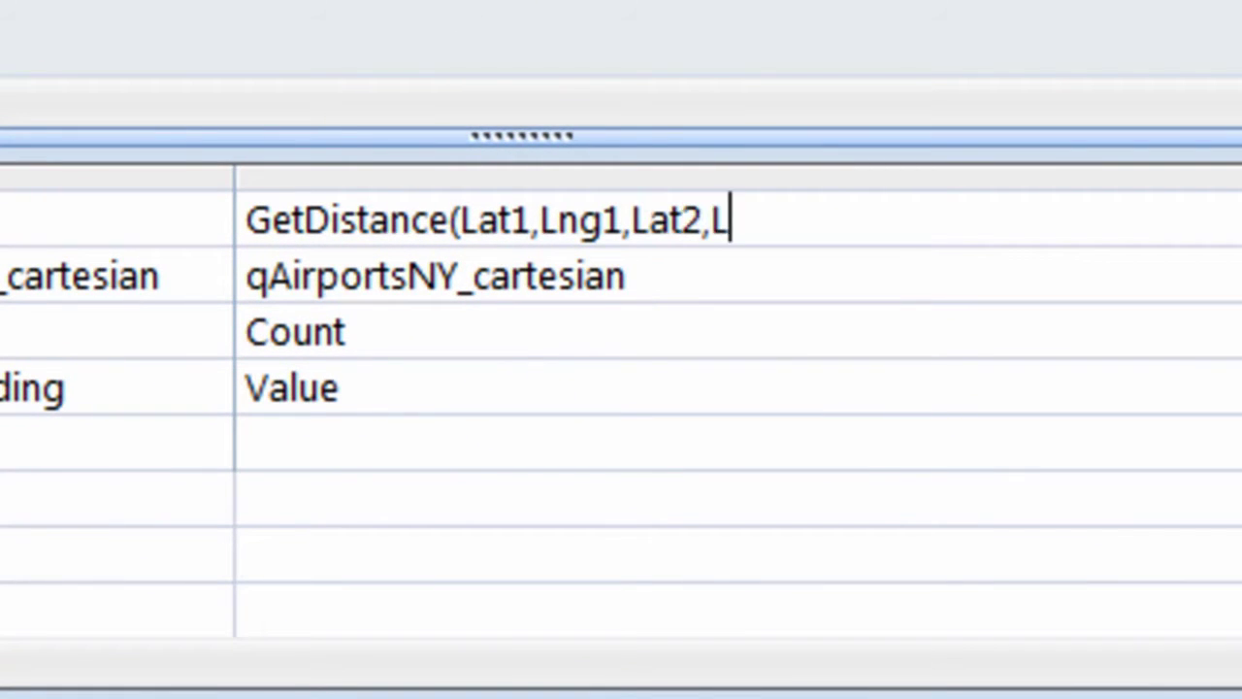
pyautogui.write('ng2)')
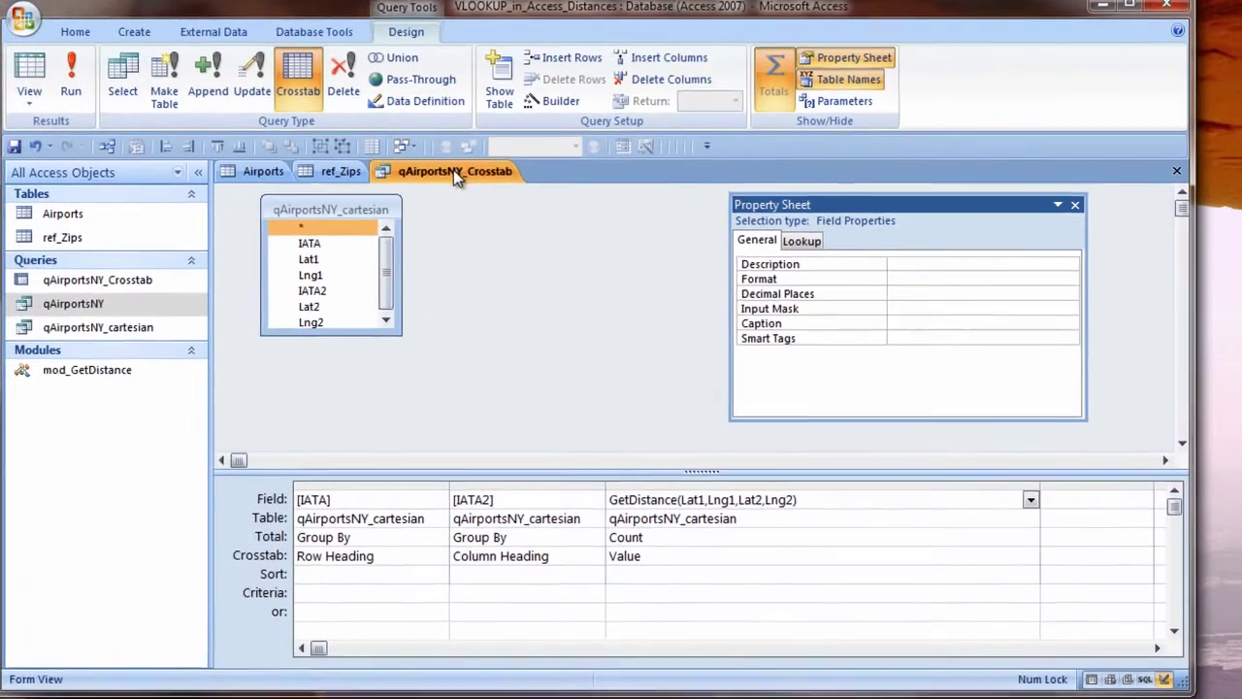
# - Save the crosstab query and set the GetDistance expression's Total to First
pyautogui.rightClick(456, 179)
pyautogui.click(494, 184)
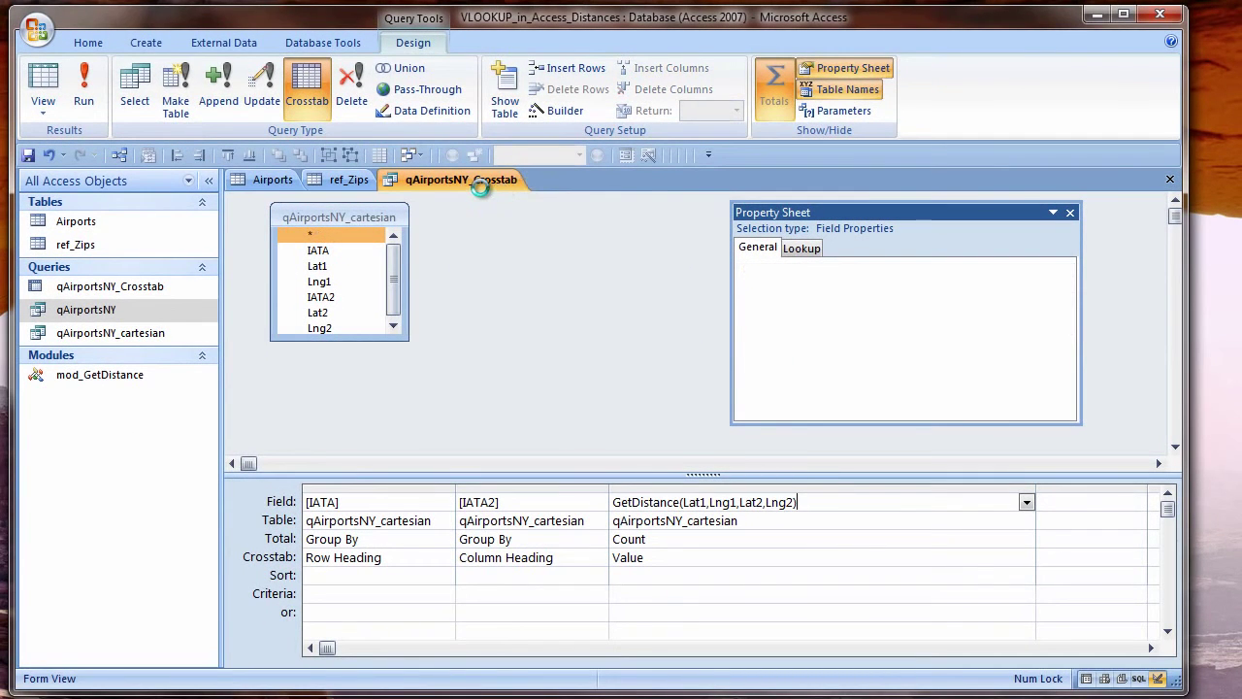
pyautogui.rightClick(482, 187)
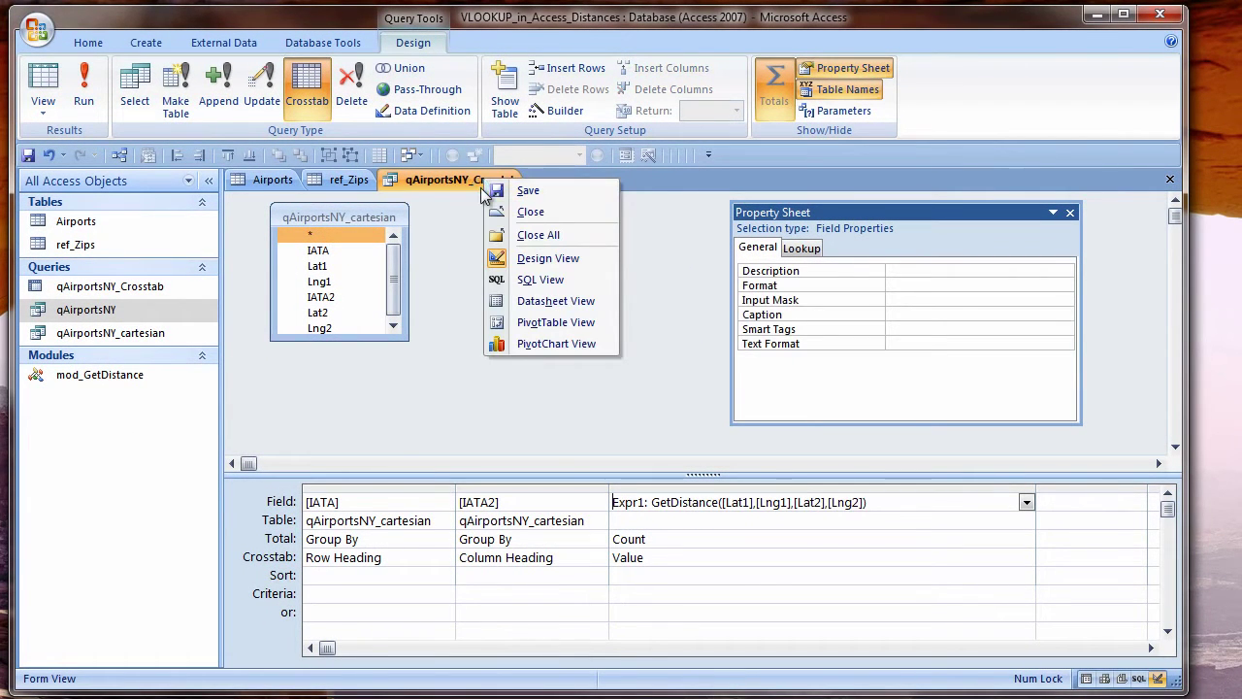
pyautogui.press('Escape')
pyautogui.press('Down')
pyautogui.press('Down')
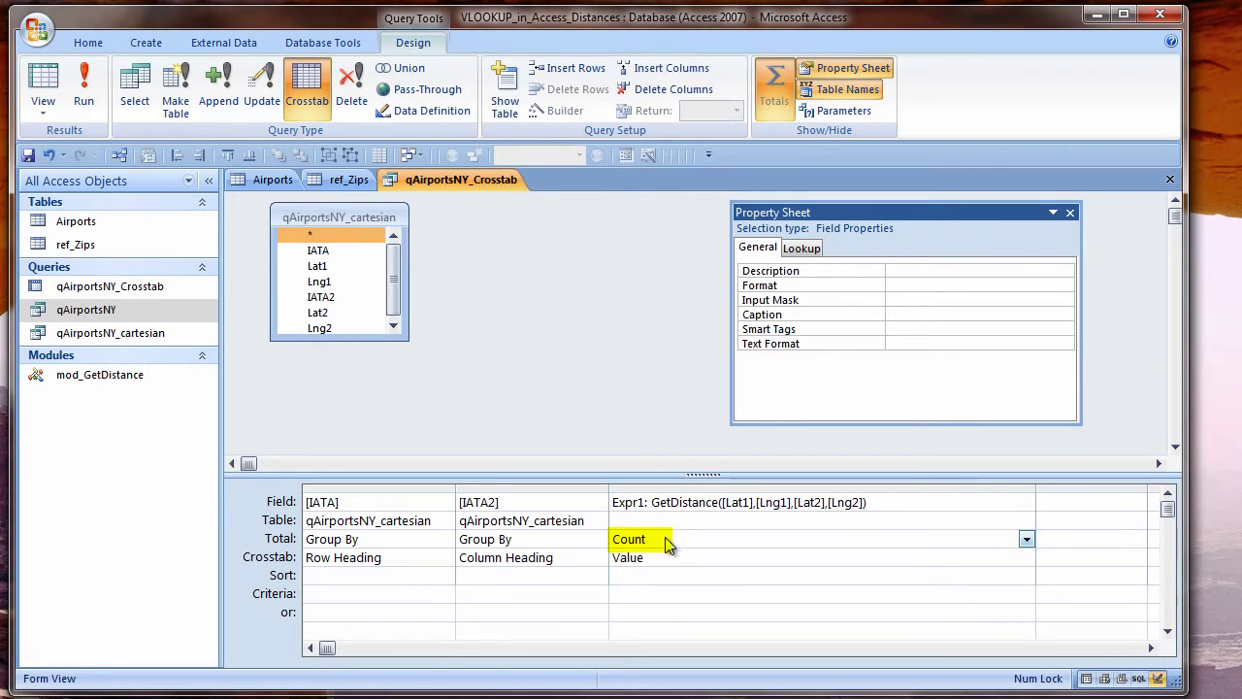
pyautogui.click(1026, 538)
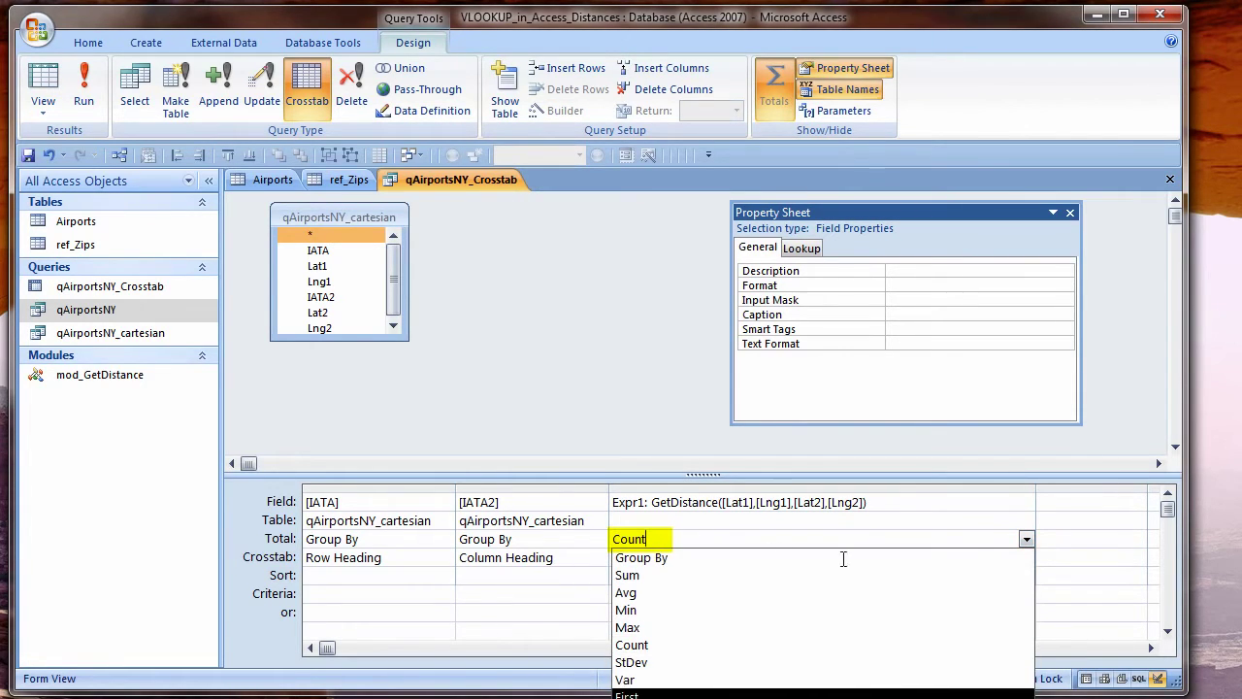
pyautogui.click(1019, 532)
pyautogui.rightClick(496, 186)
pyautogui.press('Escape')
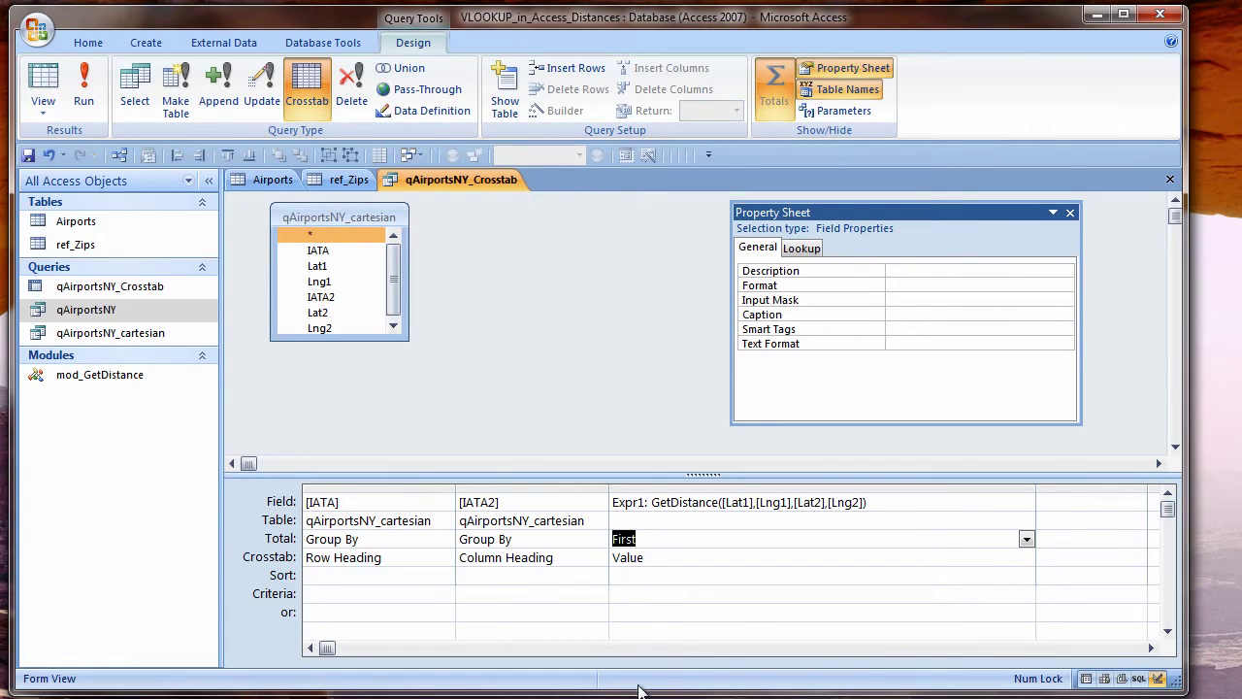
# - Switch to Datasheet View to show the 19-airport distance matrix
pyautogui.rightClick(475, 184)
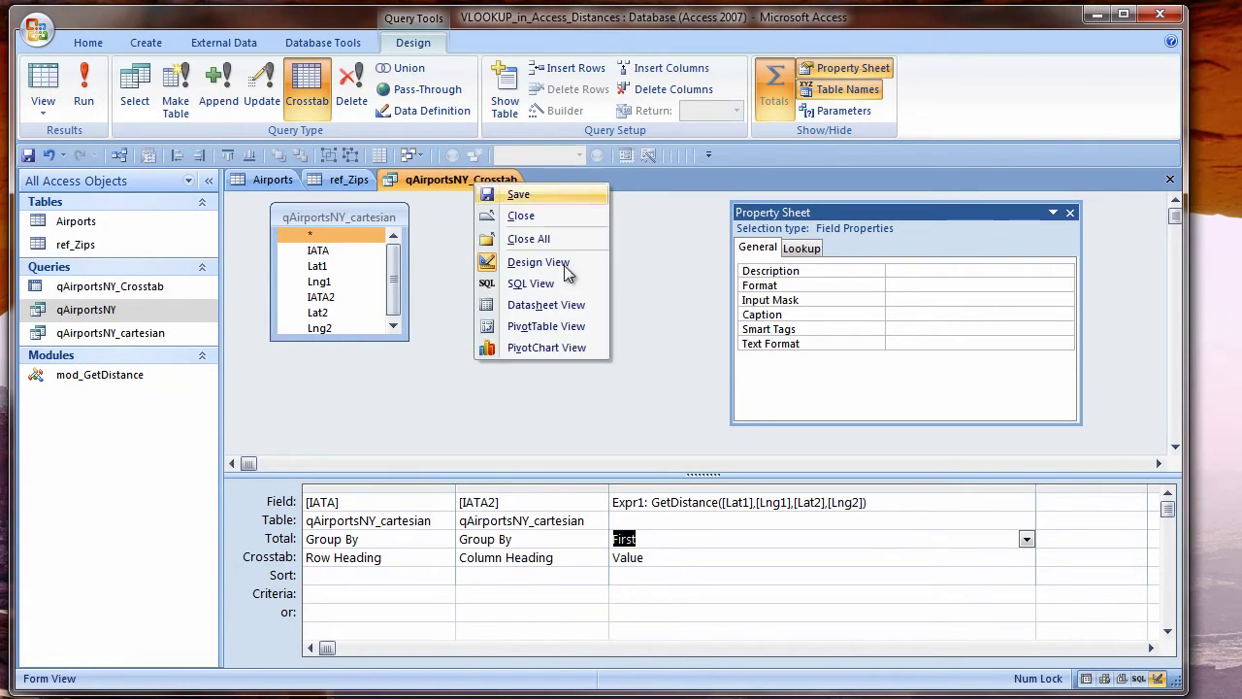
pyautogui.click(546, 305)
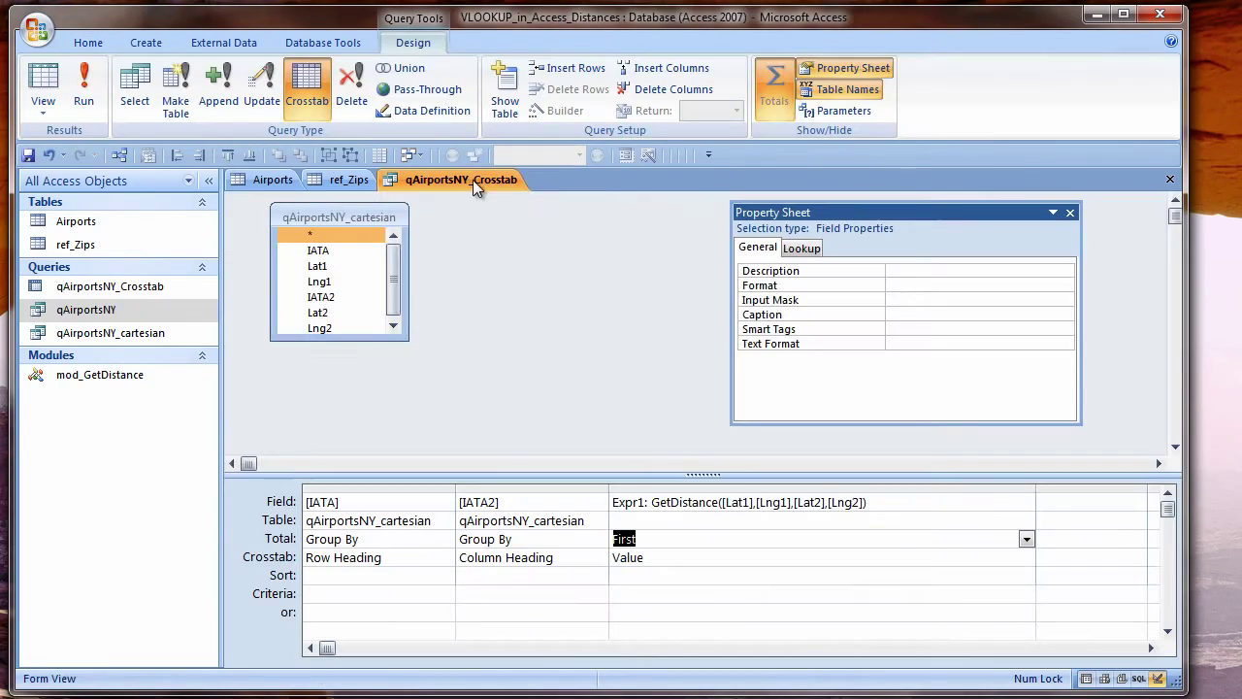
pyautogui.rightClick(475, 184)
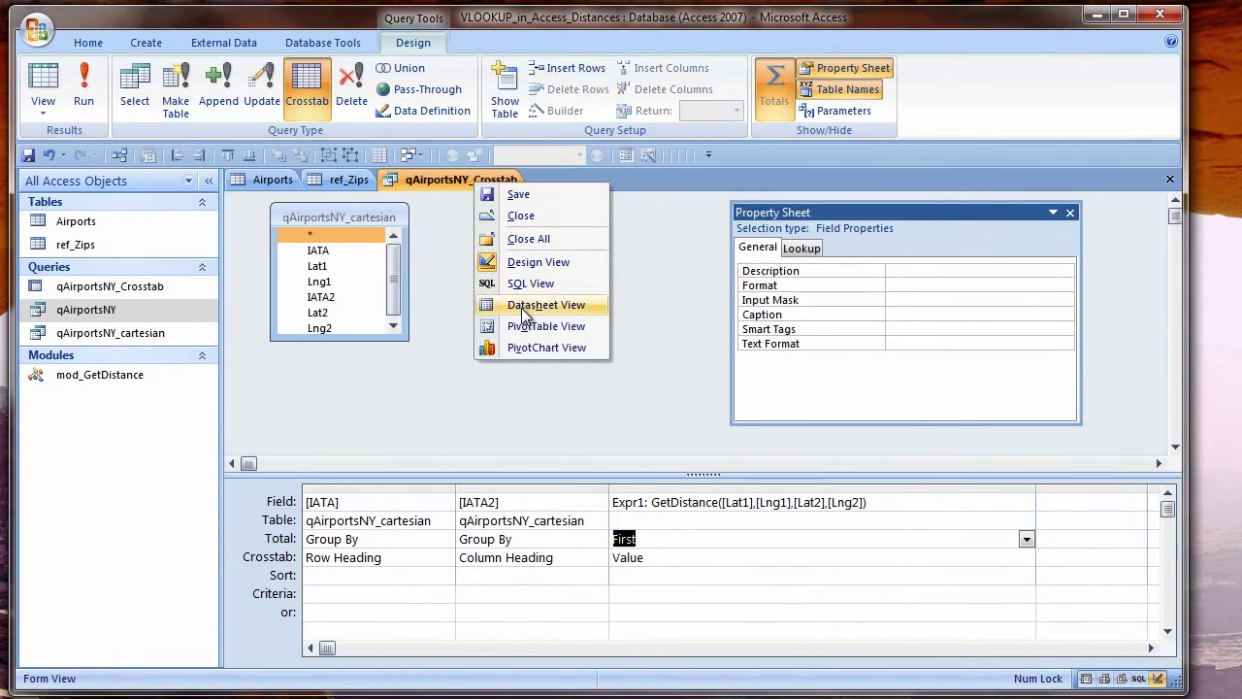
pyautogui.click(522, 309)
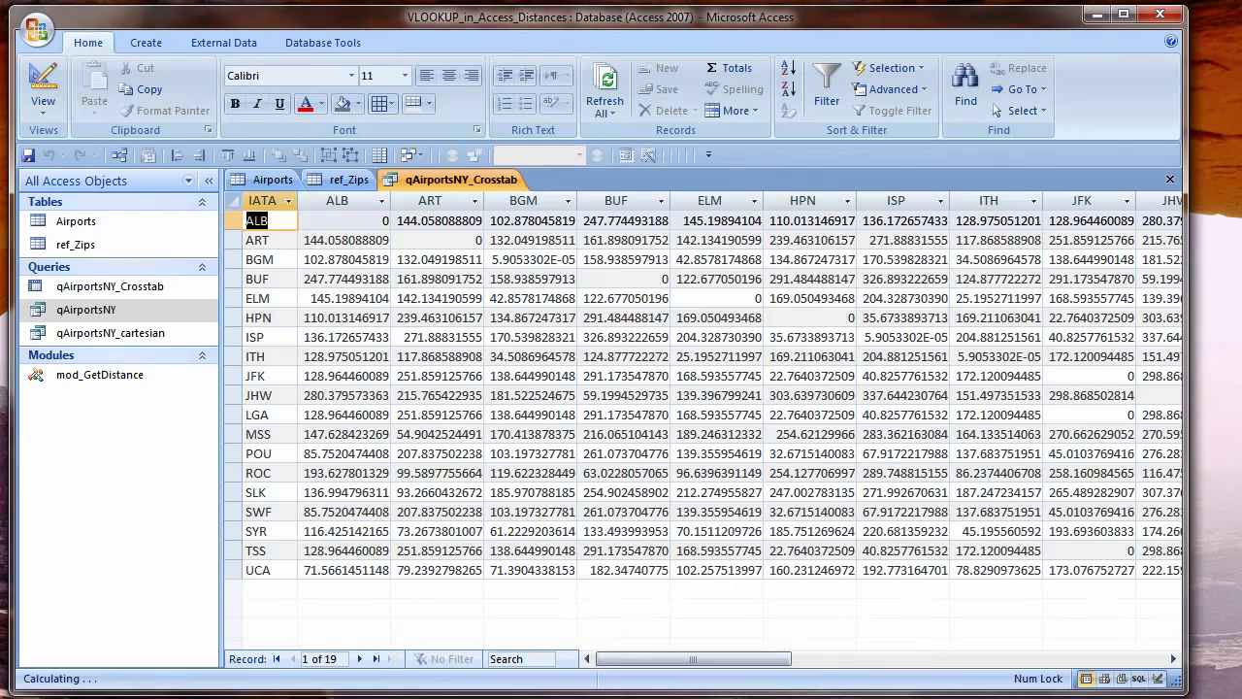
pyautogui.hotkey('alt', 'Tab')
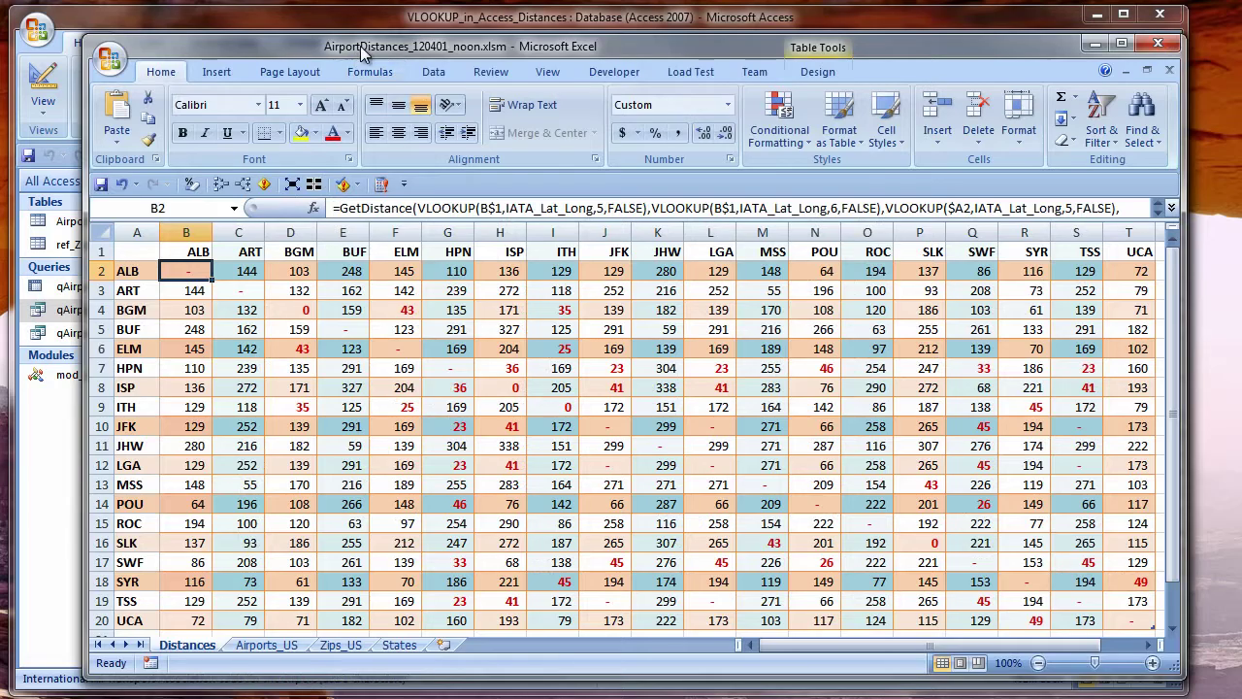
pyautogui.moveTo(360, 21); pyautogui.dragTo(744, 189)
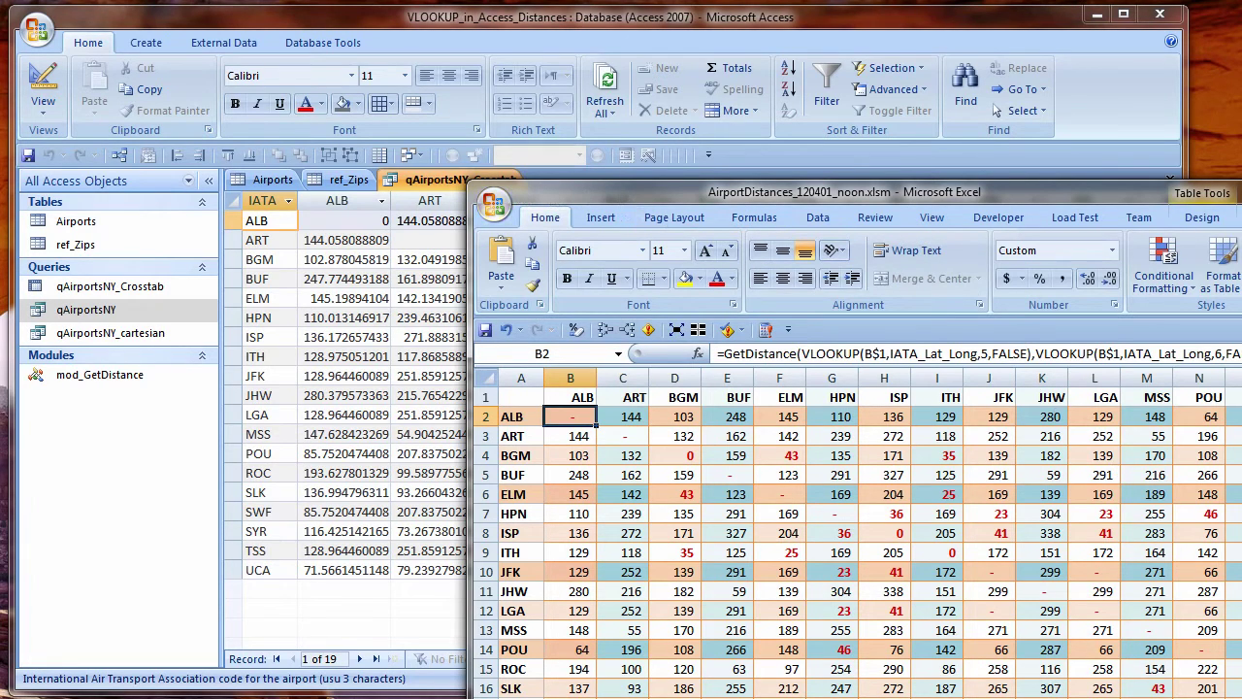
pyautogui.press('super+Down')
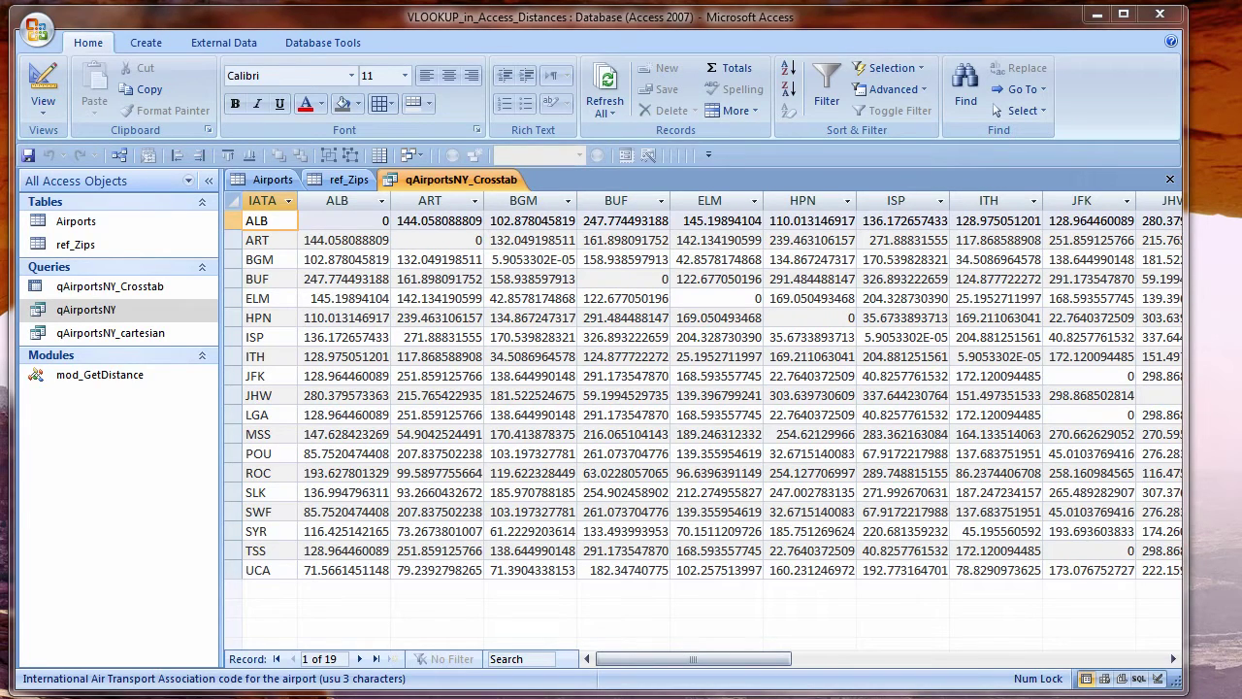
# - Close the crosstab query, Airports and ref_Zips tabs, leaving qAirportsNY_Crosstab selected
pyautogui.rightClick(489, 179)
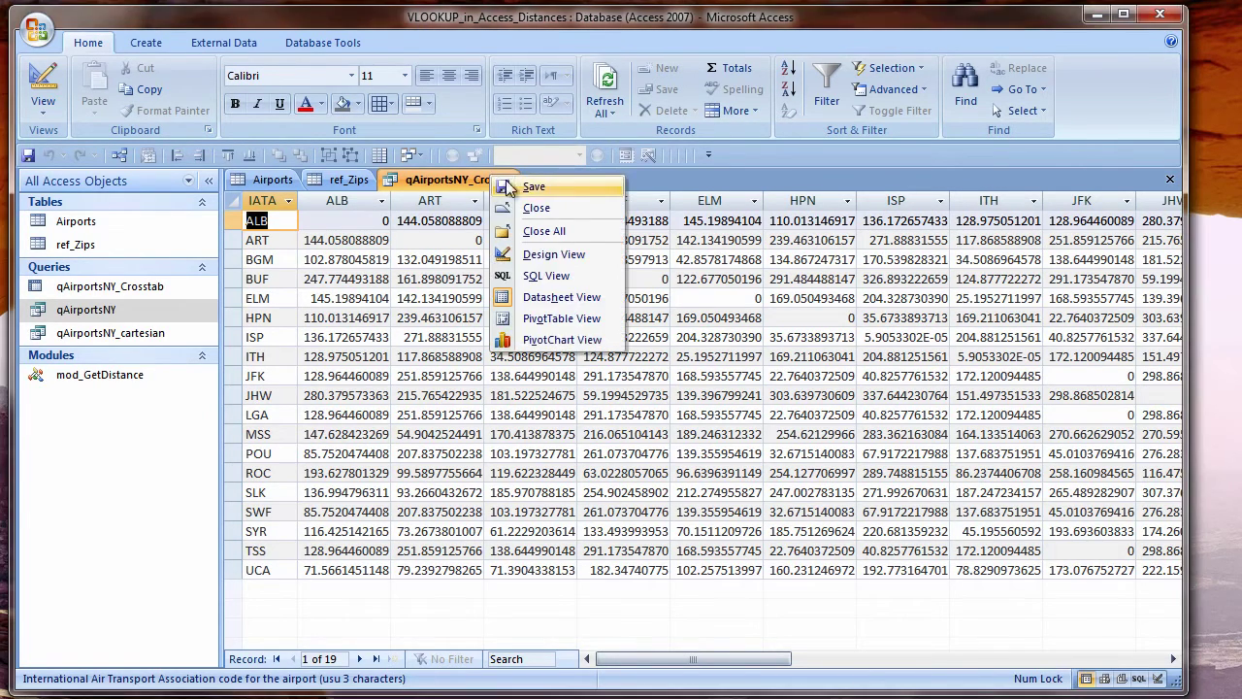
pyautogui.click(514, 199)
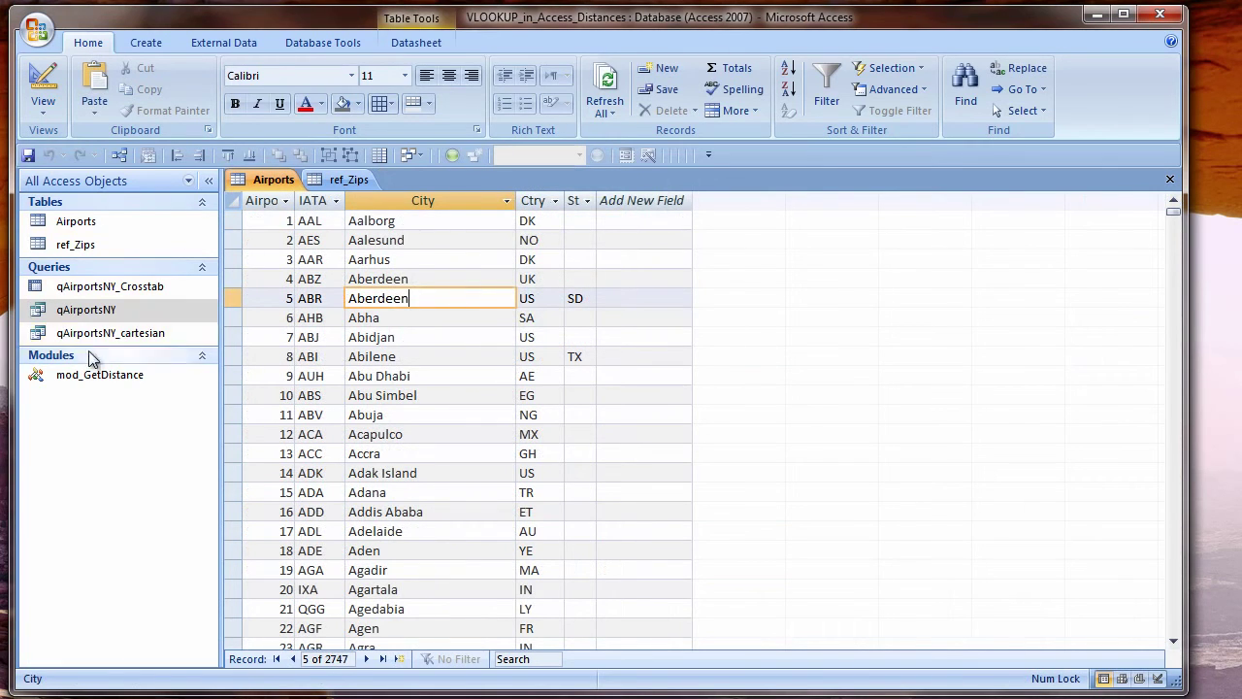
pyautogui.click(93, 288)
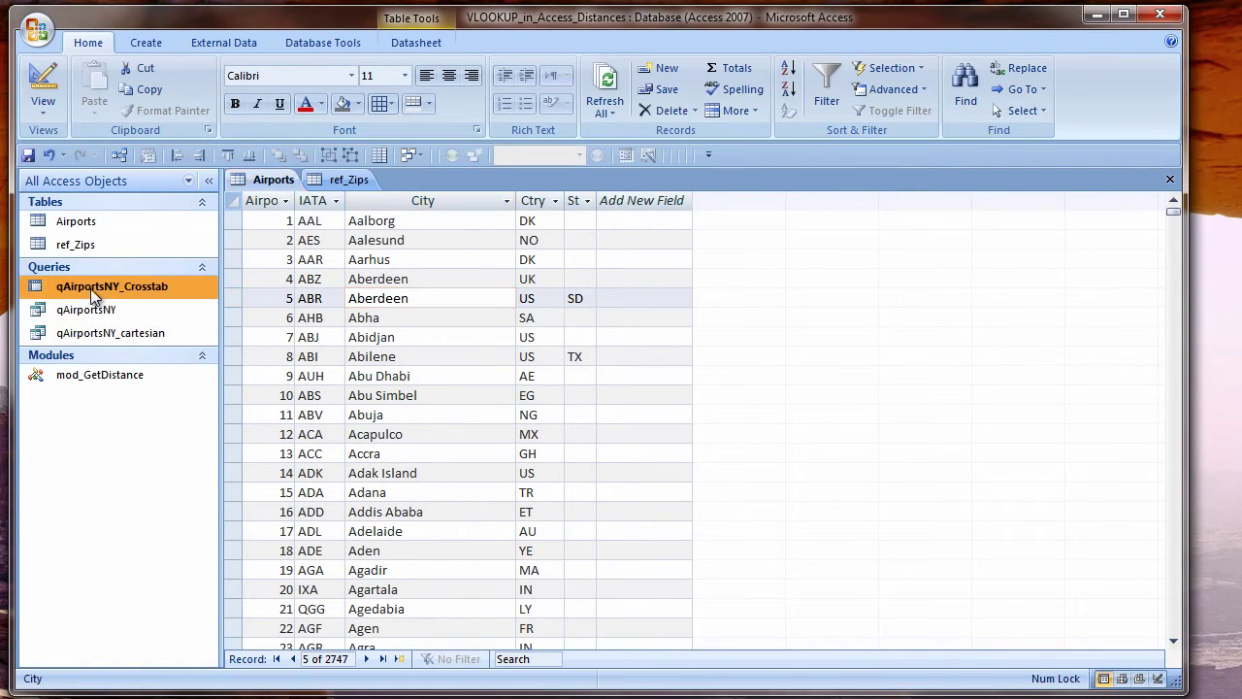
pyautogui.rightClick(270, 178)
pyautogui.click(300, 209)
pyautogui.rightClick(289, 184)
pyautogui.click(307, 211)
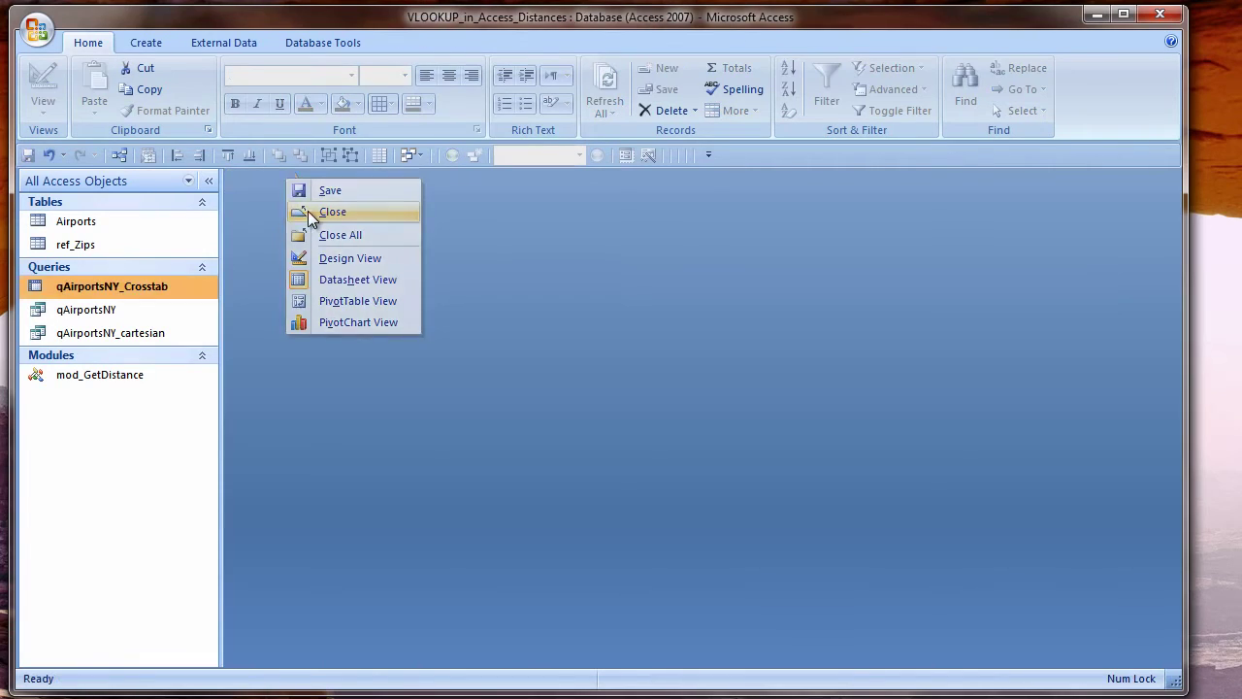
# - Create a quick report from qAirportsNY_Crosstab and bring the Excel distance table forward
pyautogui.click(145, 42)
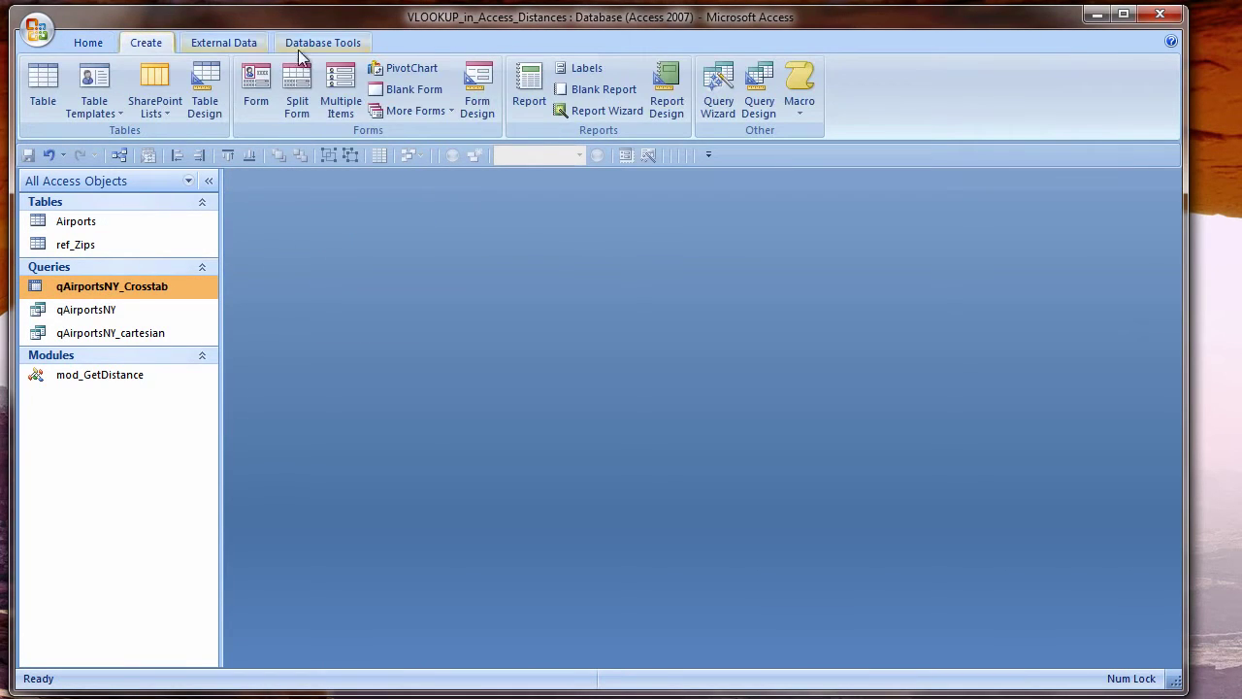
pyautogui.click(529, 89)
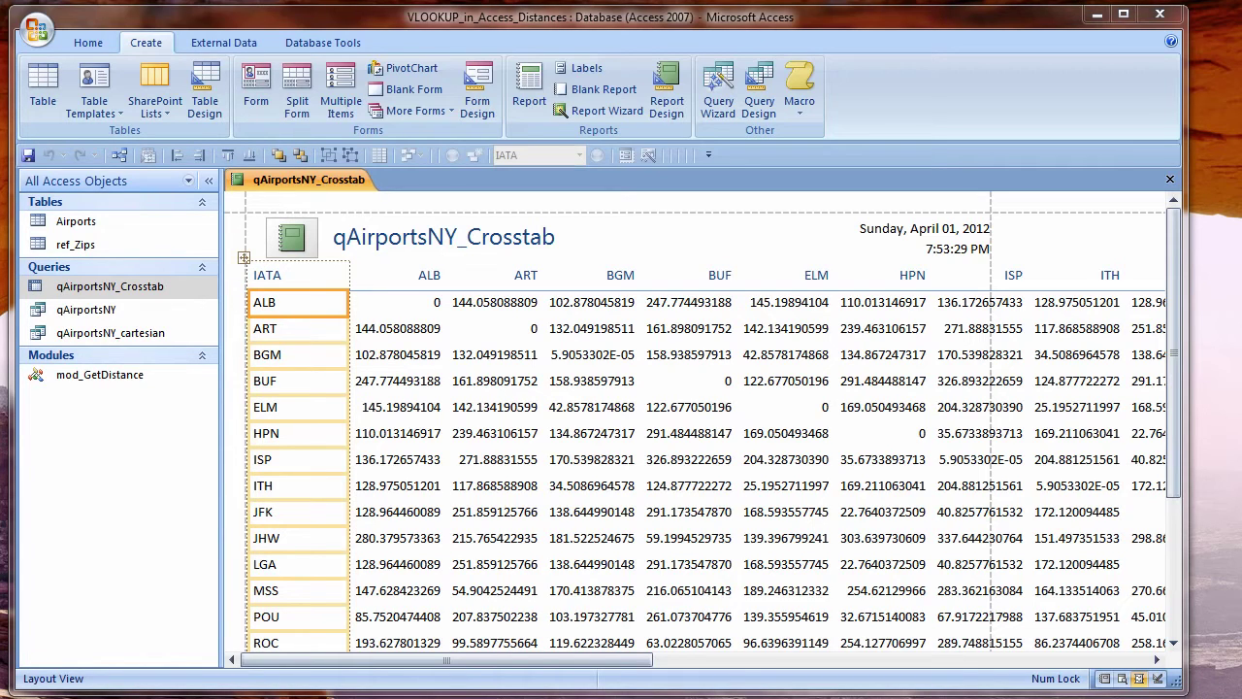
pyautogui.hotkey('alt', 'Tab')
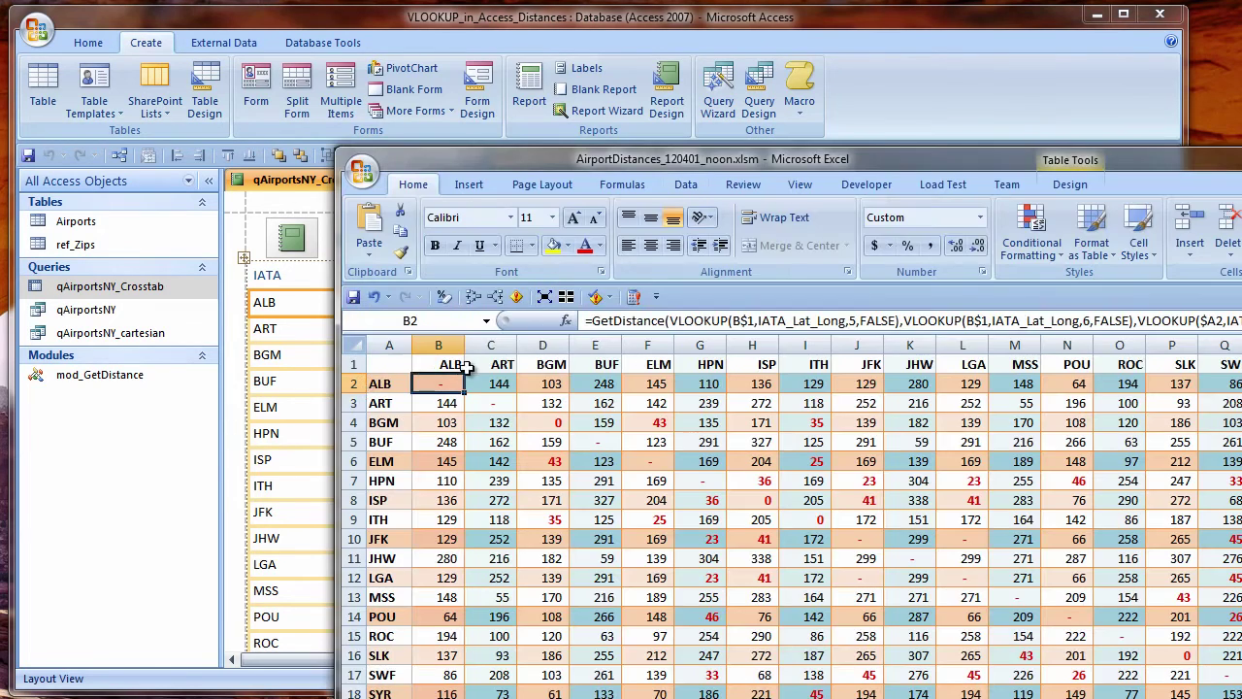
# - Select Excel rows 2, 10 and 14 (ALB, JFK, POU) to check their orange or blue banding
pyautogui.click(353, 385)
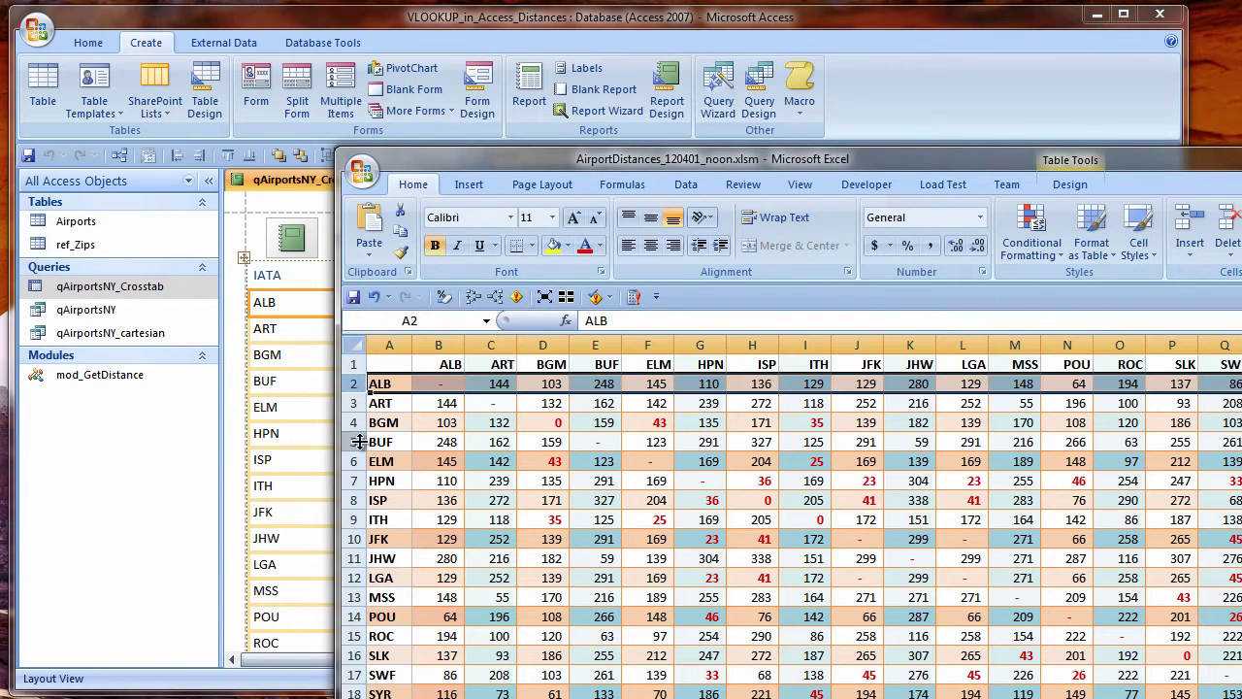
pyautogui.click(353, 539)
pyautogui.click(353, 617)
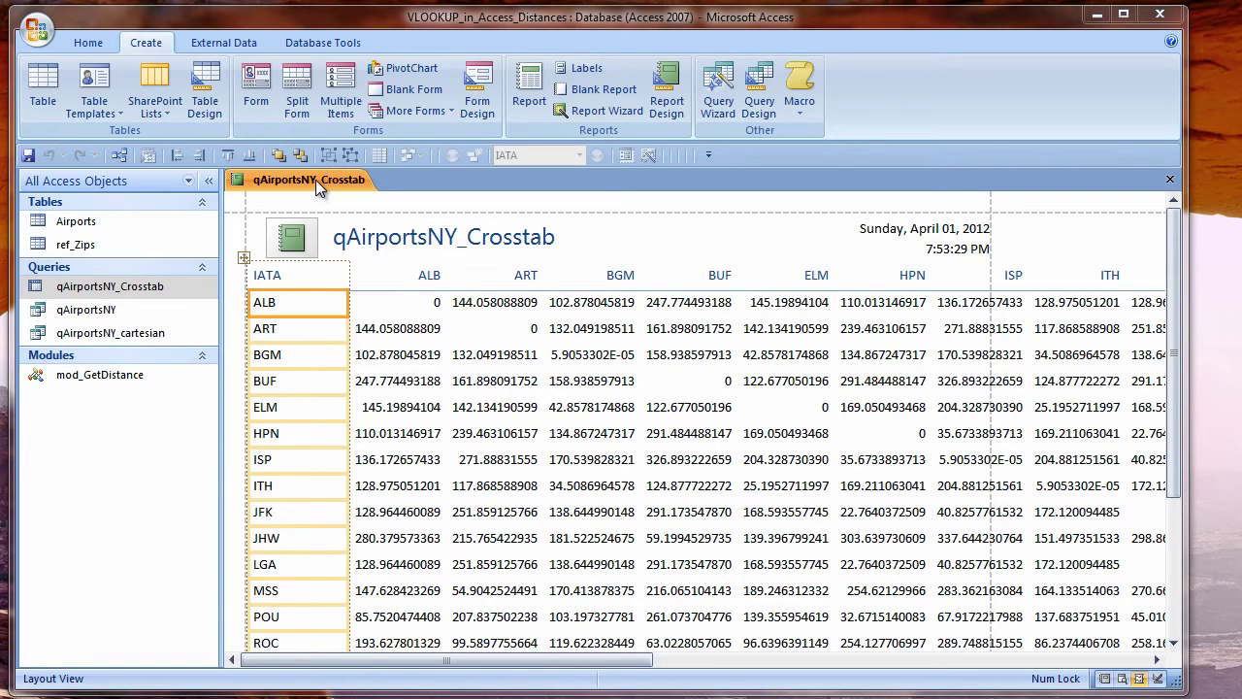
# - Switch the qAirportsNY_Crosstab report to Design View and collapse the Navigation Pane
pyautogui.rightClick(315, 180)
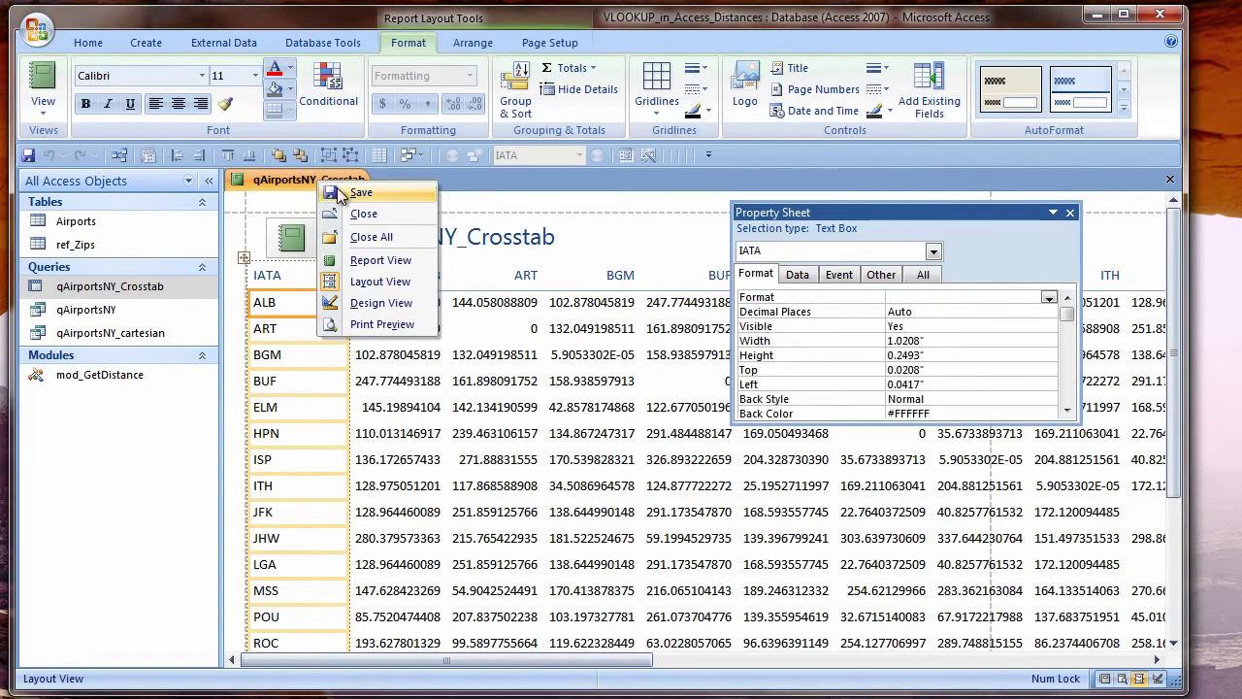
pyautogui.click(381, 302)
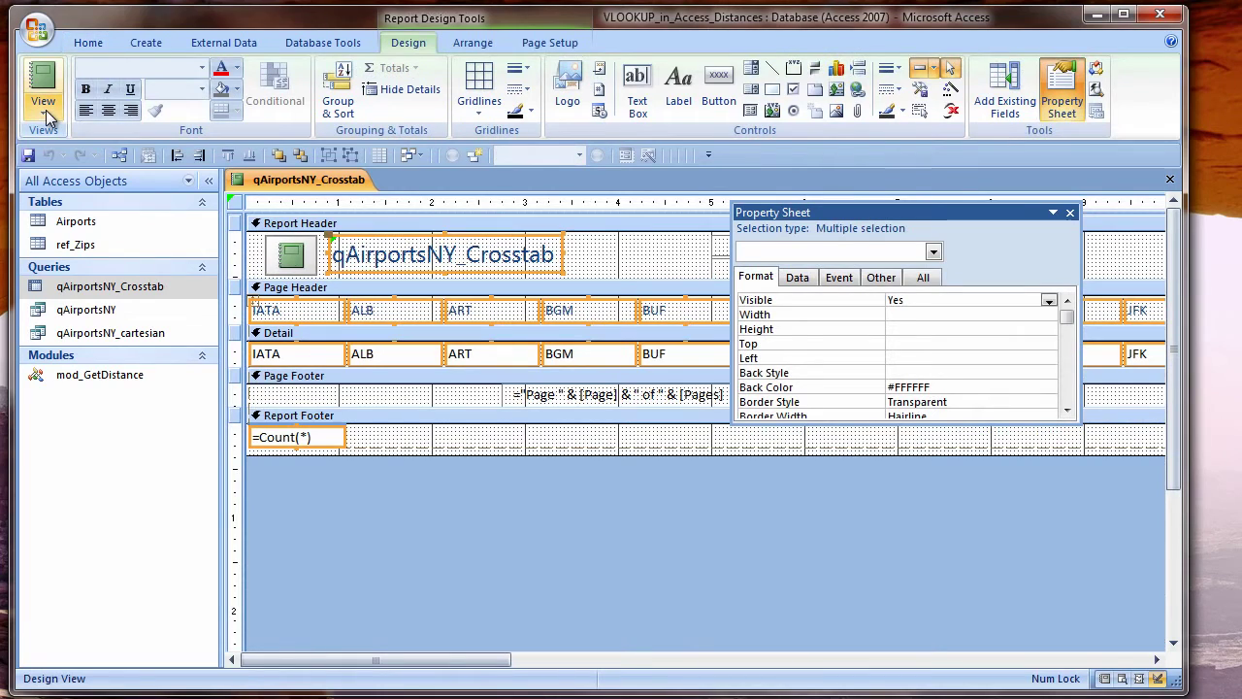
pyautogui.click(45, 109)
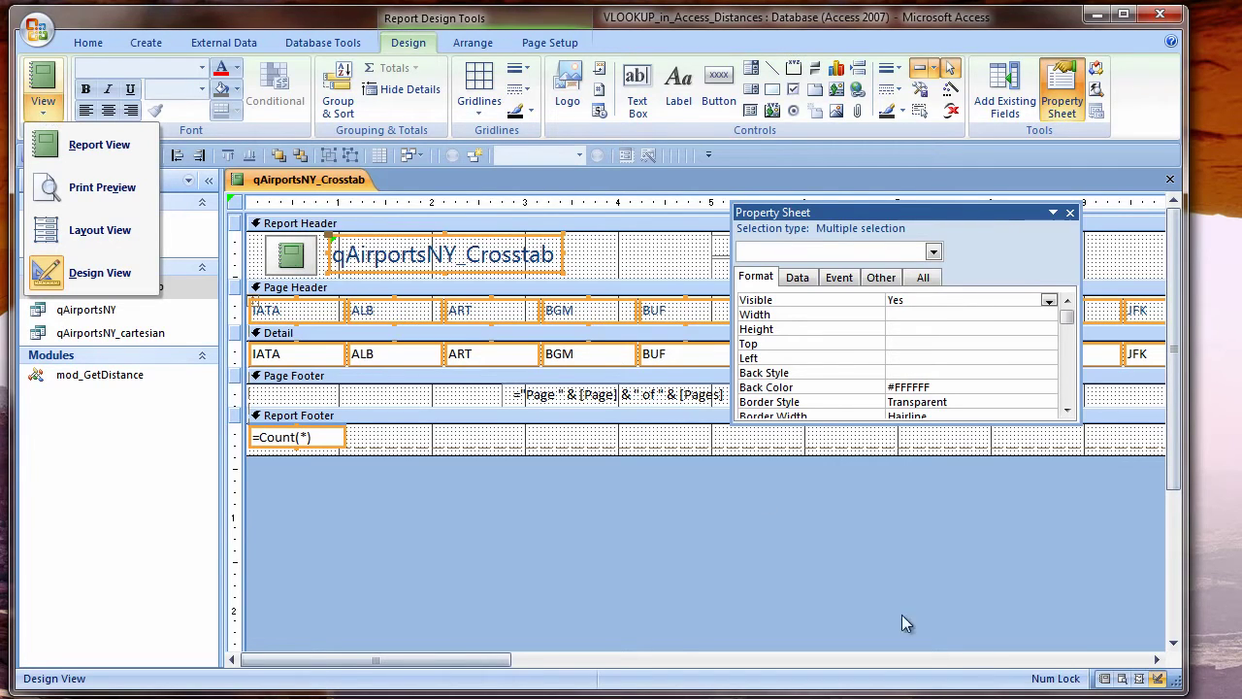
pyautogui.press('Escape')
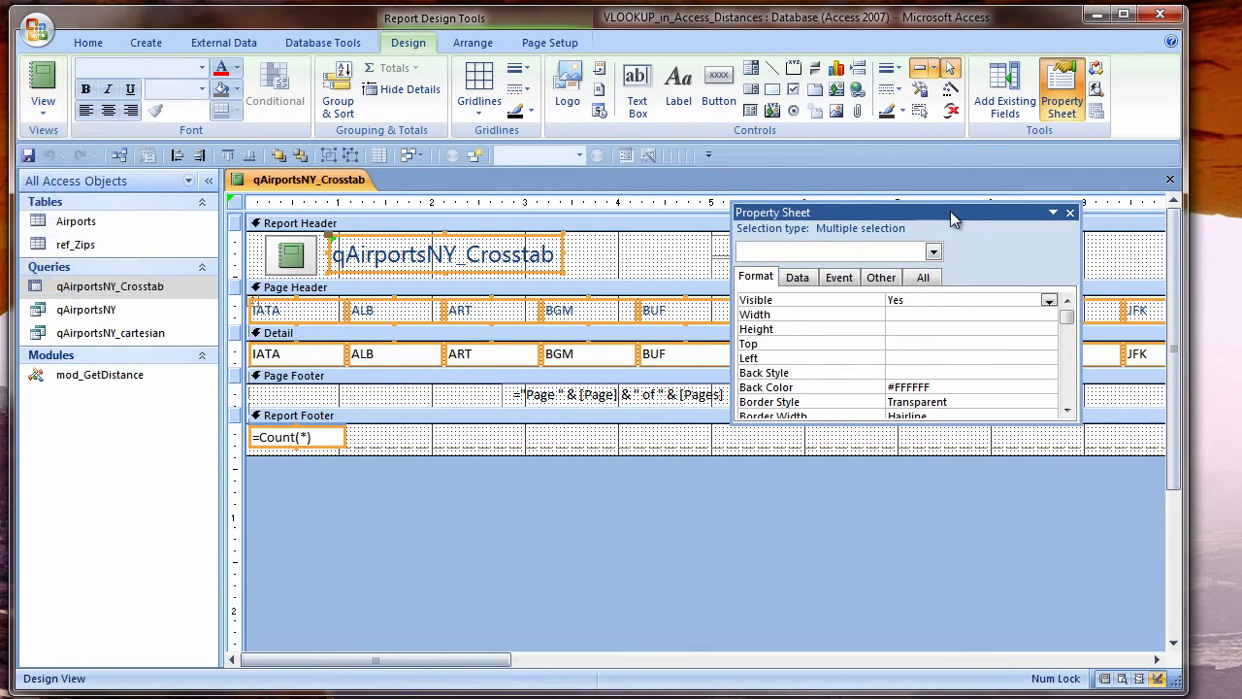
pyautogui.click(207, 180)
# - Set all page header and detail controls to a width of 0.65"
pyautogui.moveTo(946, 214); pyautogui.dragTo(942, 228)
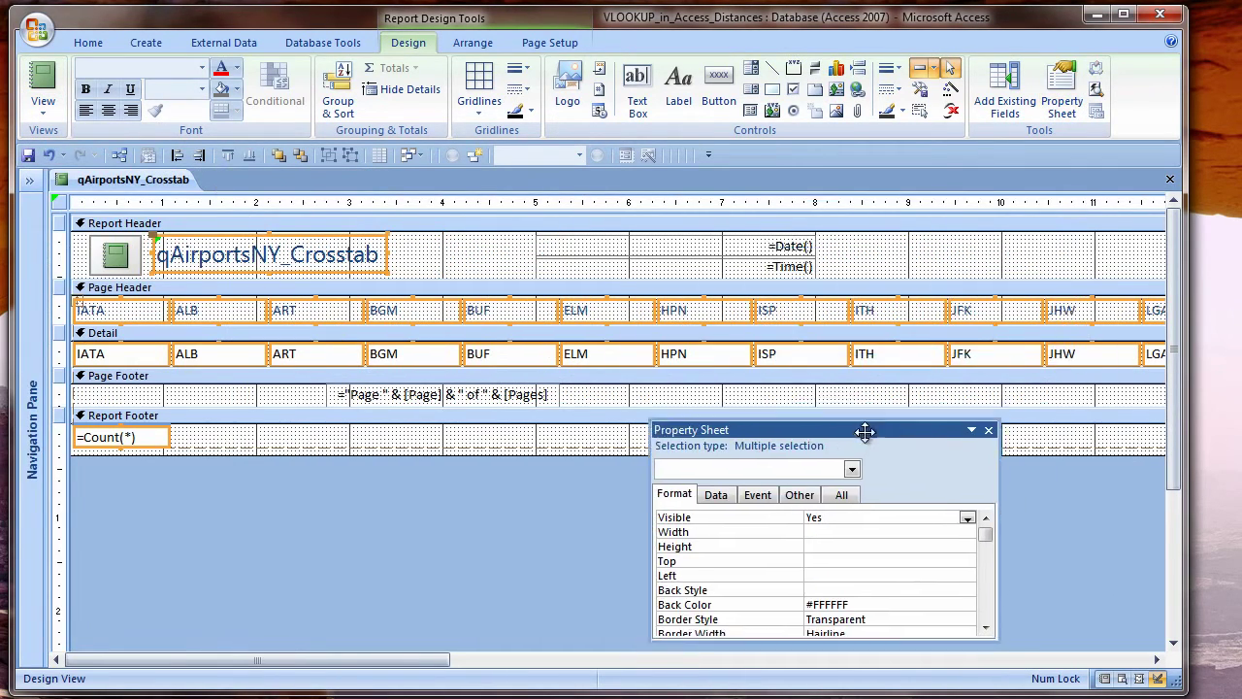
pyautogui.moveTo(864, 439); pyautogui.dragTo(856, 464)
pyautogui.click(58, 310)
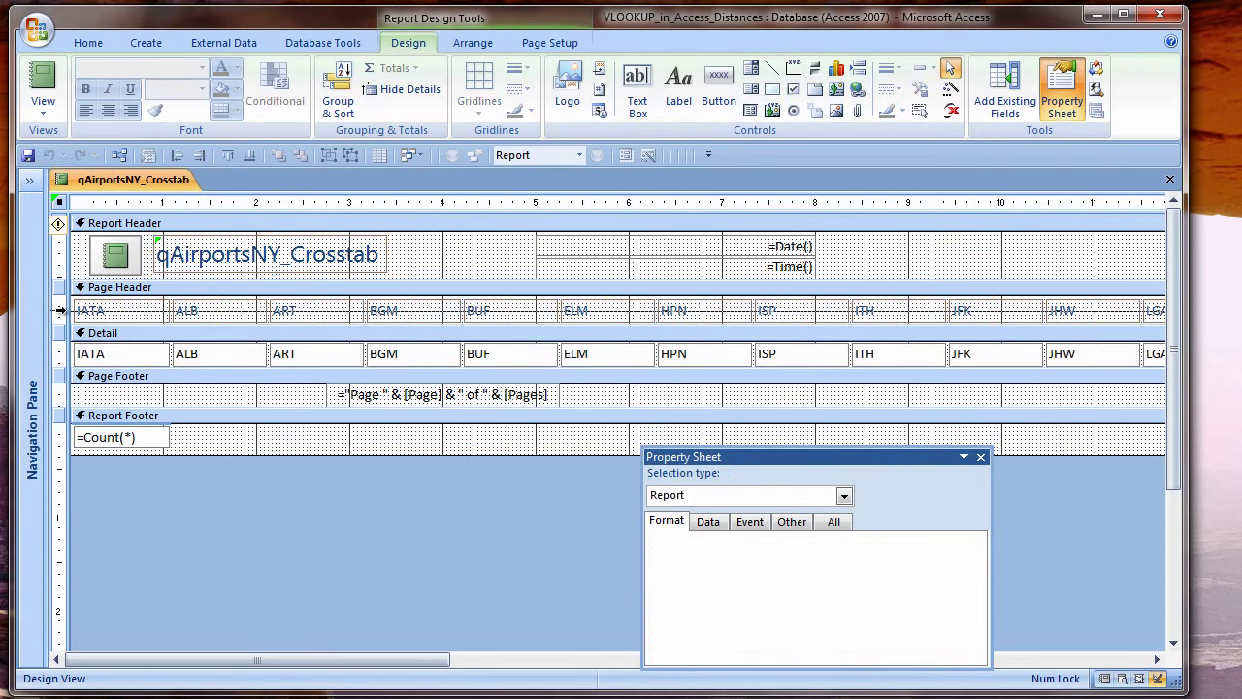
pyautogui.moveTo(59, 310); pyautogui.dragTo(54, 353)
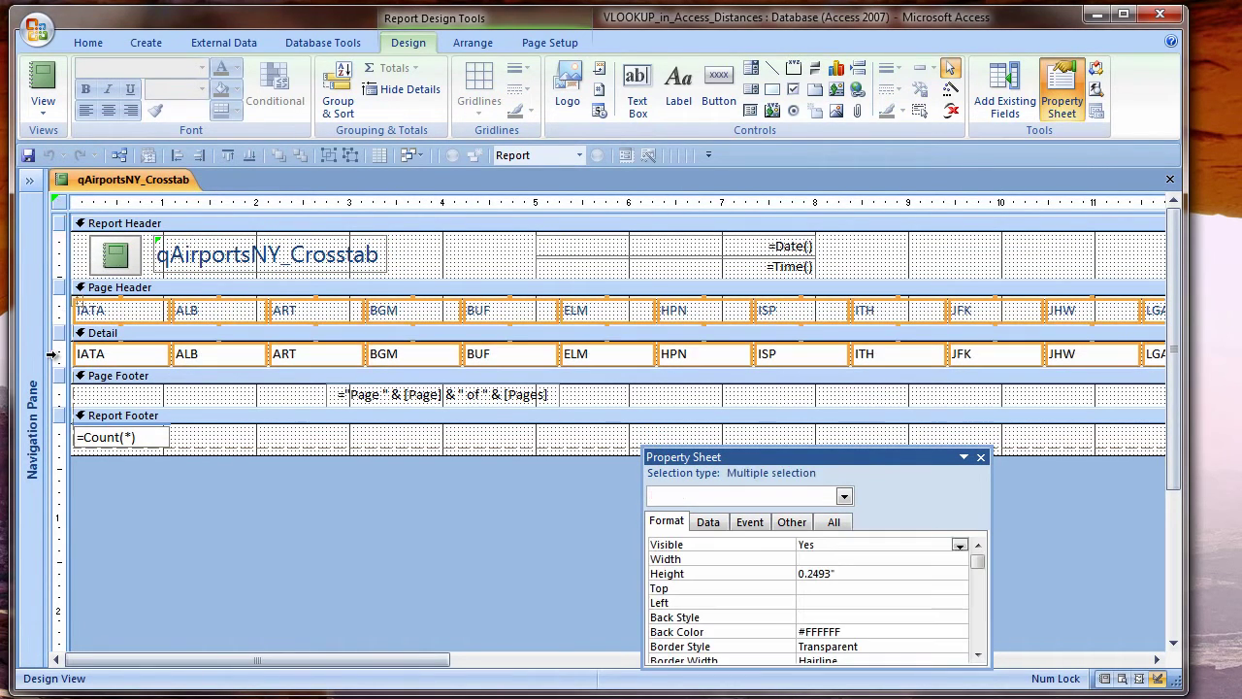
pyautogui.click(847, 559)
pyautogui.write('.65')
pyautogui.press('Return')
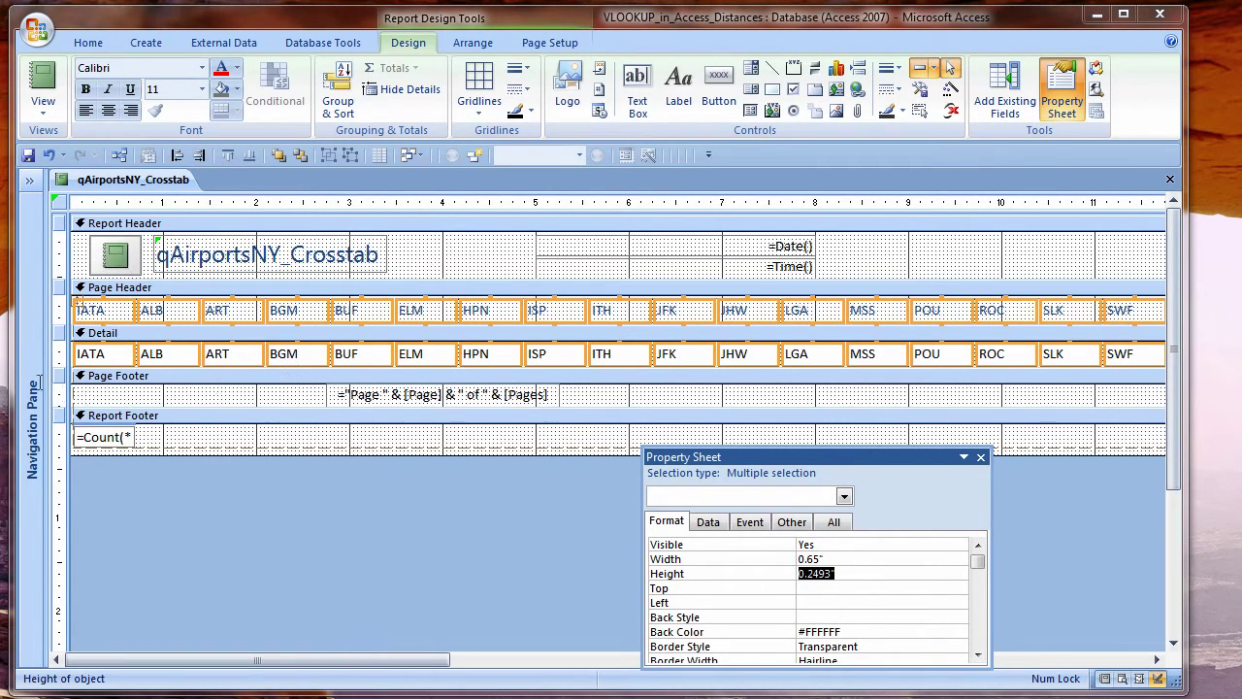
pyautogui.click(101, 316)
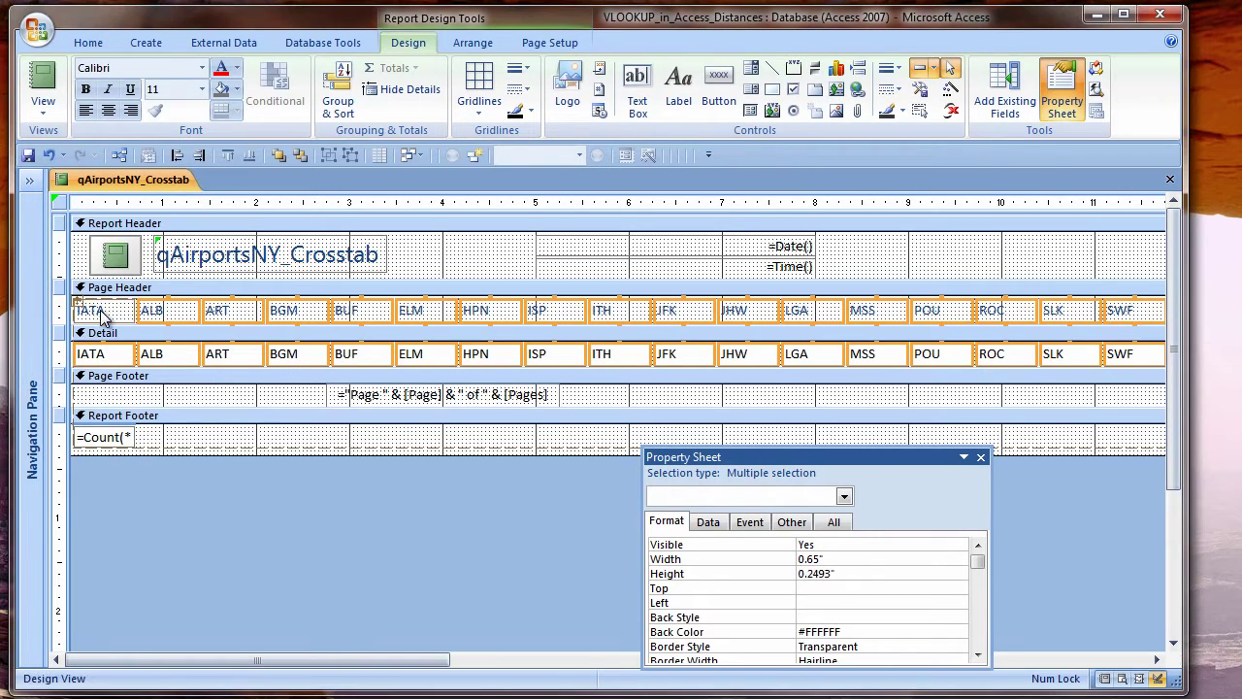
# - Format the Detail distance boxes as Standard with 0 decimals and move the page-number box into the report header
pyautogui.keyDown('shift'); pyautogui.click(95, 355); pyautogui.keyUp('shift')
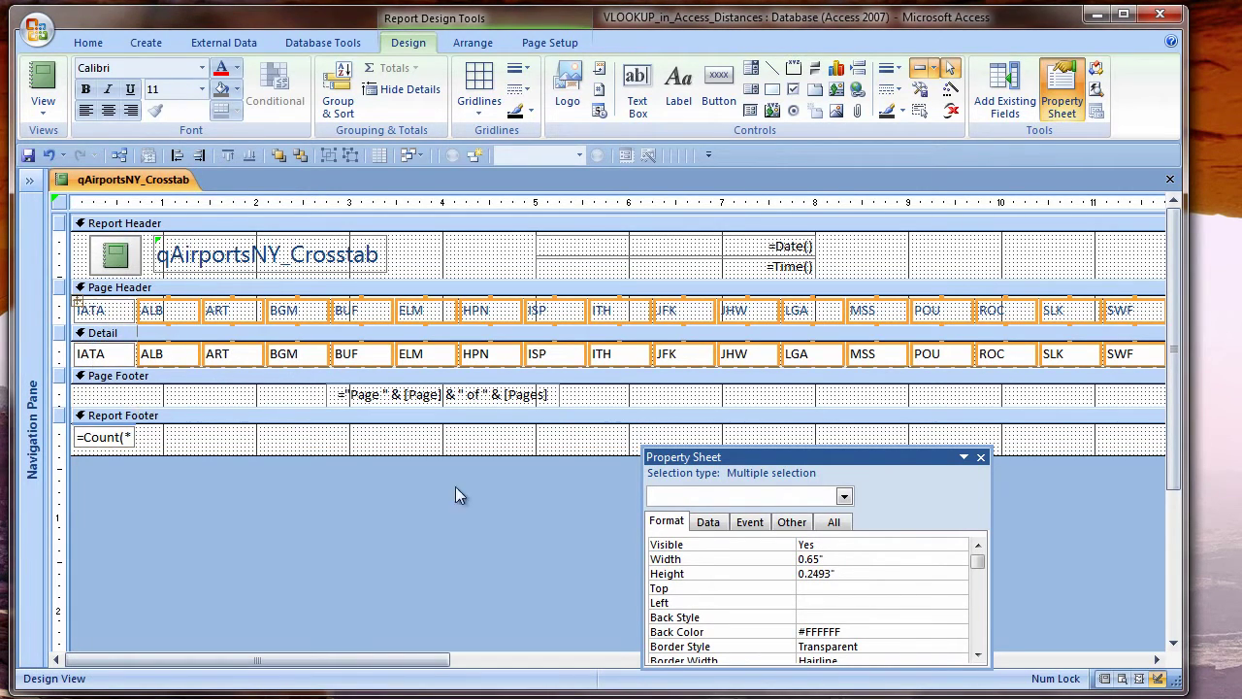
pyautogui.click(61, 353)
pyautogui.keyDown('shift'); pyautogui.click(97, 354); pyautogui.keyUp('shift')
pyautogui.click(849, 544)
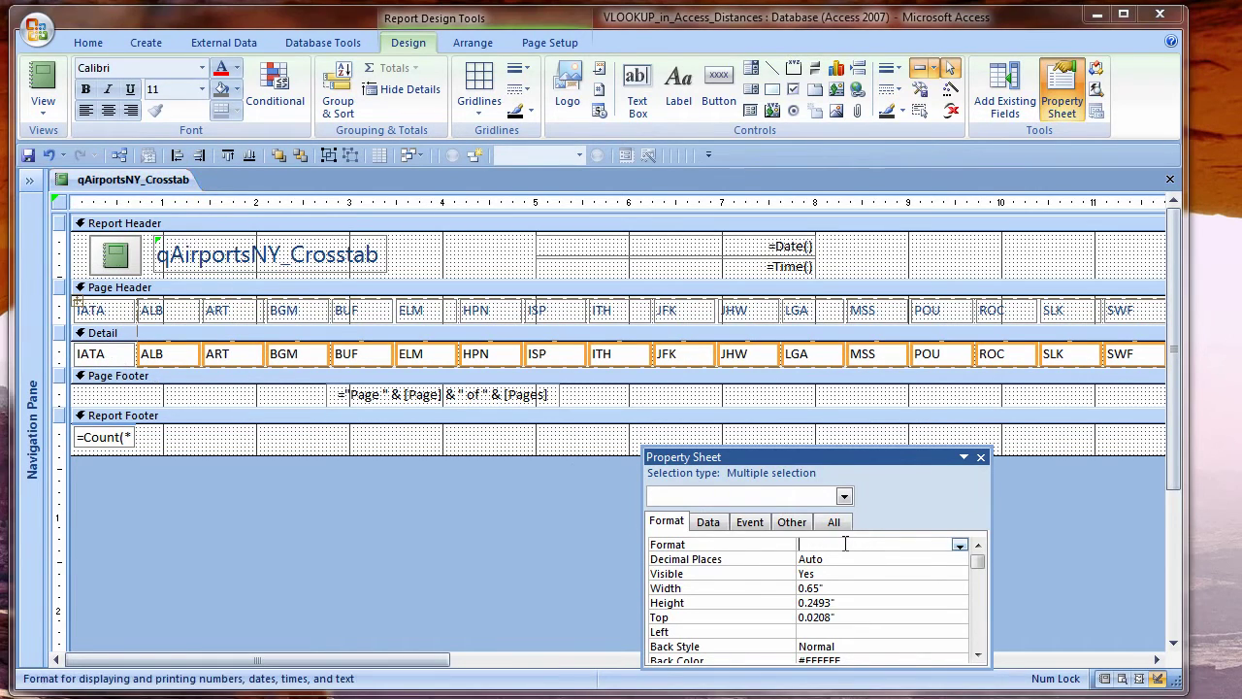
pyautogui.write('standard')
pyautogui.press('Return')
pyautogui.write('0')
pyautogui.press('Return')
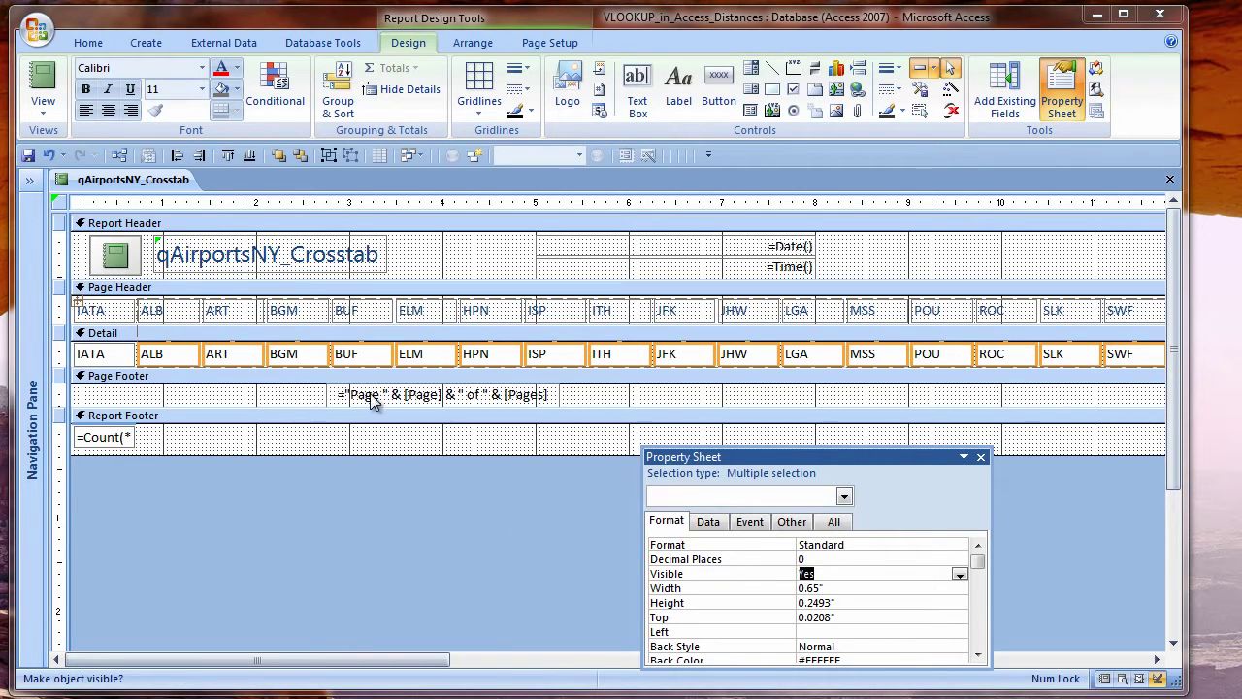
pyautogui.moveTo(372, 398); pyautogui.dragTo(929, 267)
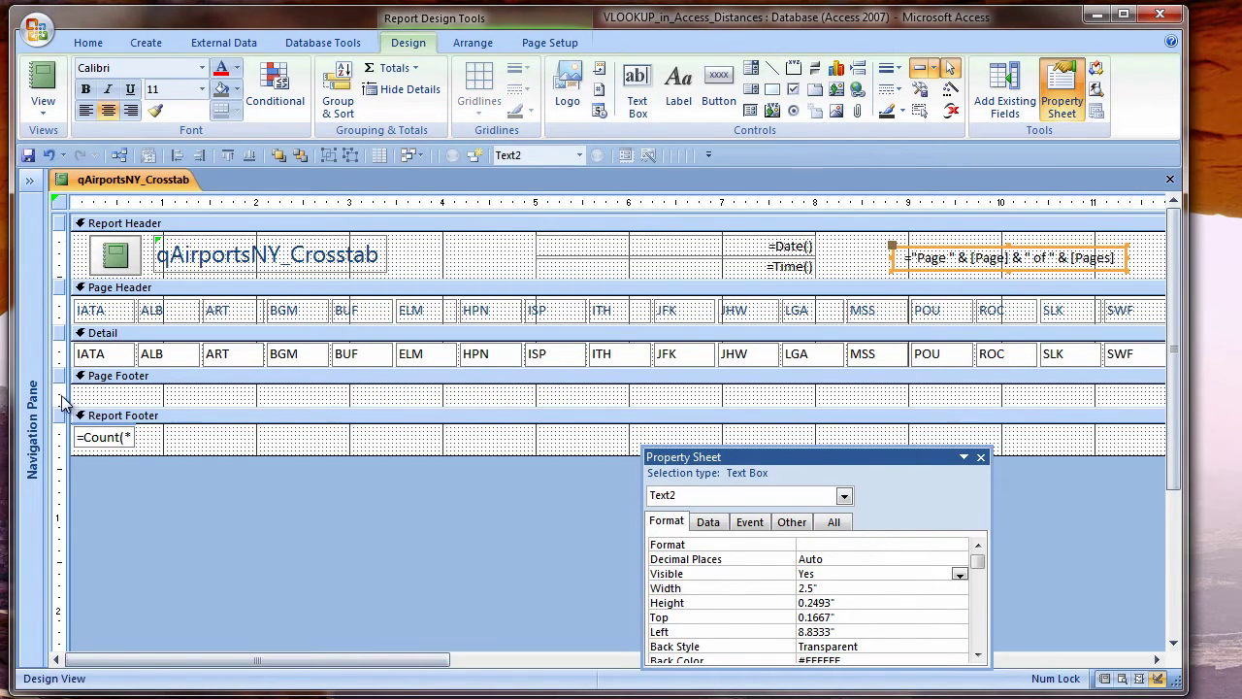
# - Shrink the page footer to zero height and delete the =Count(*) total box
pyautogui.click(62, 400)
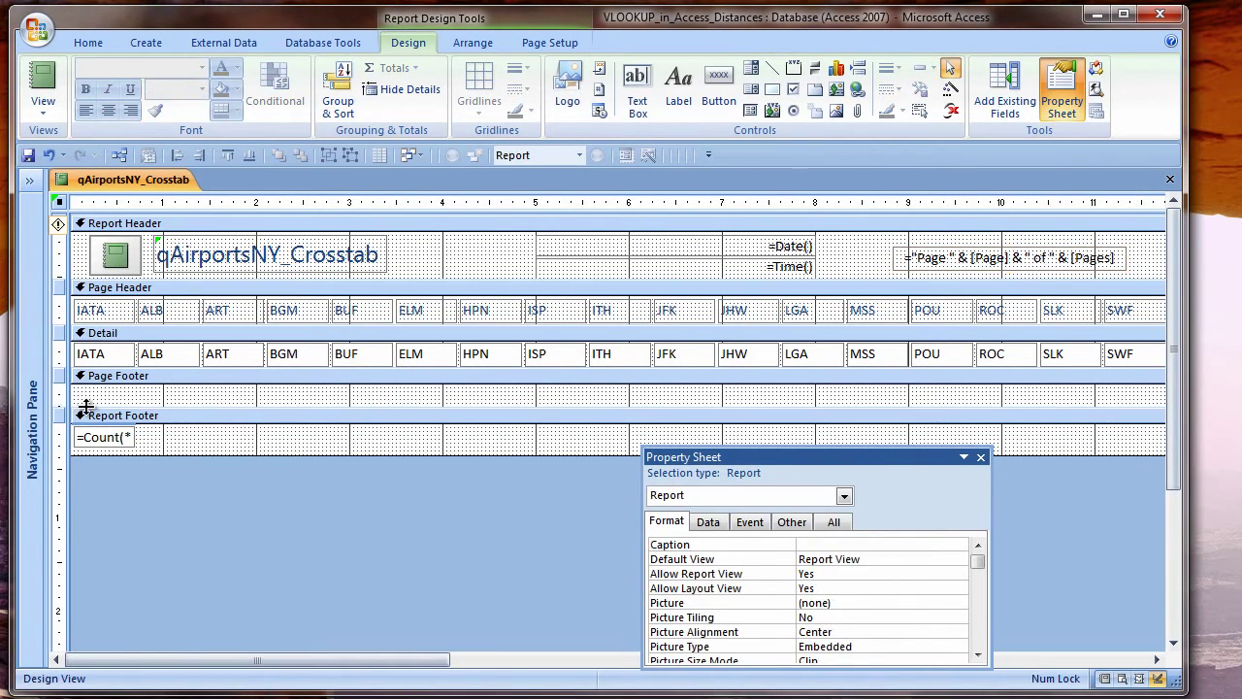
pyautogui.moveTo(85, 409); pyautogui.dragTo(92, 378)
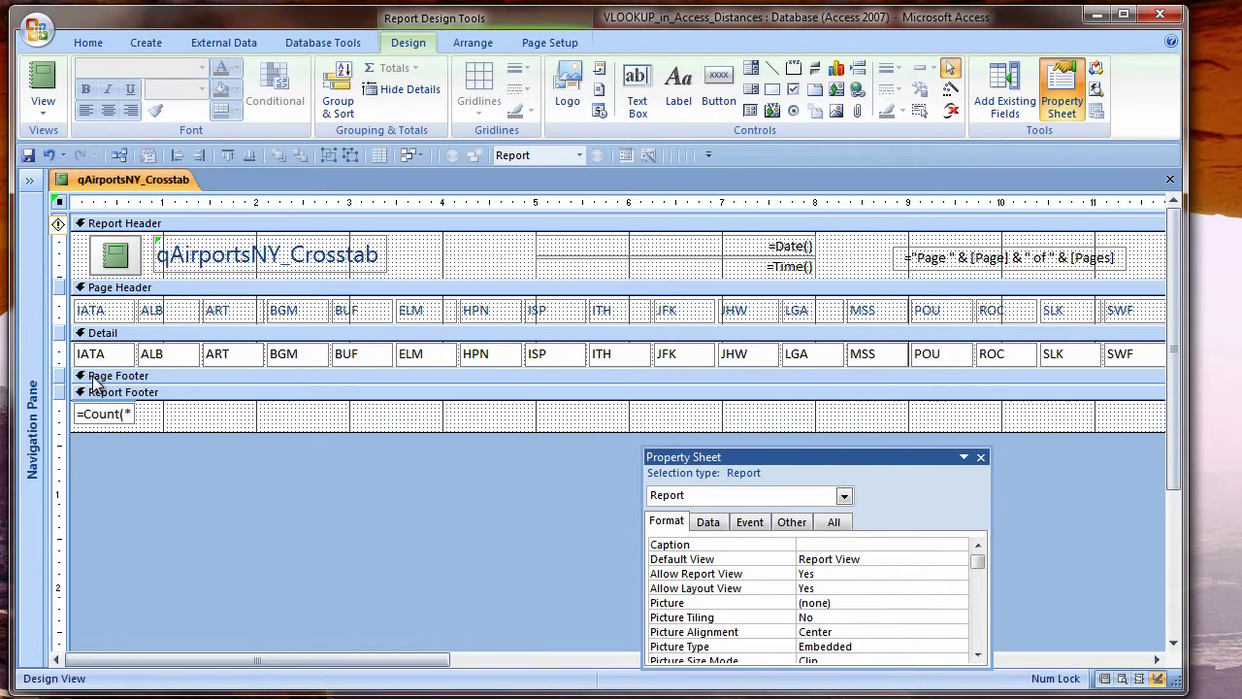
pyautogui.click(62, 418)
pyautogui.press('Delete')
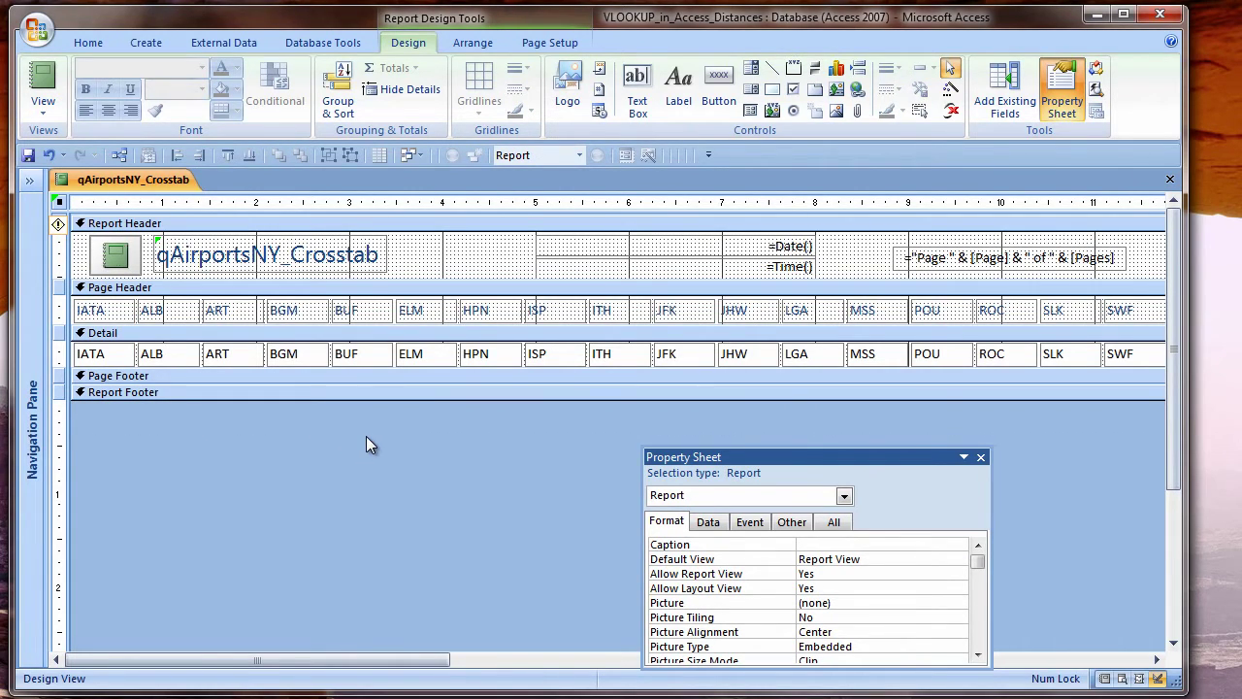
# - Delete the header logo and retitle the report 'Distance Table: NY Airports' at the left edge
pyautogui.click(115, 254)
pyautogui.press('Delete')
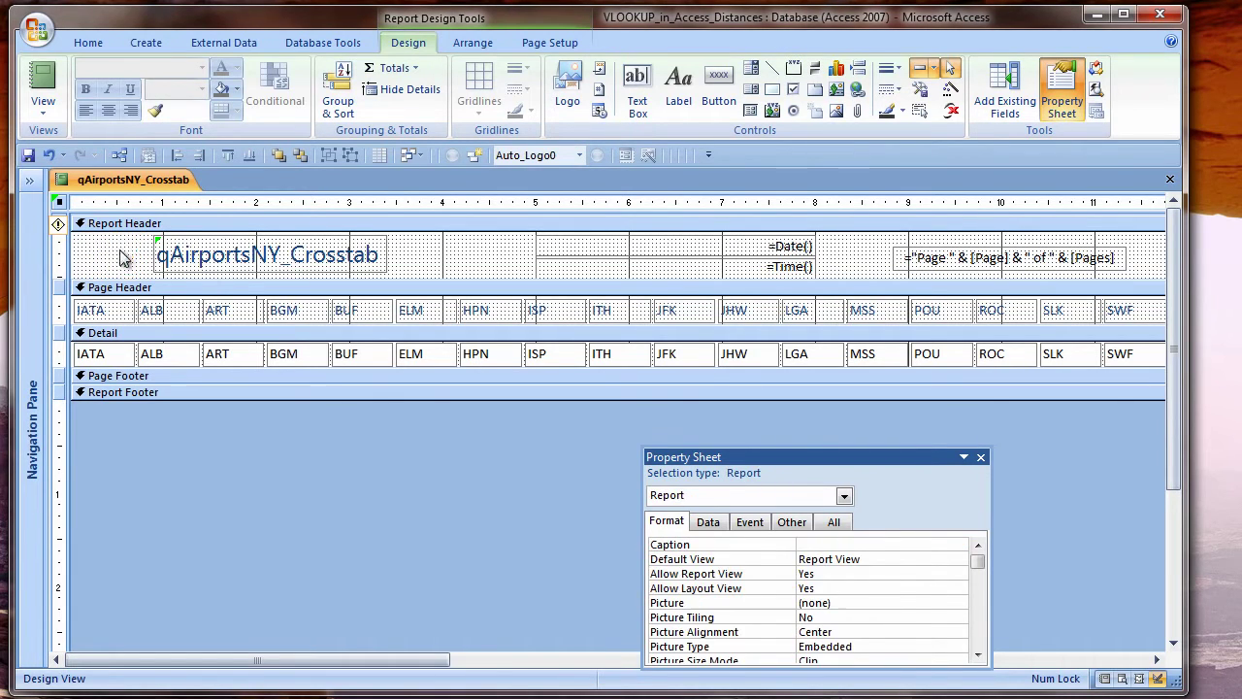
pyautogui.moveTo(198, 255); pyautogui.dragTo(113, 262)
pyautogui.click(74, 250)
pyautogui.press('Delete')
pyautogui.write('Distance Table; NY')
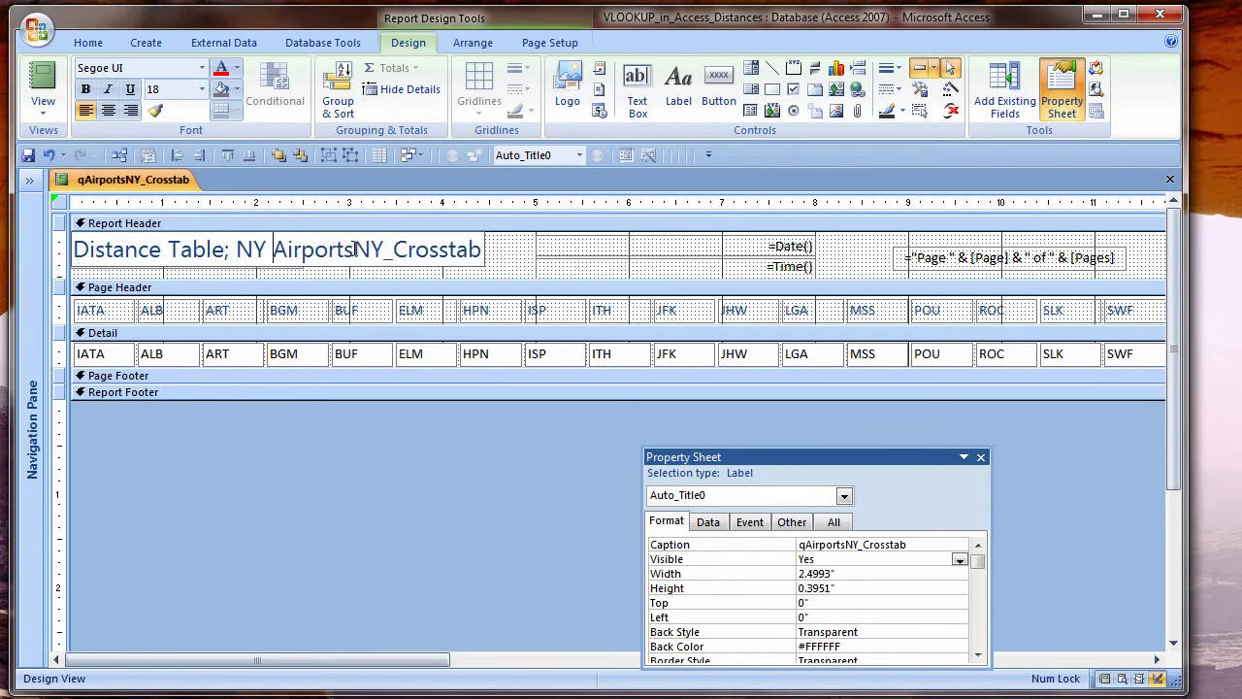
pyautogui.click(354, 249)
pyautogui.hotkey('shift', 'End')
pyautogui.press('Delete')
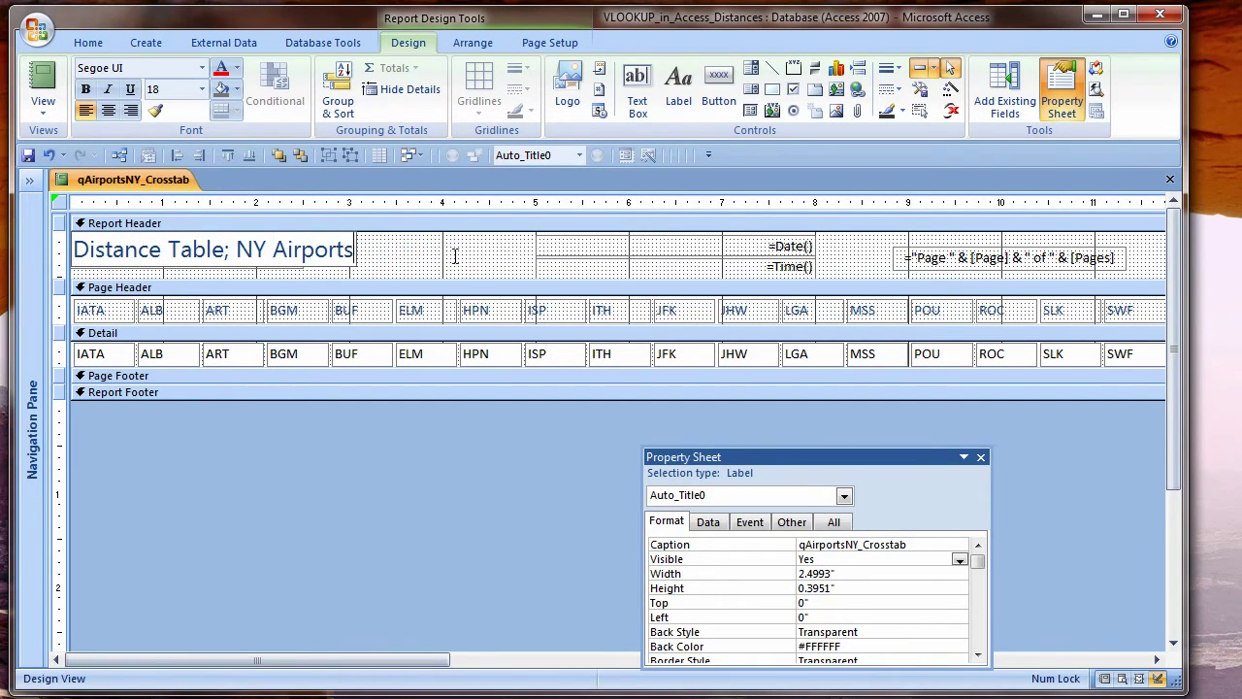
pyautogui.click(292, 276)
# - Make the title 14 pt bold and size its box to fit the text
pyautogui.click(237, 255)
pyautogui.click(201, 89)
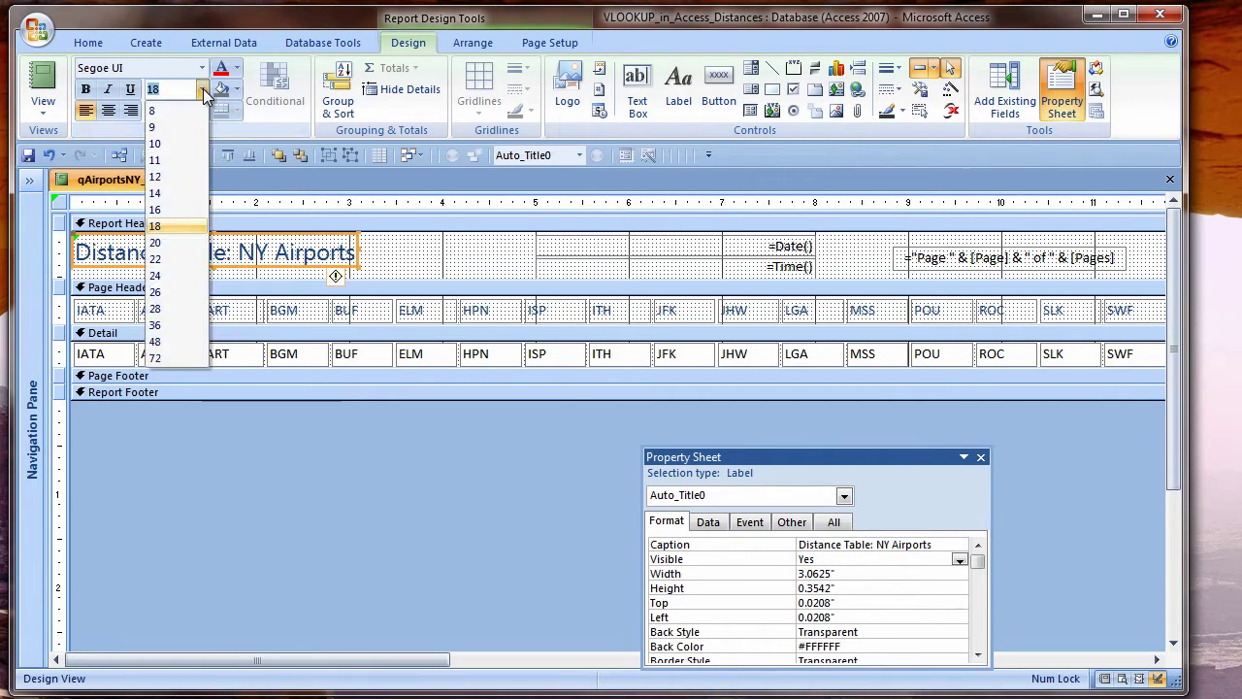
pyautogui.click(159, 191)
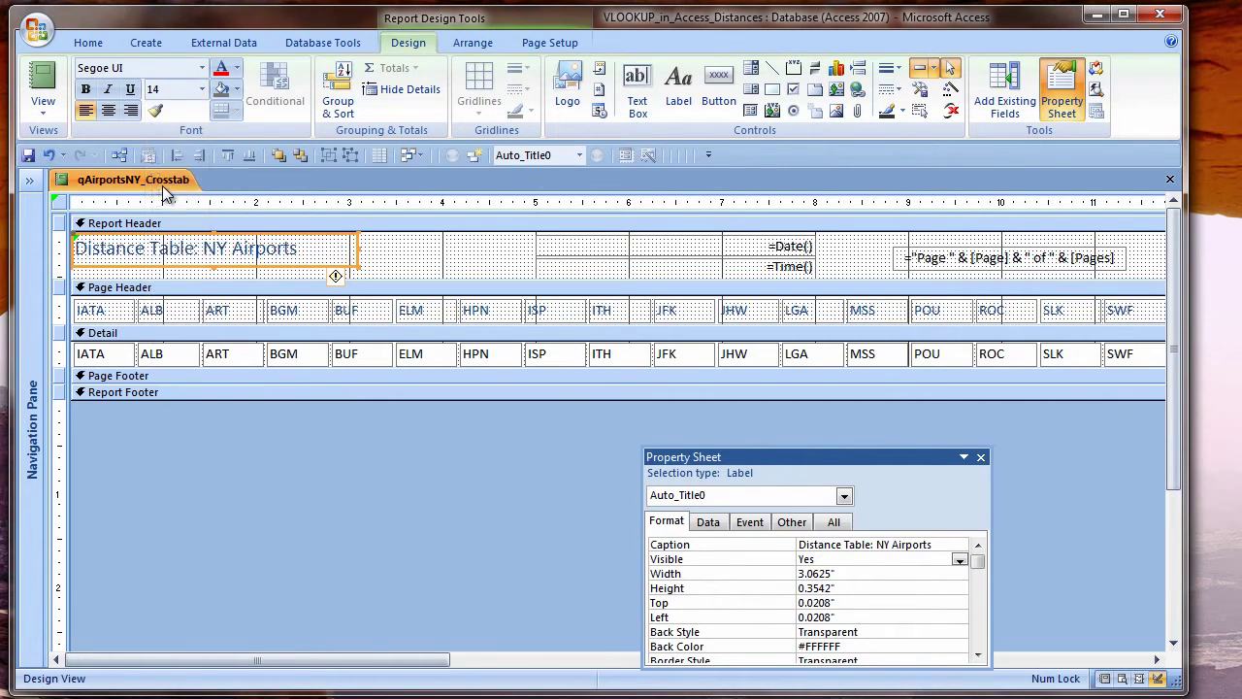
pyautogui.click(86, 89)
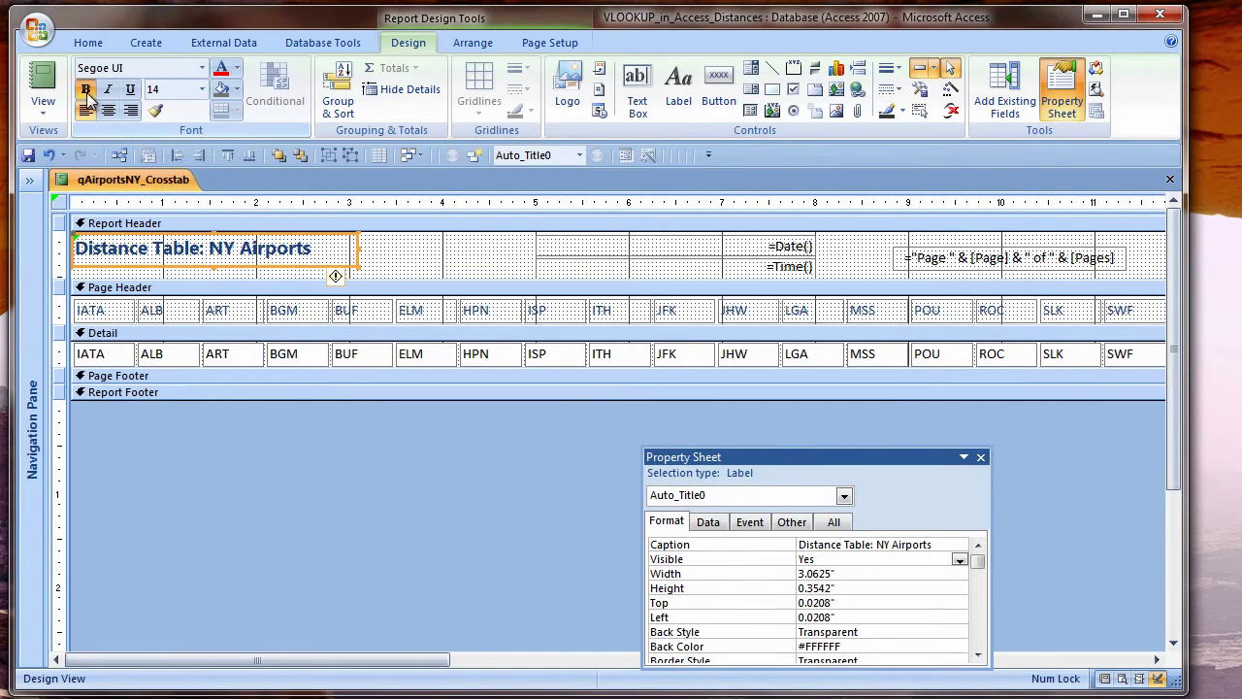
pyautogui.doubleClick(356, 264)
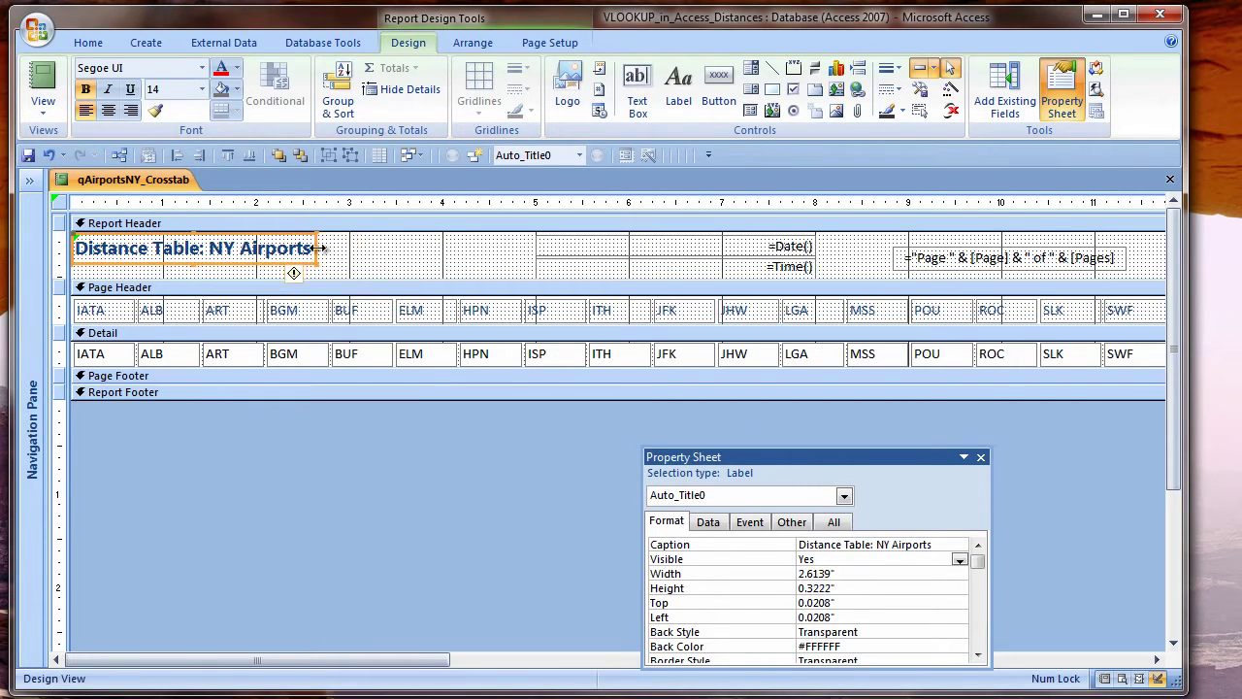
pyautogui.moveTo(322, 247); pyautogui.dragTo(328, 248)
# - Drag the report's right edge left so it ends just past the UCA column
pyautogui.click(188, 411)
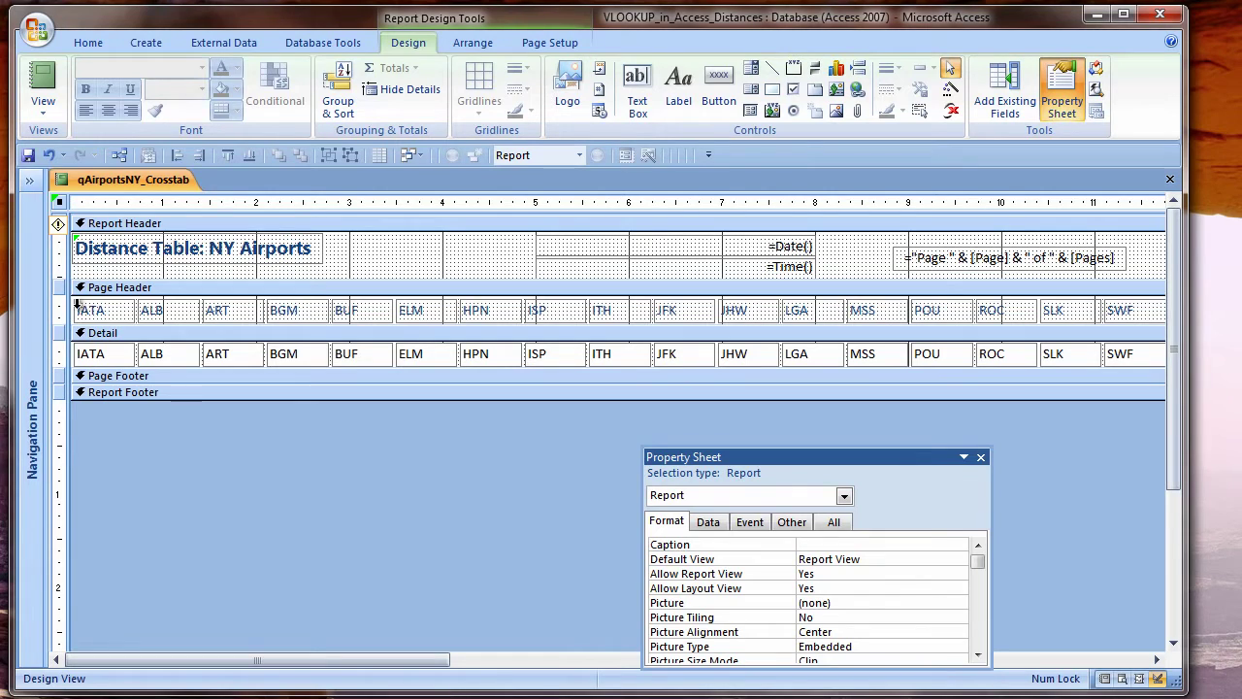
pyautogui.click(76, 305)
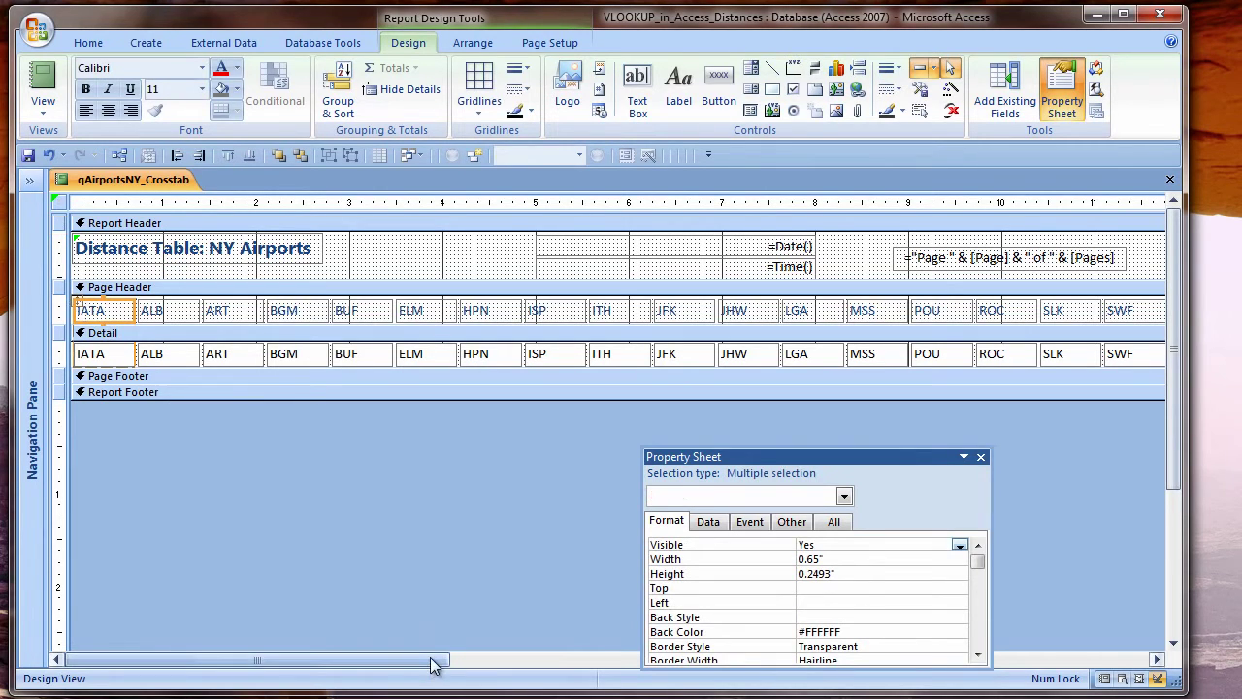
pyautogui.click(1056, 661)
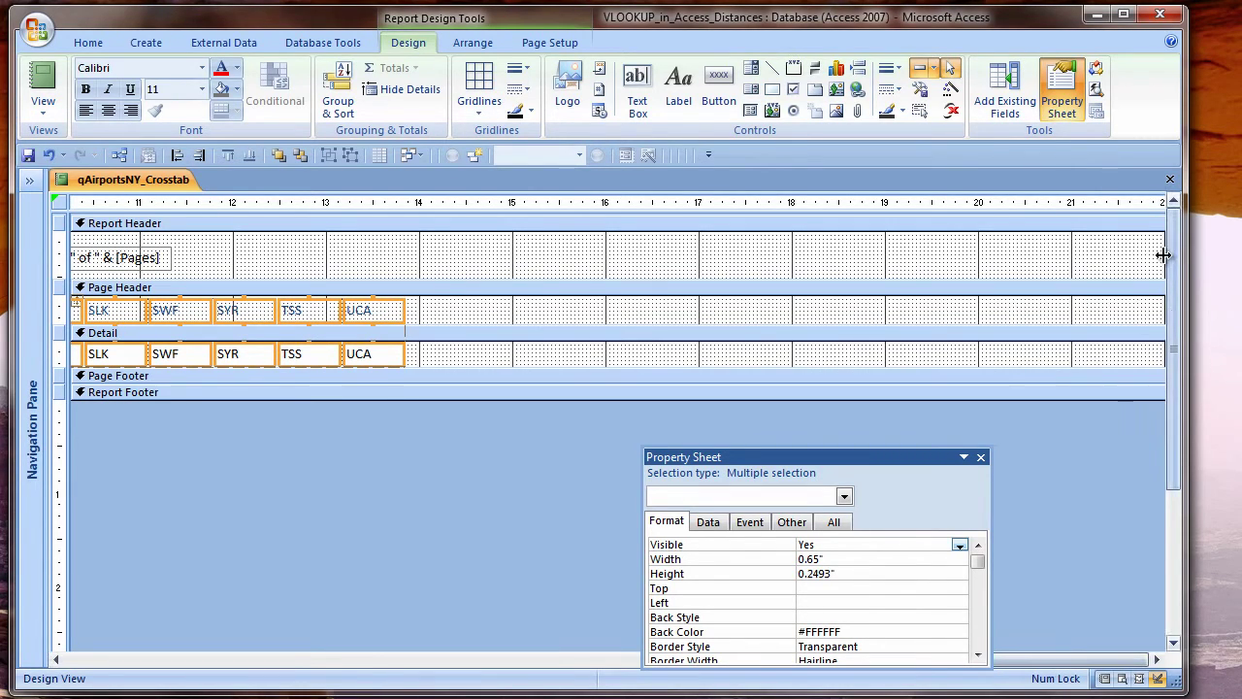
pyautogui.moveTo(1163, 254); pyautogui.dragTo(474, 263)
# - Set the report page to Landscape orientation on Legal-size paper in Page Setup
pyautogui.click(549, 42)
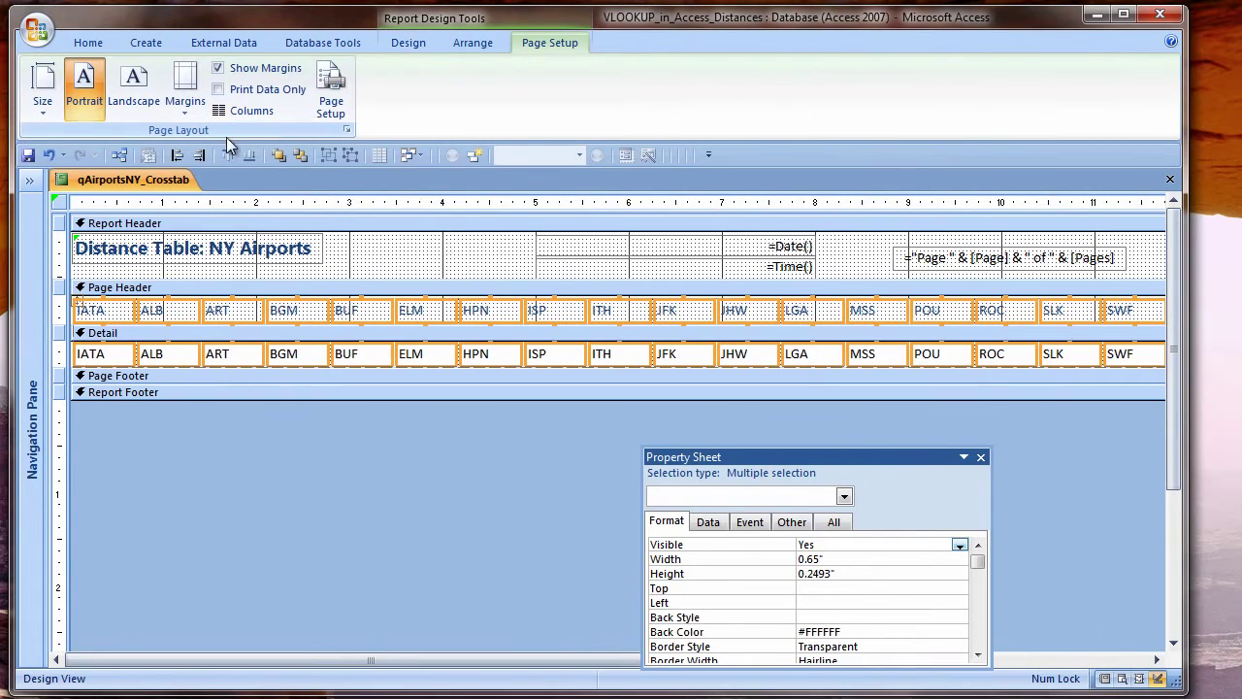
pyautogui.click(346, 130)
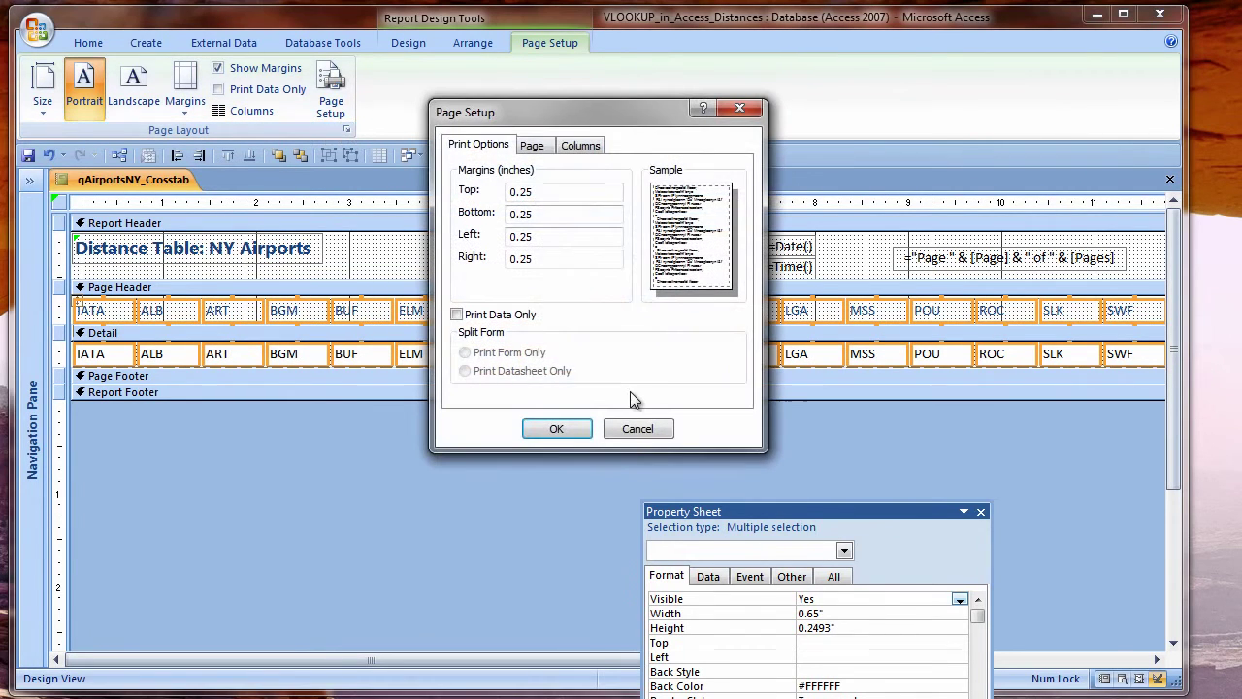
pyautogui.click(534, 145)
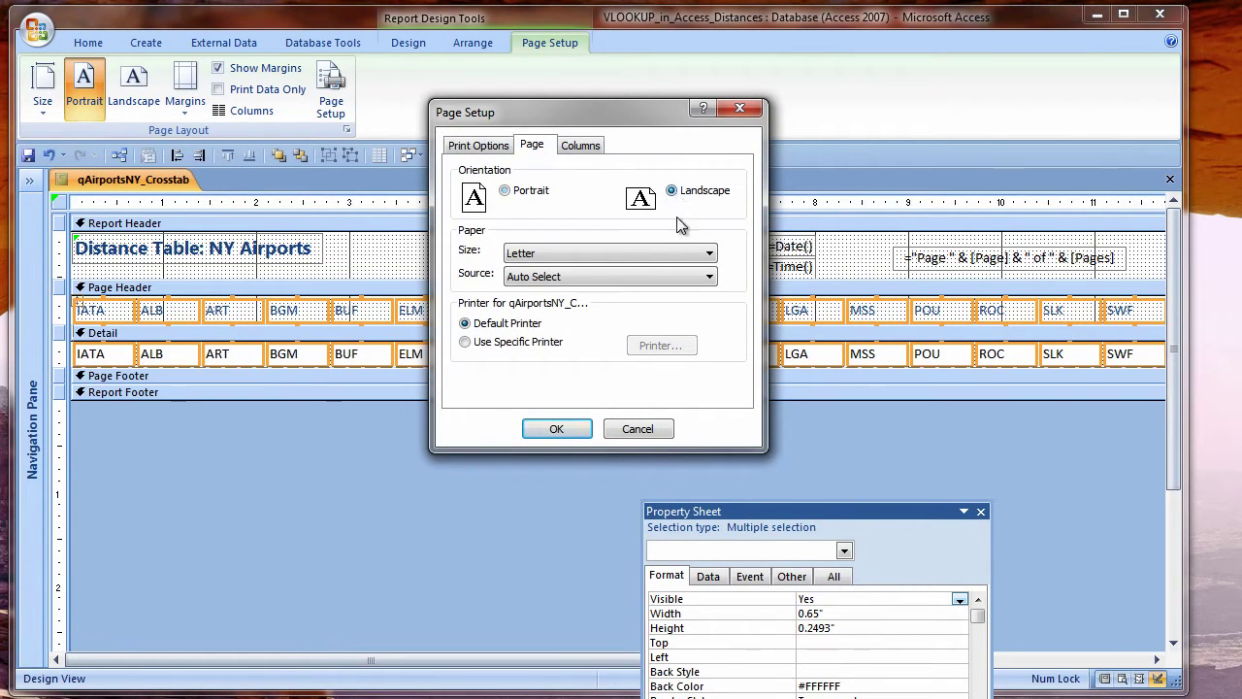
pyautogui.click(709, 254)
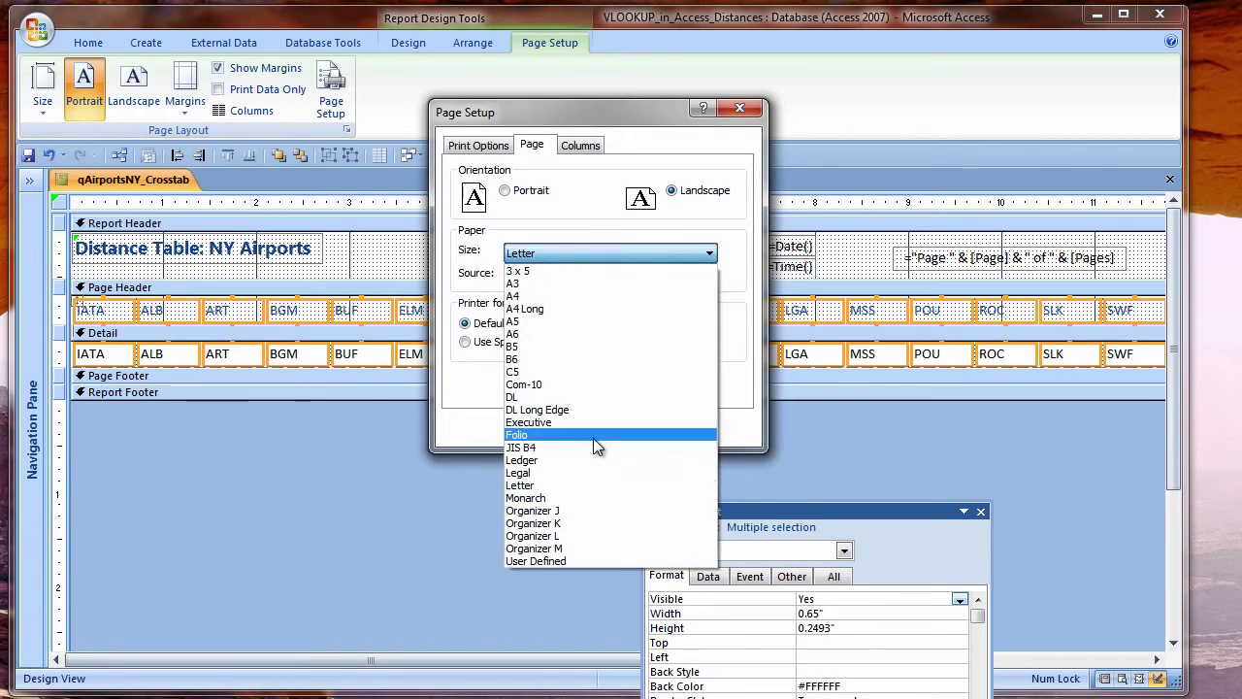
pyautogui.click(564, 473)
pyautogui.click(565, 430)
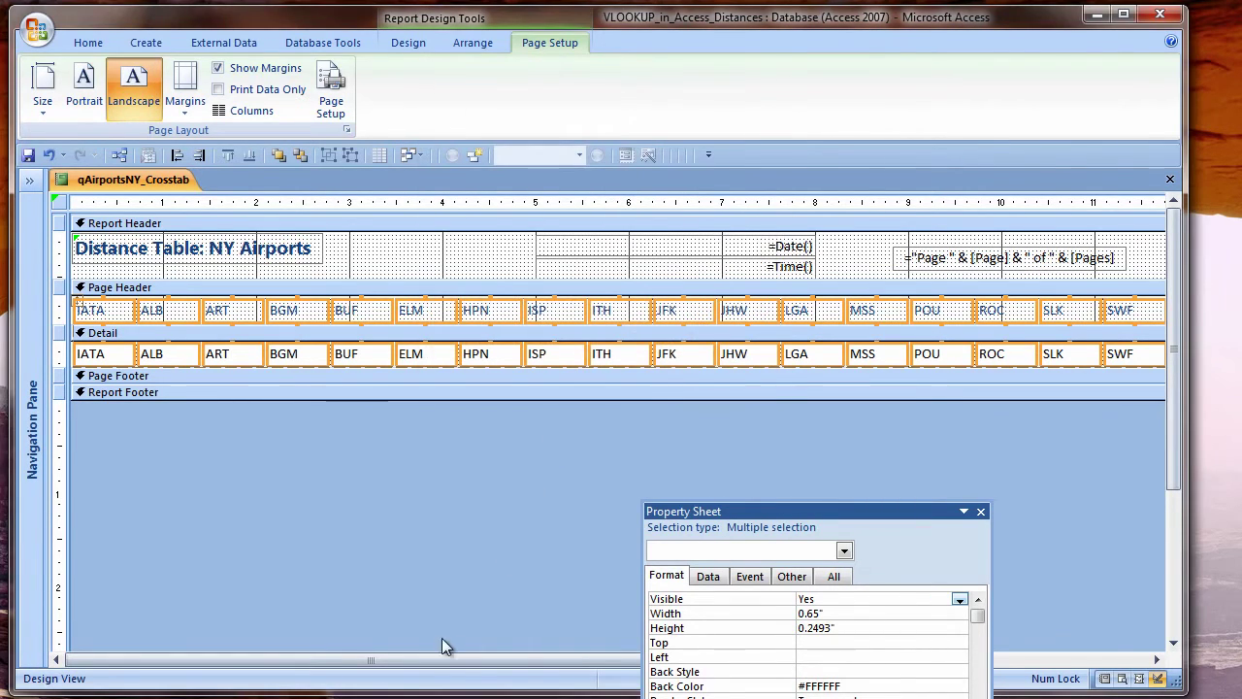
pyautogui.click(1034, 661)
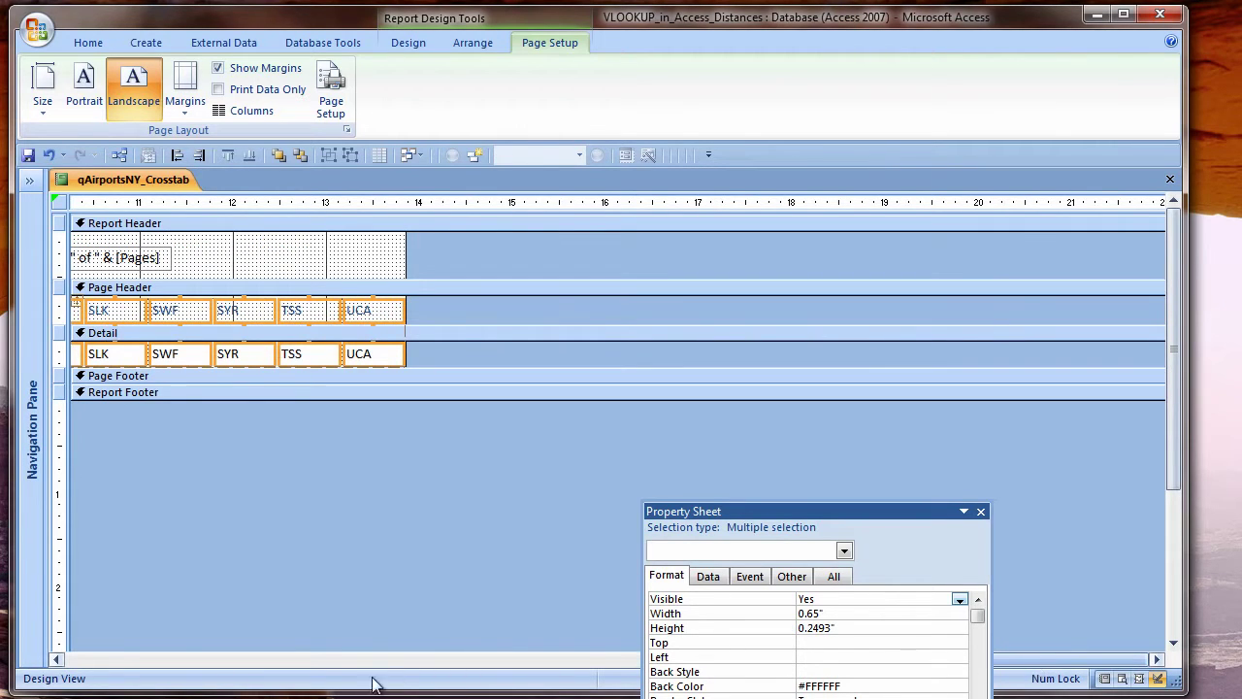
# - Remove the column controls from their layout
pyautogui.click(97, 661)
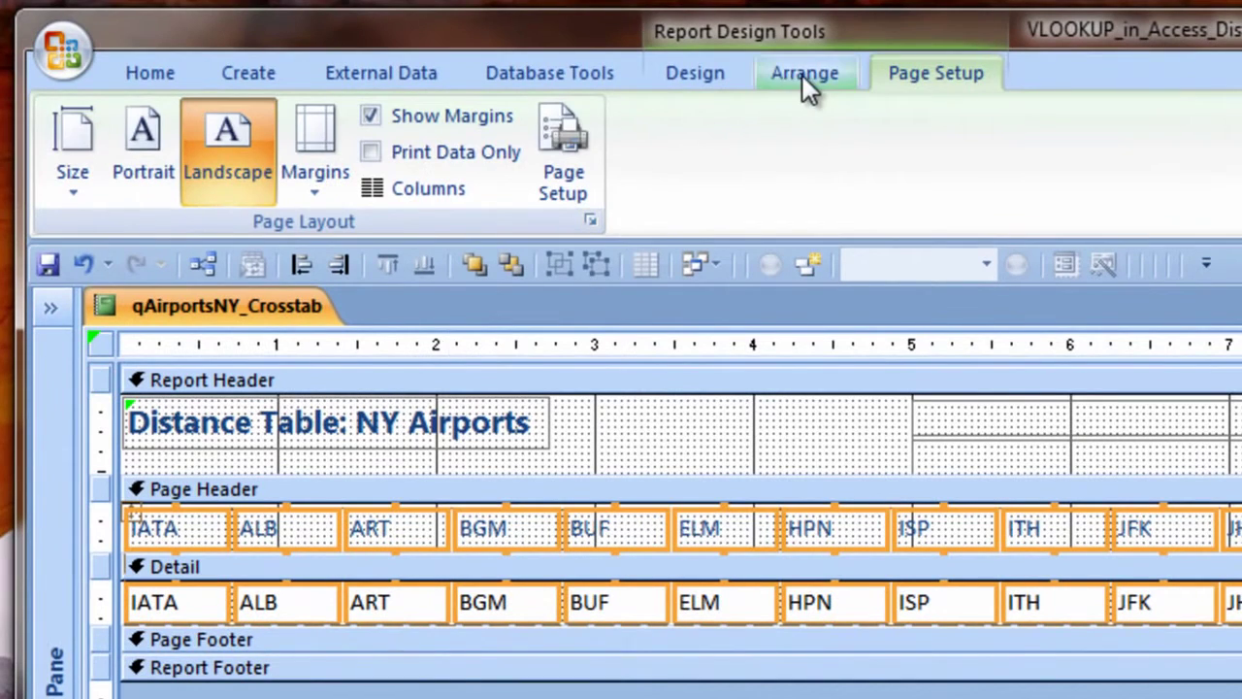
pyautogui.click(804, 74)
pyautogui.click(370, 135)
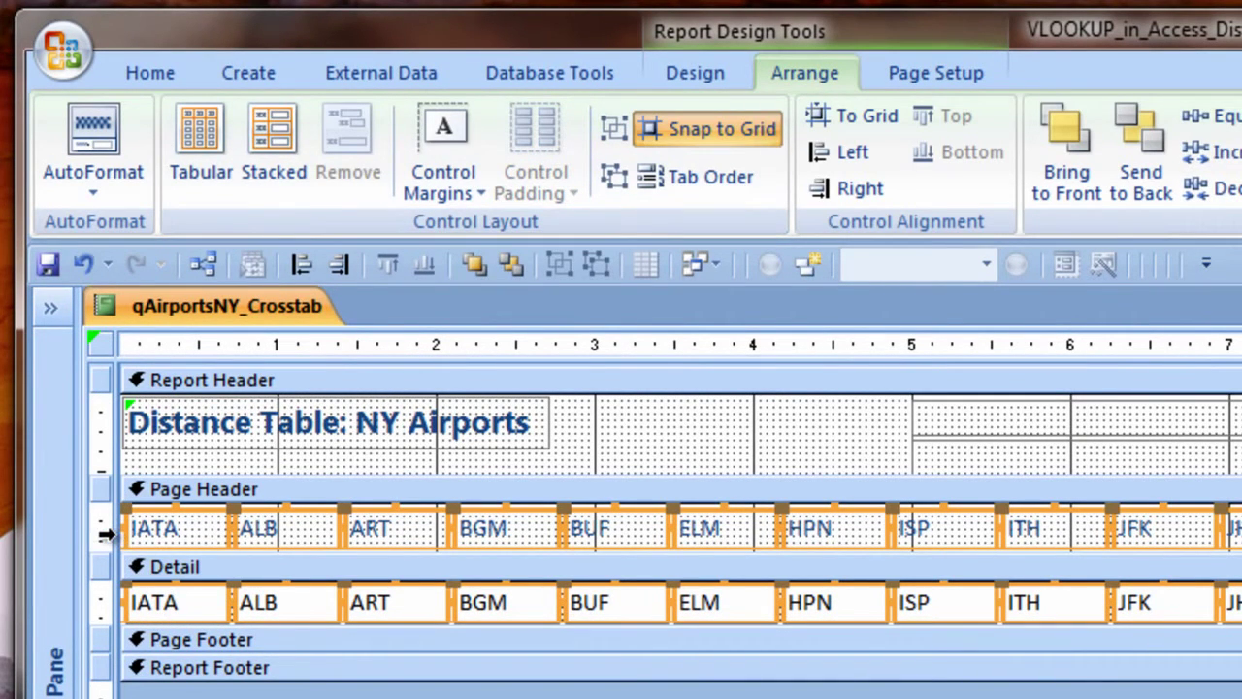
# - Align the heading and detail controls left and drag them flush to the left margin
pyautogui.click(105, 601)
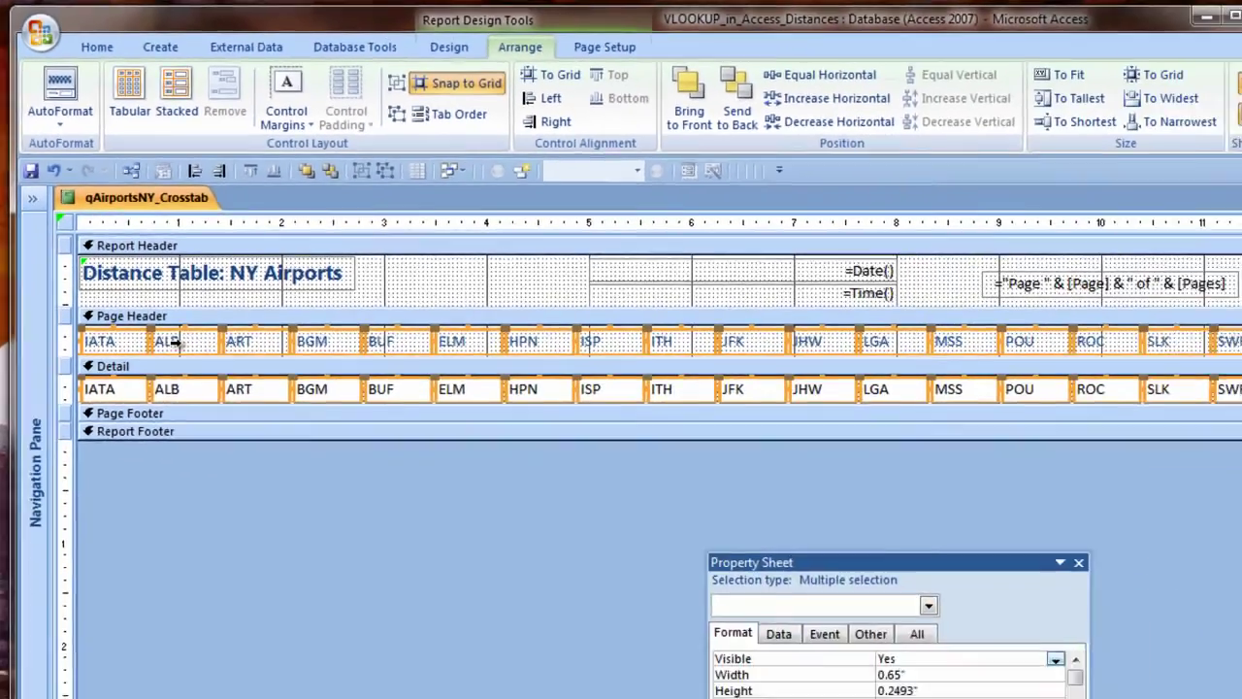
pyautogui.rightClick(268, 530)
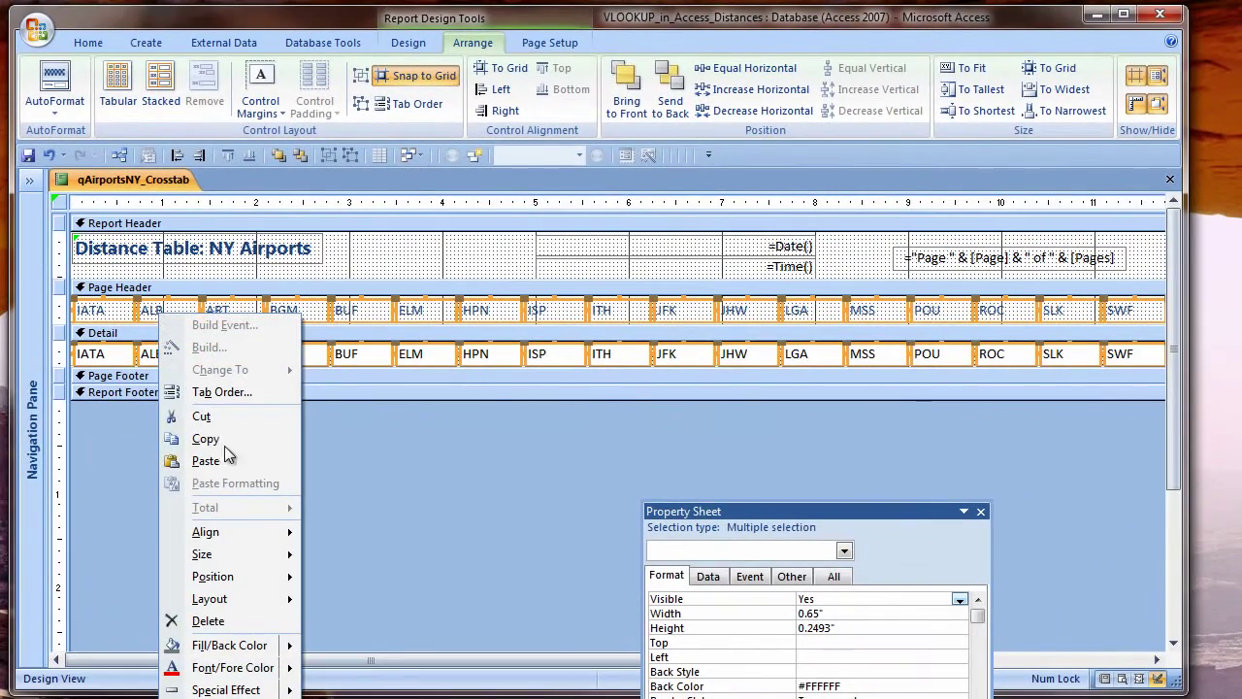
pyautogui.moveTo(265, 539)
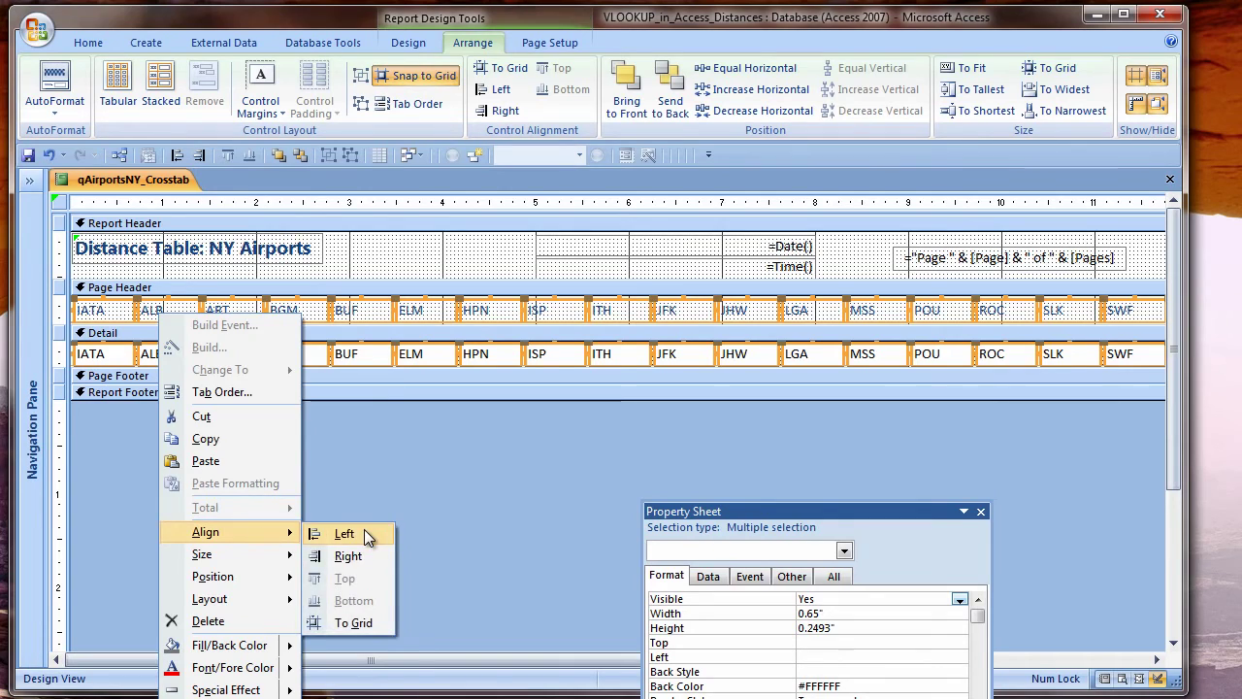
pyautogui.click(363, 529)
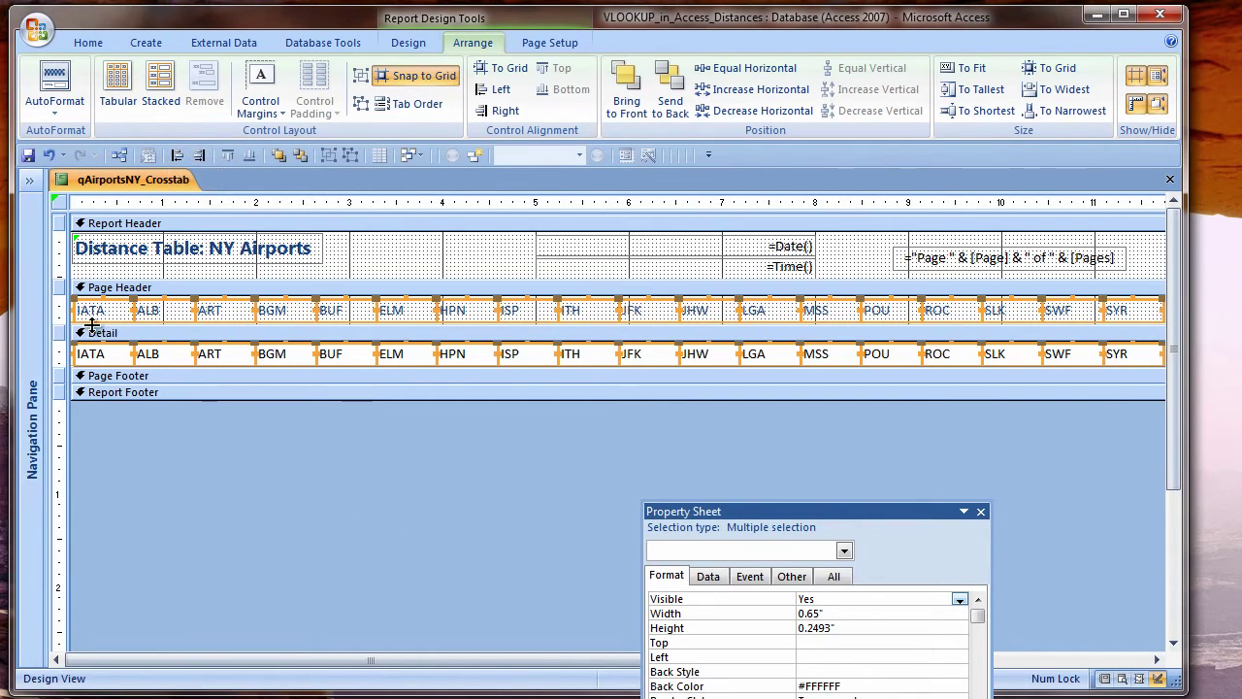
pyautogui.moveTo(105, 319); pyautogui.dragTo(74, 312)
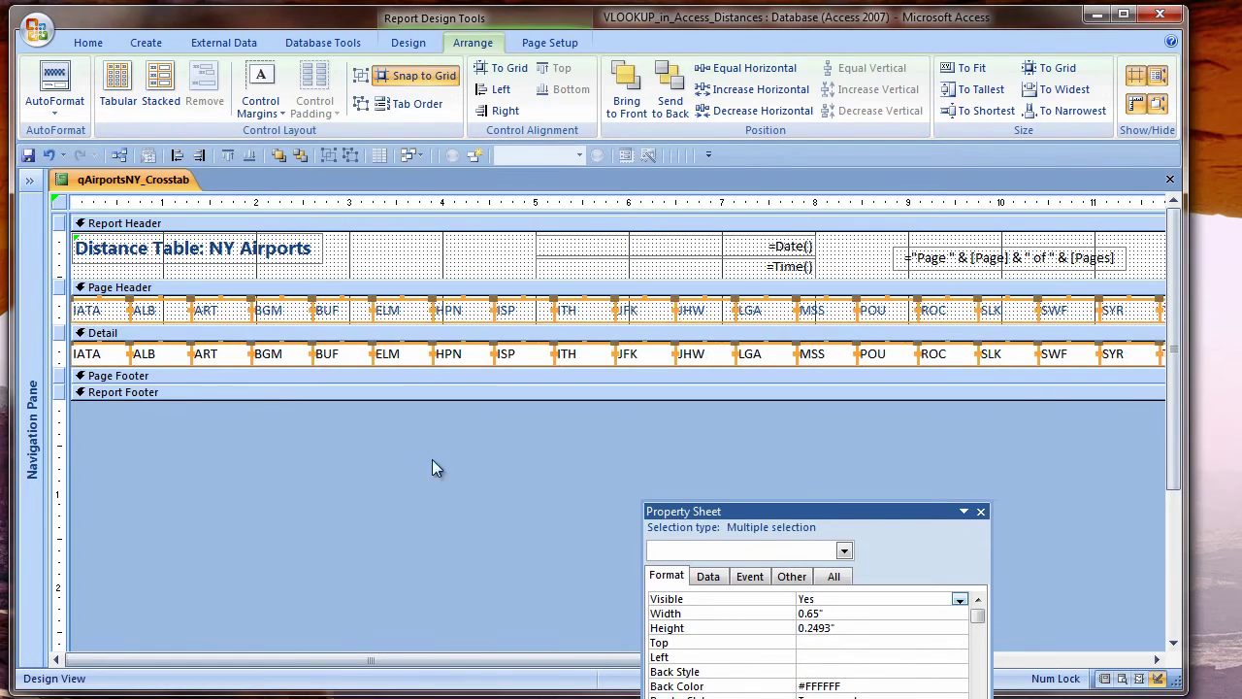
# - Select the whole report and set its Width property to 13 inches
pyautogui.click(1075, 660)
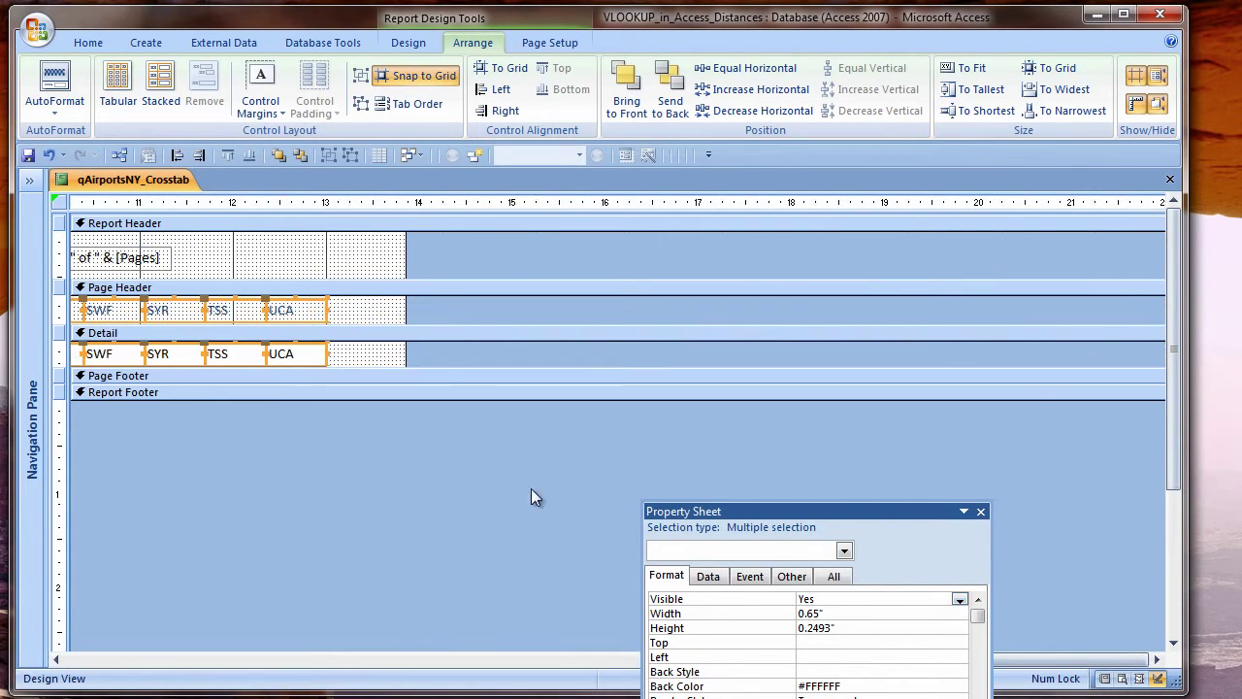
pyautogui.click(60, 199)
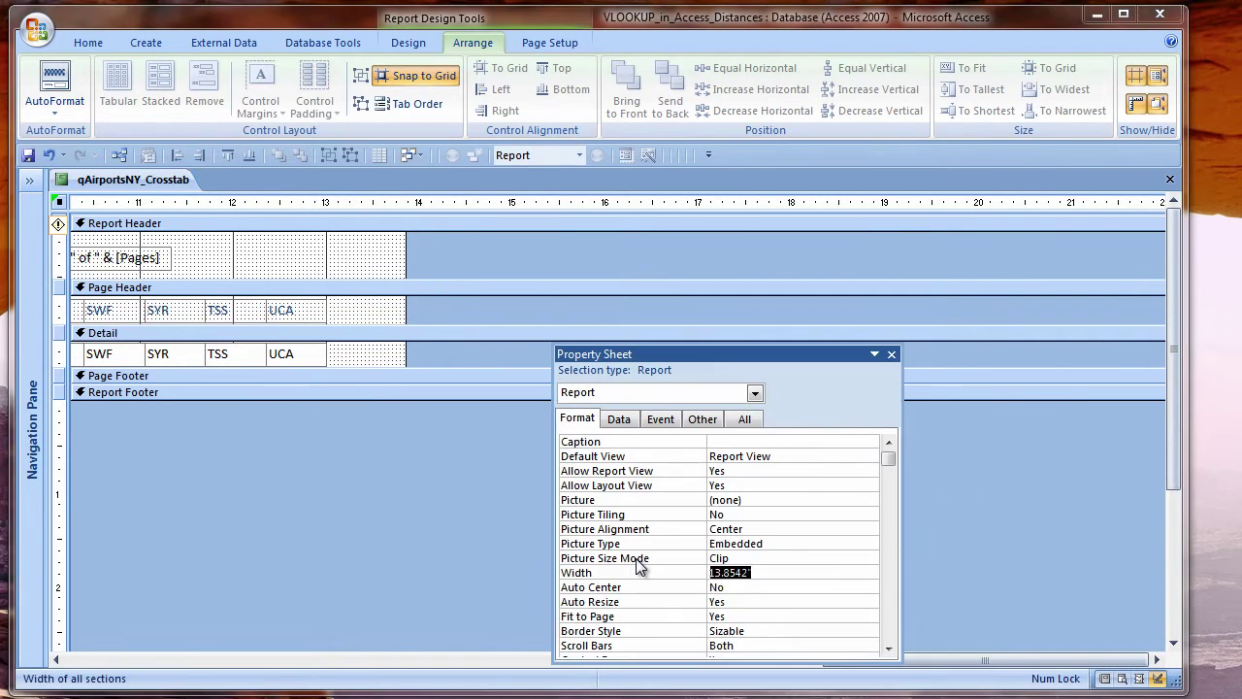
pyautogui.write('2')
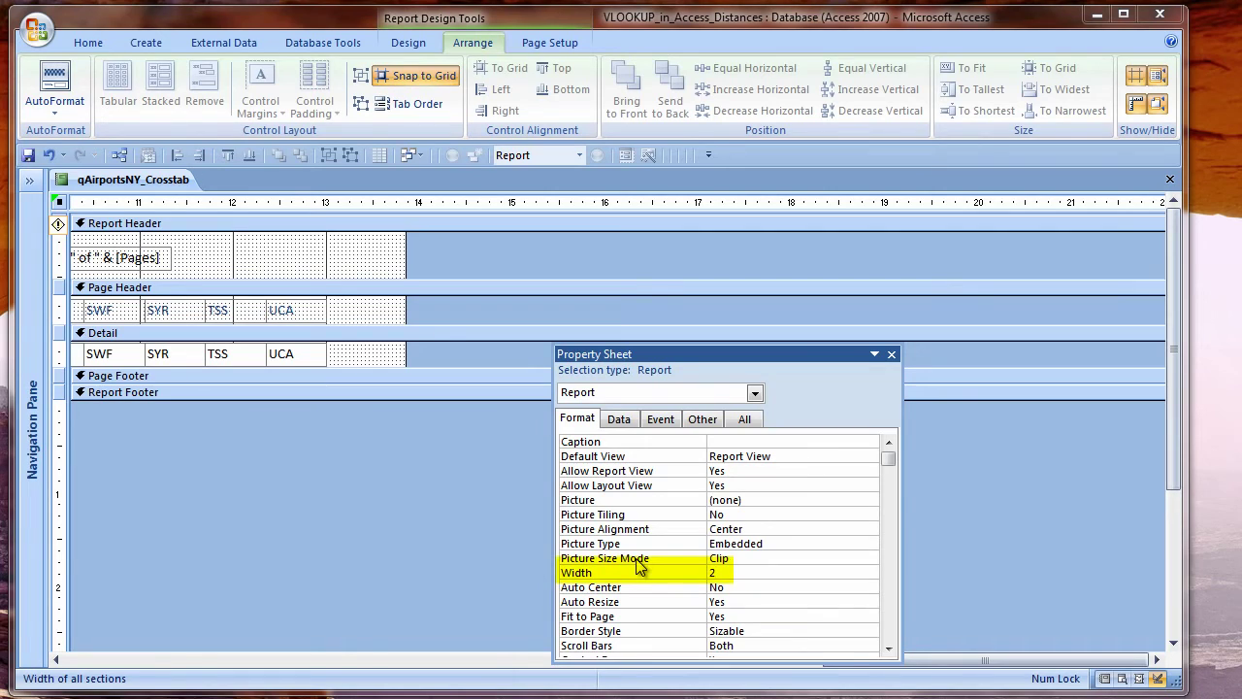
pyautogui.press('Return')
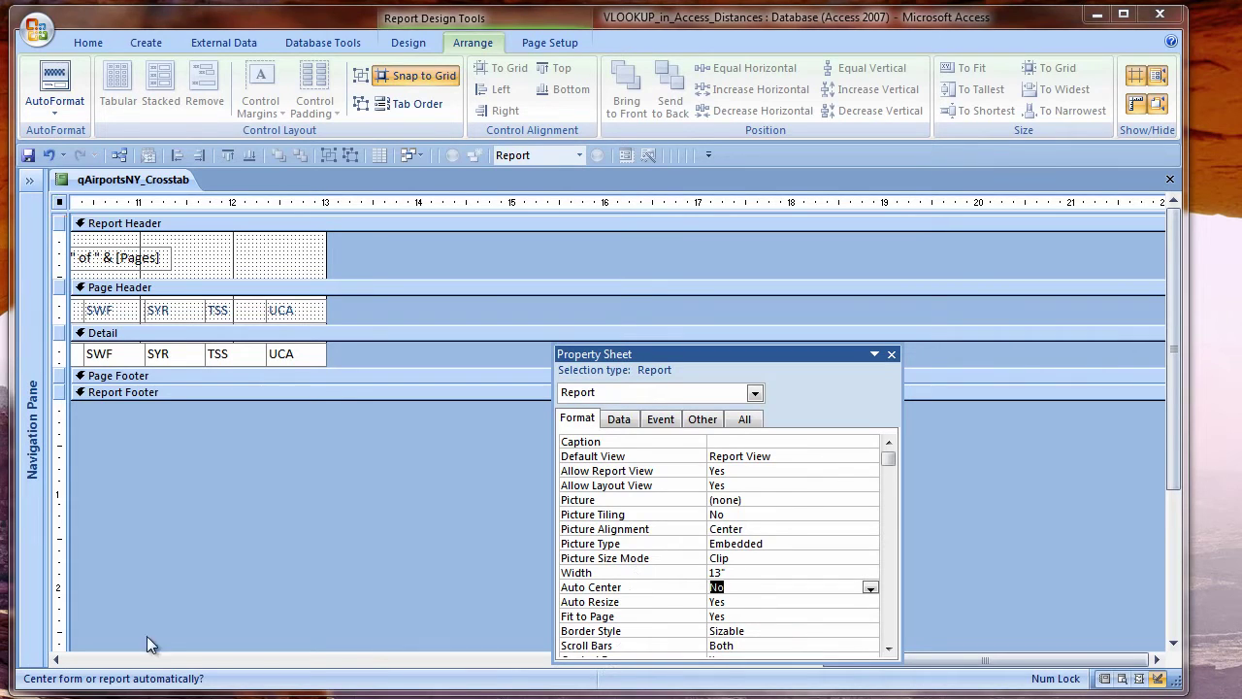
pyautogui.click(82, 660)
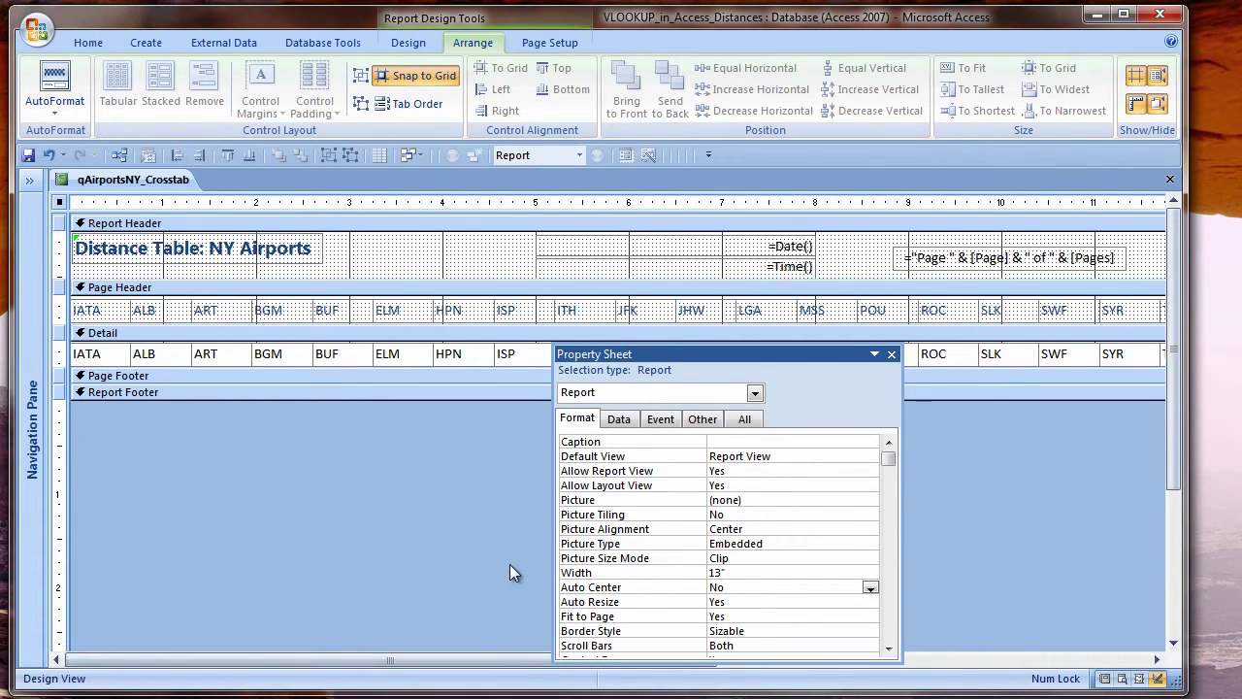
# - Right-align and bold the selected column heading labels
pyautogui.moveTo(680, 355); pyautogui.dragTo(721, 369)
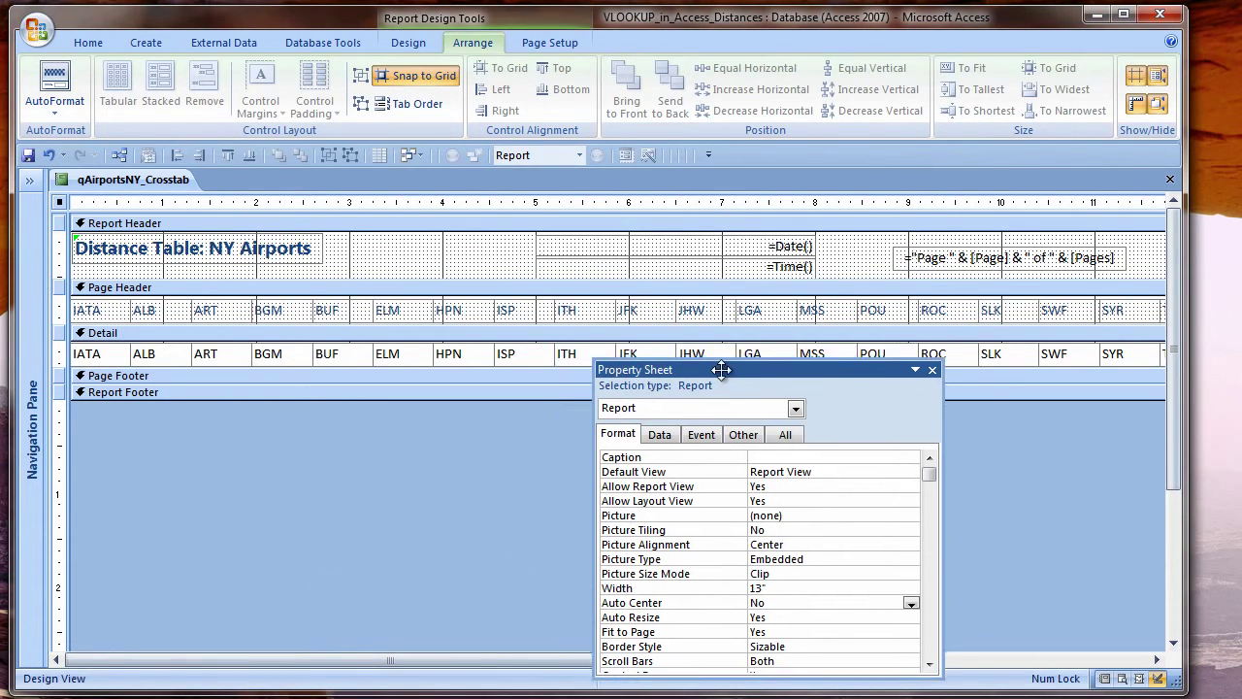
pyautogui.moveTo(155, 417); pyautogui.dragTo(980, 310)
pyautogui.click(88, 43)
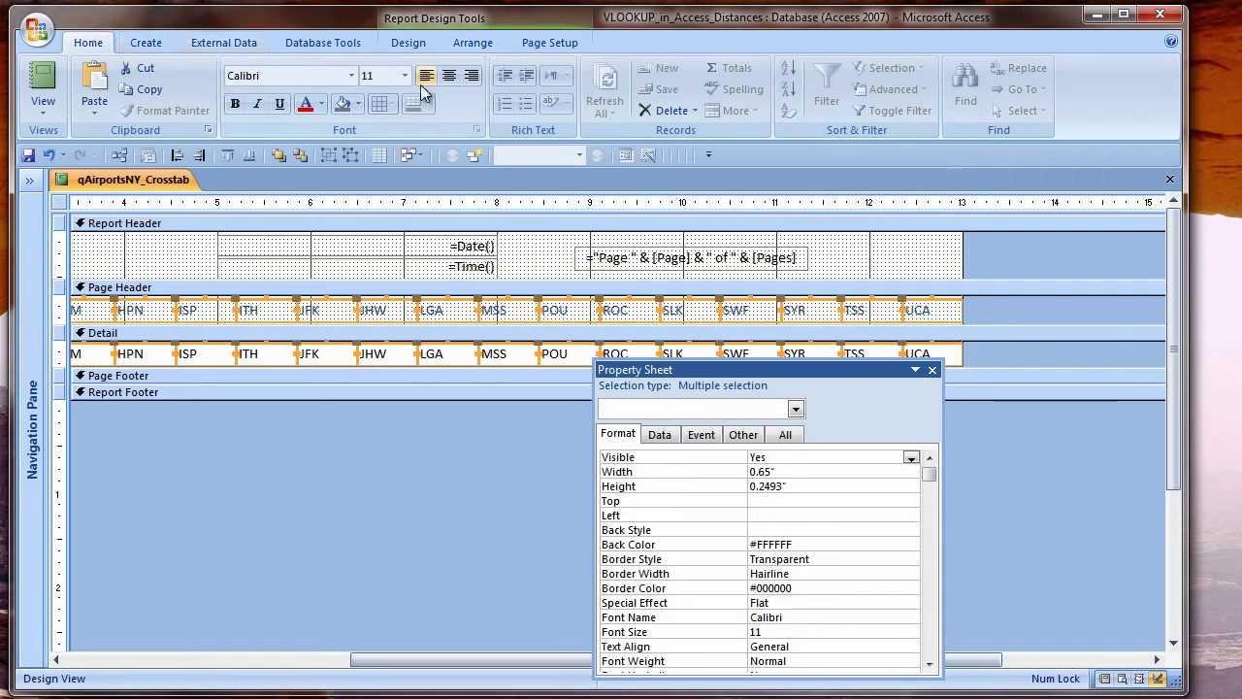
pyautogui.click(472, 76)
pyautogui.click(235, 104)
# - Make the IATA field in the Detail row bold
pyautogui.moveTo(355, 661); pyautogui.dragTo(35, 658)
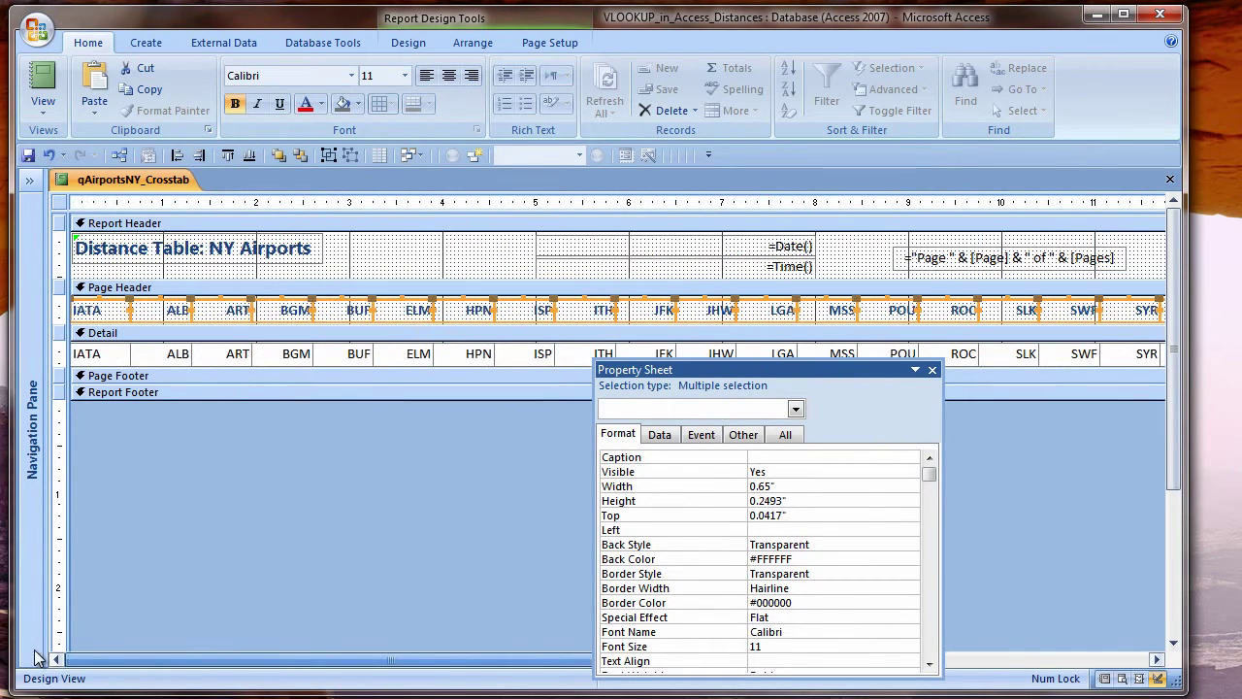
pyautogui.click(85, 354)
pyautogui.click(234, 104)
# - Set the Top property of all Detail-row fields to 0
pyautogui.click(59, 354)
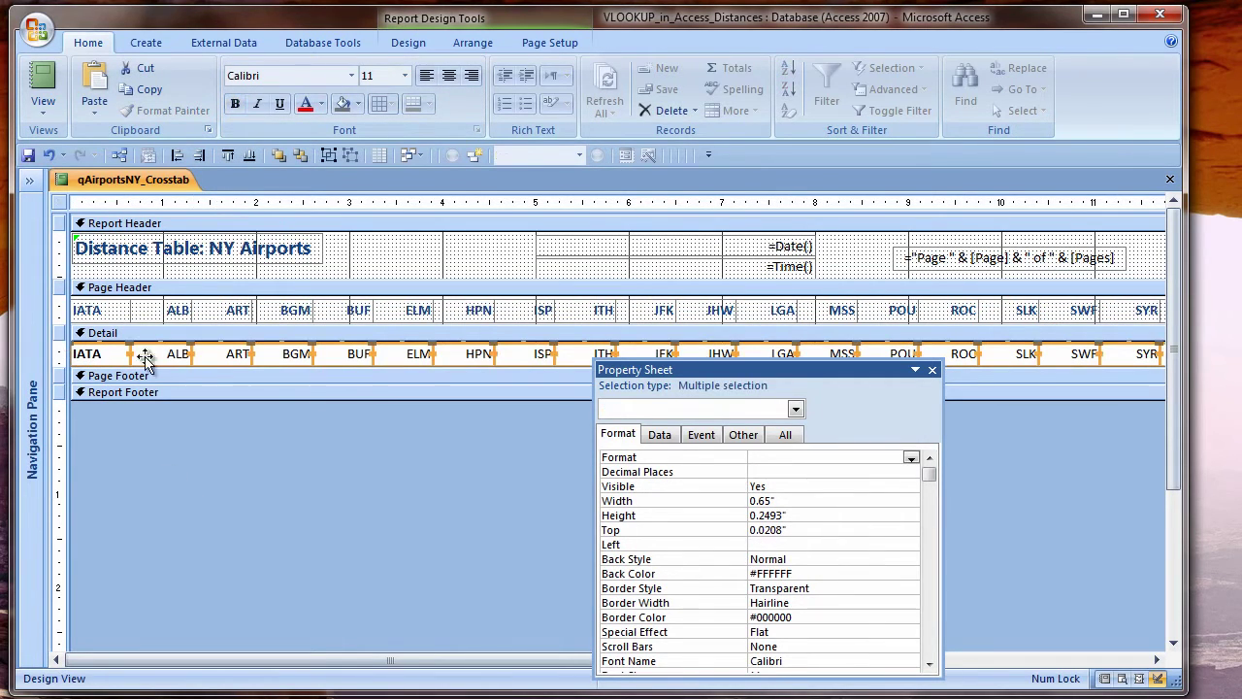
pyautogui.click(813, 529)
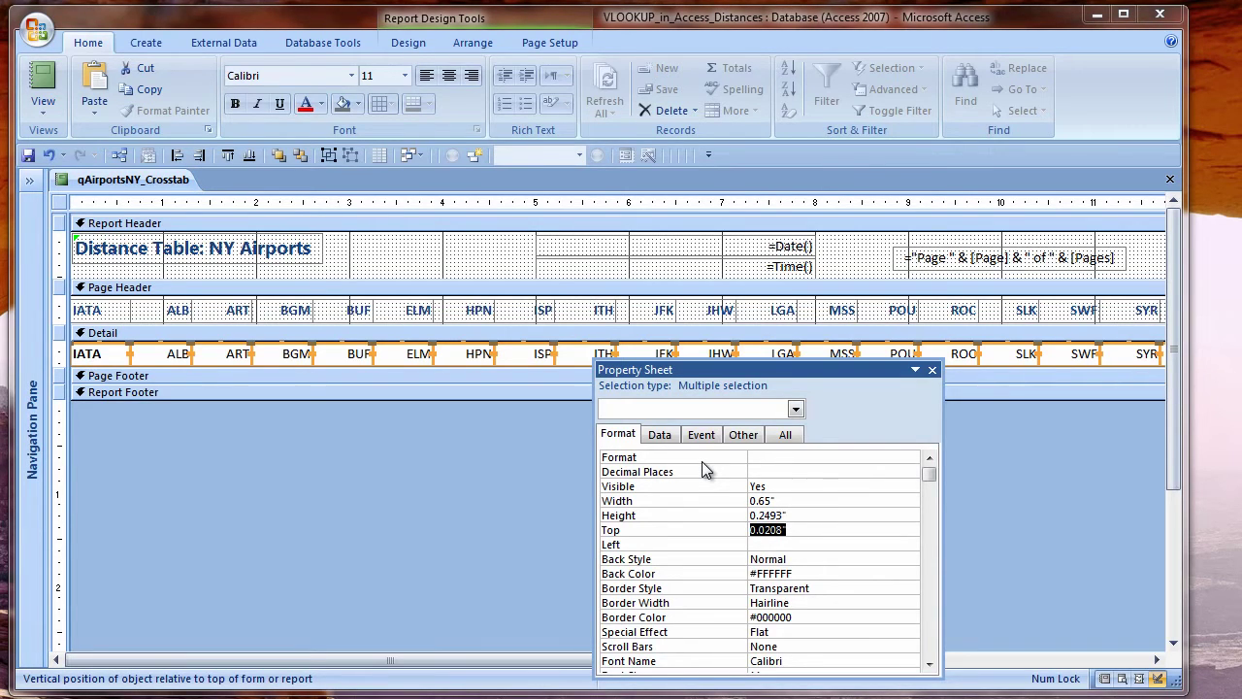
pyautogui.write('0')
pyautogui.press('Return')
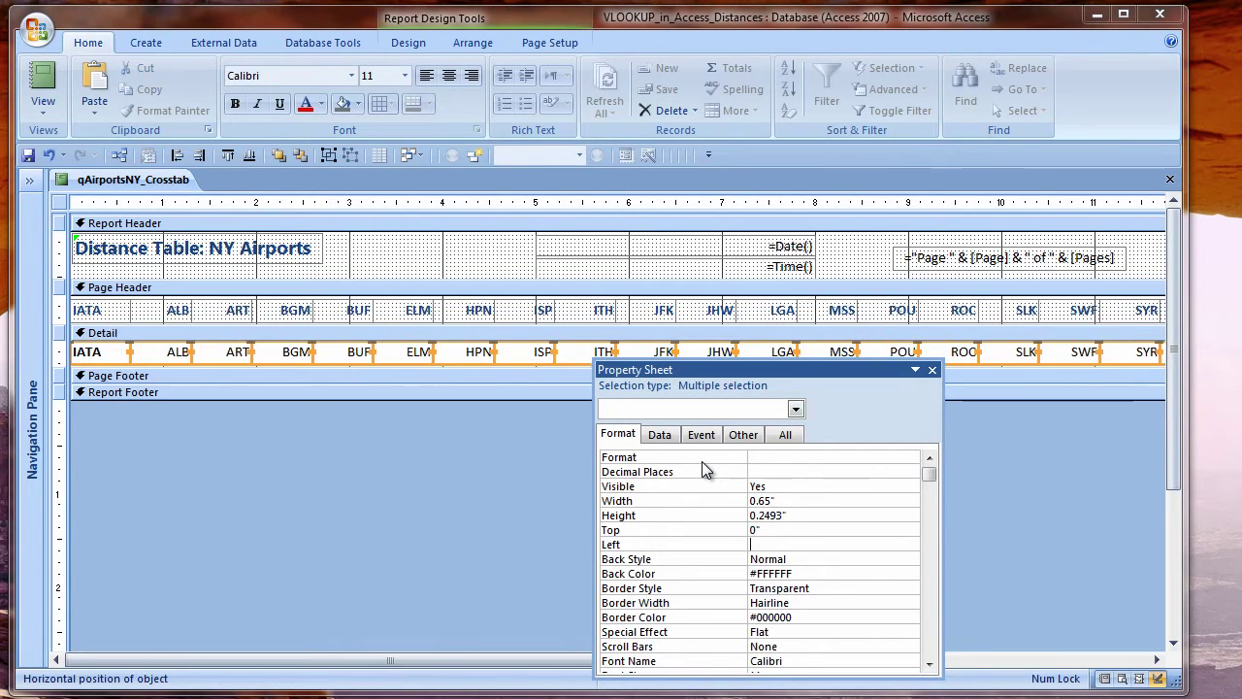
pyautogui.click(418, 366)
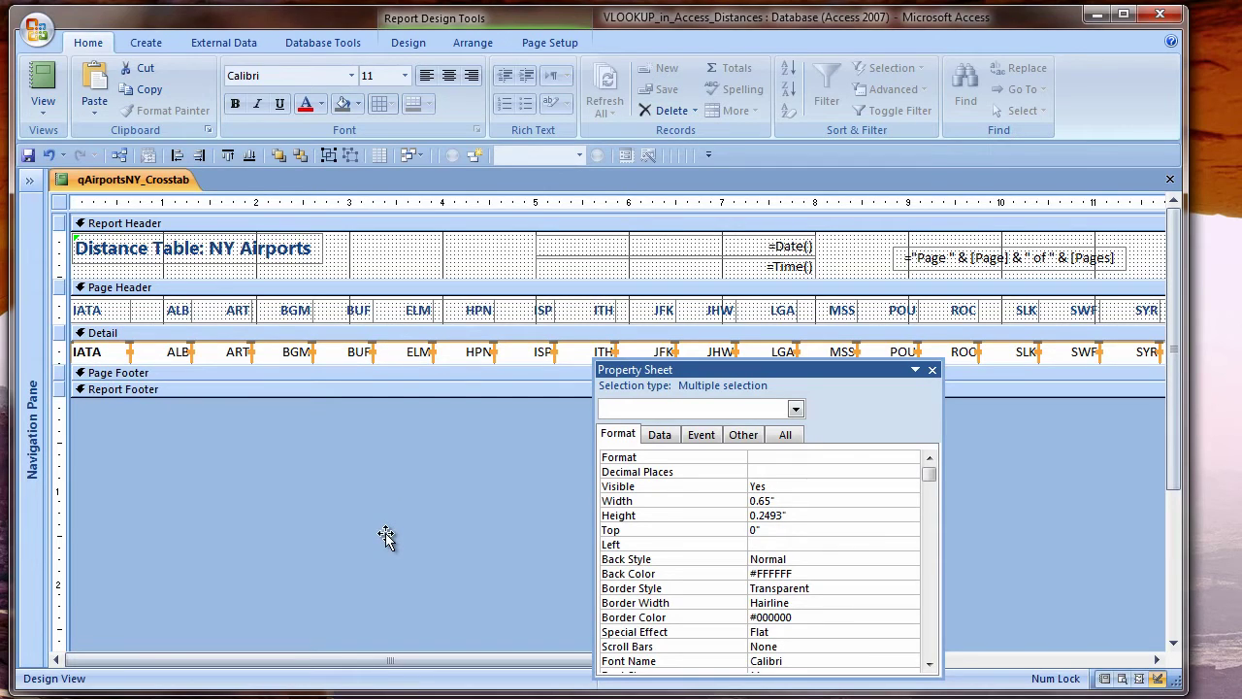
# - Add a text box named RowCounter with Control Source =1
pyautogui.click(407, 42)
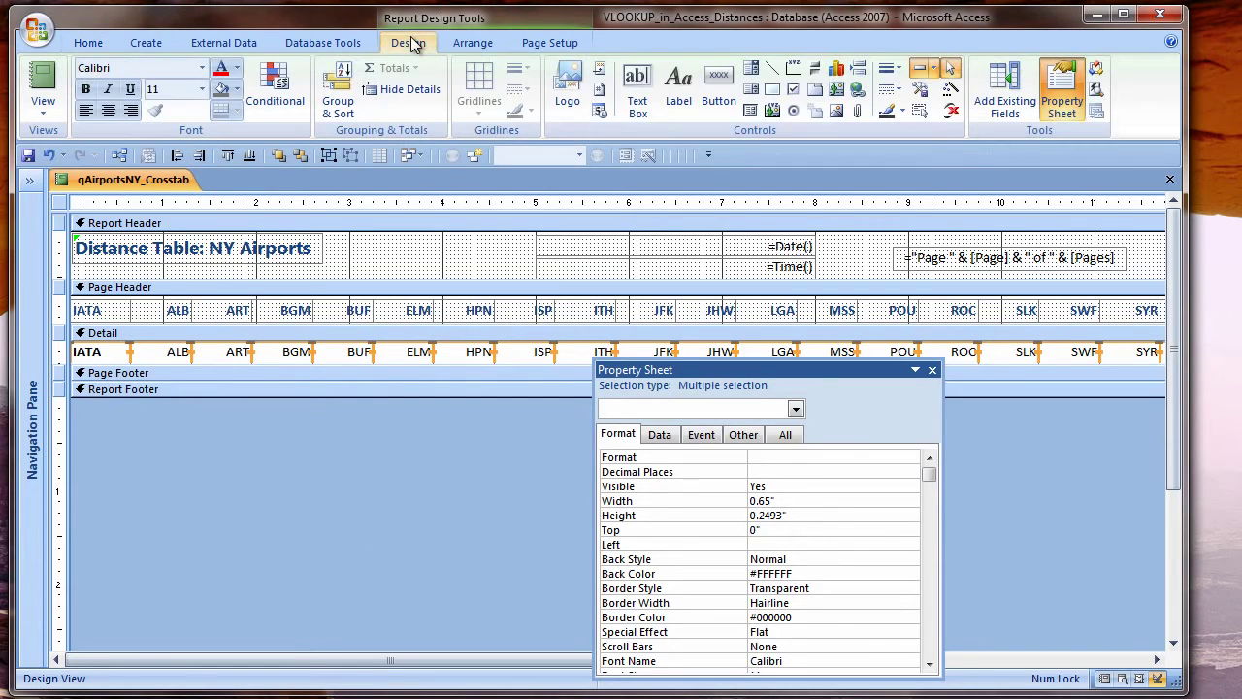
pyautogui.click(636, 83)
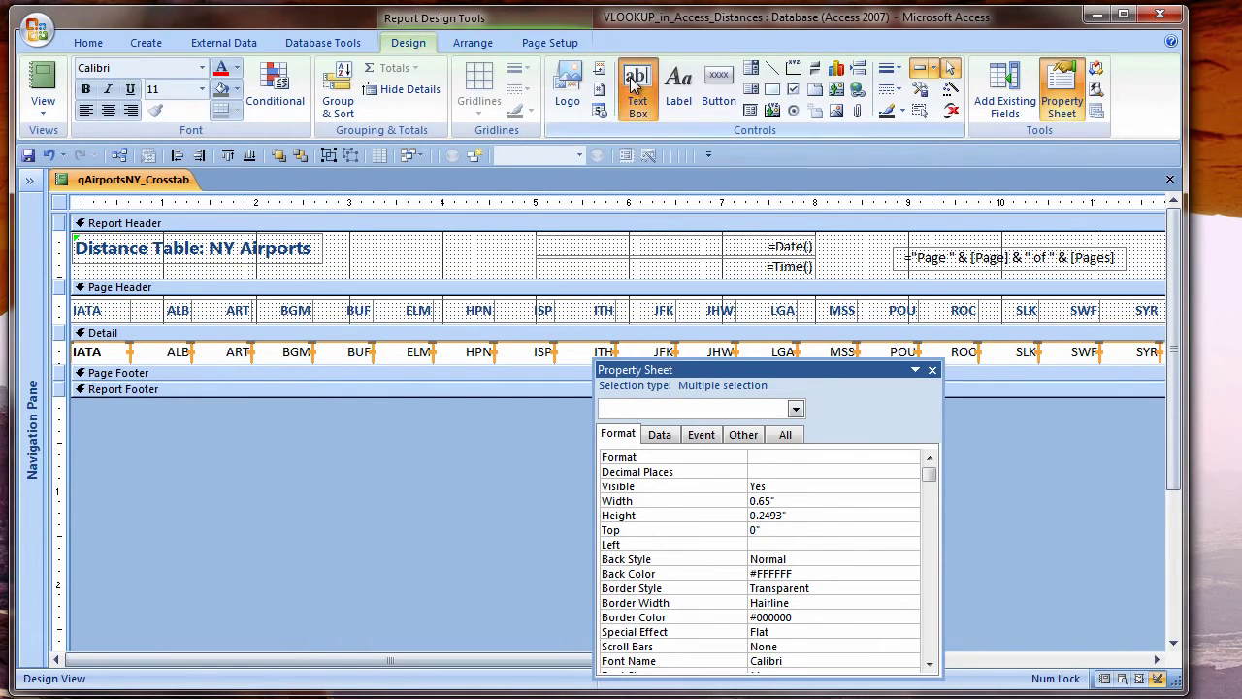
pyautogui.click(443, 243)
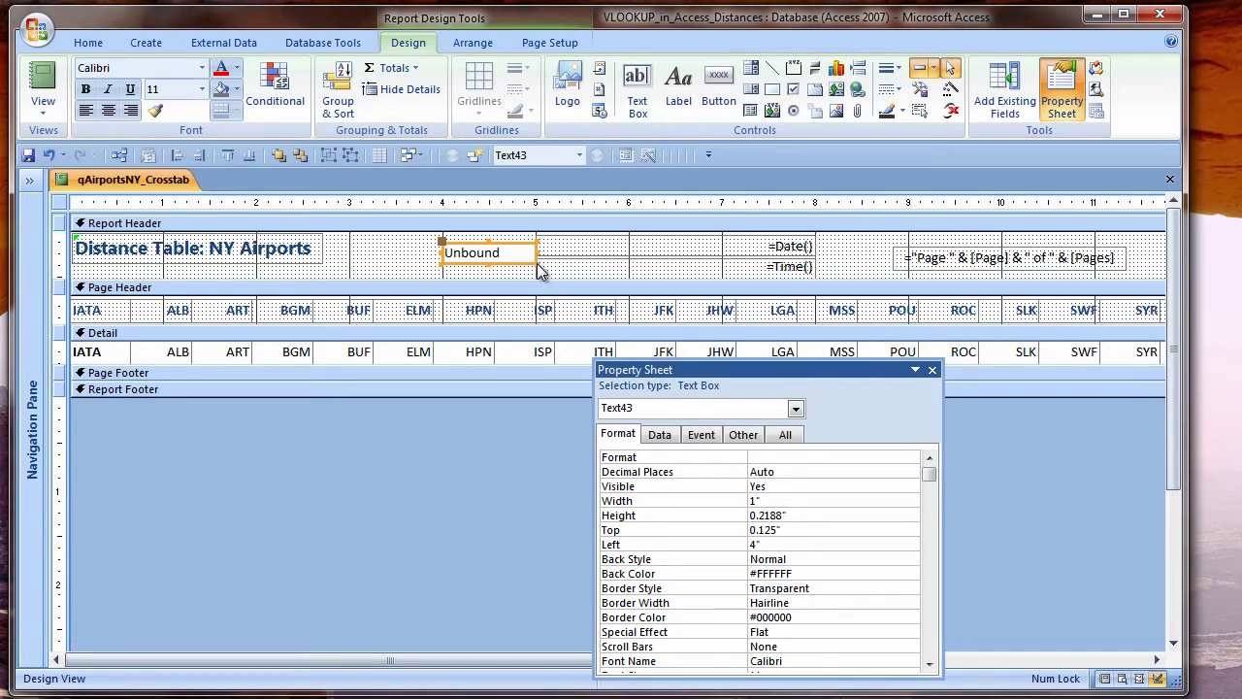
pyautogui.doubleClick(474, 264)
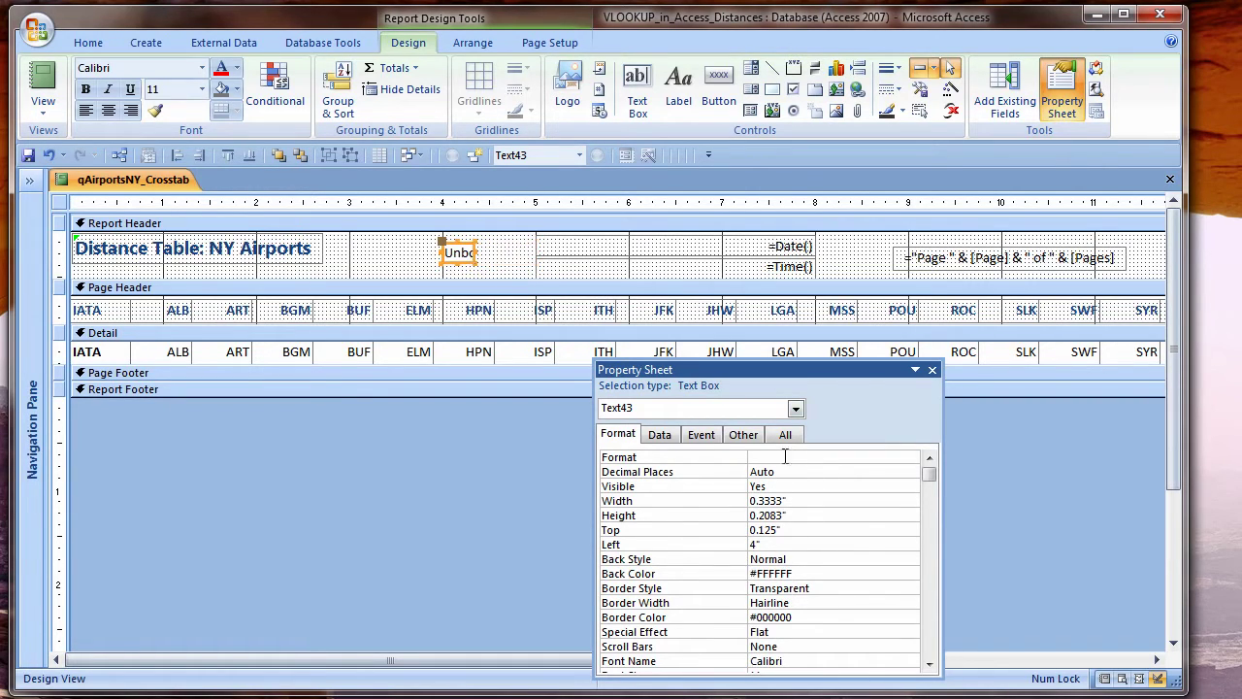
pyautogui.click(744, 434)
pyautogui.click(711, 456)
pyautogui.write('Roqw')
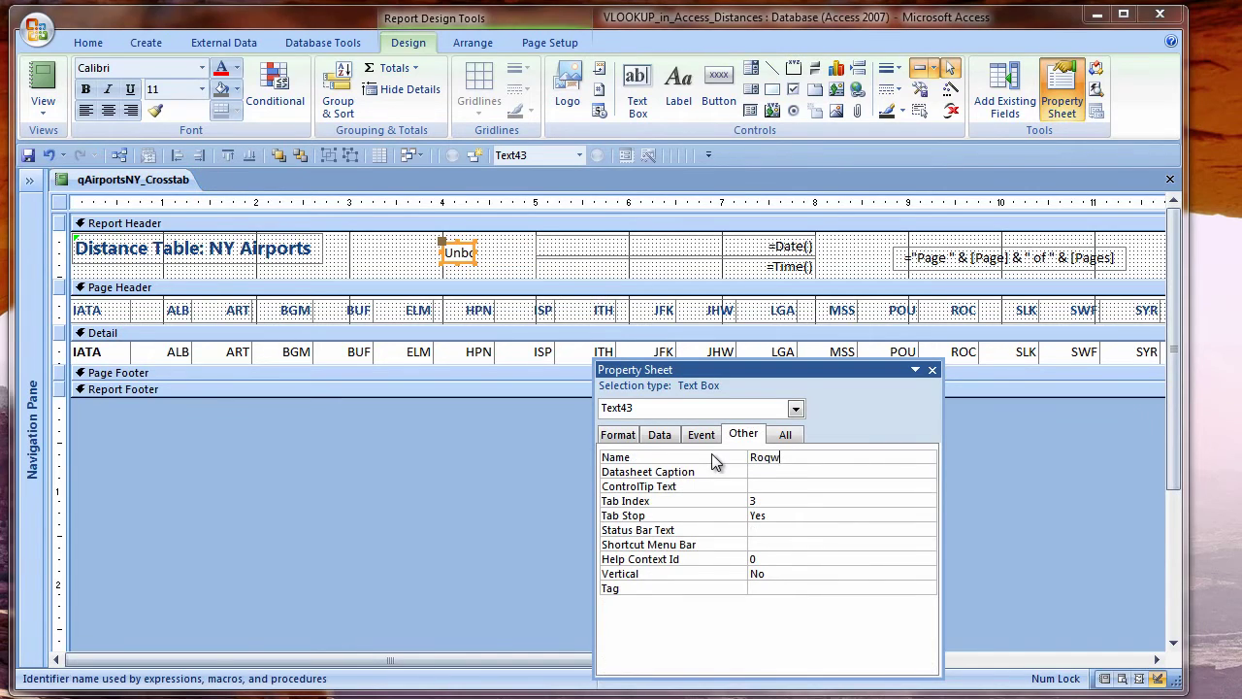
pyautogui.press('BackSpace')
pyautogui.press('BackSpace')
pyautogui.write('wCounter')
pyautogui.click(663, 436)
pyautogui.write('=1')
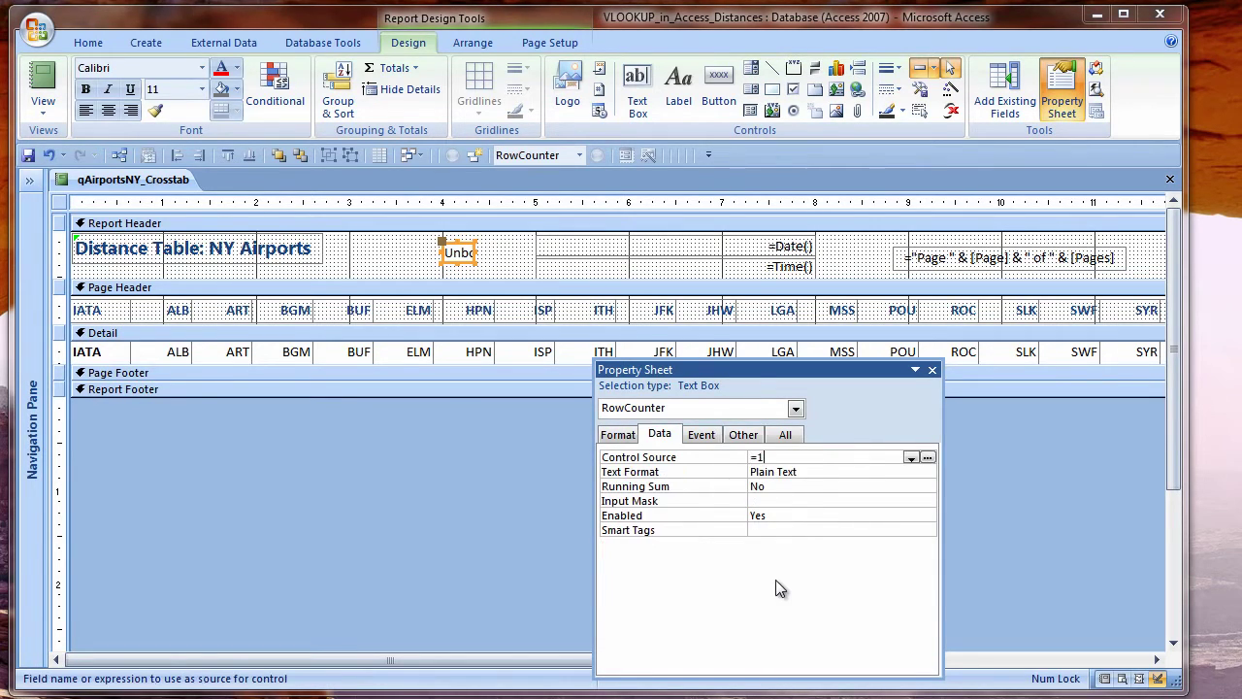
# - Make RowCounter a Running Sum Over All and move it into the Detail row beside IATA
pyautogui.click(779, 491)
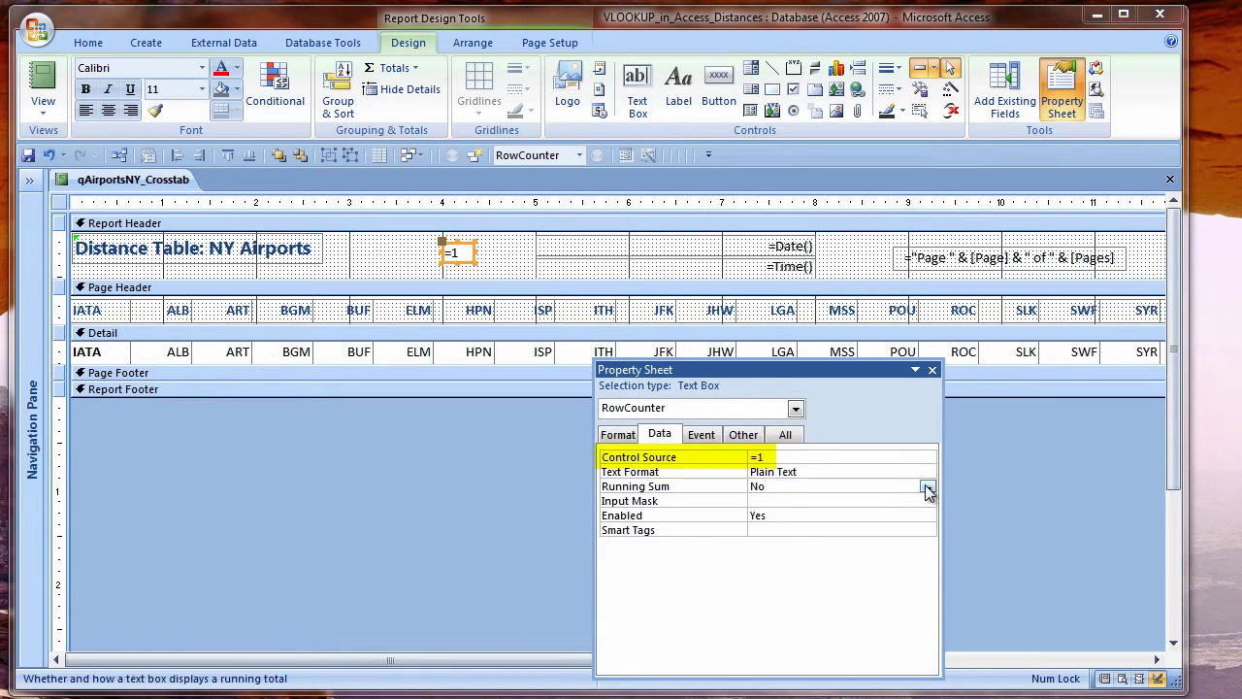
pyautogui.click(926, 488)
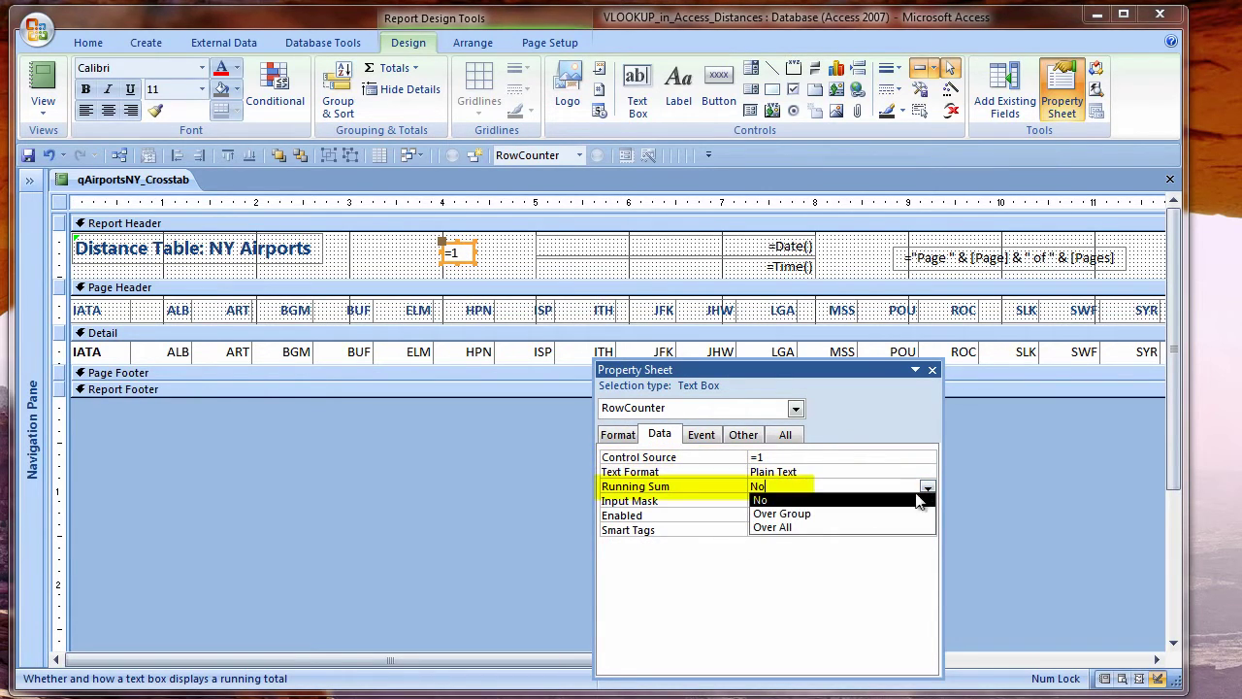
pyautogui.click(783, 529)
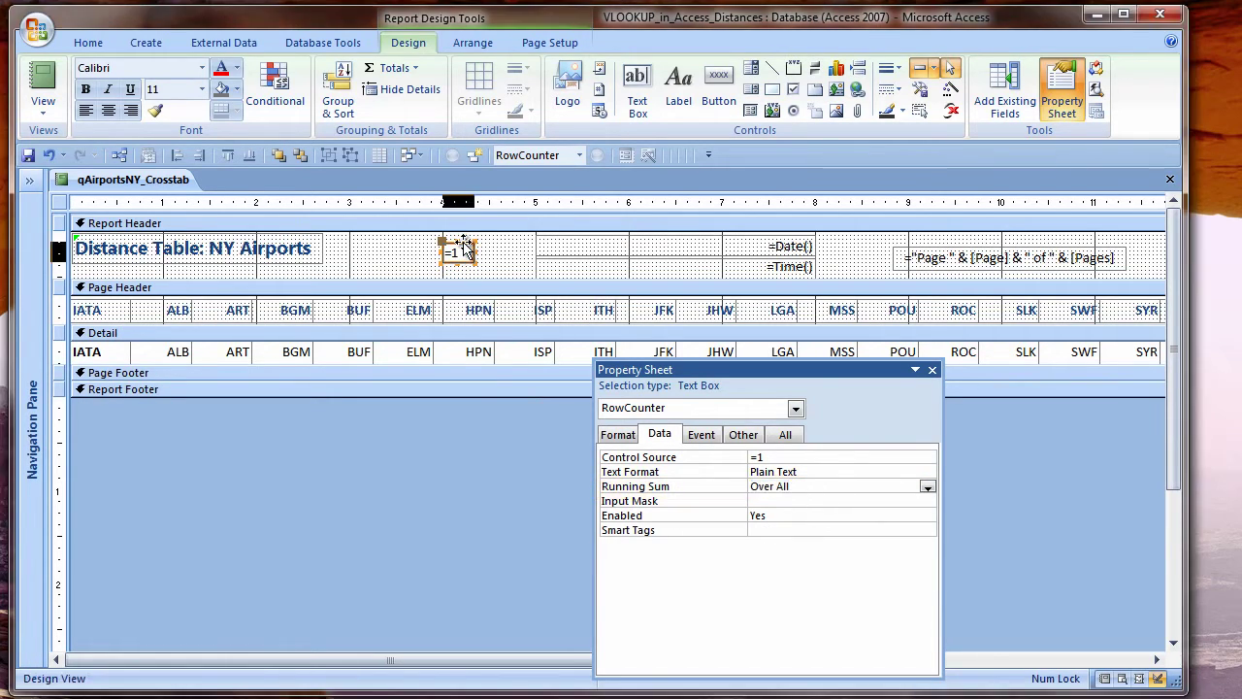
pyautogui.moveTo(446, 245); pyautogui.dragTo(130, 341)
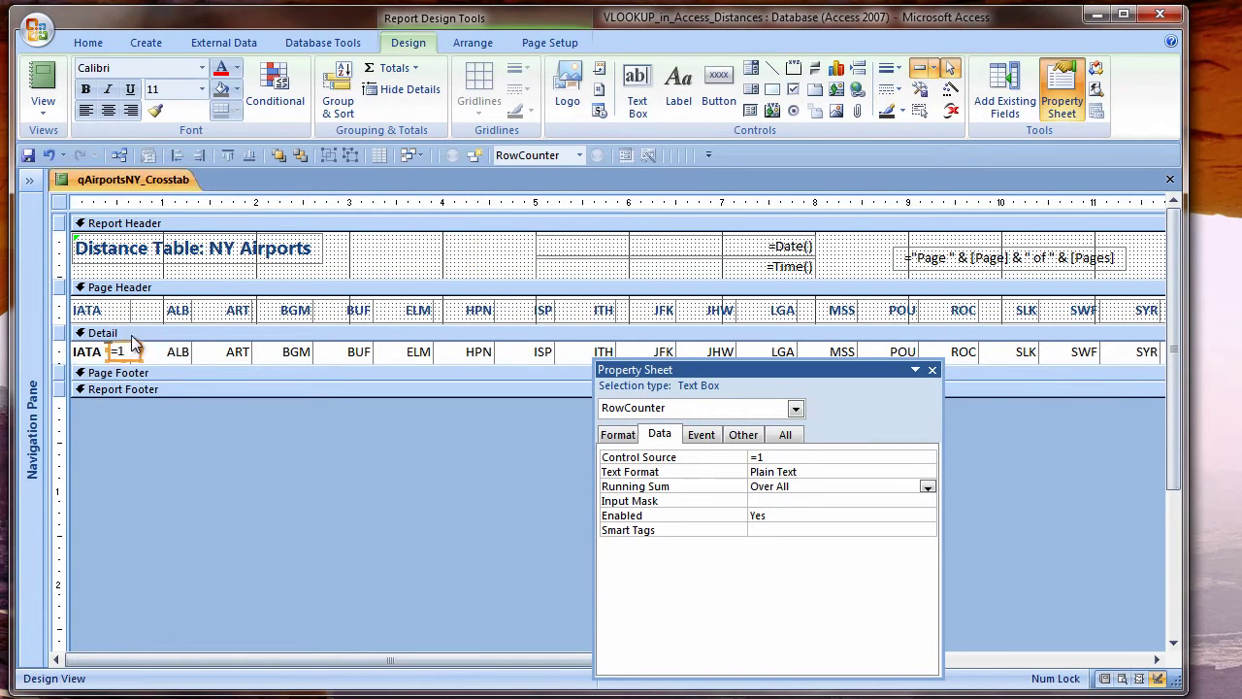
# - Set RowCounter's Visible to No and give it a grey fill and font colour
pyautogui.click(621, 436)
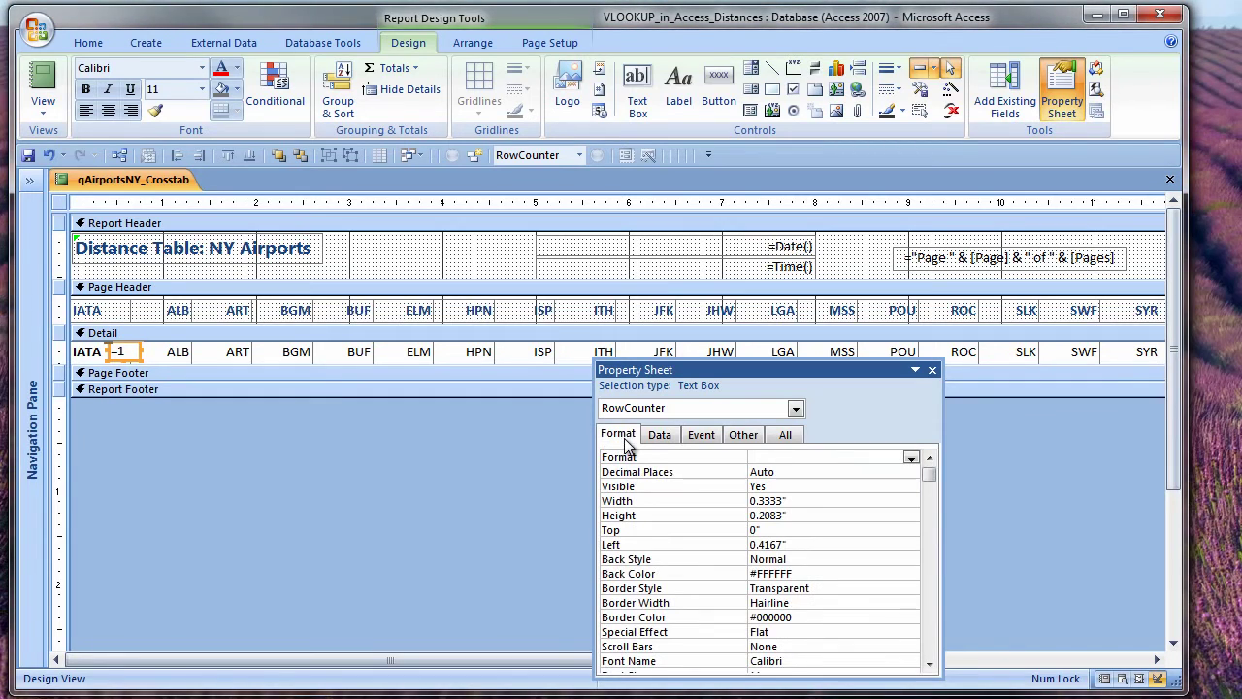
pyautogui.doubleClick(791, 487)
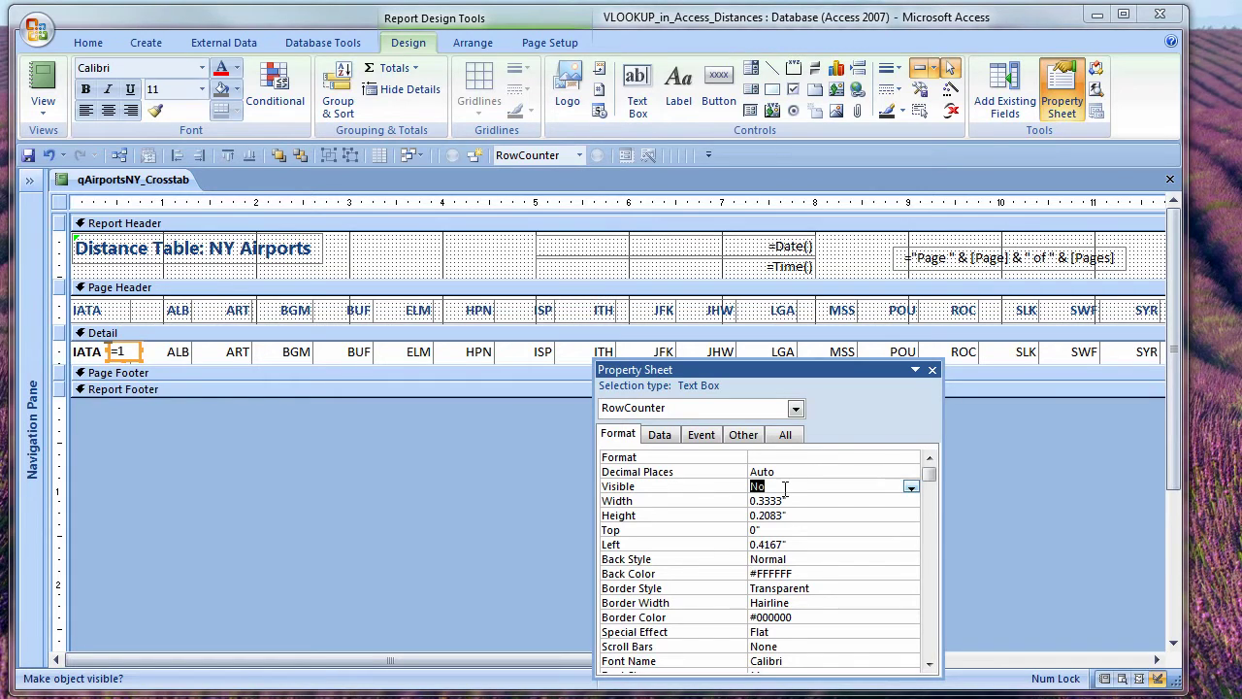
pyautogui.click(222, 88)
pyautogui.click(237, 68)
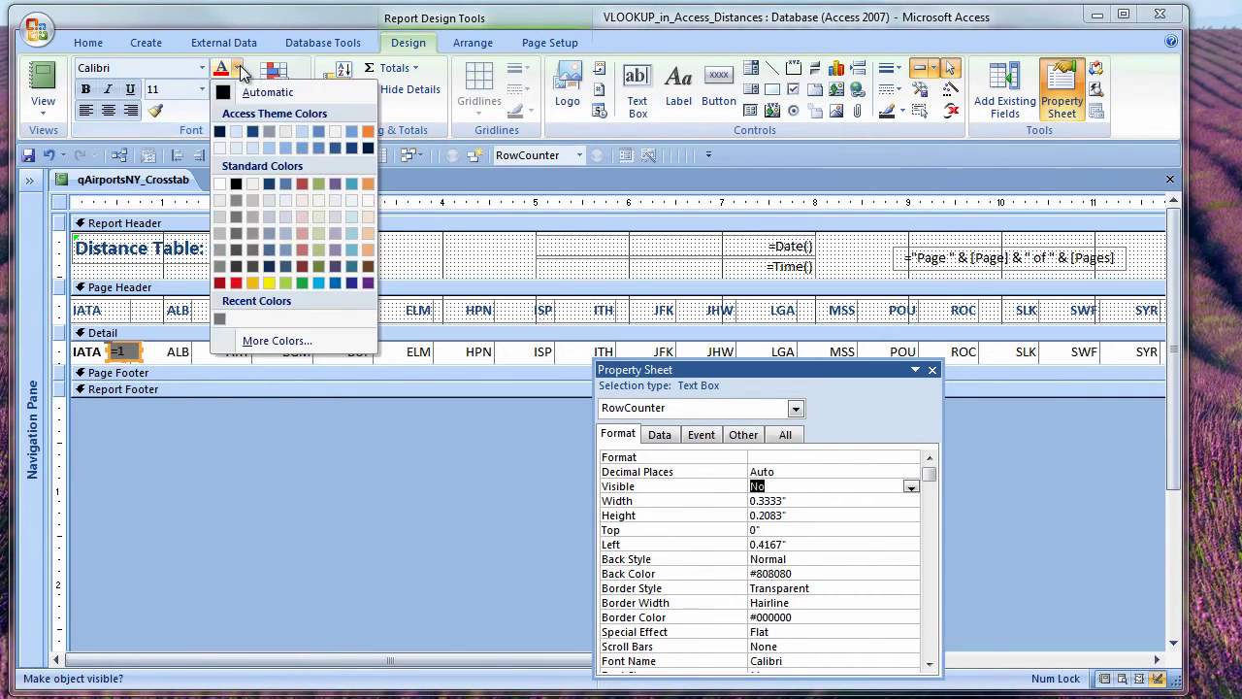
pyautogui.click(373, 223)
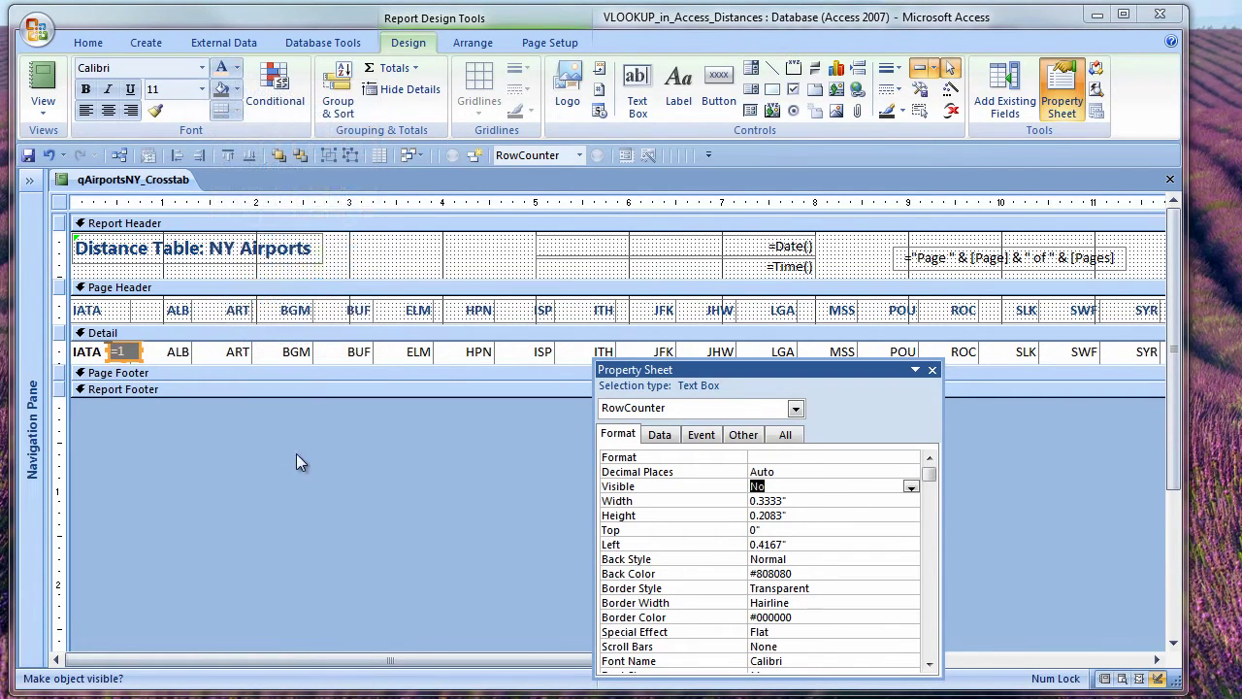
# - Save the report as rpt_DistanceTable_Airports_NY
pyautogui.rightClick(169, 179)
pyautogui.click(200, 188)
pyautogui.write('rpt_DistanceTable_Airports_NY')
pyautogui.press('Return')
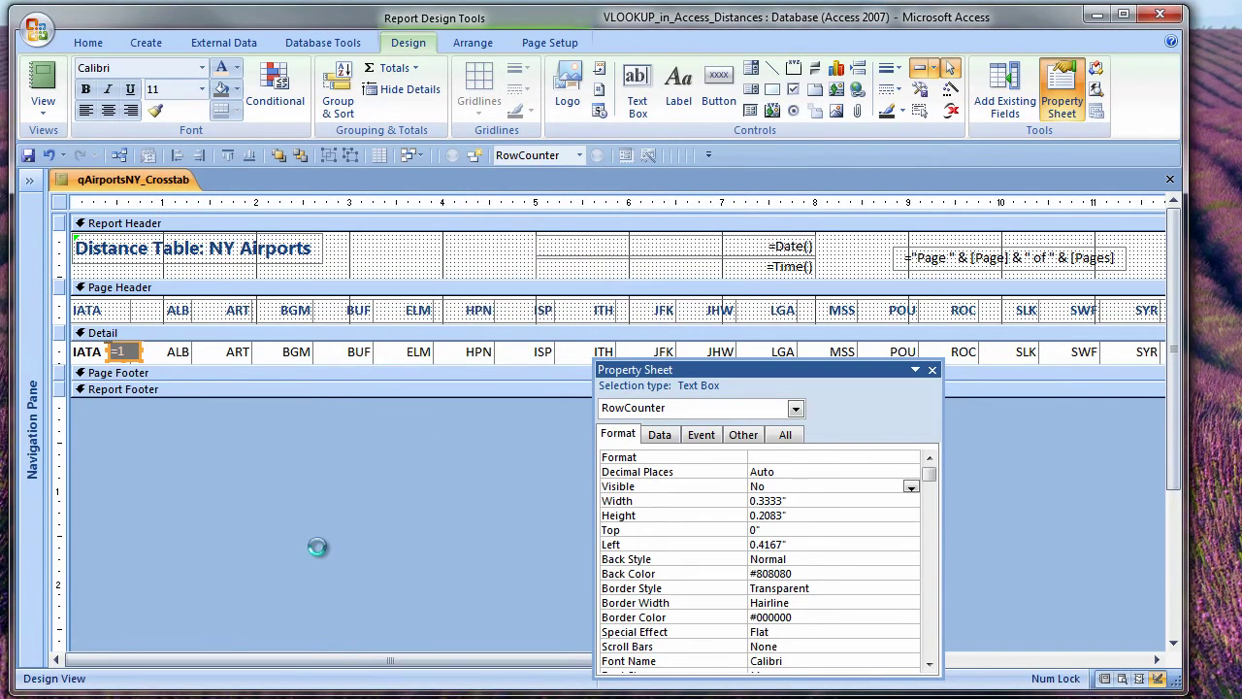
# - Fill the ART, BUF, HPN, ITH, JHW, MSS, ROC, SWF and TSS header labels light blue
pyautogui.click(224, 309)
pyautogui.keyDown('shift'); pyautogui.click(359, 310); pyautogui.keyUp('shift')
pyautogui.keyDown('shift'); pyautogui.click(478, 309); pyautogui.keyUp('shift')
pyautogui.keyDown('shift'); pyautogui.click(601, 310); pyautogui.keyUp('shift')
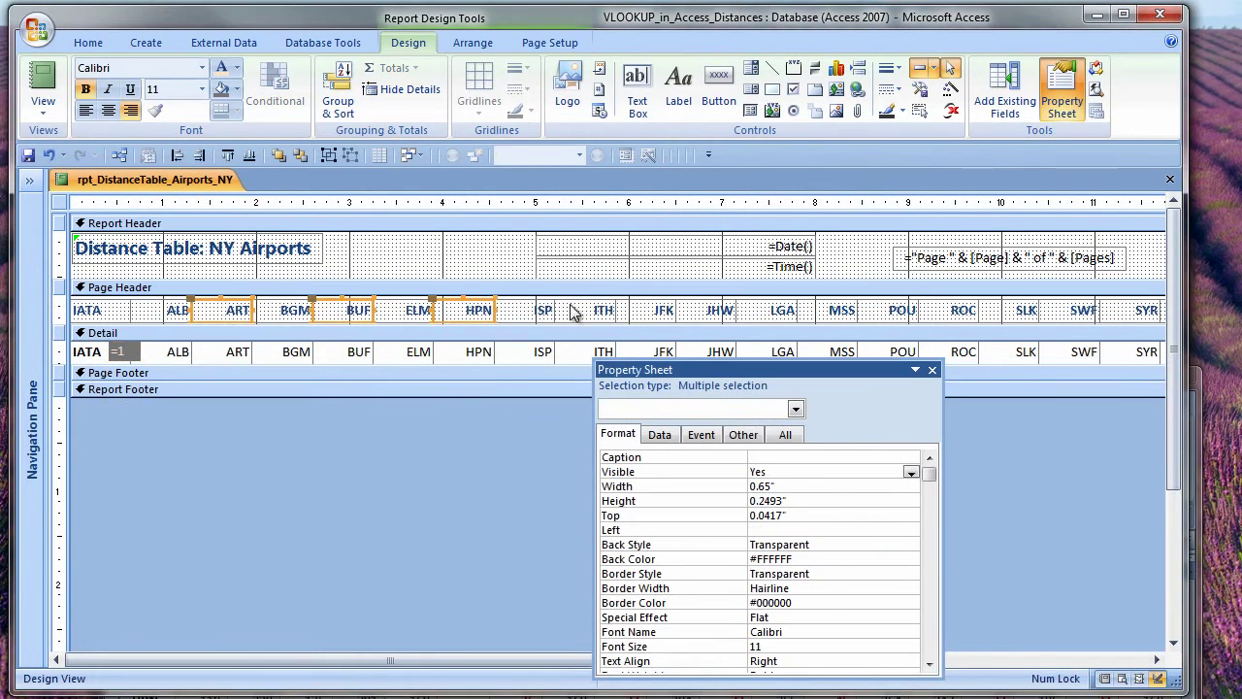
pyautogui.keyDown('shift'); pyautogui.click(718, 309); pyautogui.keyUp('shift')
pyautogui.keyDown('shift'); pyautogui.click(840, 310); pyautogui.keyUp('shift')
pyautogui.keyDown('shift'); pyautogui.click(962, 310); pyautogui.keyUp('shift')
pyautogui.keyDown('shift'); pyautogui.click(1084, 309); pyautogui.keyUp('shift')
pyautogui.hscroll(5, 1132, 643)
pyautogui.keyDown('shift'); pyautogui.click(243, 309); pyautogui.keyUp('shift')
pyautogui.hscroll(-5, 243, 310)
pyautogui.click(237, 89)
pyautogui.click(342, 171)
# - Check the IATA box's fill colour without changing it, then switch to the Excel distance table
pyautogui.click(88, 353)
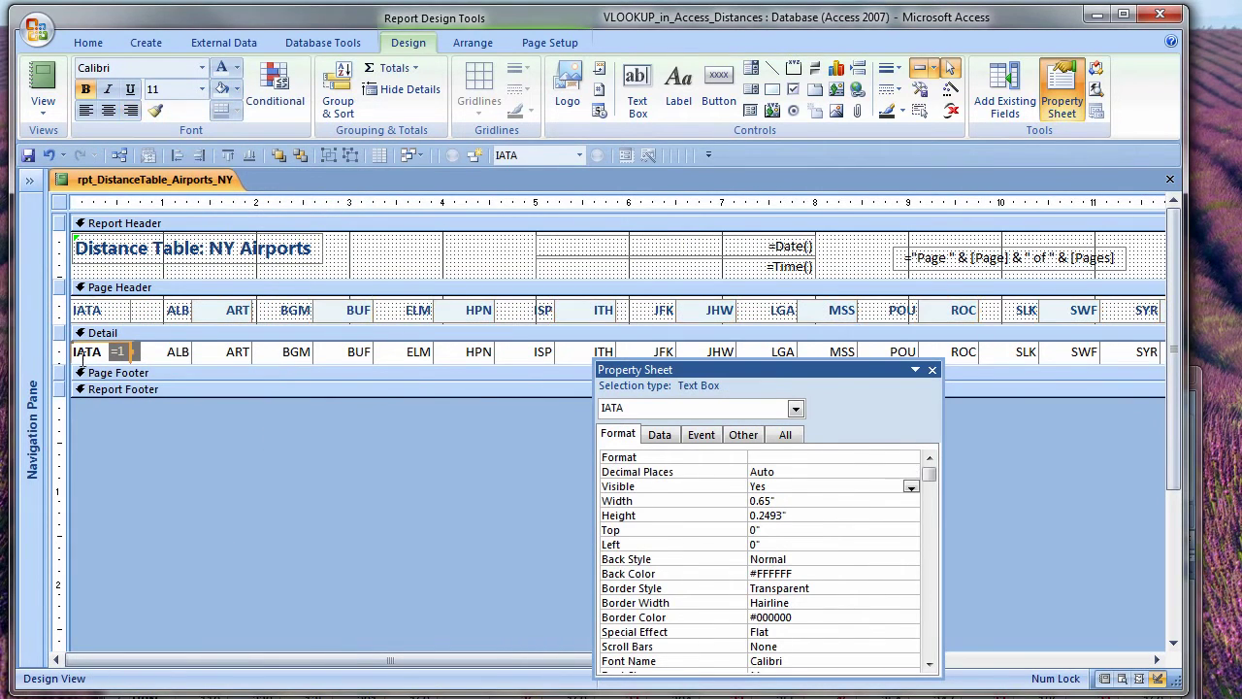
pyautogui.click(237, 90)
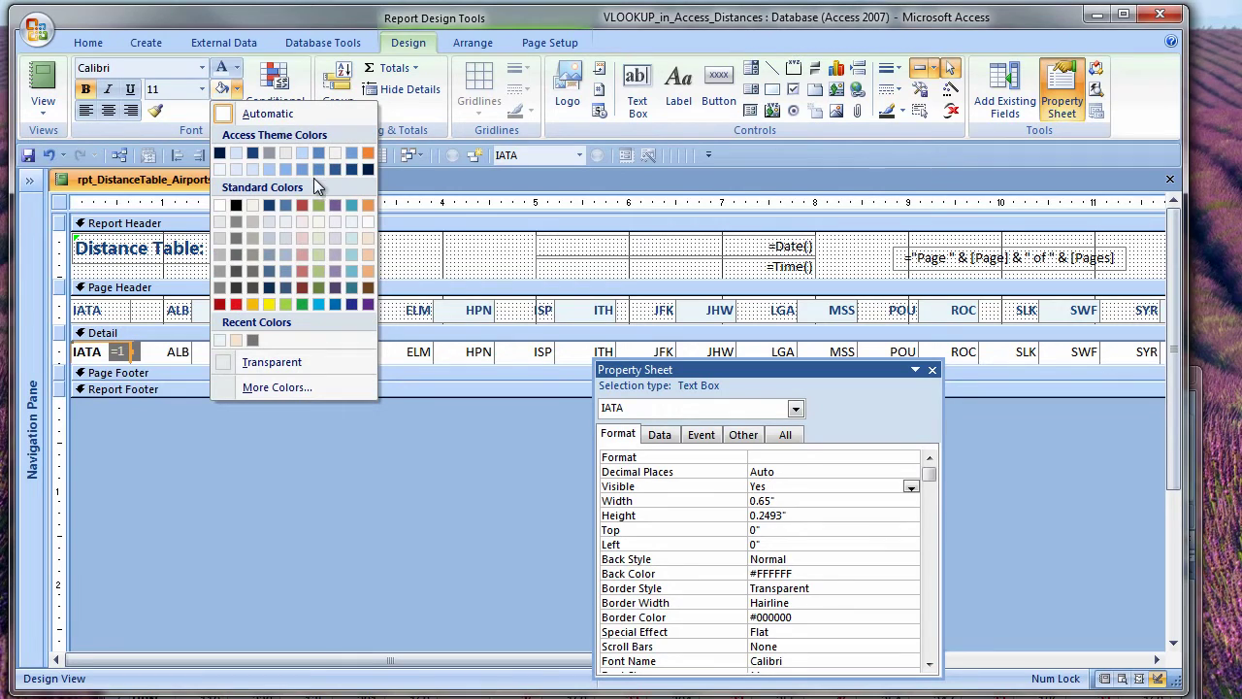
pyautogui.click(243, 486)
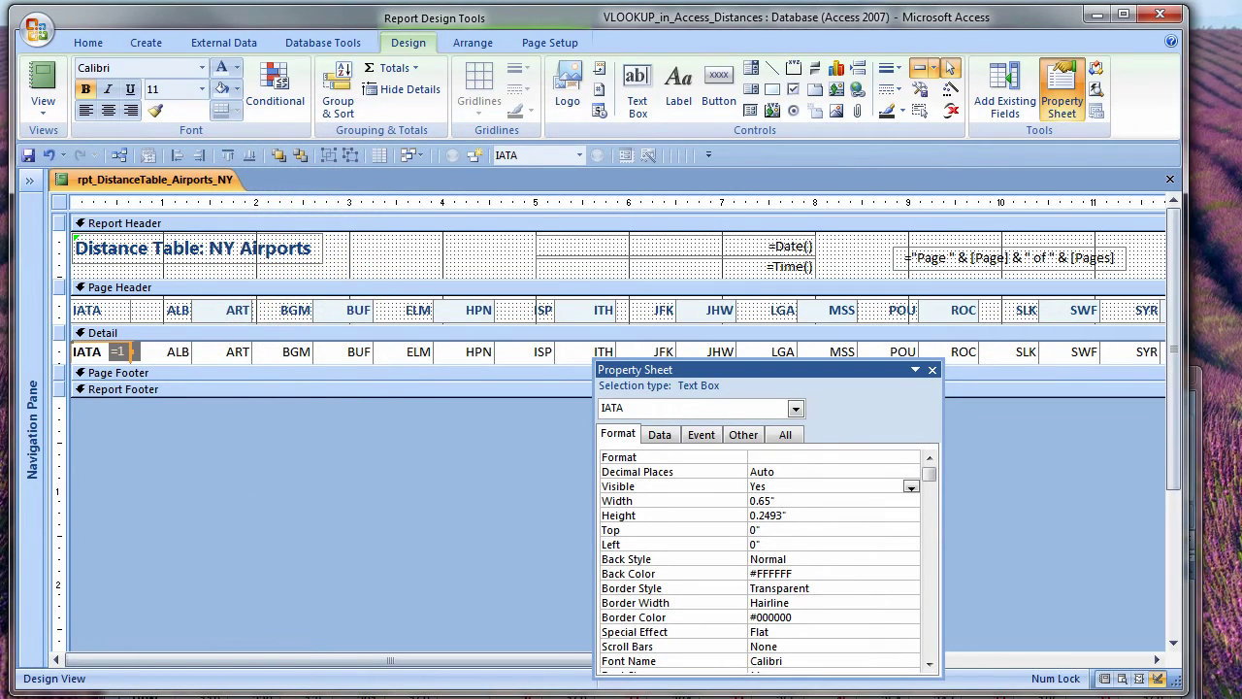
pyautogui.hotkey('alt', 'Tab')
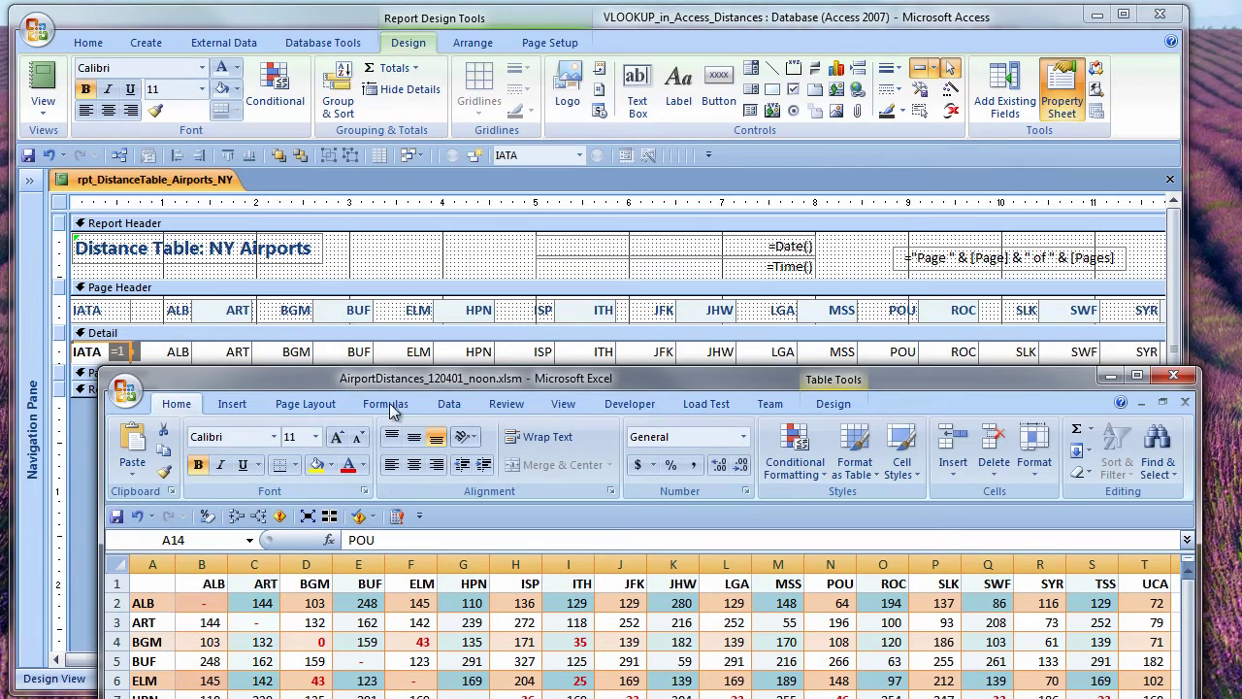
# - Select the Detail distance boxes from ART through TSS and type Miles in the Other properties
pyautogui.click(138, 351)
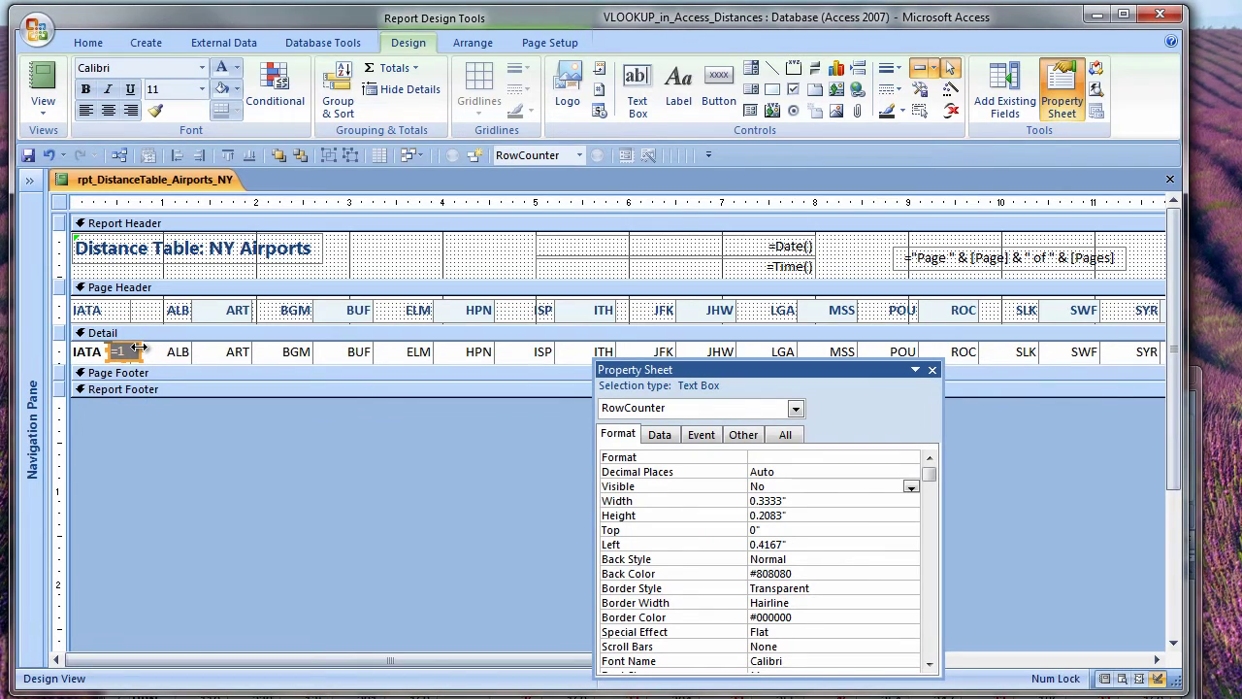
pyautogui.click(221, 356)
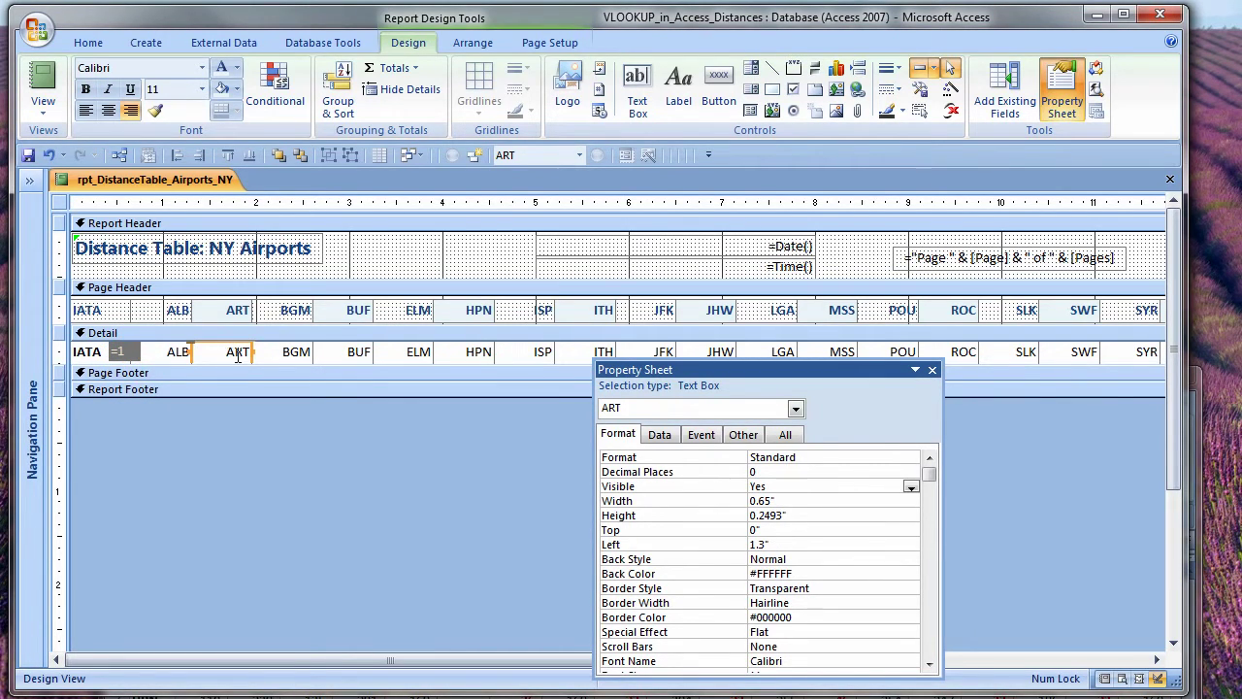
pyautogui.keyDown('shift'); pyautogui.click(296, 352); pyautogui.keyUp('shift')
pyautogui.keyDown('shift'); pyautogui.click(358, 353); pyautogui.keyUp('shift')
pyautogui.keyDown('shift'); pyautogui.click(418, 353); pyautogui.keyUp('shift')
pyautogui.keyDown('shift'); pyautogui.click(474, 353); pyautogui.keyUp('shift')
pyautogui.keyDown('shift'); pyautogui.click(540, 352); pyautogui.keyUp('shift')
pyautogui.keyDown('shift'); pyautogui.click(602, 353); pyautogui.keyUp('shift')
pyautogui.keyDown('shift'); pyautogui.click(698, 352); pyautogui.keyUp('shift')
pyautogui.keyDown('shift'); pyautogui.click(838, 353); pyautogui.keyUp('shift')
pyautogui.keyDown('shift'); pyautogui.click(961, 353); pyautogui.keyUp('shift')
pyautogui.keyDown('shift'); pyautogui.click(1075, 353); pyautogui.keyUp('shift')
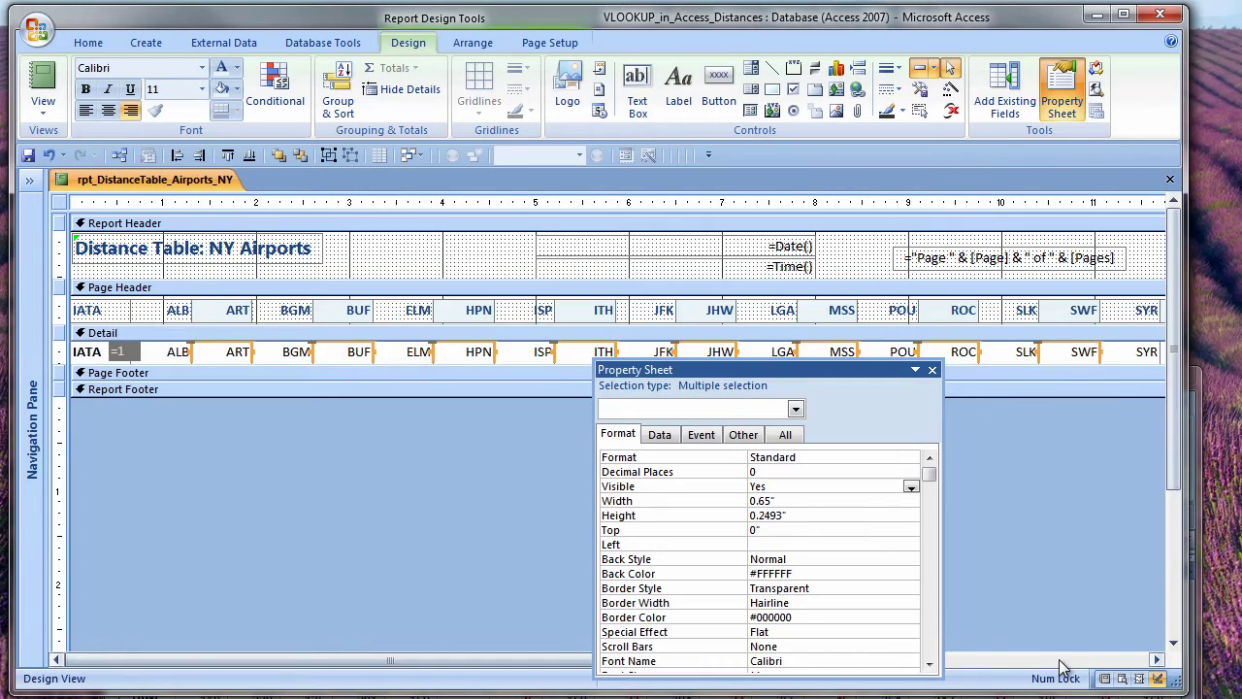
pyautogui.click(1066, 660)
pyautogui.keyDown('shift'); pyautogui.click(192, 353); pyautogui.keyUp('shift')
pyautogui.keyDown('shift'); pyautogui.click(248, 352); pyautogui.keyUp('shift')
pyautogui.click(744, 435)
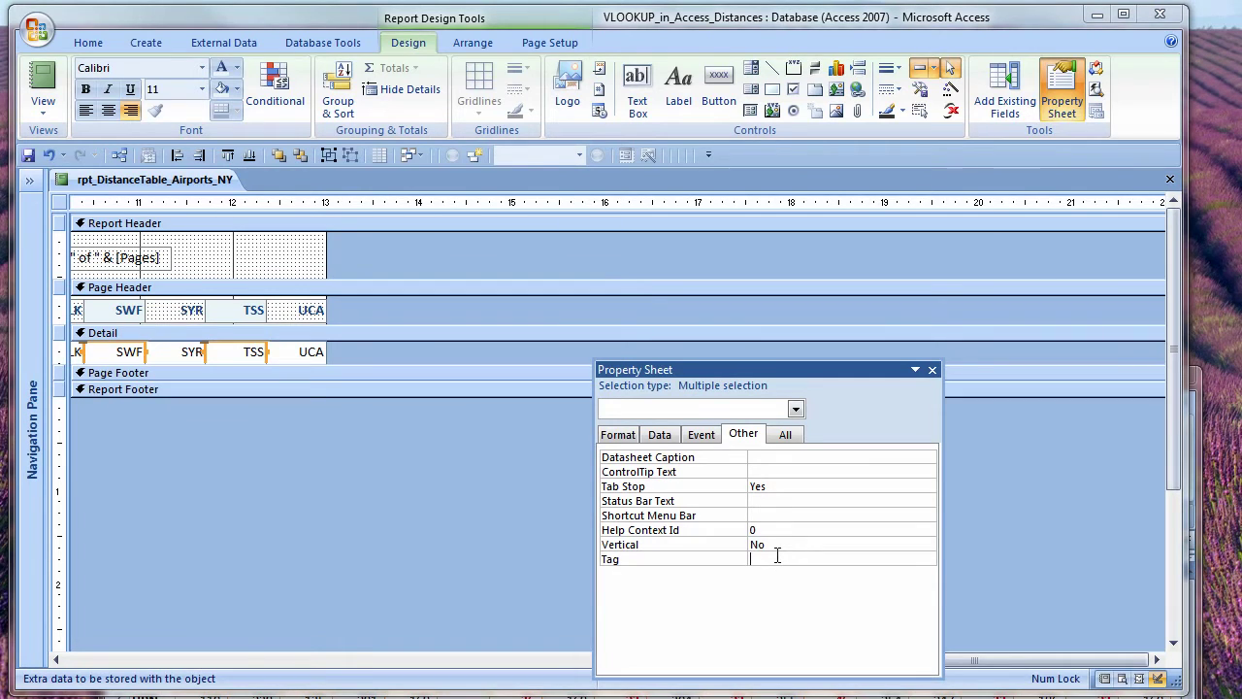
pyautogui.write('Miles')
# - Give the UCA, SYR and ITH–SLK distance boxes the Tag value orange and hide the Property Sheet
pyautogui.click(304, 354)
pyautogui.keyDown('shift'); pyautogui.click(182, 354); pyautogui.keyUp('shift')
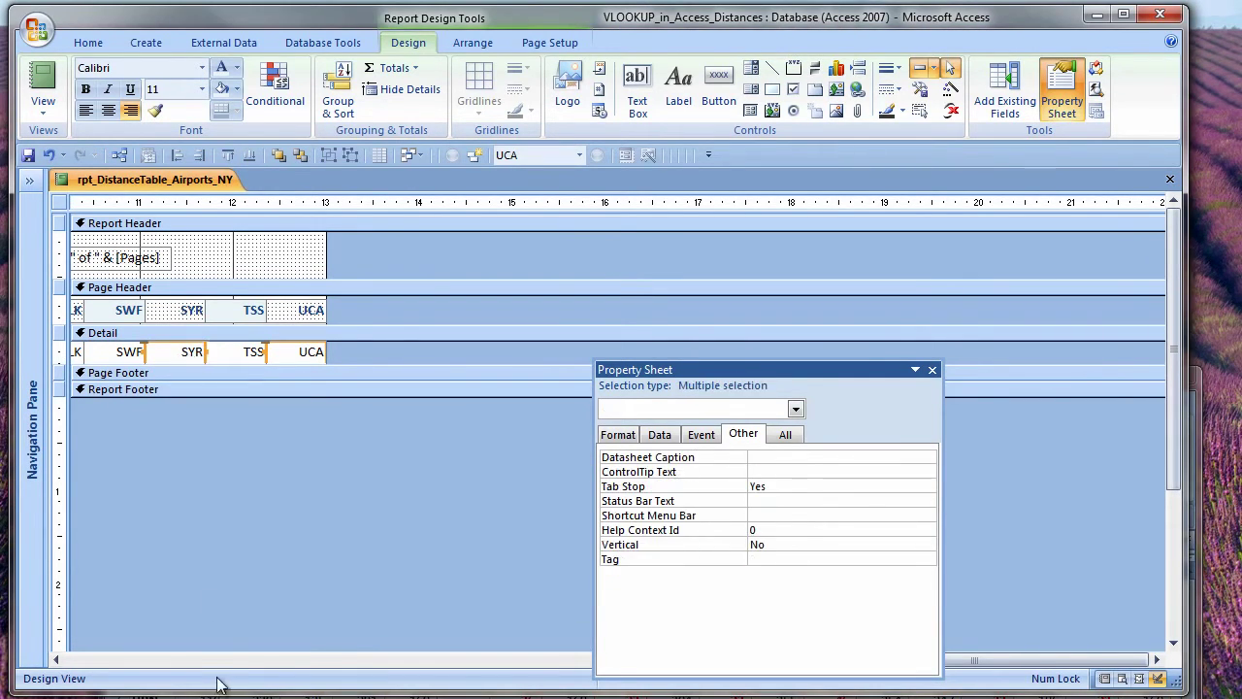
pyautogui.click(170, 661)
pyautogui.moveTo(992, 354); pyautogui.dragTo(97, 353)
pyautogui.click(769, 556)
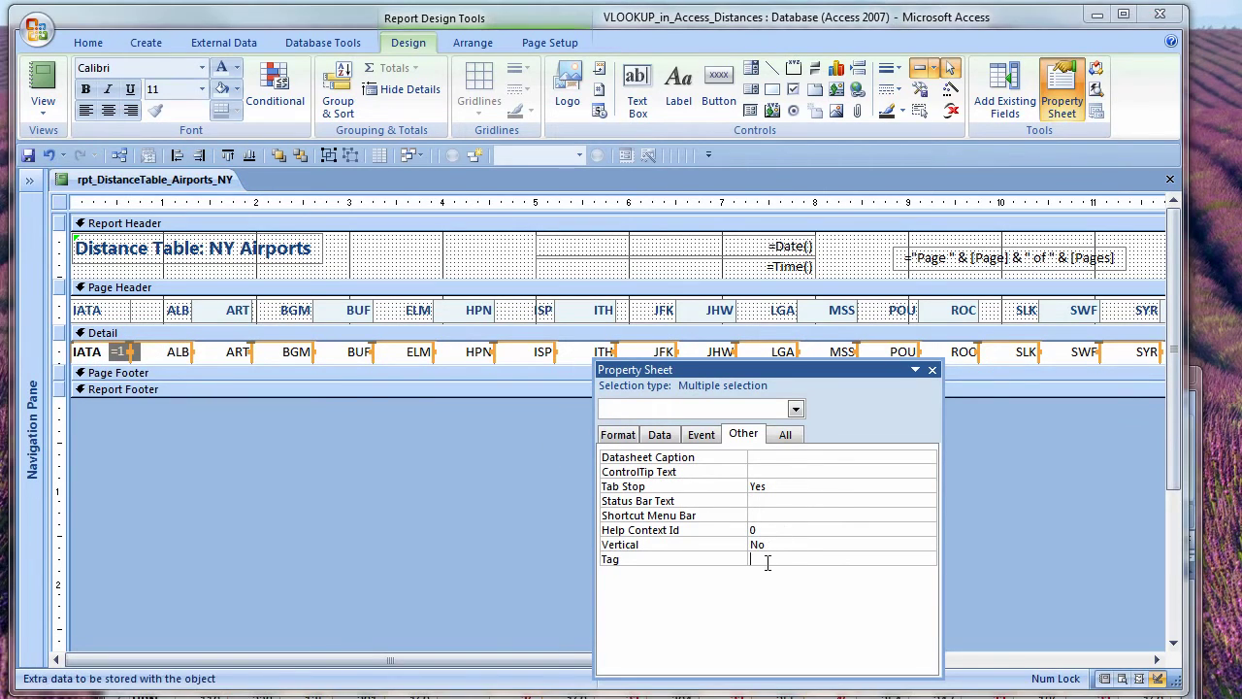
pyautogui.write('orange')
pyautogui.doubleClick(768, 560)
pyautogui.press('F4')
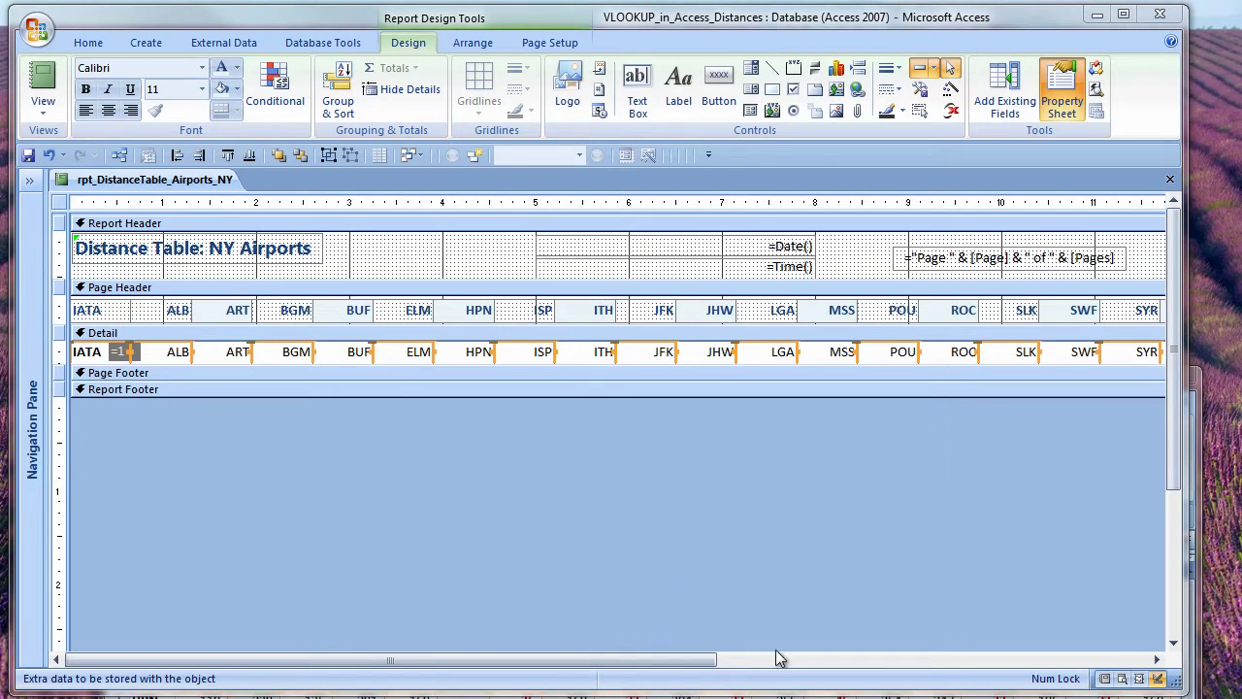
# - Create a Code Builder procedure for the Detail section's On Format event
pyautogui.doubleClick(385, 346)
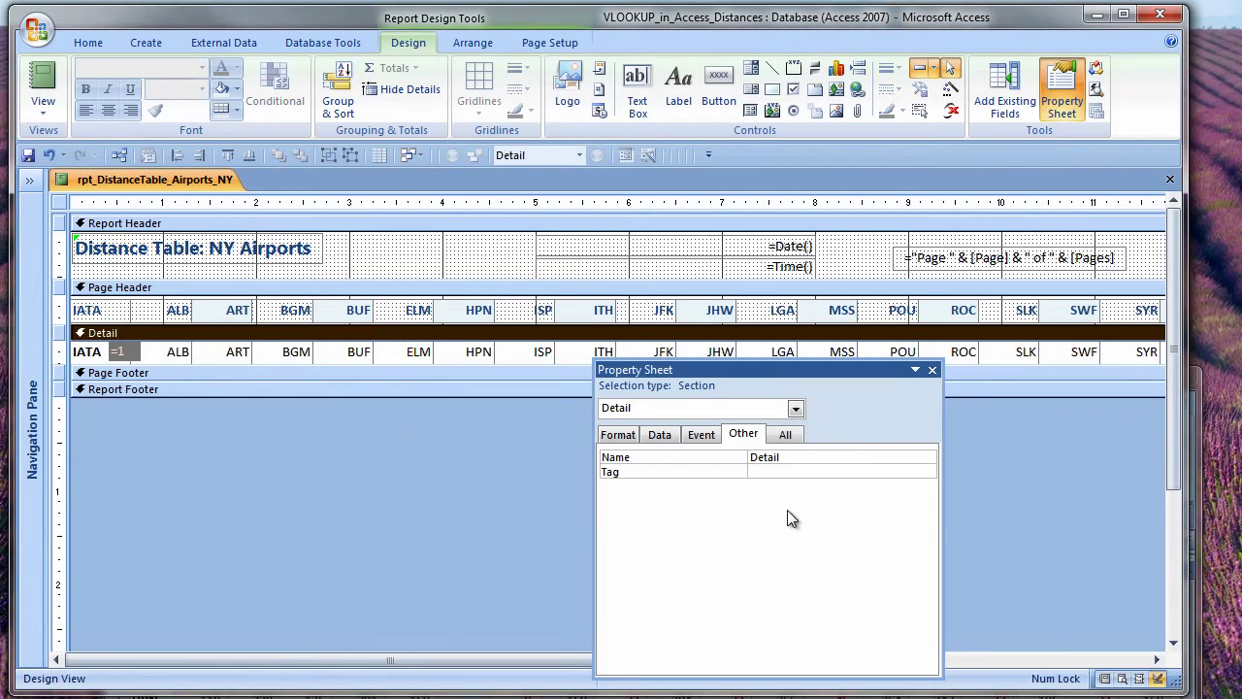
pyautogui.click(700, 436)
pyautogui.click(766, 472)
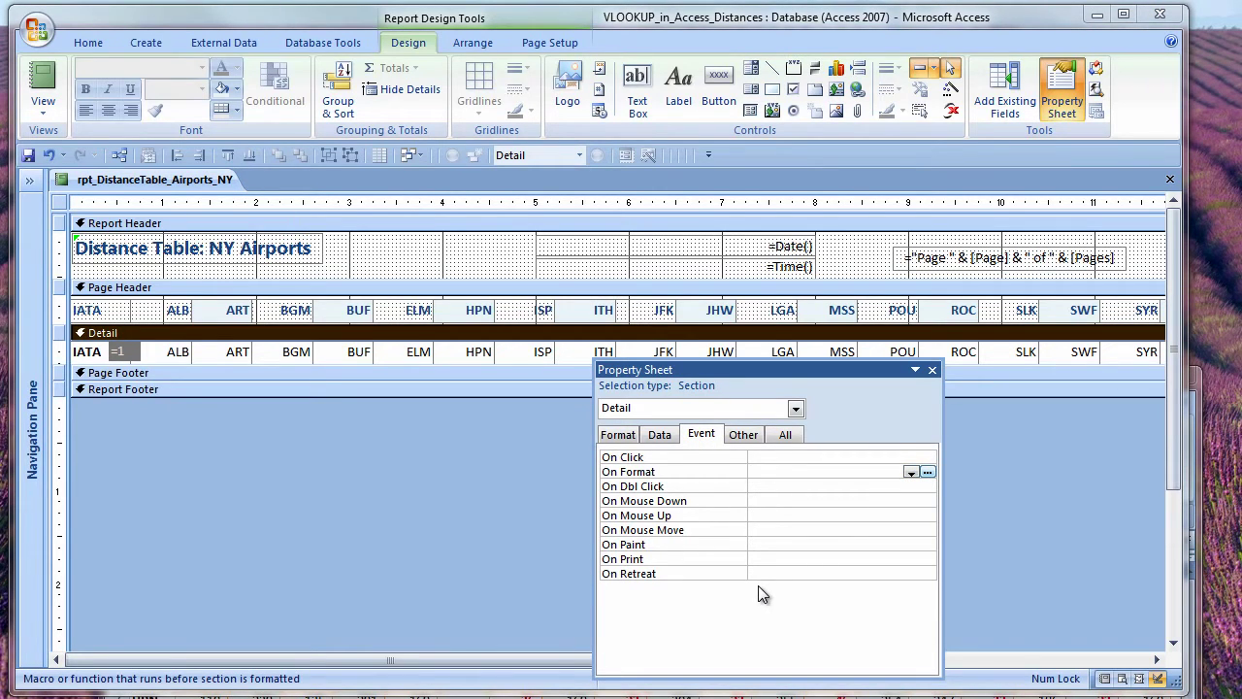
pyautogui.click(928, 472)
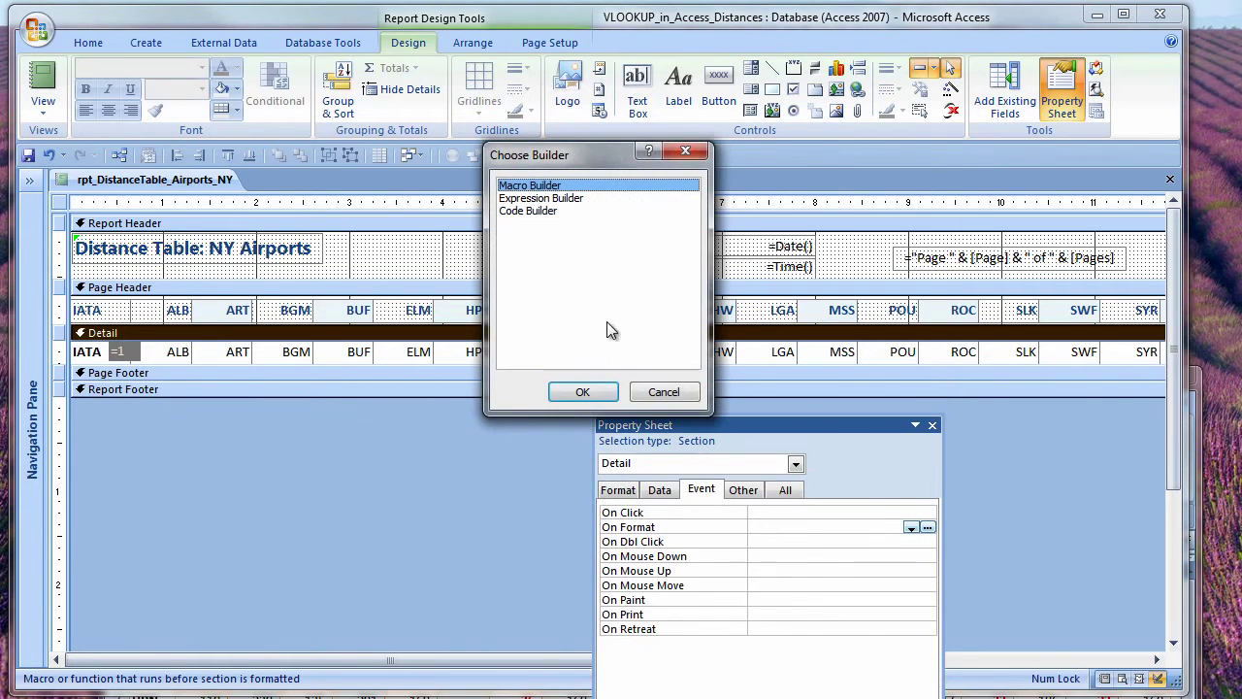
pyautogui.doubleClick(529, 211)
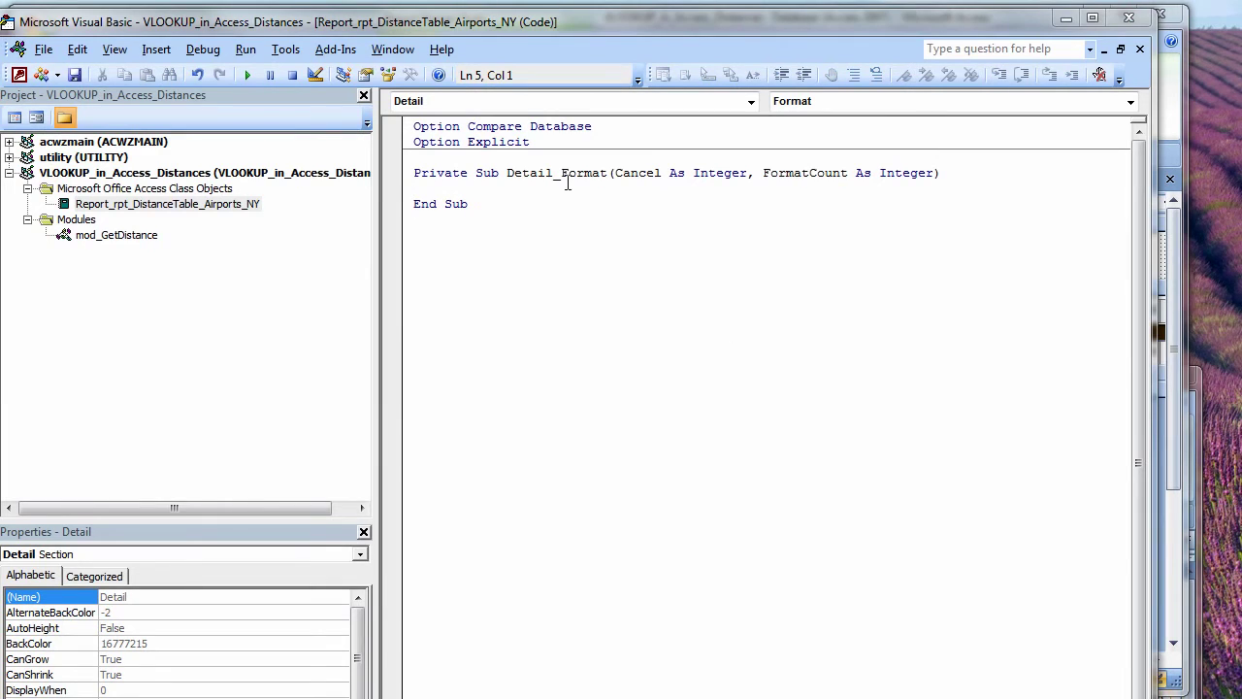
# - Add a dated author comment line and declare Dim ctl As Control
pyautogui.write("'120401")
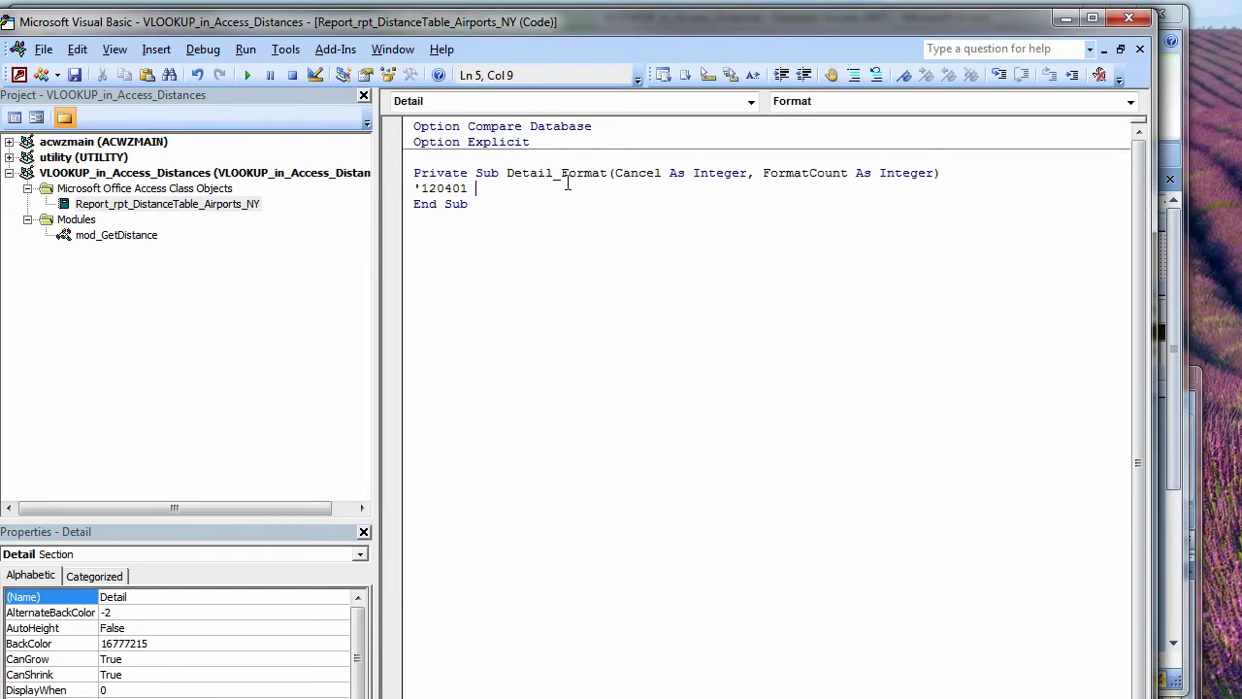
pyautogui.write(' Crystal')
pyautogui.press('Return')
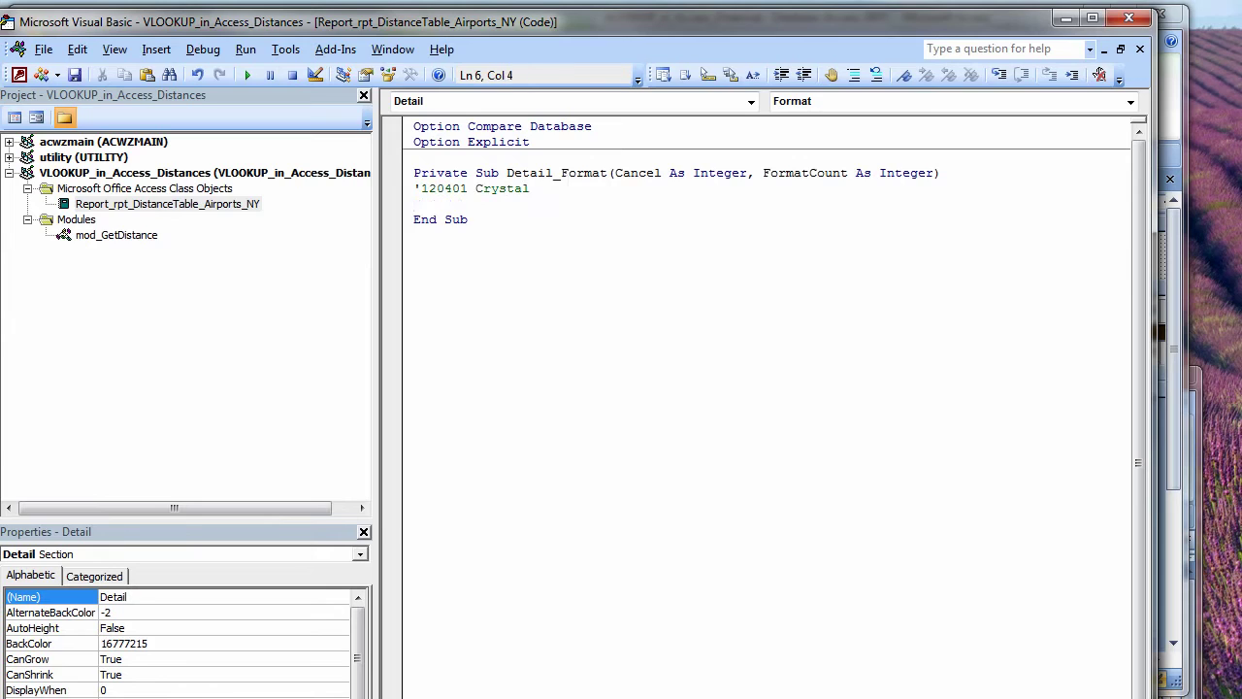
pyautogui.write('dim ctl as co')
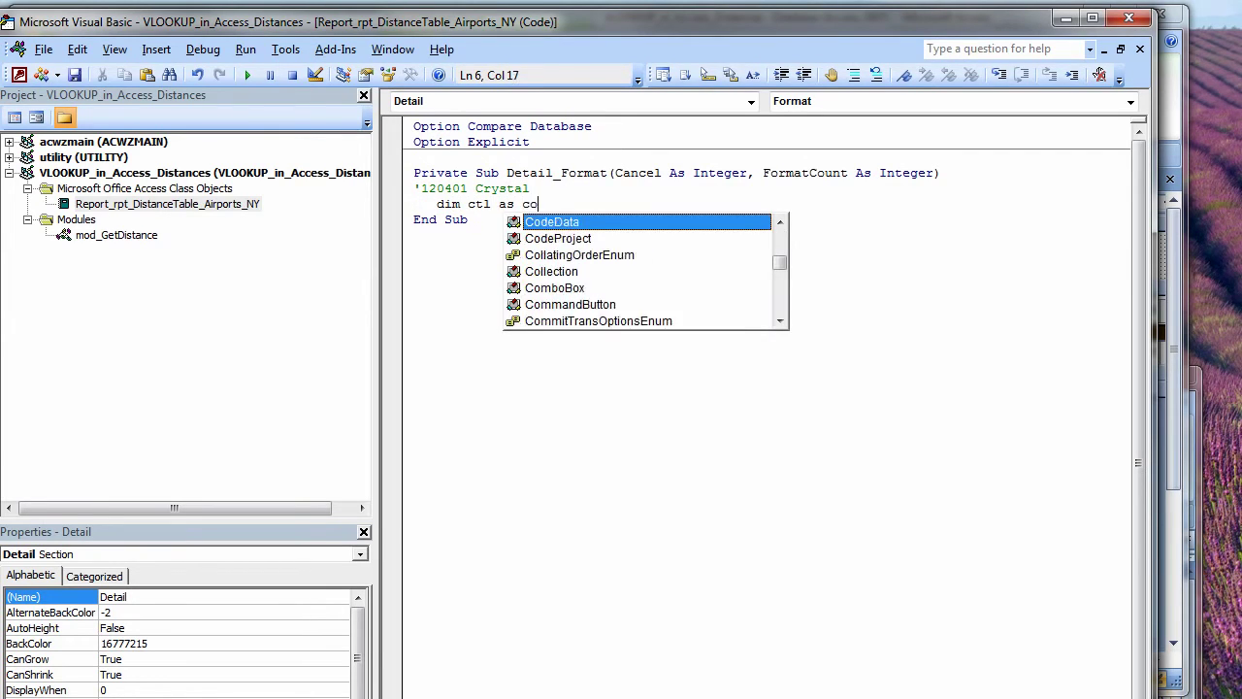
pyautogui.write('ntrol')
pyautogui.press('Return')
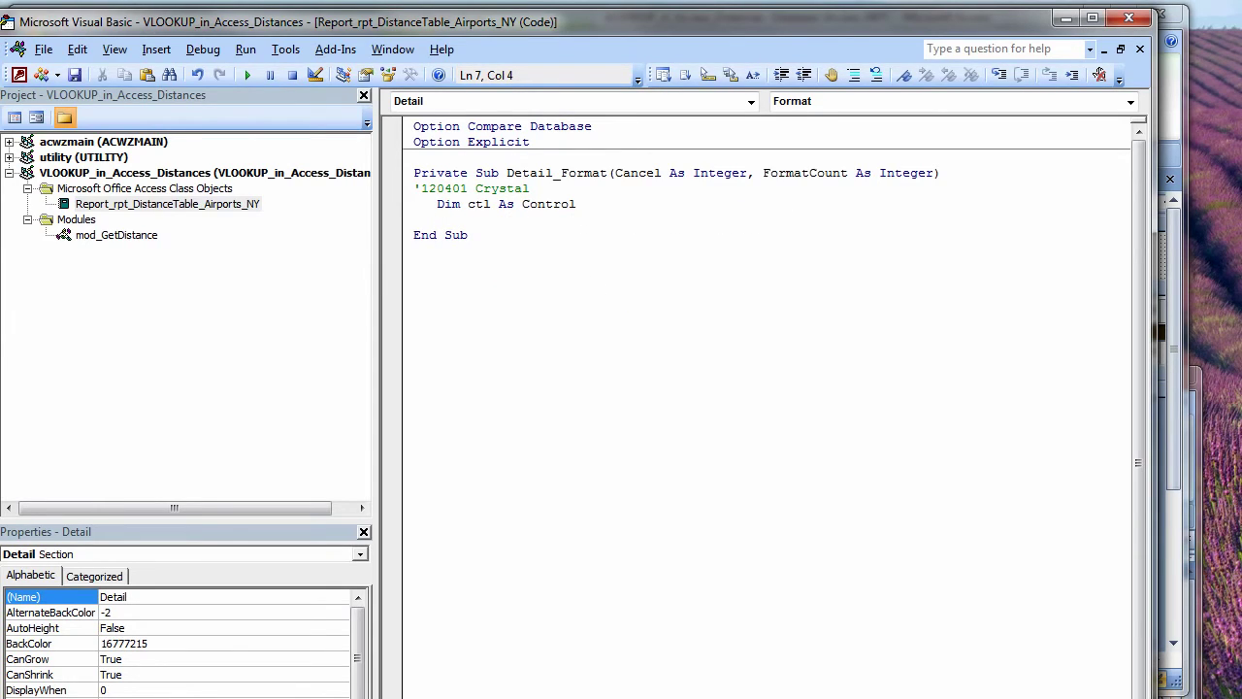
pyautogui.press('Return')
# - Type Select Case True followed by Case Me.RowCounter Mod 2 = 0 'white
pyautogui.write('select case')
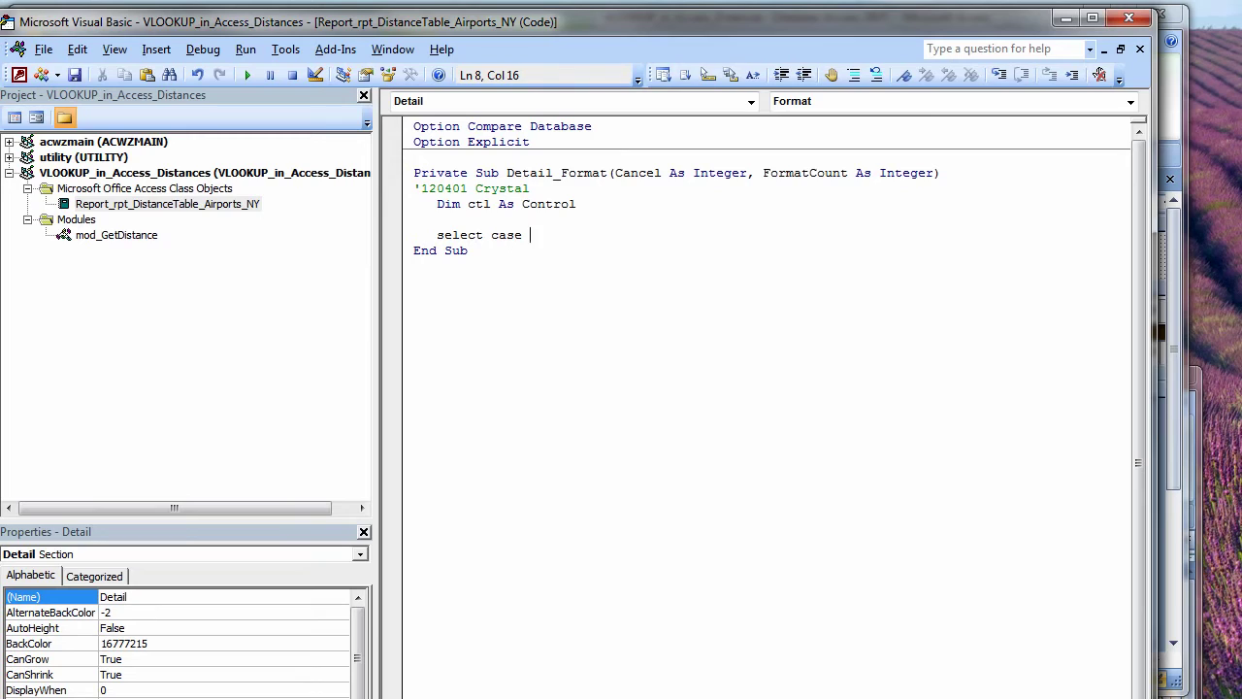
pyautogui.write(' true')
pyautogui.press('Return')
pyautogui.press('Return')
pyautogui.write('case')
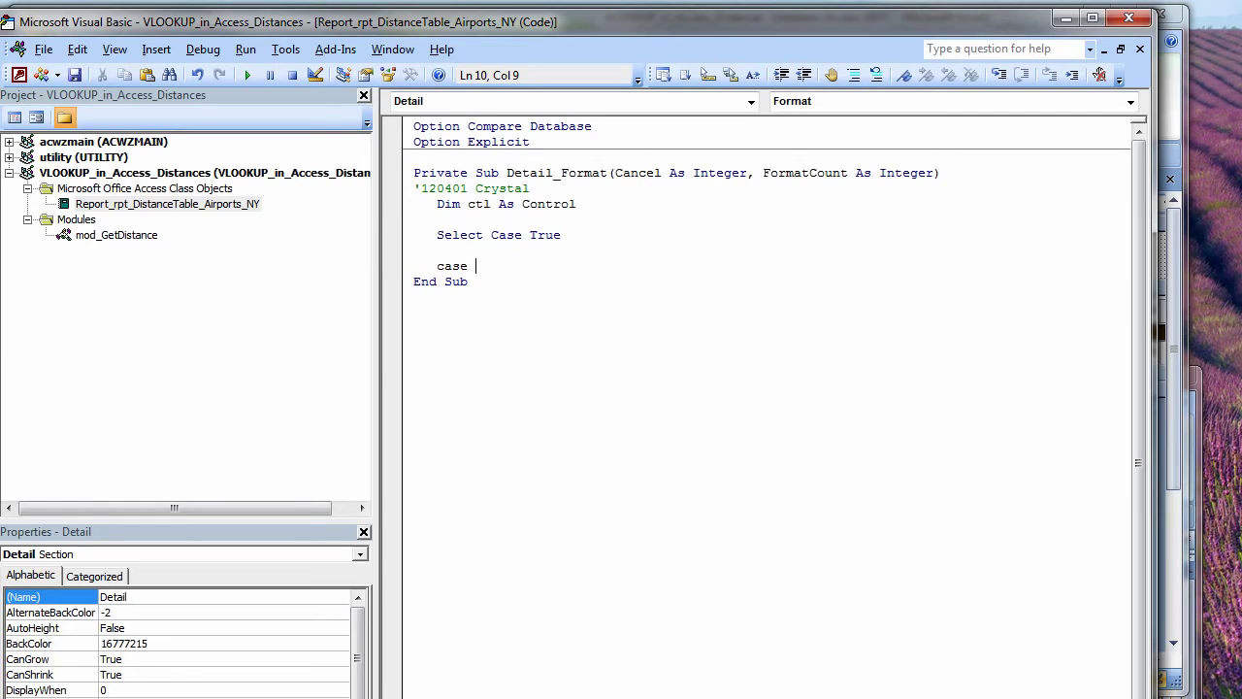
pyautogui.write(' me.ro')
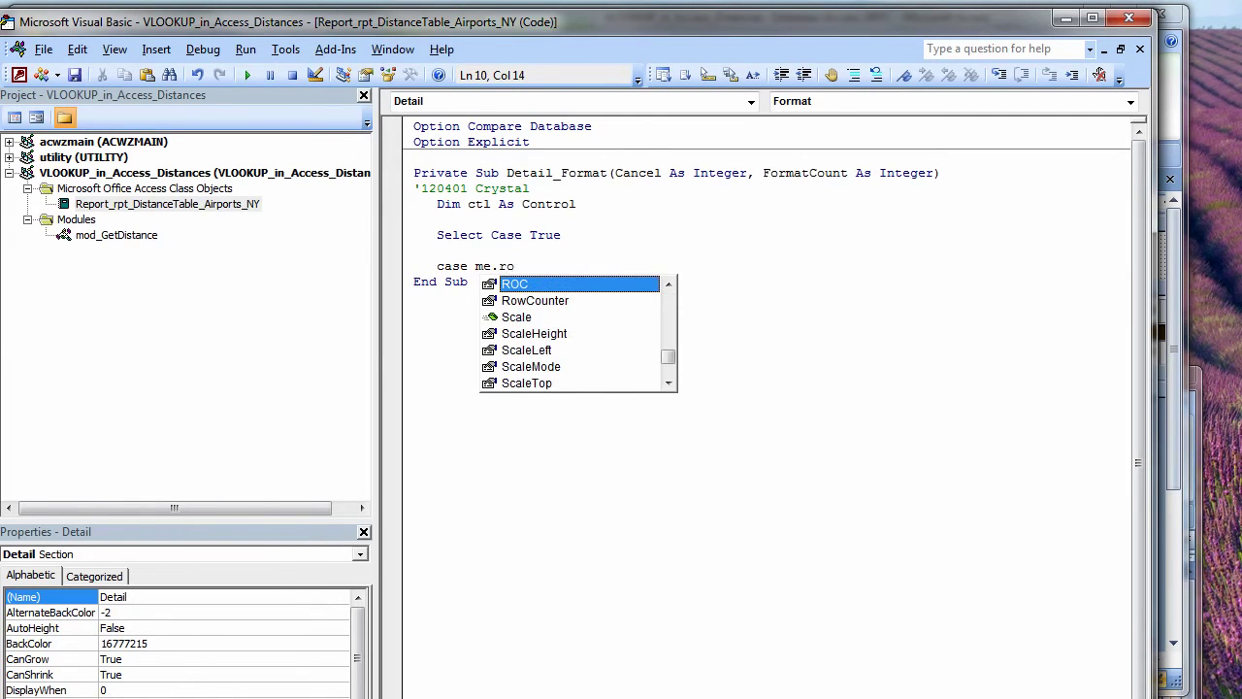
pyautogui.write('w')
pyautogui.press('Tab')
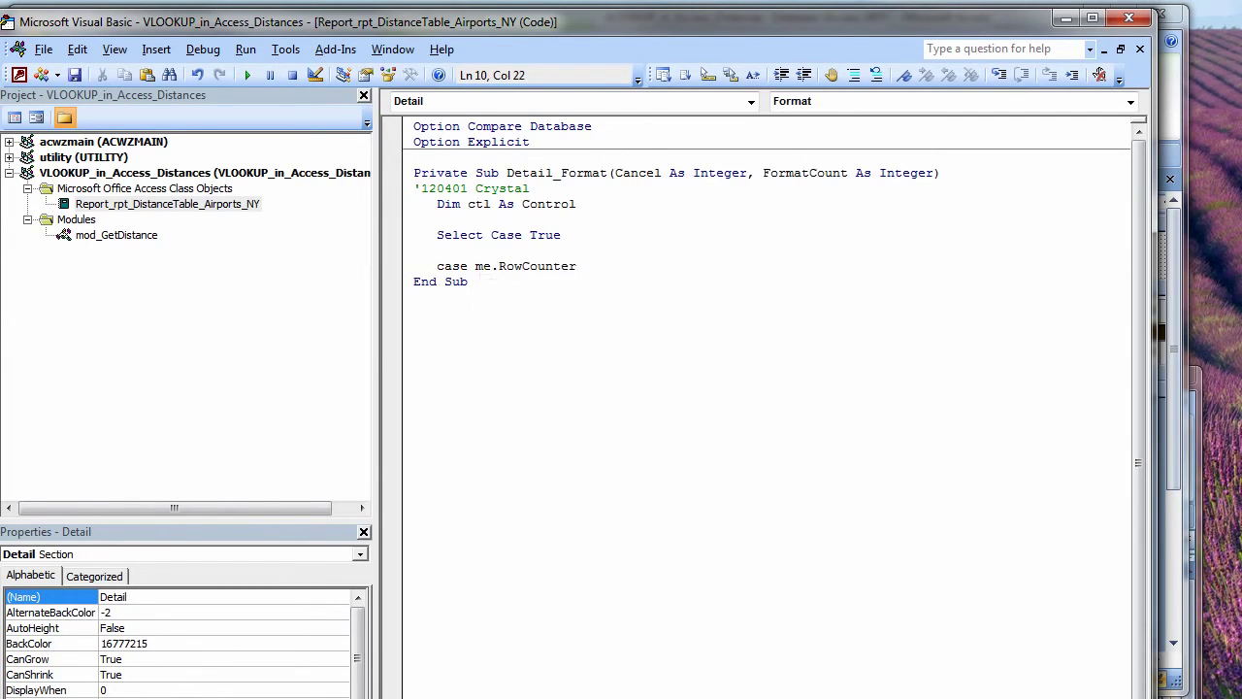
pyautogui.write("mod 2 = 0 'white")
pyautogui.press('Return')
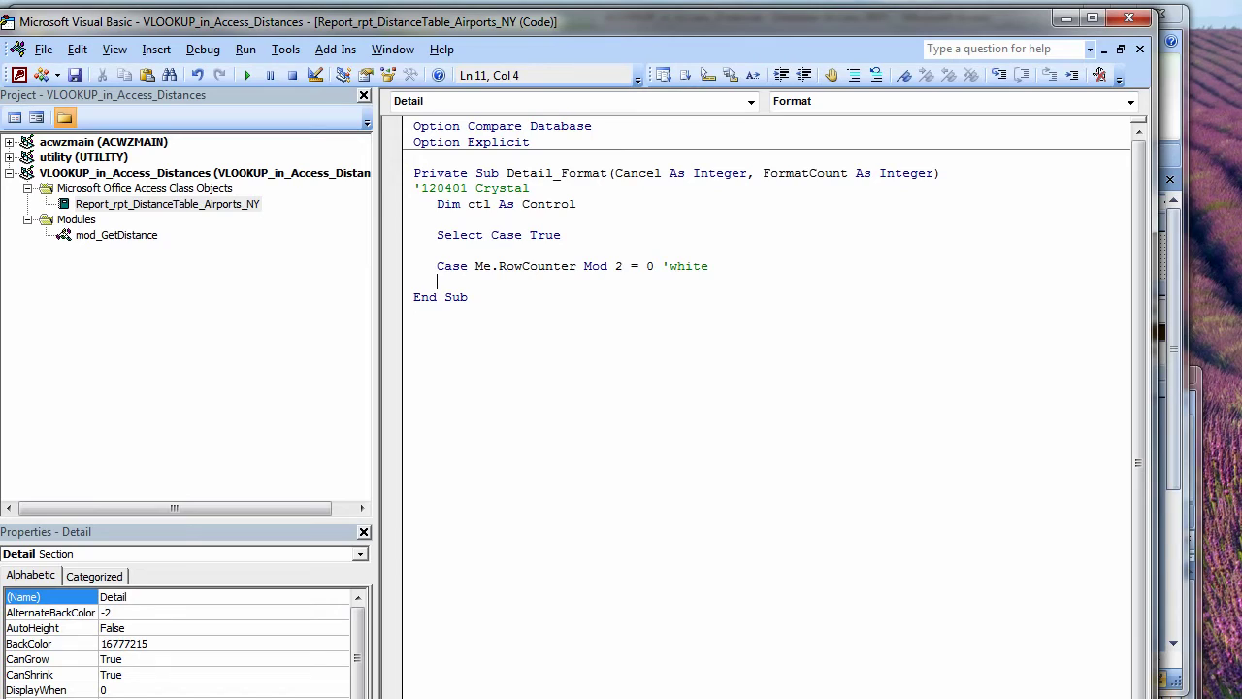
# - Start a For Each ctl In Me.Detail.Controls loop with If ctl.Tag = "orange" Then
pyautogui.press('Return')
pyautogui.press('Tab')
pyautogui.write('for ea')
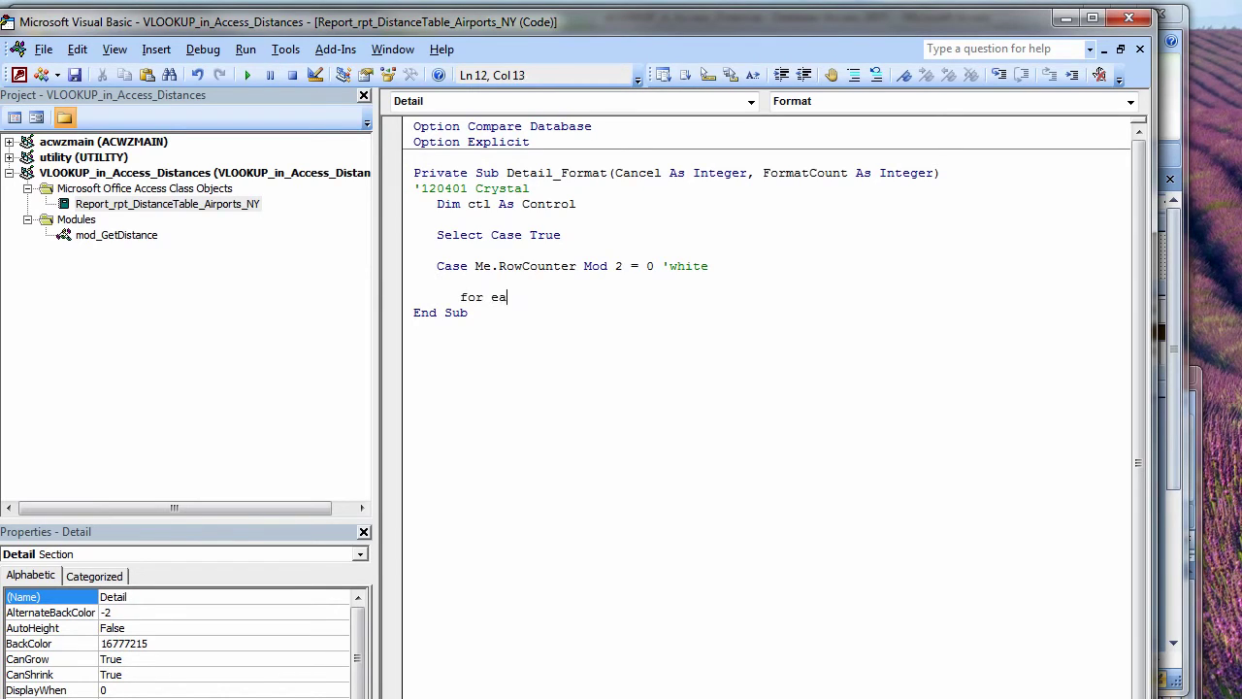
pyautogui.write('ch ctl in me.deta')
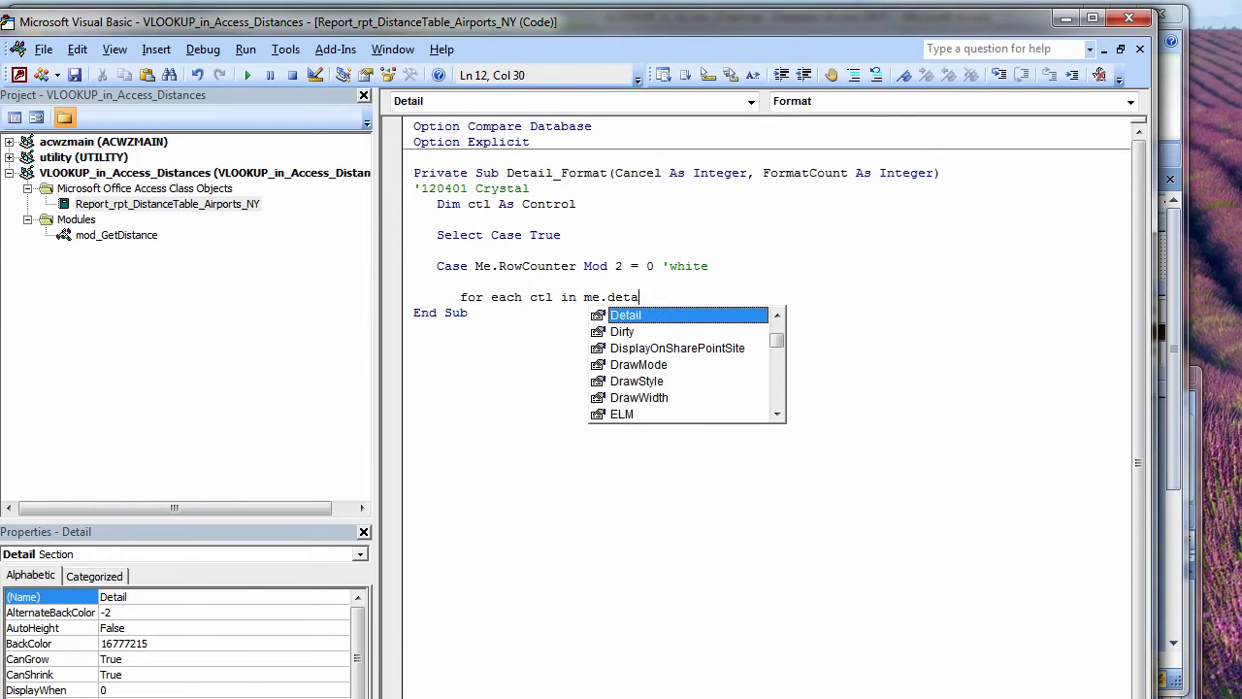
pyautogui.write('il.contr')
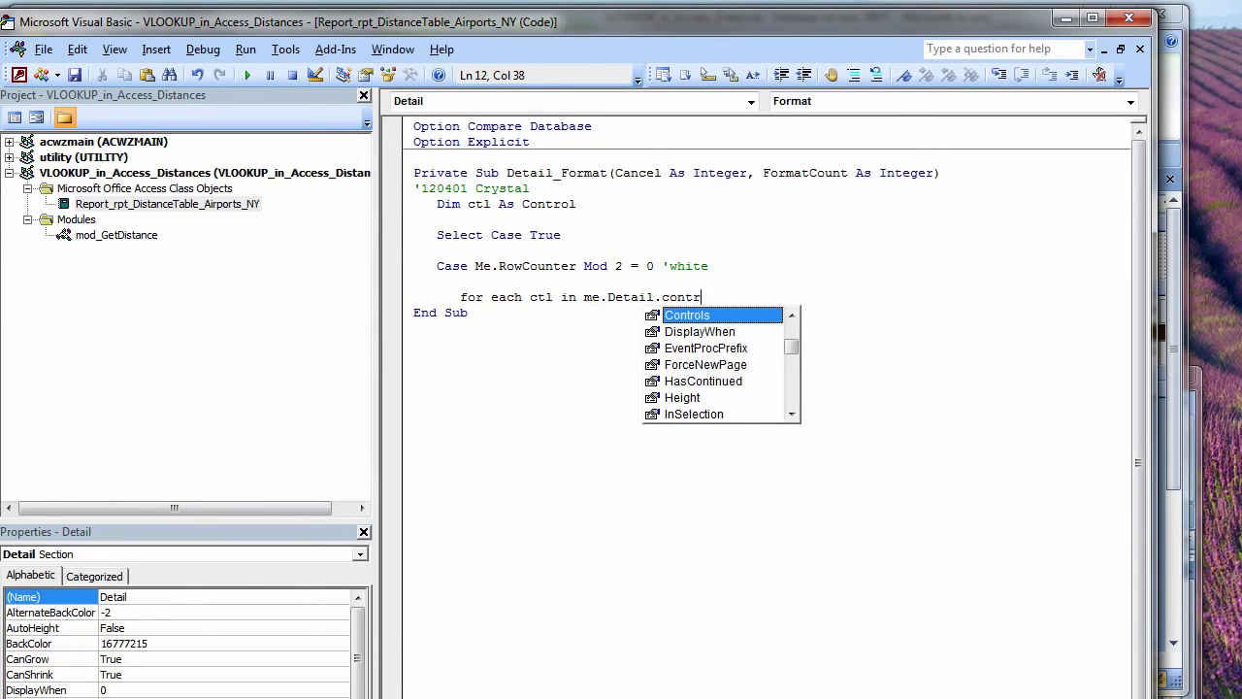
pyautogui.press('Tab')
pyautogui.press('Return')
pyautogui.press('Tab')
pyautogui.write('if ctl.')
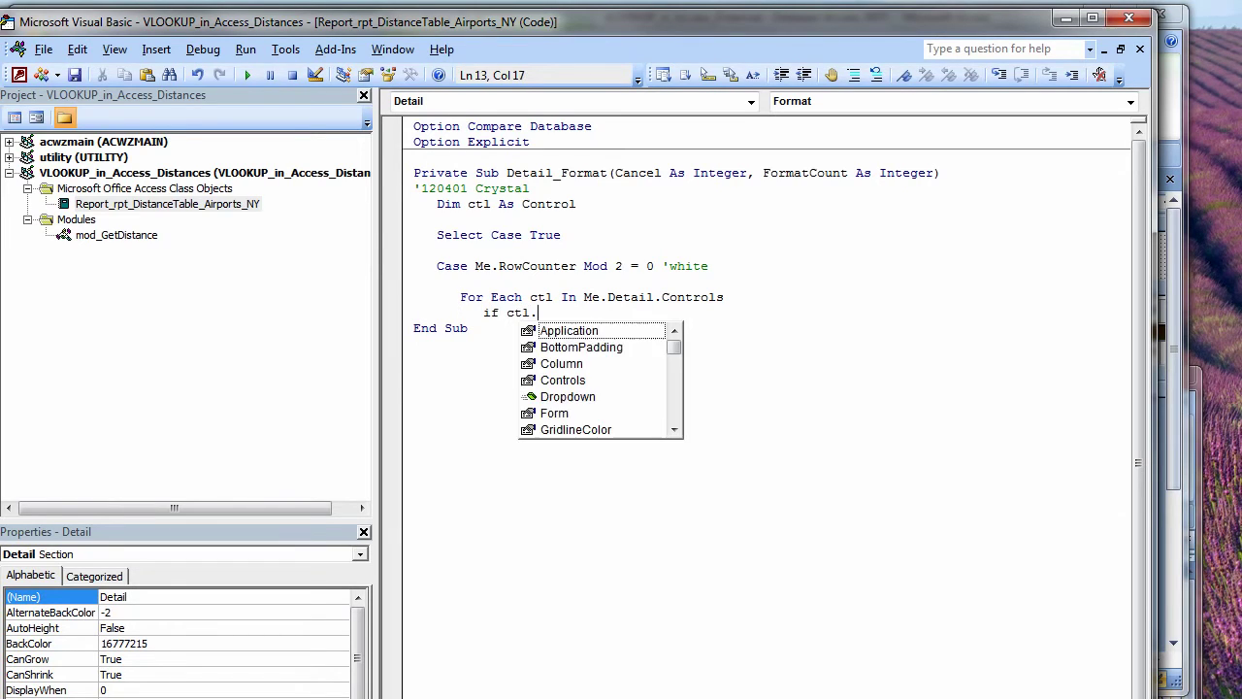
pyautogui.write('tag = ')
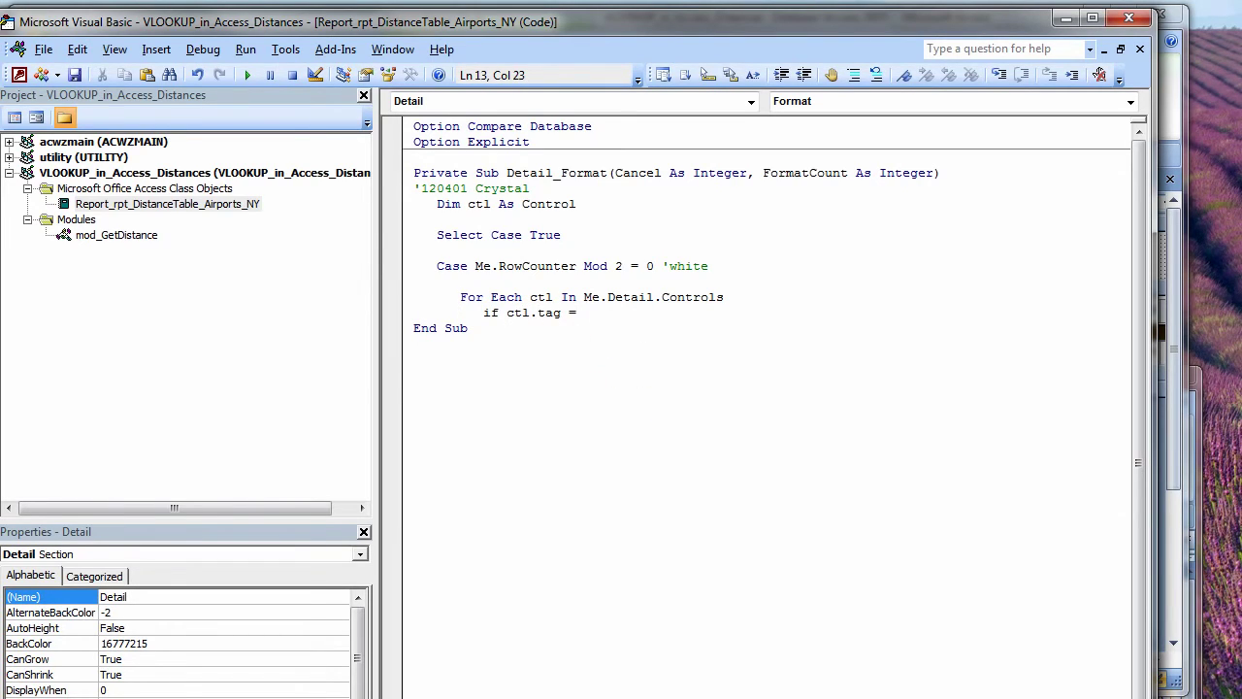
pyautogui.write('"orange" then')
pyautogui.press('Return')
# - Set the orange branch to ctl.BackColor = RGB(255, 255, 255), correcting the control reference to ctl
pyautogui.write('clt.ba')
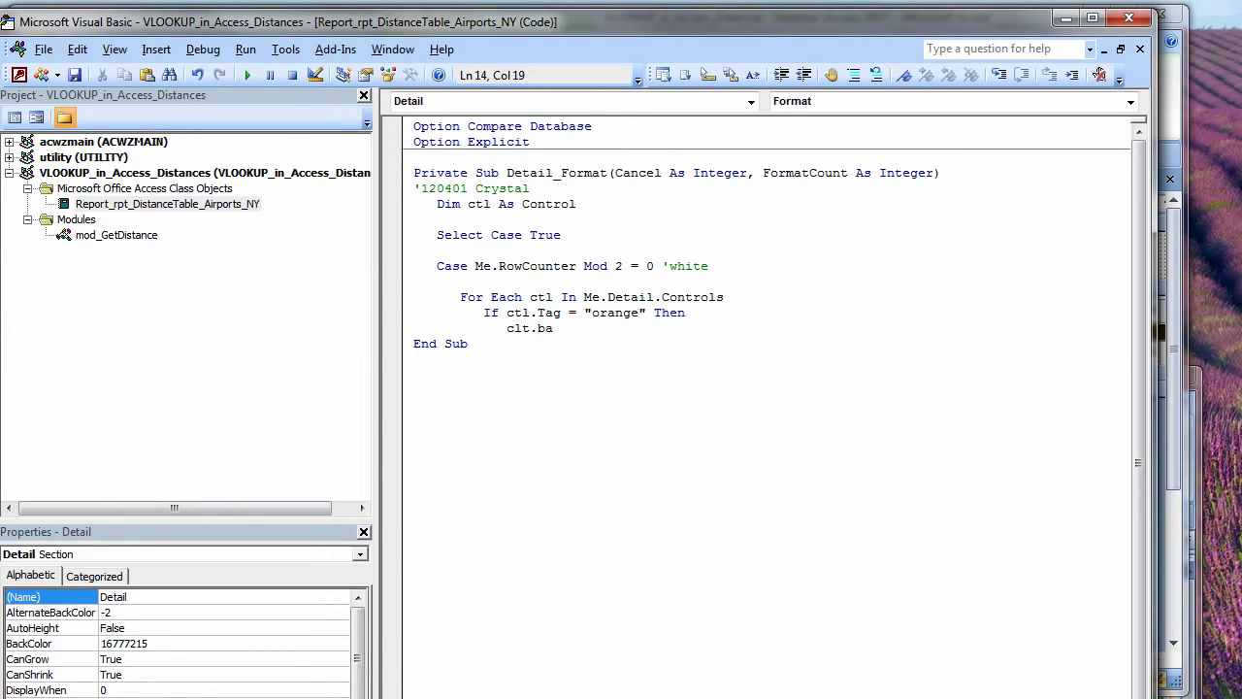
pyautogui.press('BackSpace')
pyautogui.press('BackSpace')
pyautogui.press('BackSpace')
pyautogui.press('BackSpace')
pyautogui.press('BackSpace')
pyautogui.press('BackSpace')
pyautogui.write('me.')
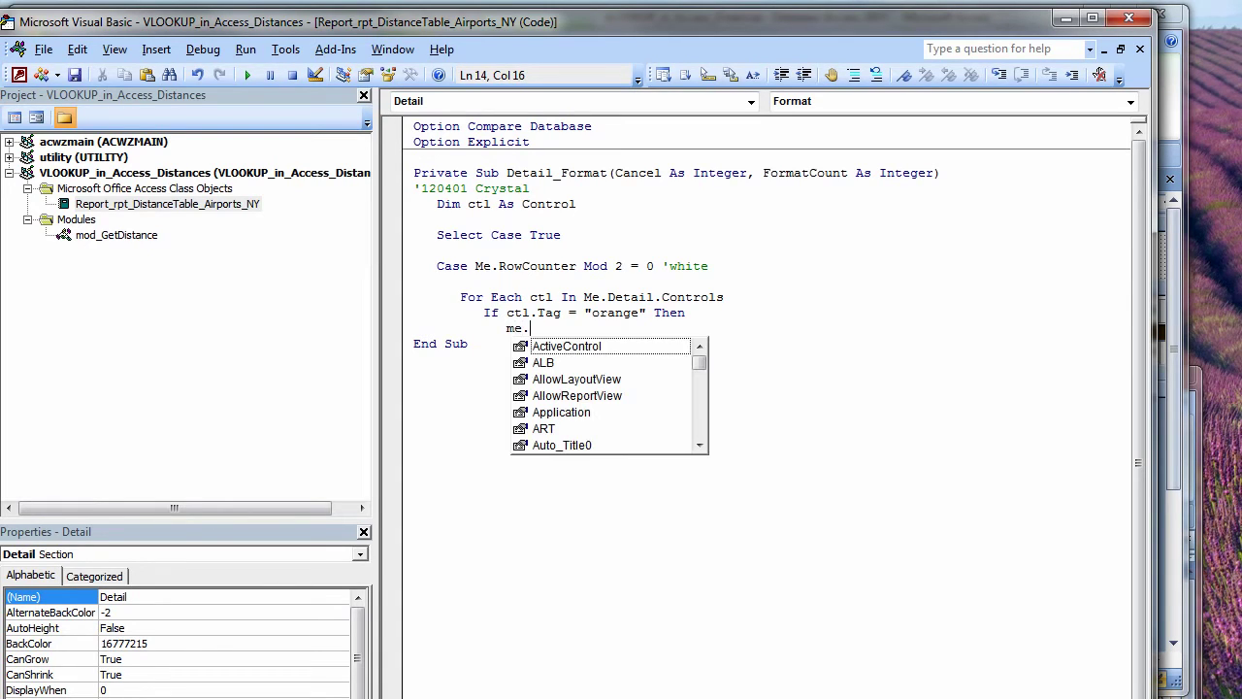
pyautogui.write('al')
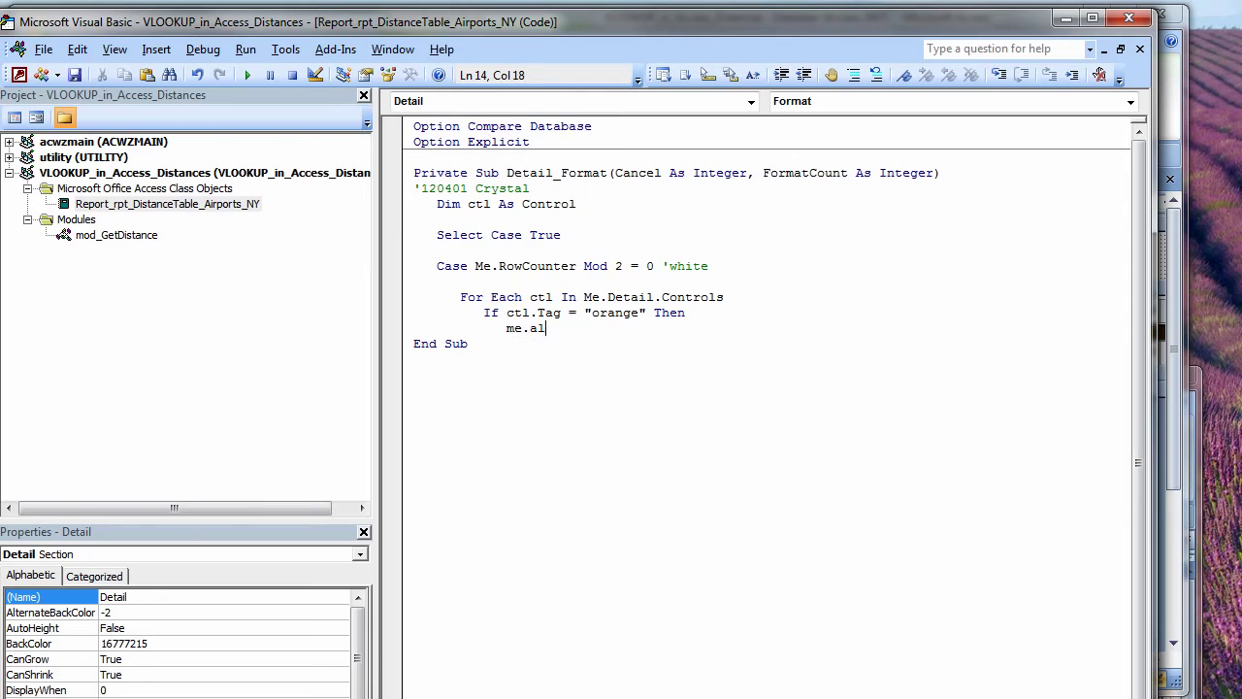
pyautogui.write('`b.b')
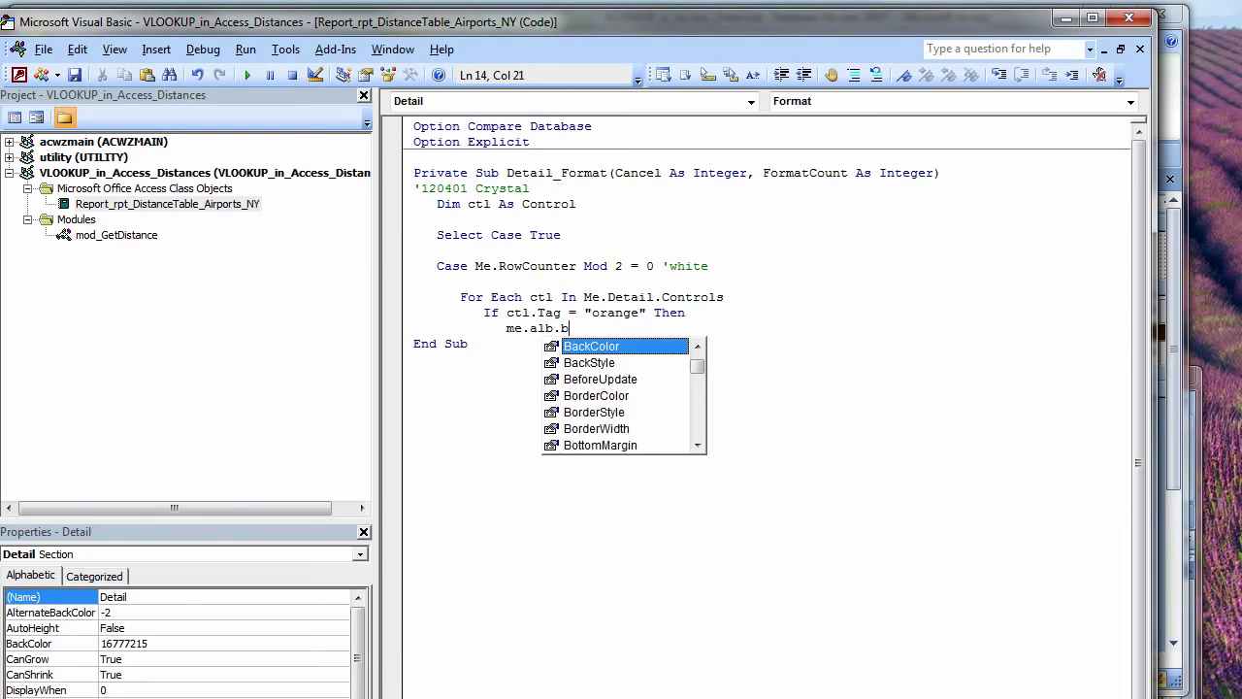
pyautogui.press('Tab')
pyautogui.write('= rgb(')
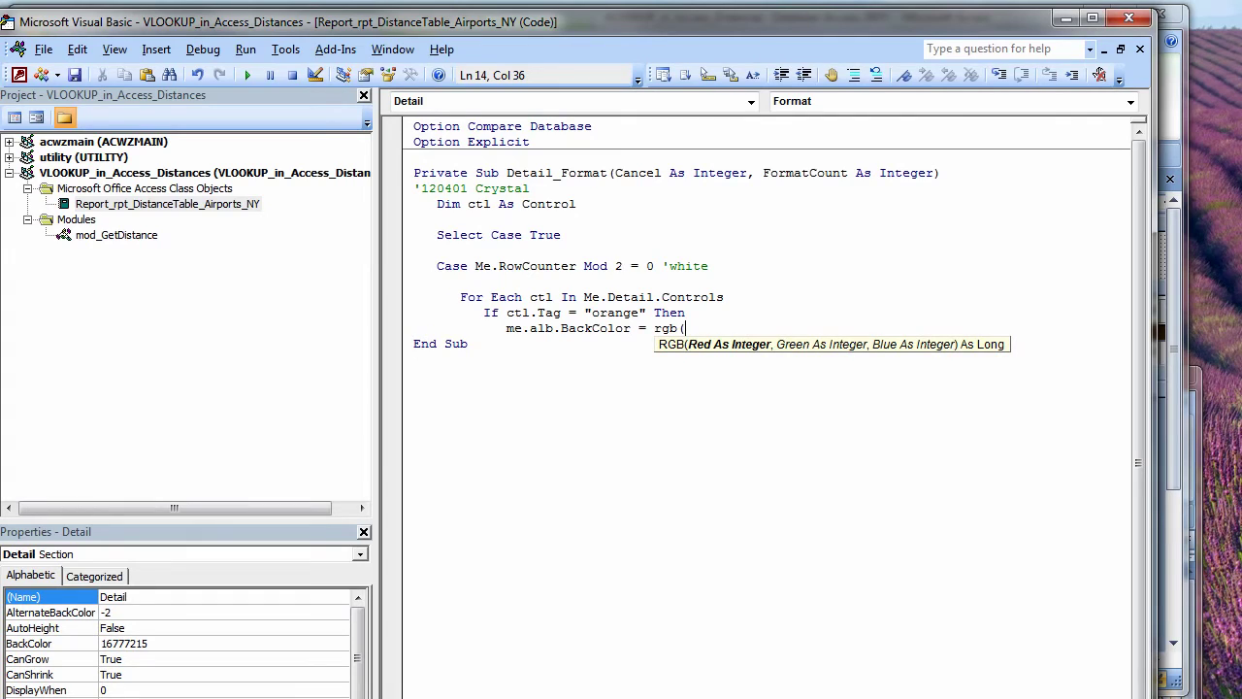
pyautogui.write('255,255')
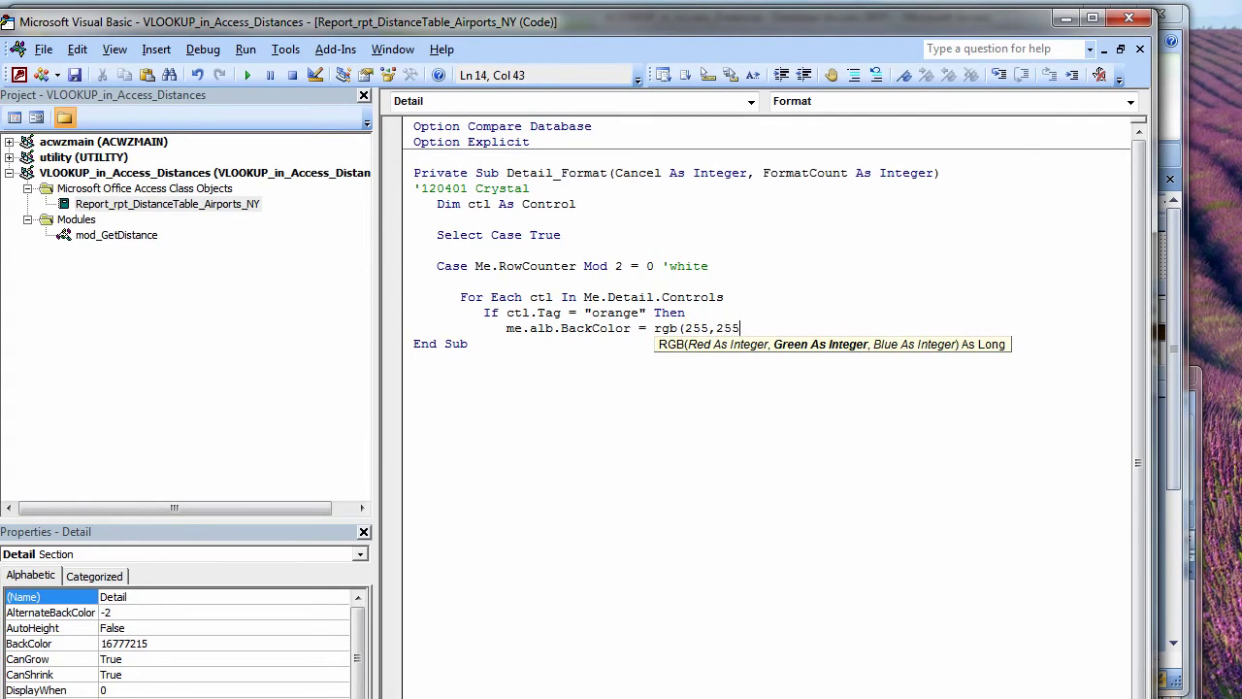
pyautogui.write(',255)')
pyautogui.press('Return')
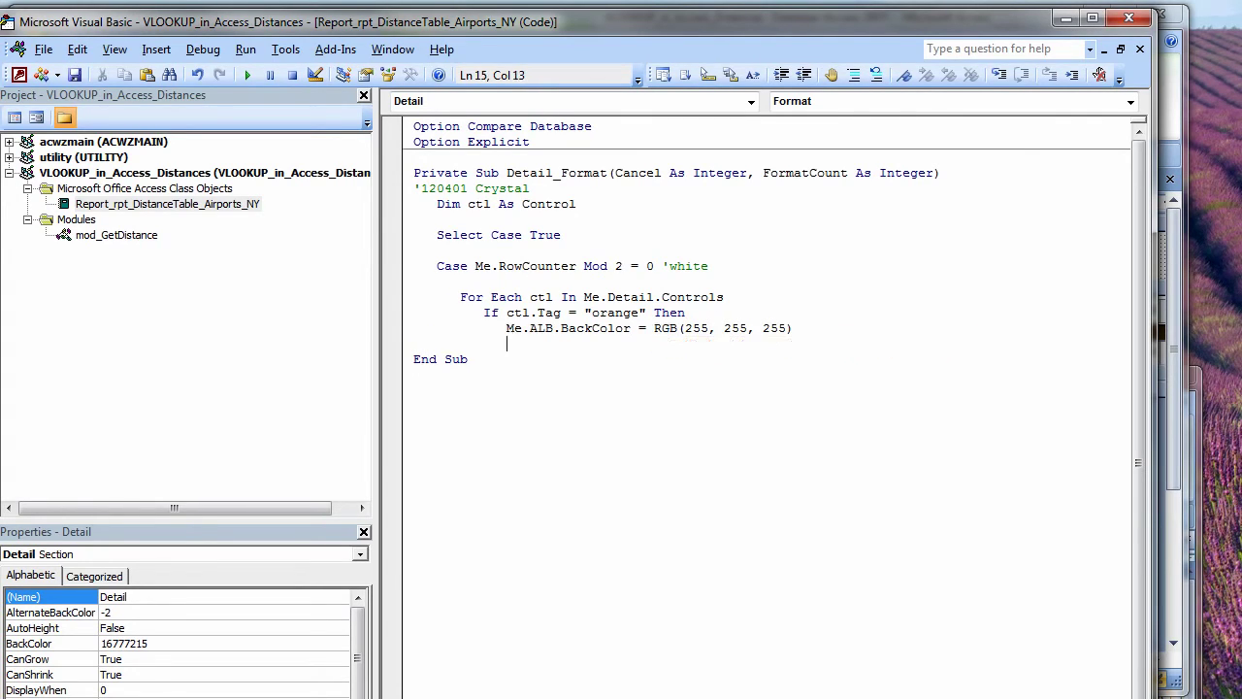
pyautogui.moveTo(505, 328); pyautogui.dragTo(552, 330)
pyautogui.write('clt')
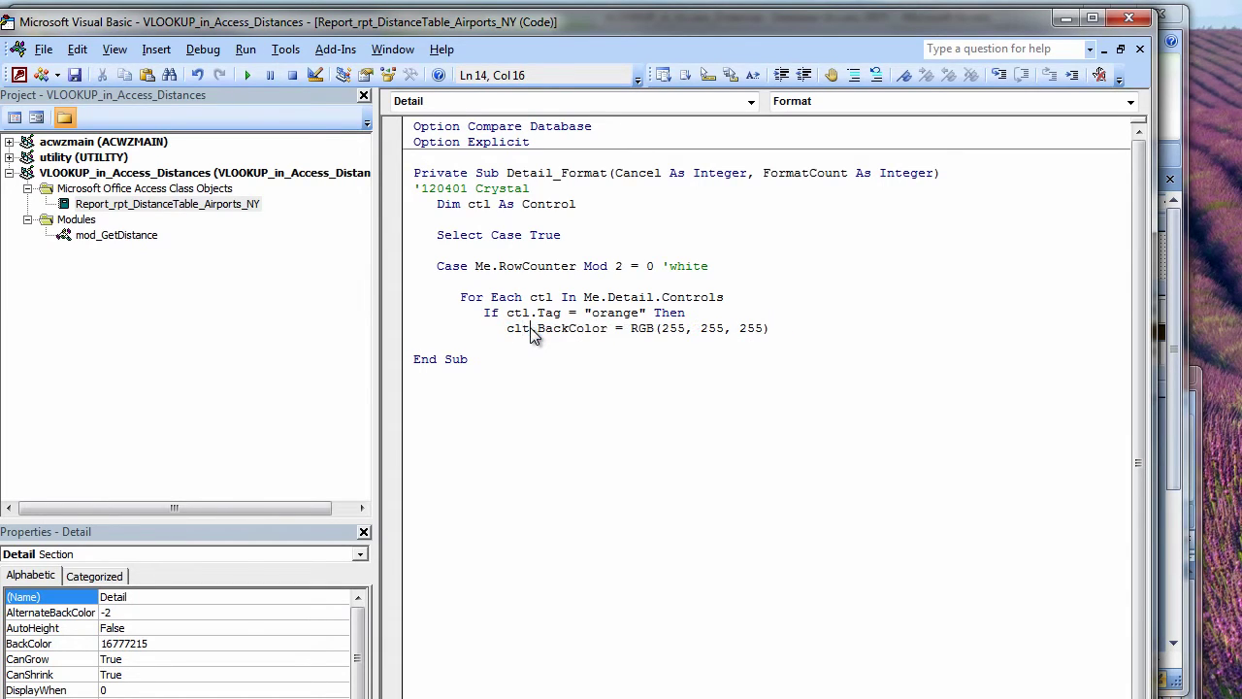
pyautogui.click(504, 343)
# - Add an ElseIf ctl.Tag = "blue" Then branch, fixing the elseid typo flagged by the compile error
pyautogui.press('BackSpace')
pyautogui.press('BackSpace')
pyautogui.press('BackSpace')
pyautogui.write('elseid ctl.')
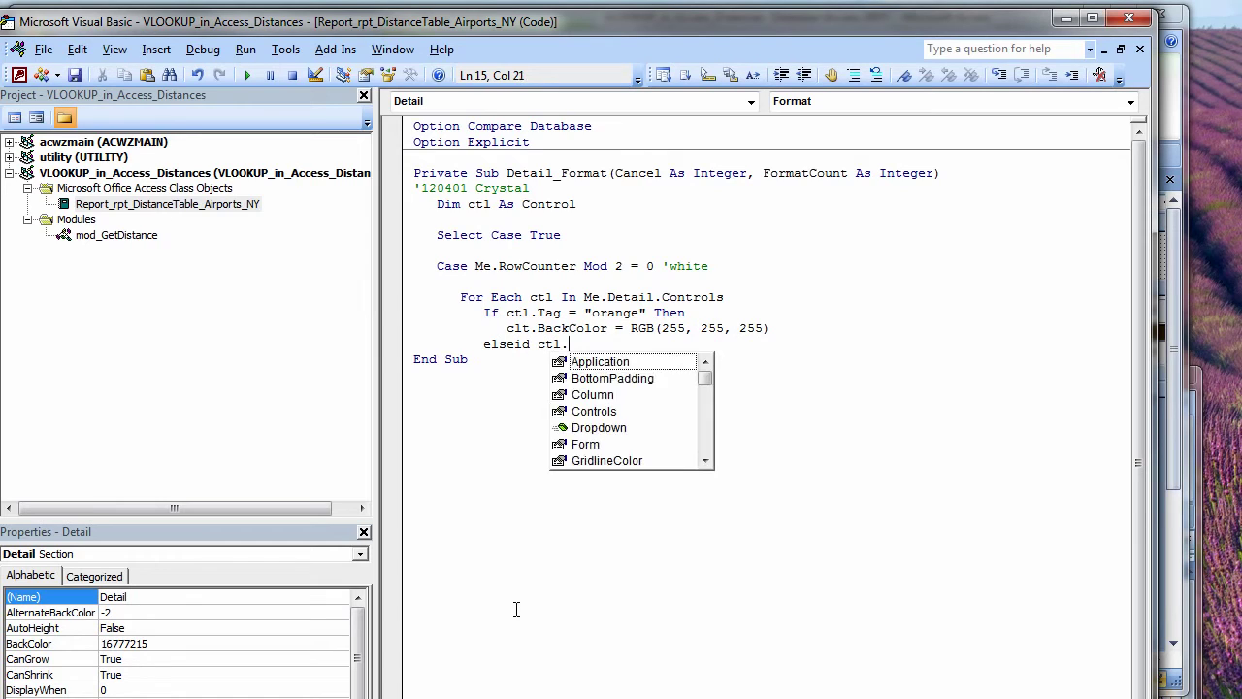
pyautogui.write('tag = "blue')
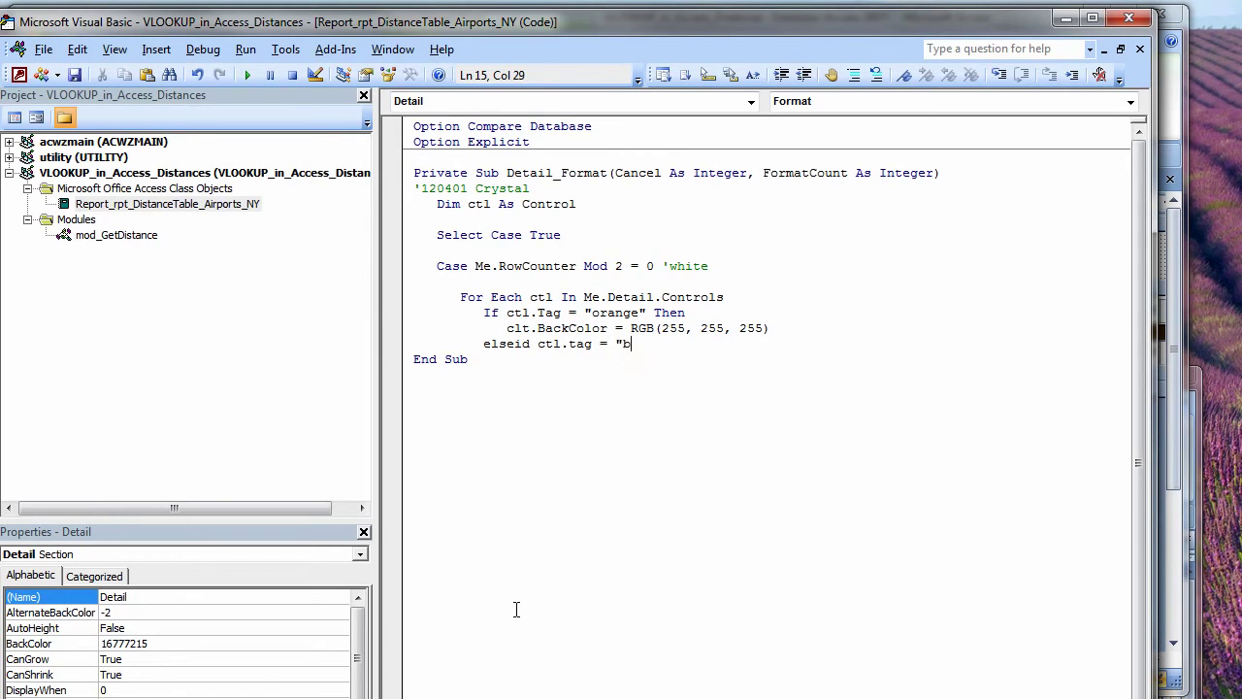
pyautogui.write('then')
pyautogui.press('Return')
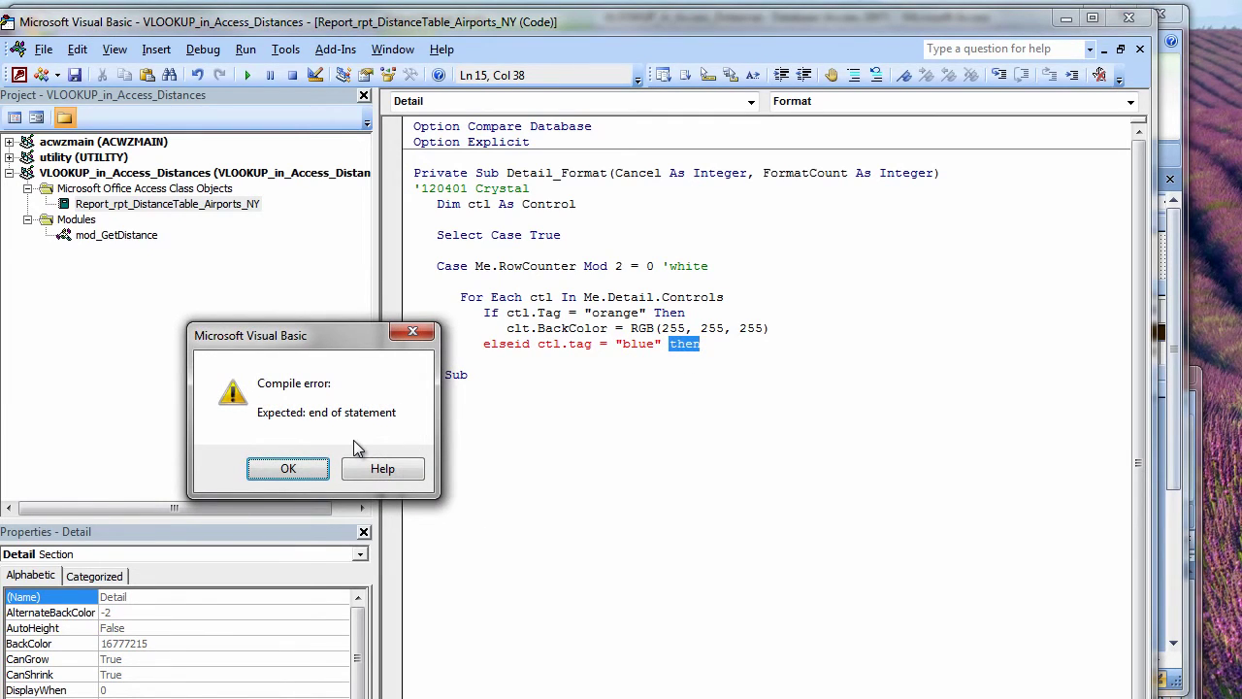
pyautogui.click(288, 469)
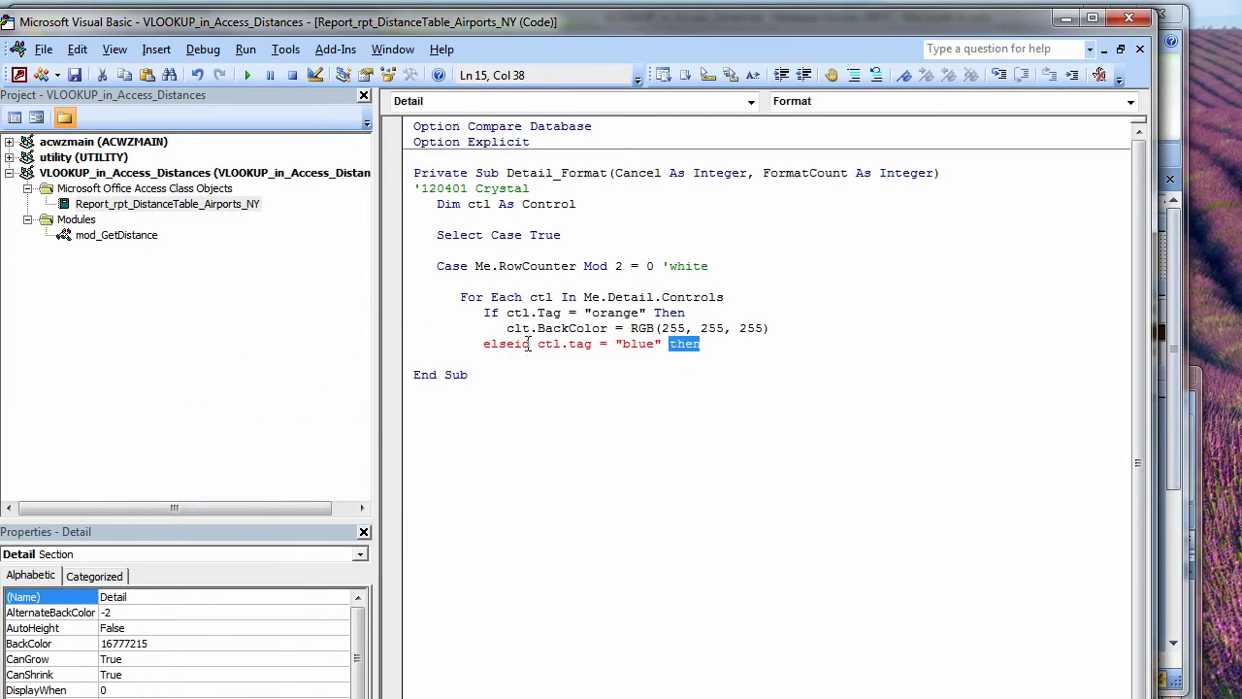
pyautogui.click(526, 344)
pyautogui.write('f')
pyautogui.press('Delete')
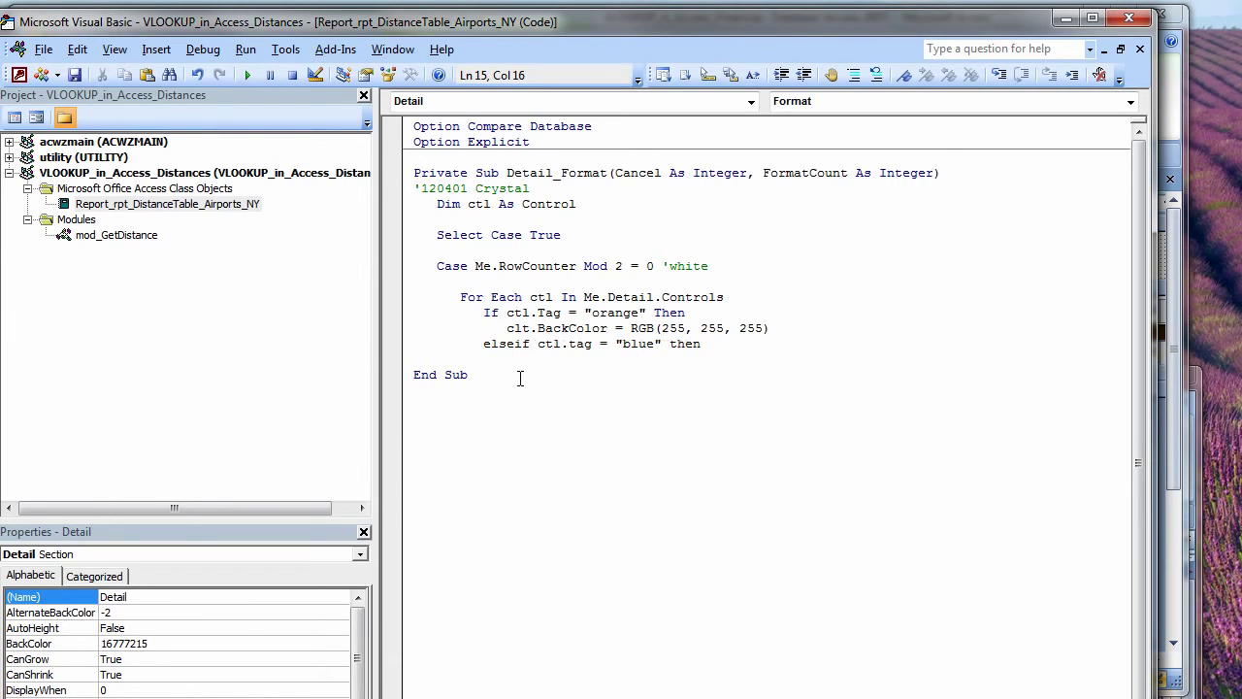
# - Copy the colour line under ElseIf and change it to BackColor = RGB(245, 250, 250)
pyautogui.click(408, 332)
pyautogui.hotkey('ctrl', 'c')
pyautogui.click(416, 361)
pyautogui.hotkey('ctrl', 'v')
pyautogui.doubleClick(669, 359)
pyautogui.write('245')
pyautogui.doubleClick(716, 359)
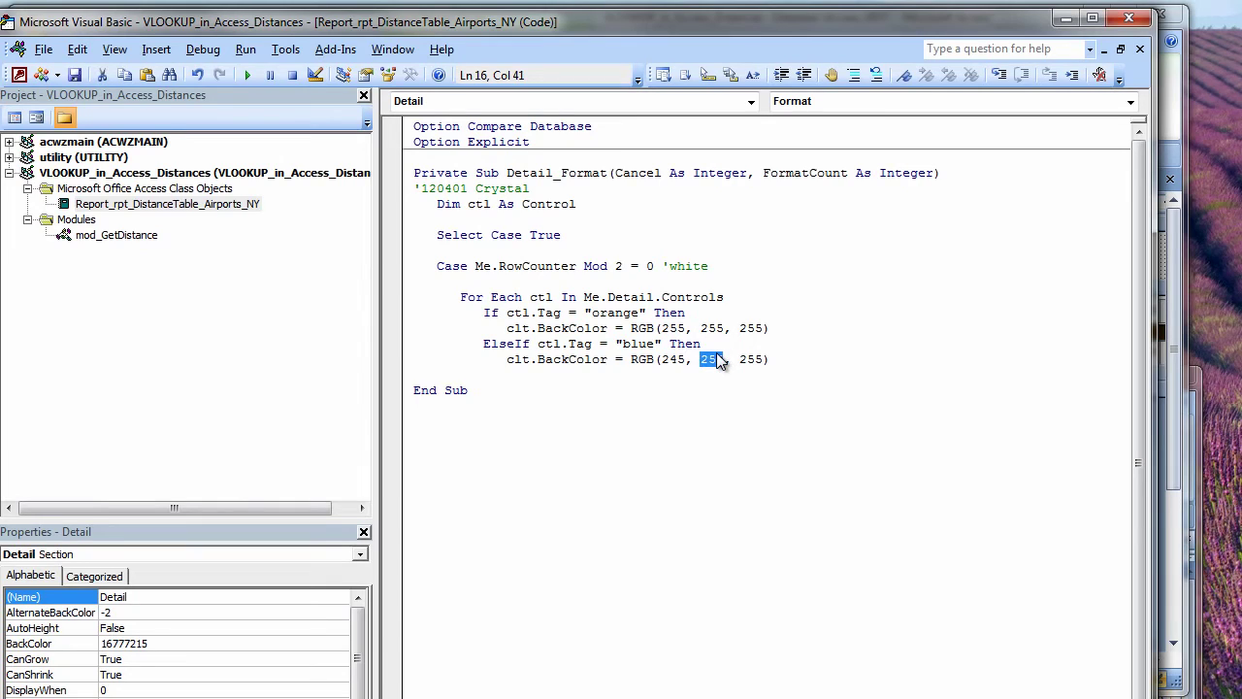
pyautogui.write('250')
pyautogui.doubleClick(753, 356)
pyautogui.write('250')
# - Close the branches with End If and the loop with Next ctl
pyautogui.click(559, 382)
pyautogui.write('end if')
pyautogui.press('Return')
pyautogui.press('BackSpace')
pyautogui.write('next ')
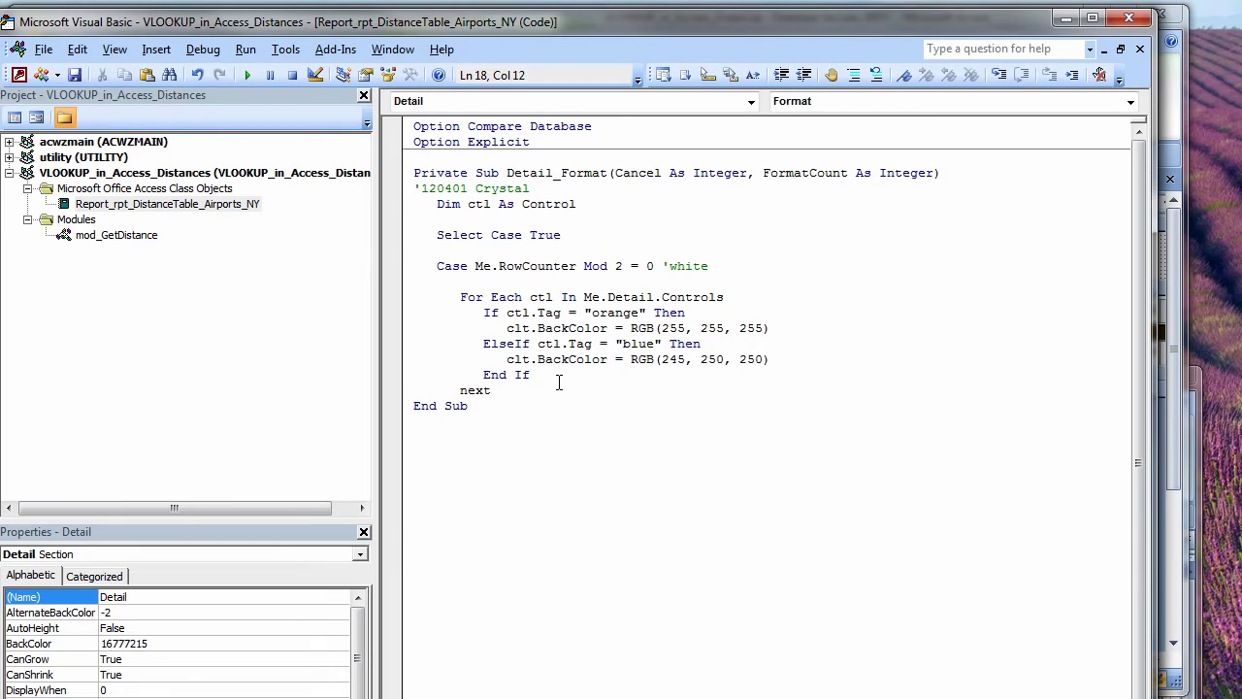
pyautogui.write('ctl')
pyautogui.press('Return')
# - Duplicate the white-row Case block below itself and compare colours against the Excel table
pyautogui.moveTo(544, 391); pyautogui.dragTo(393, 268)
pyautogui.moveTo(438, 354); pyautogui.dragTo(417, 405)
pyautogui.click(553, 391)
pyautogui.press('Return')
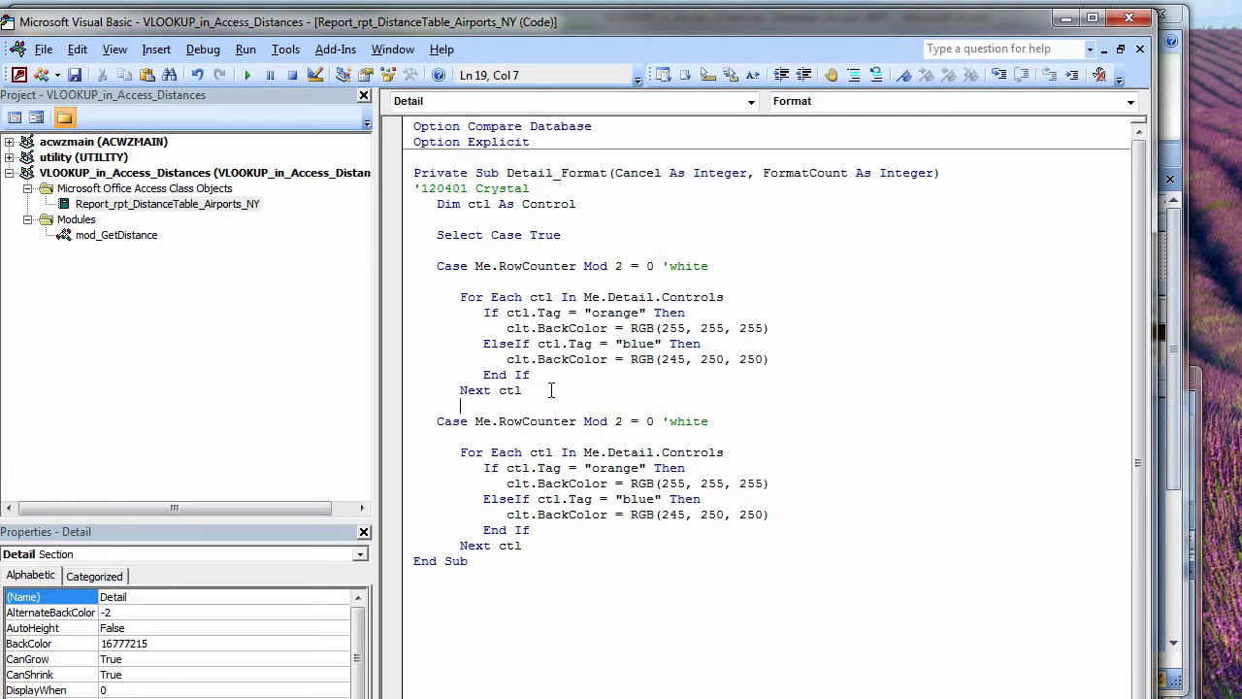
pyautogui.hotkey('alt', 'Tab')
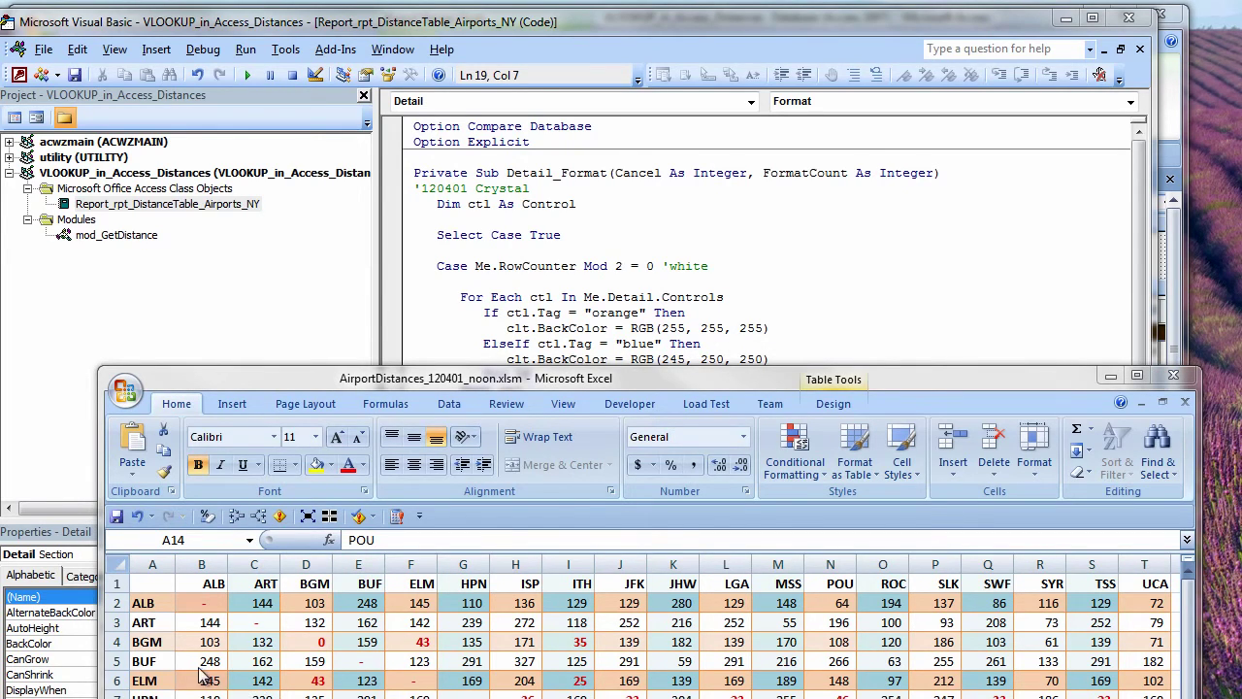
pyautogui.hotkey('alt', 'Tab')
# - Change the copied case to Me.RowCounter Mod 4 = 1 with the comment 'medium
pyautogui.doubleClick(618, 421)
pyautogui.write('4')
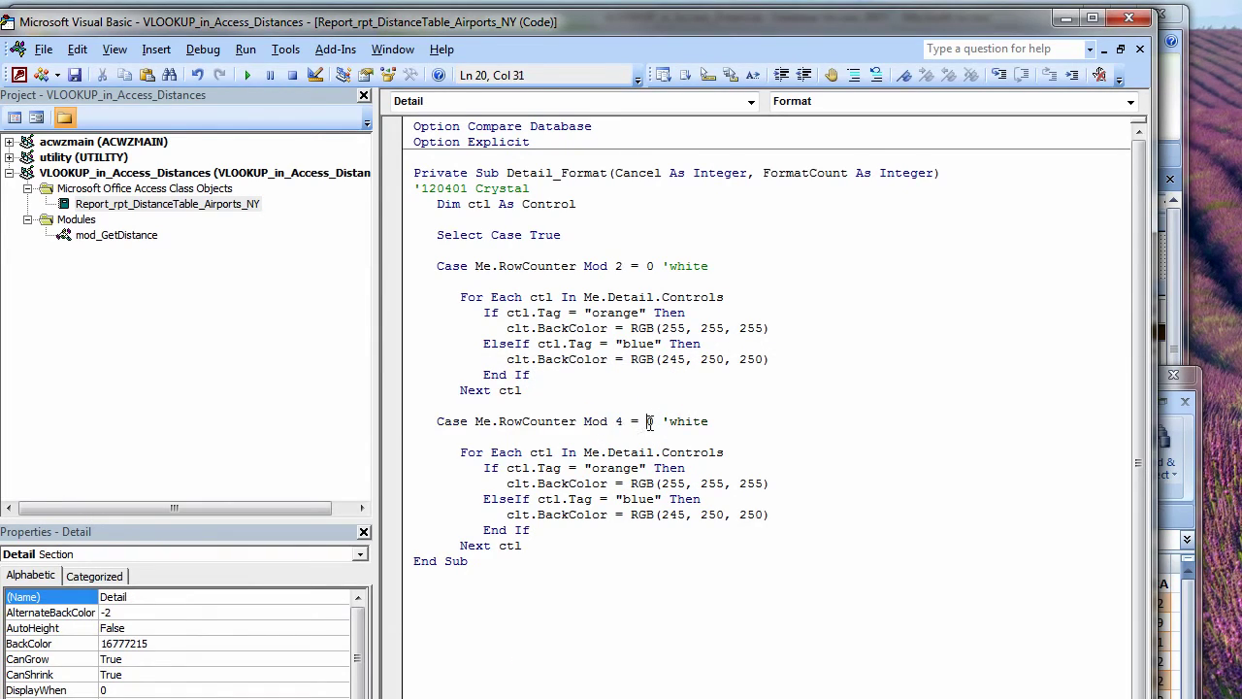
pyautogui.doubleClick(649, 421)
pyautogui.write('1')
pyautogui.doubleClick(698, 421)
pyautogui.write('medium')
# - Set the medium orange colour to RGB(250, 200, 170)
pyautogui.doubleClick(672, 483)
pyautogui.write('250')
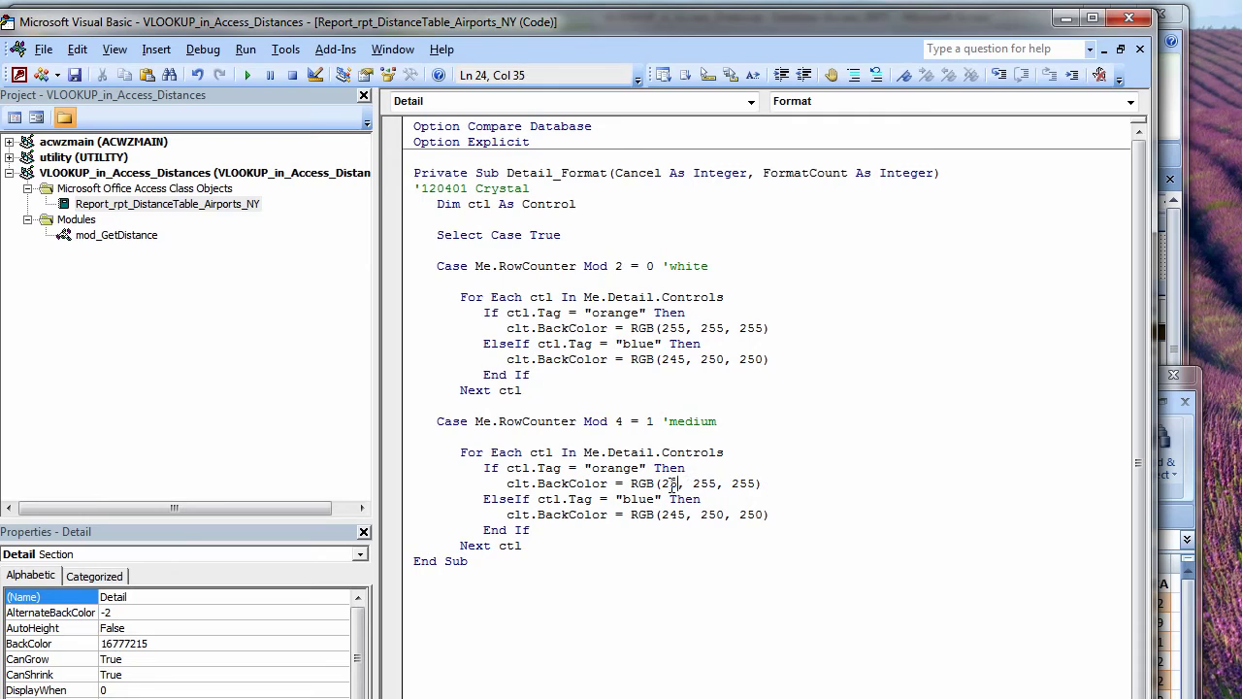
pyautogui.doubleClick(711, 483)
pyautogui.write('200')
pyautogui.doubleClick(754, 484)
pyautogui.write('170')
# - Set the medium blue colour to RGB(168, 216, 224)
pyautogui.click(679, 516)
pyautogui.doubleClick(673, 515)
pyautogui.write('168')
pyautogui.doubleClick(712, 514)
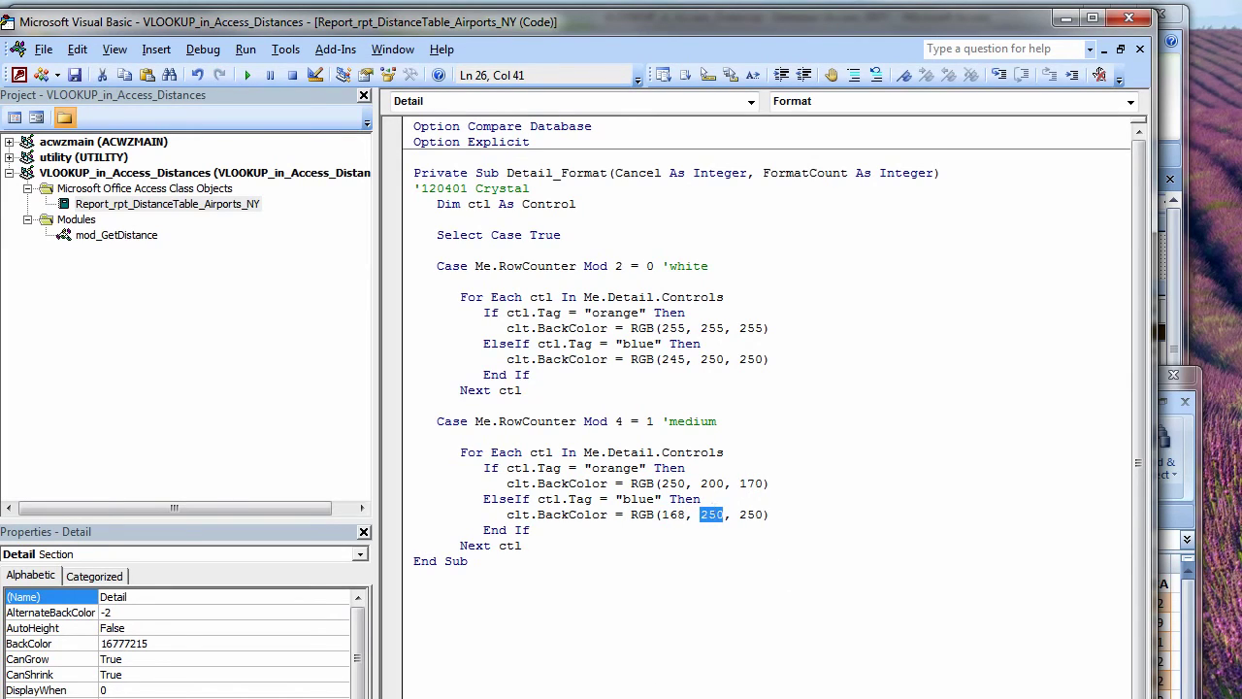
pyautogui.write('216')
pyautogui.doubleClick(750, 514)
pyautogui.write('23')
pyautogui.press('Return')
pyautogui.press('Return')
pyautogui.press('Return')
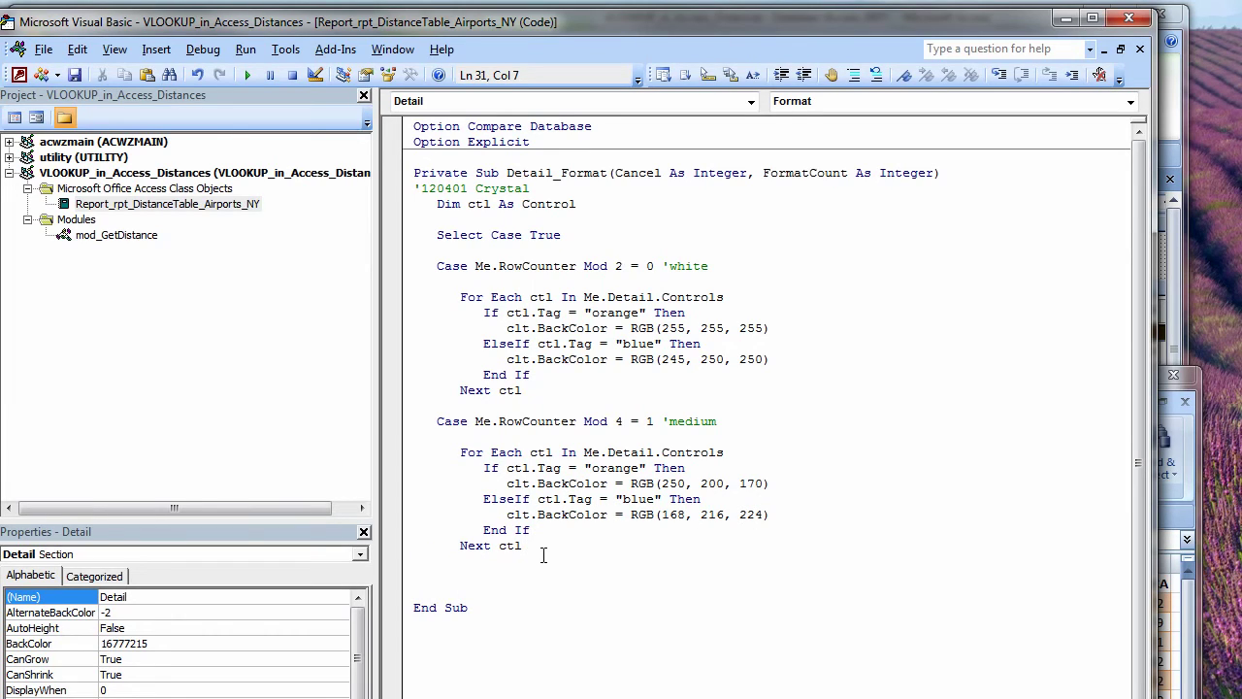
# - Copy the medium Case block below and turn it into Case Else 'light
pyautogui.moveTo(540, 541); pyautogui.dragTo(396, 423)
pyautogui.moveTo(433, 476); pyautogui.dragTo(654, 577)
pyautogui.write("else 'medium")
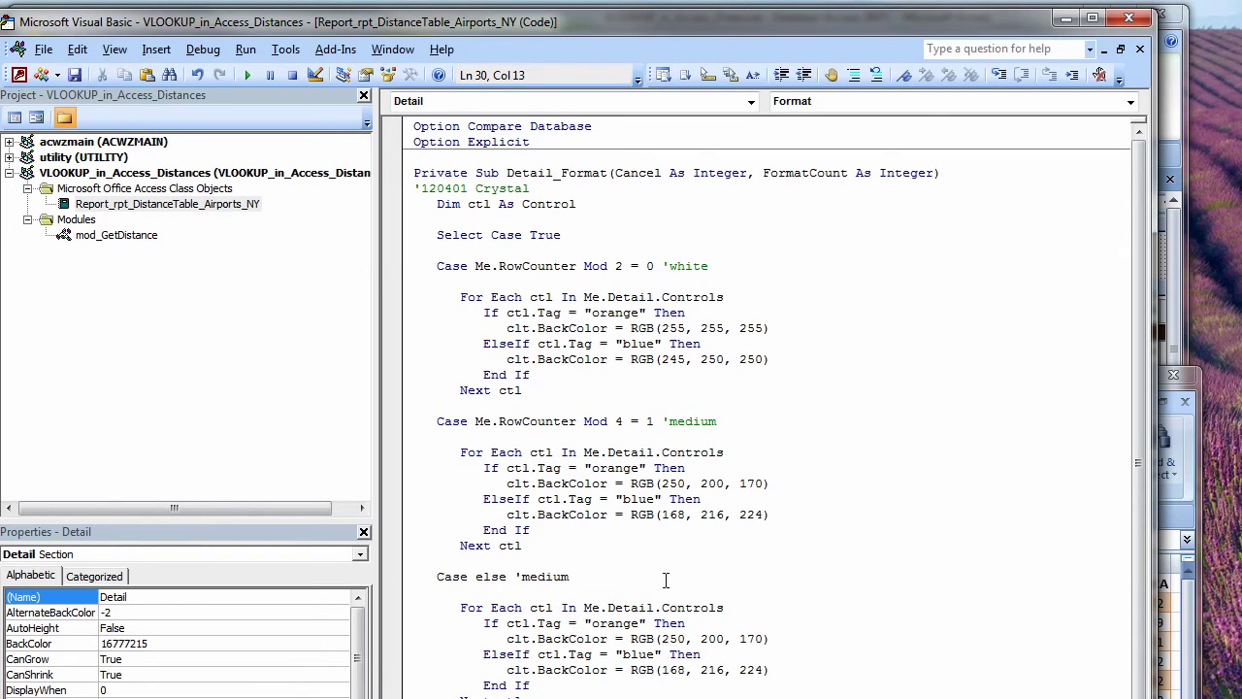
pyautogui.doubleClick(544, 577)
pyautogui.write('light')
# - Set the light orange colour to RGB(255, 232, 218)
pyautogui.scroll(-2, 672, 545)
pyautogui.doubleClick(673, 545)
pyautogui.write('255')
pyautogui.doubleClick(713, 545)
pyautogui.write('232')
pyautogui.doubleClick(746, 545)
pyautogui.write('218')
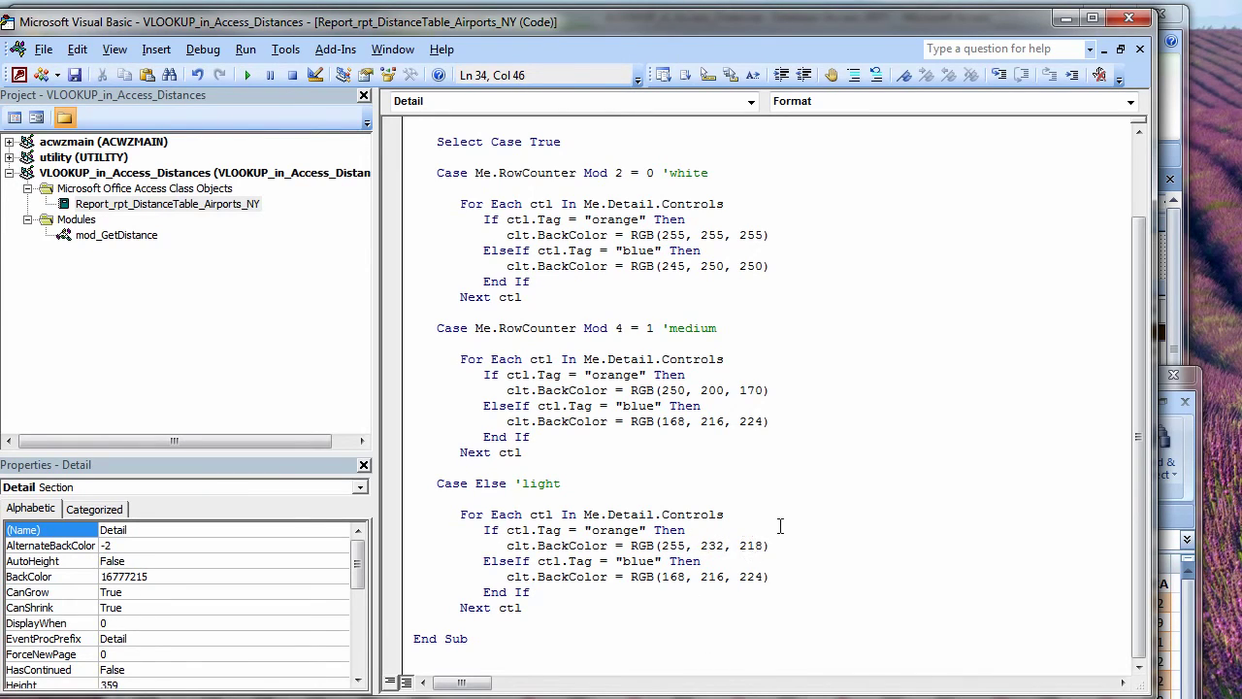
# - Set the light blue colour to RGB(200, 230, 230)
pyautogui.doubleClick(672, 576)
pyautogui.write('200')
pyautogui.doubleClick(712, 577)
pyautogui.write('230')
pyautogui.doubleClick(749, 576)
pyautogui.write('230')
# - Close the Select Case with End Select after the last Next ctl
pyautogui.click(502, 627)
pyautogui.write('end select')
pyautogui.press('Return')
pyautogui.press('Return')
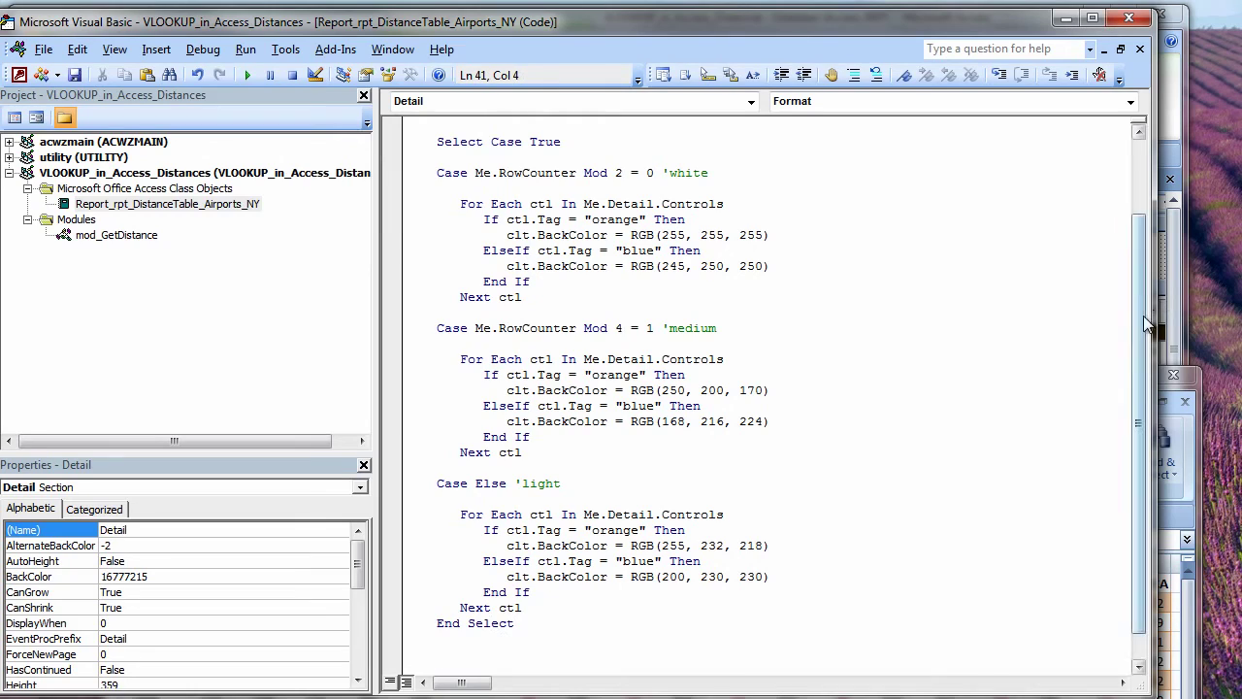
pyautogui.scroll(-1, 1142, 330)
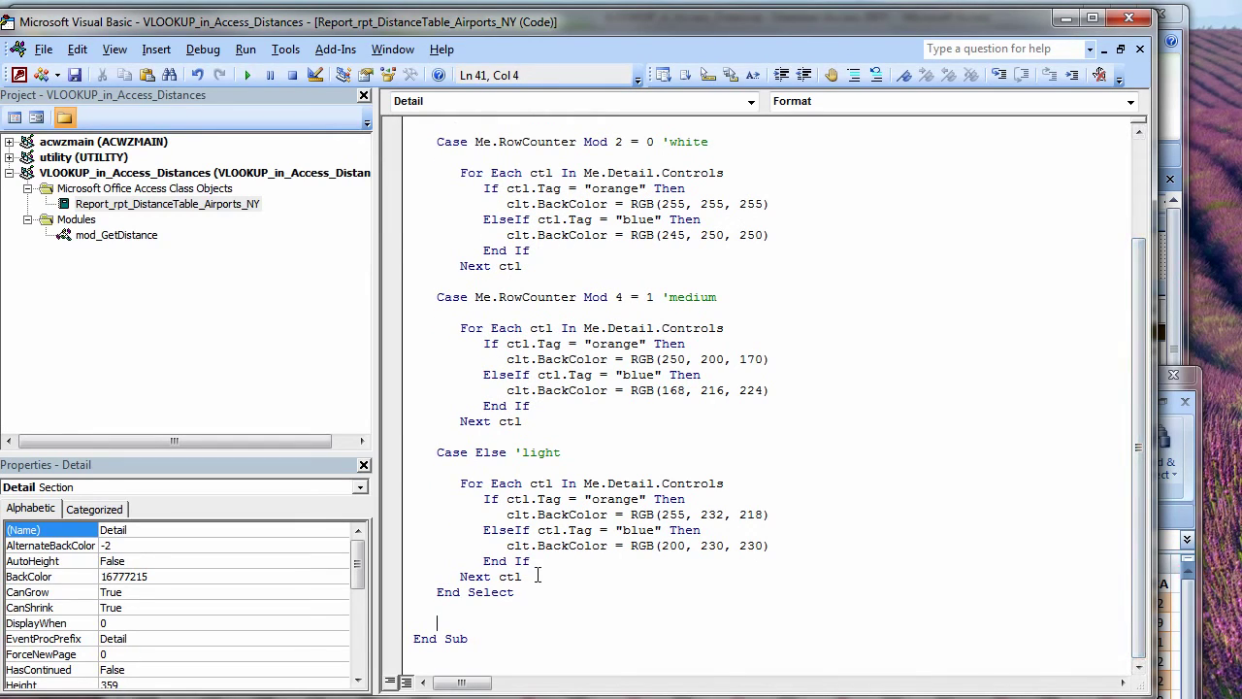
# - Paste a copy of the For Each loop after End Select, with the condition If ctl.Value <= 50
pyautogui.moveTo(536, 575); pyautogui.dragTo(413, 485)
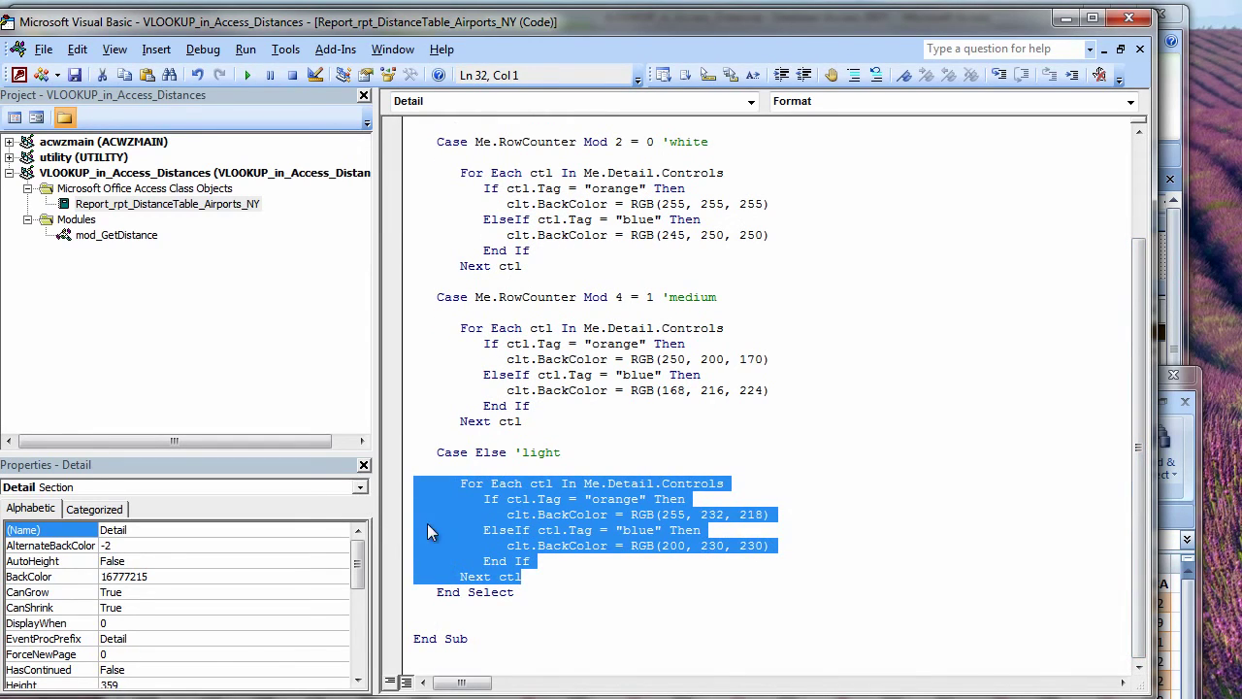
pyautogui.hotkey('ctrl', 'c')
pyautogui.click(409, 623)
pyautogui.hotkey('ctrl', 'v')
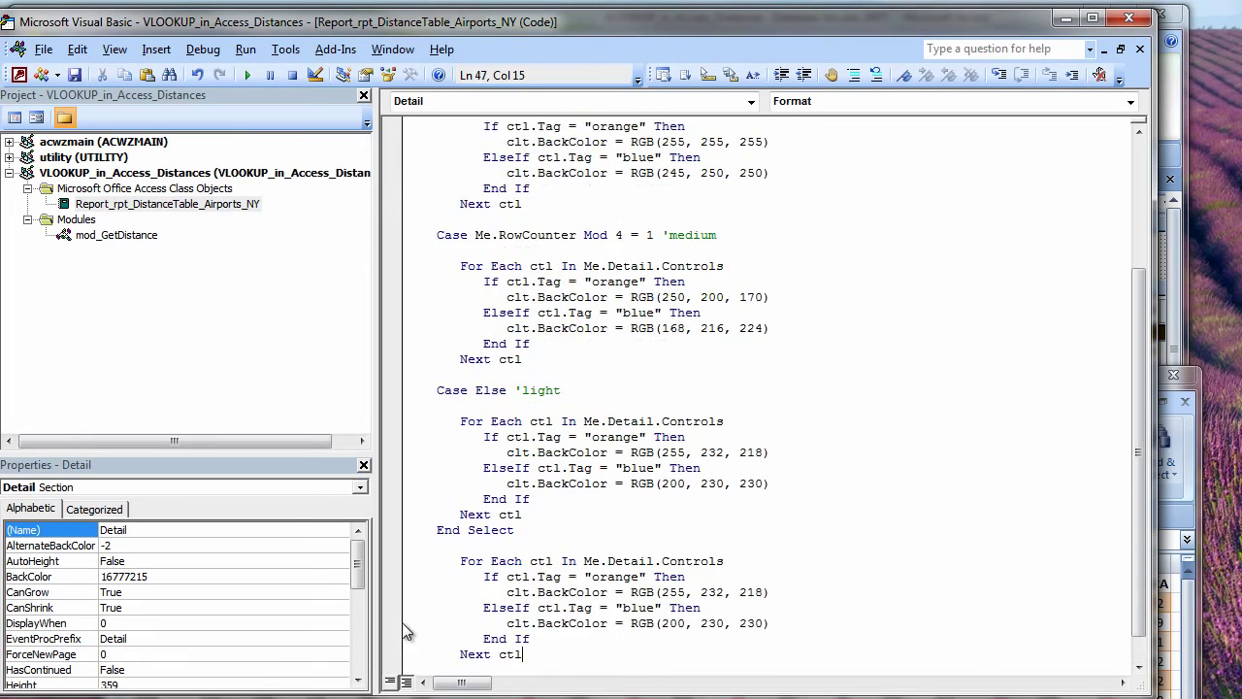
pyautogui.hotkey('shift', 'Tab')
pyautogui.doubleClick(525, 577)
pyautogui.write('value')
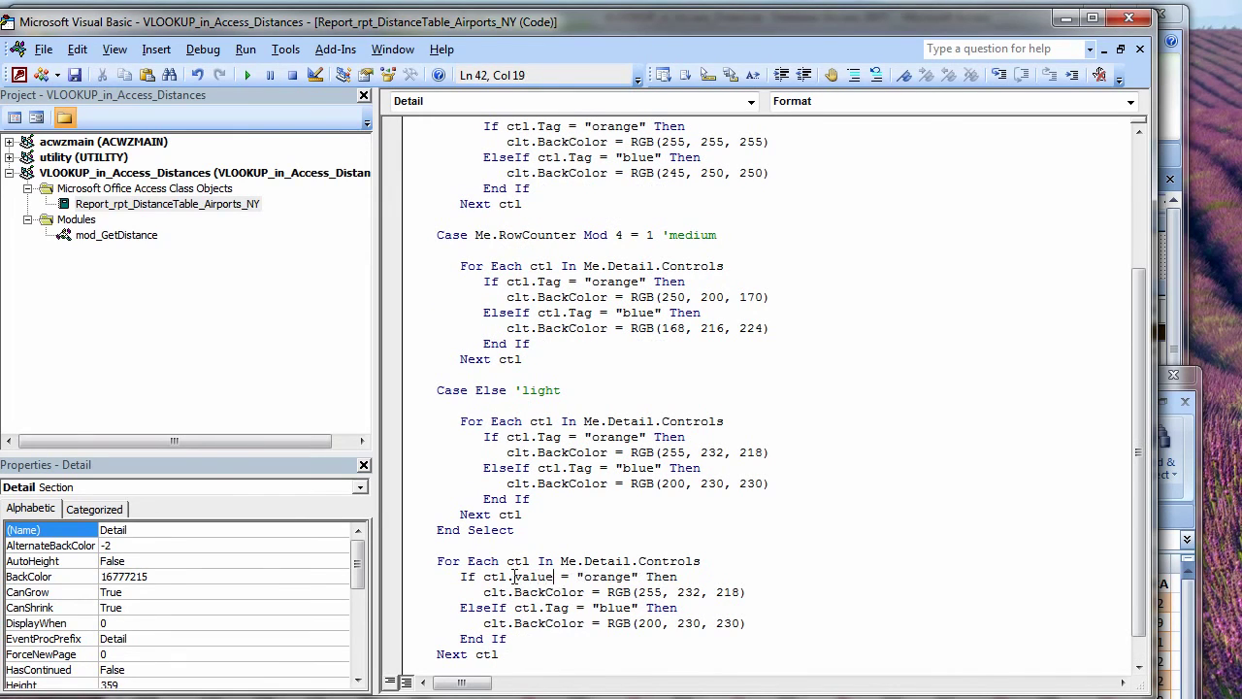
pyautogui.moveTo(558, 577); pyautogui.dragTo(622, 586)
pyautogui.write('<= 50')
pyautogui.press('Delete')
# - Make matching values red with ctl.ForeColor = RGB(255, 0, 0) and ctl.FontBold = True
pyautogui.click(521, 592)
pyautogui.press('Delete')
pyautogui.press('Delete')
pyautogui.press('Delete')
pyautogui.write('fore')
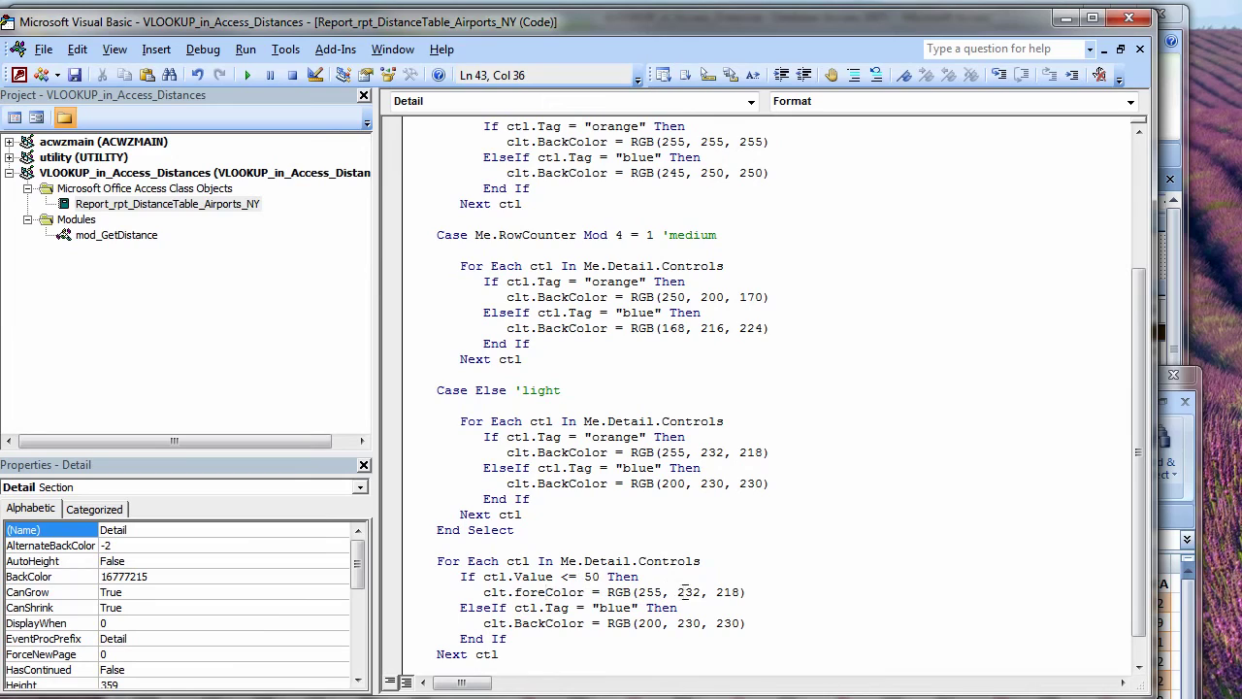
pyautogui.doubleClick(684, 592)
pyautogui.write('0')
pyautogui.doubleClick(713, 591)
pyautogui.write('0')
pyautogui.press('Return')
pyautogui.hotkey('shift', 'Right')
pyautogui.hotkey('shift', 'Right')
pyautogui.write('tl')
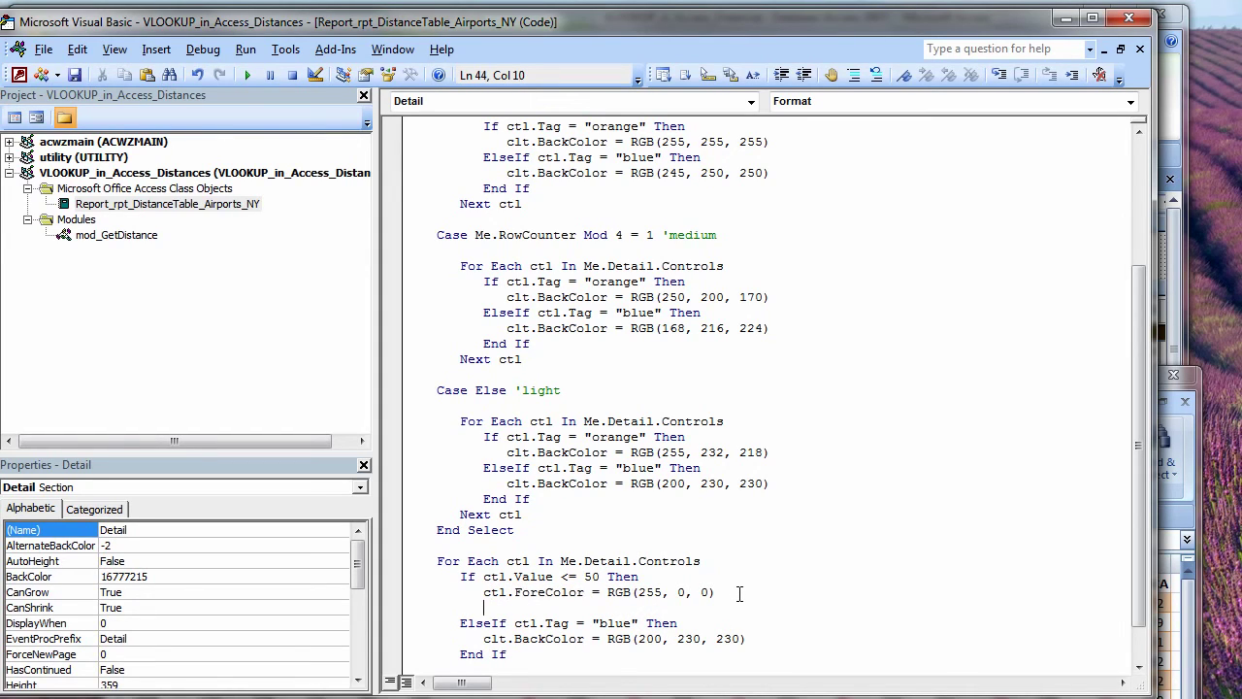
pyautogui.write('ctl.fo')
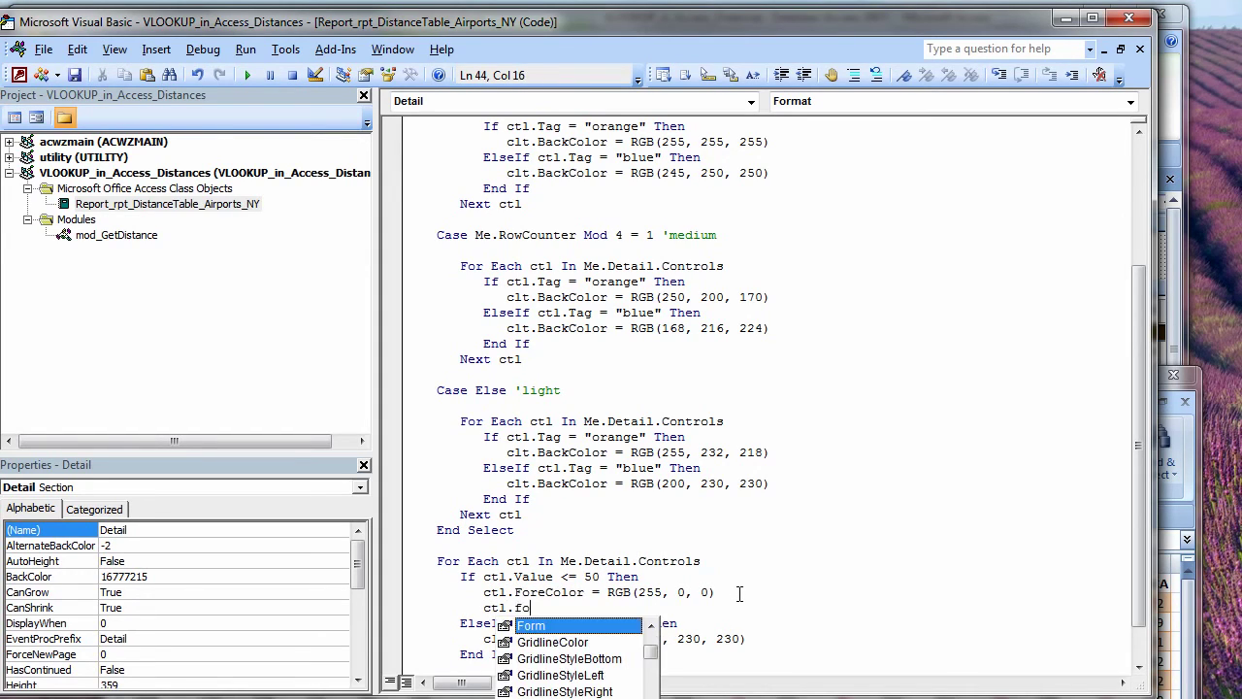
pyautogui.write('ntbol=')
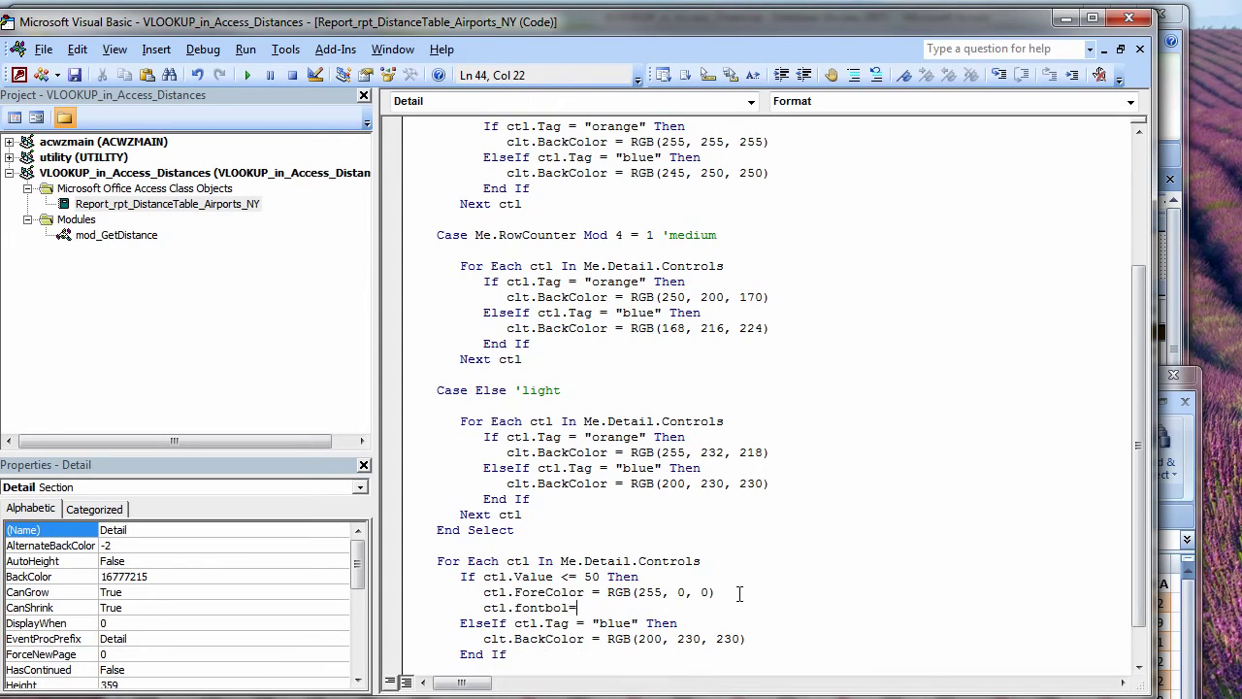
pyautogui.write('True')
pyautogui.press('Return')
# - Replace the blue branch with an Else setting ForeColor black and FontBold False
pyautogui.hotkey('shift', 'Up')
pyautogui.hotkey('shift', 'Up')
pyautogui.hotkey('ctrl', 'c')
pyautogui.press('Down')
pyautogui.press('Down')
pyautogui.hotkey('shift', 'End')
pyautogui.press('Delete')
pyautogui.moveTo(776, 654); pyautogui.dragTo(437, 648)
pyautogui.hotkey('ctrl', 'v')
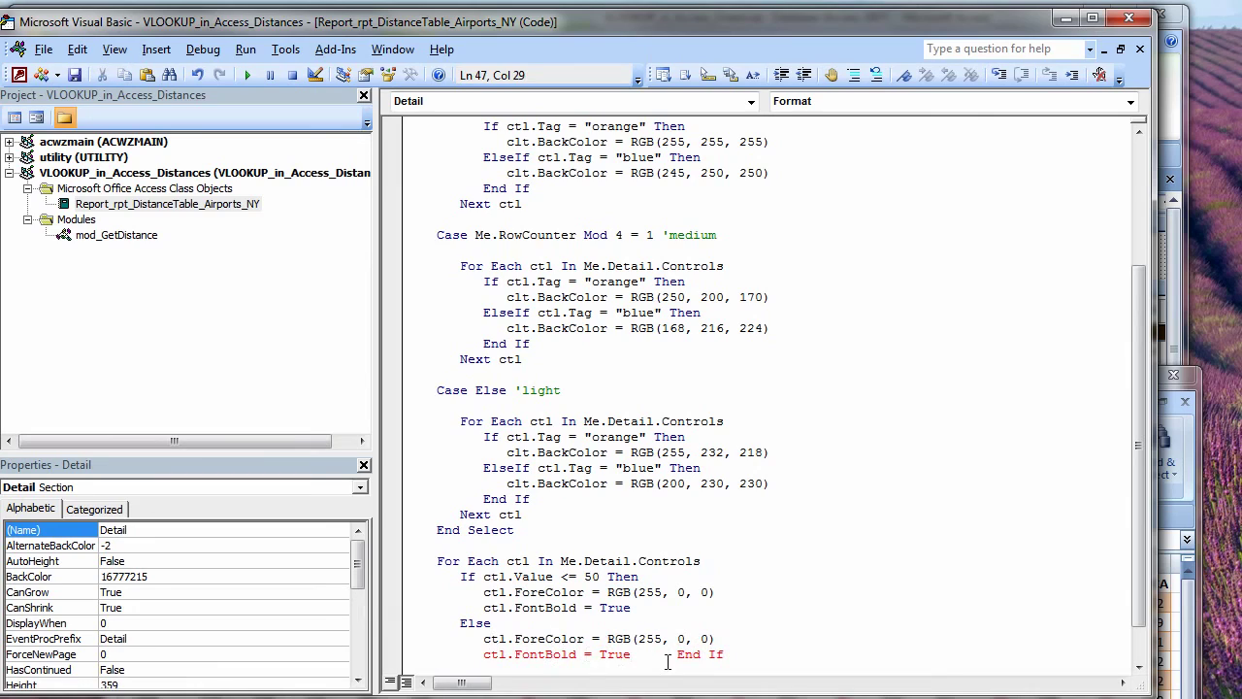
pyautogui.press('Return')
pyautogui.press('BackSpace')
pyautogui.press('BackSpace')
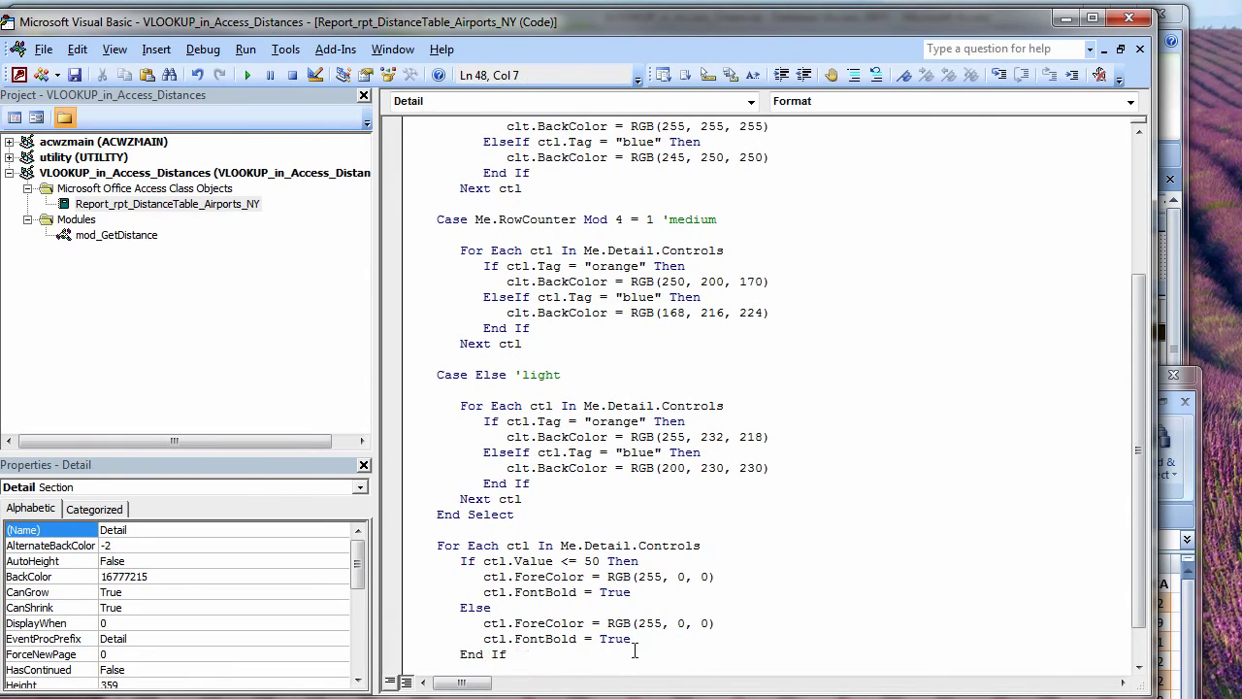
pyautogui.doubleClick(650, 623)
pyautogui.write('0')
pyautogui.click(626, 638)
pyautogui.doubleClick(627, 638)
# - Finish the bold line with FALSE and compile the project to surface errors
pyautogui.write('FALSE')
pyautogui.hotkey('ctrl', 'End')
pyautogui.click(202, 49)
pyautogui.click(316, 71)
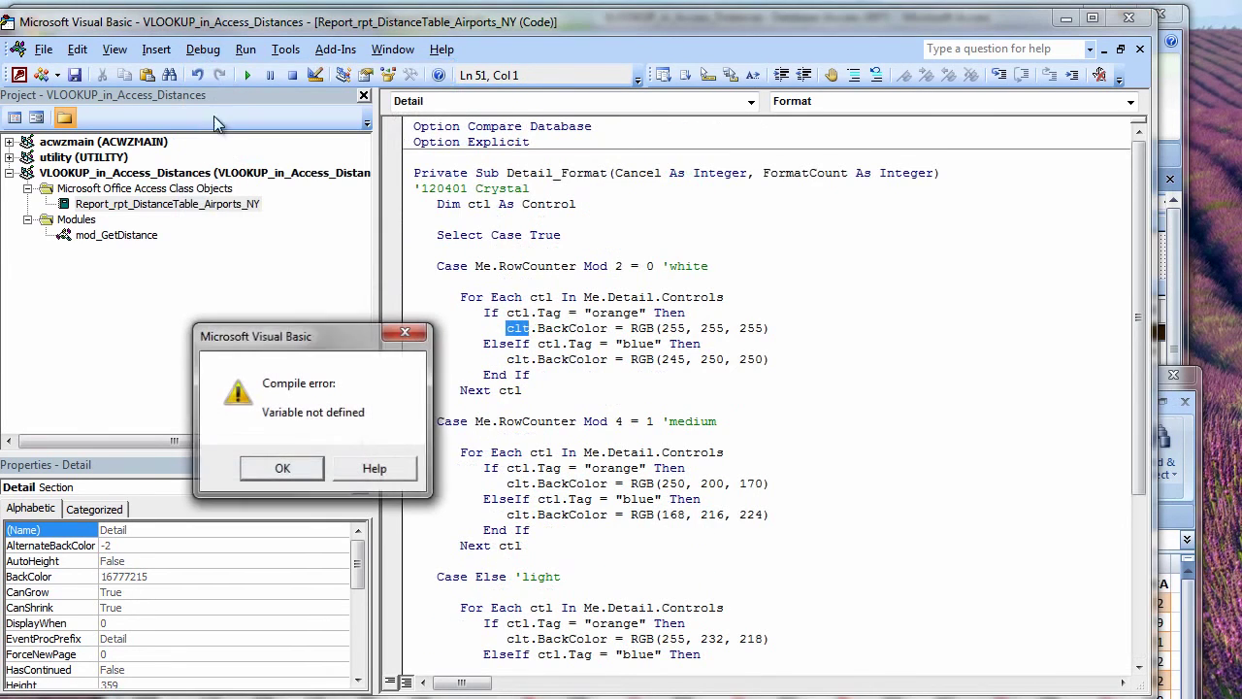
pyautogui.click(290, 468)
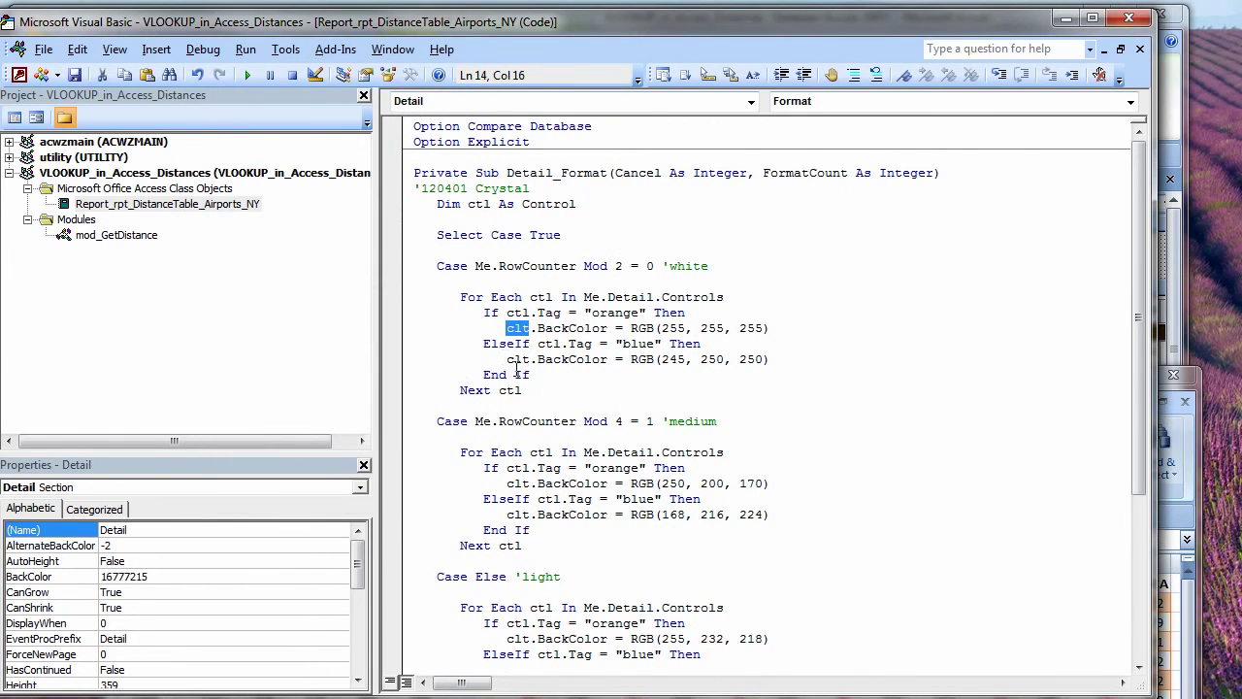
# - Correct the flagged Ctl and Control references, recompiling after each fix
pyautogui.write('Ctl')
pyautogui.click(563, 400)
pyautogui.click(199, 50)
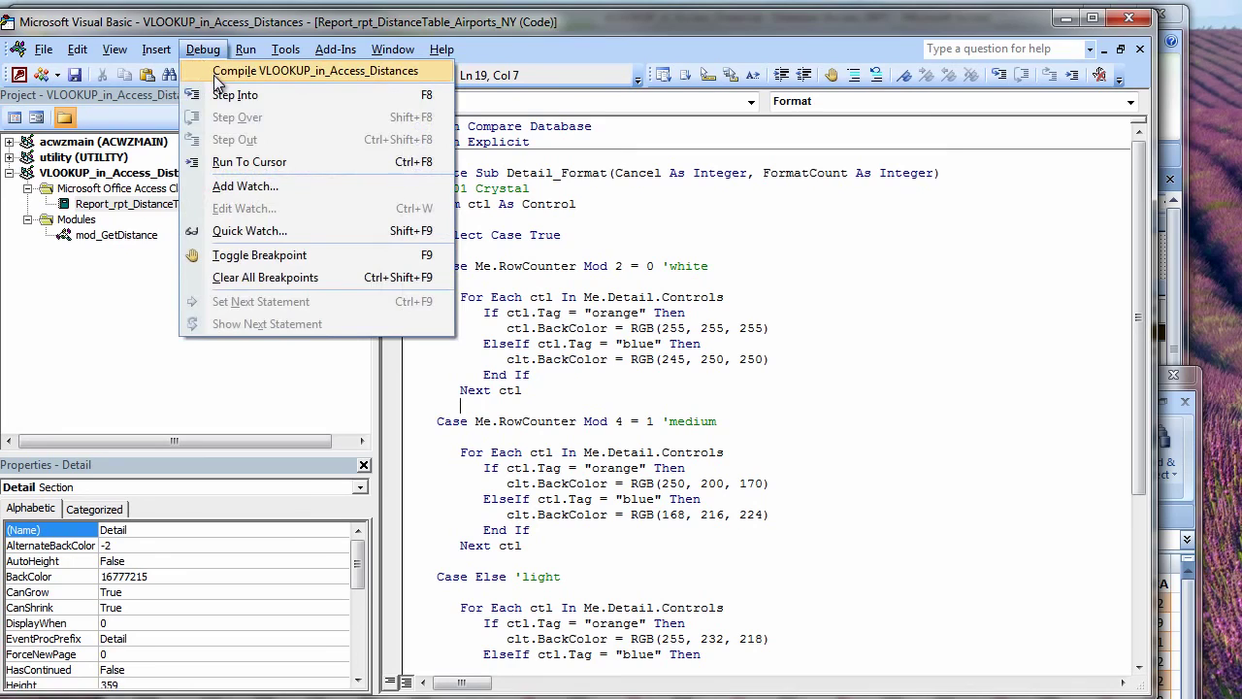
pyautogui.click(214, 75)
pyautogui.click(291, 468)
pyautogui.write('Con')
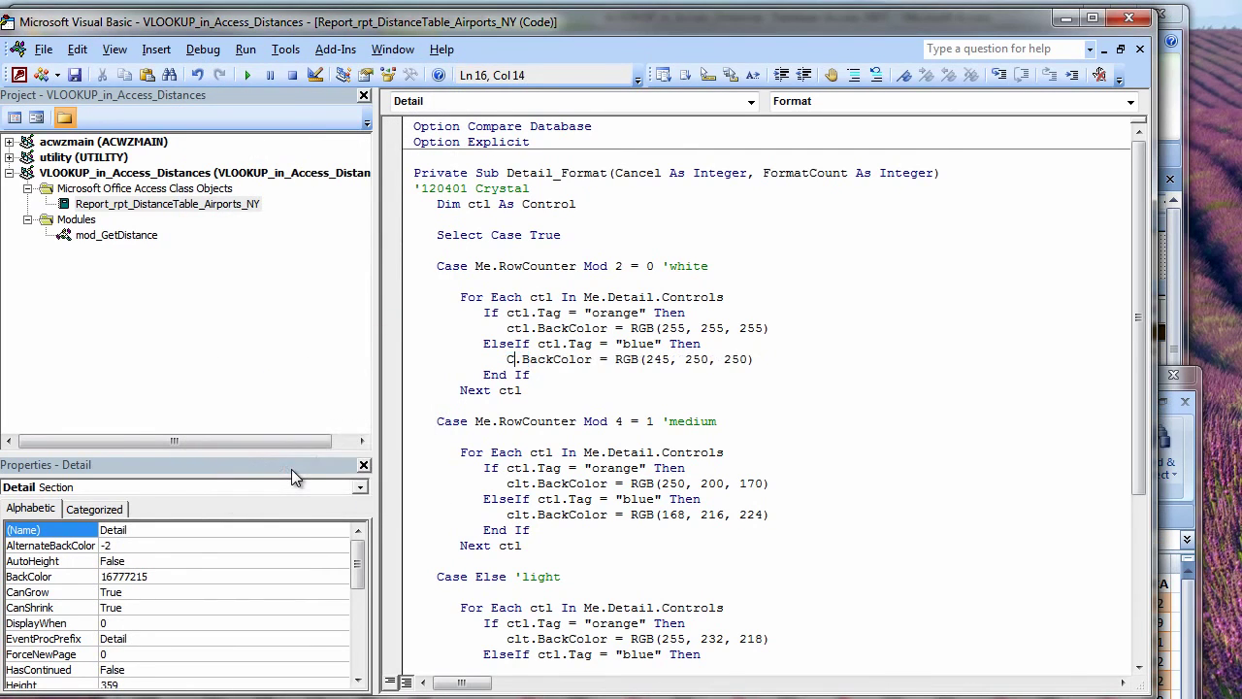
pyautogui.write('trol')
pyautogui.click(484, 454)
pyautogui.click(202, 49)
pyautogui.click(202, 68)
pyautogui.click(280, 468)
# - Replace all four clt misspellings with ctl in the current procedure
pyautogui.hotkey('ctrl', 'h')
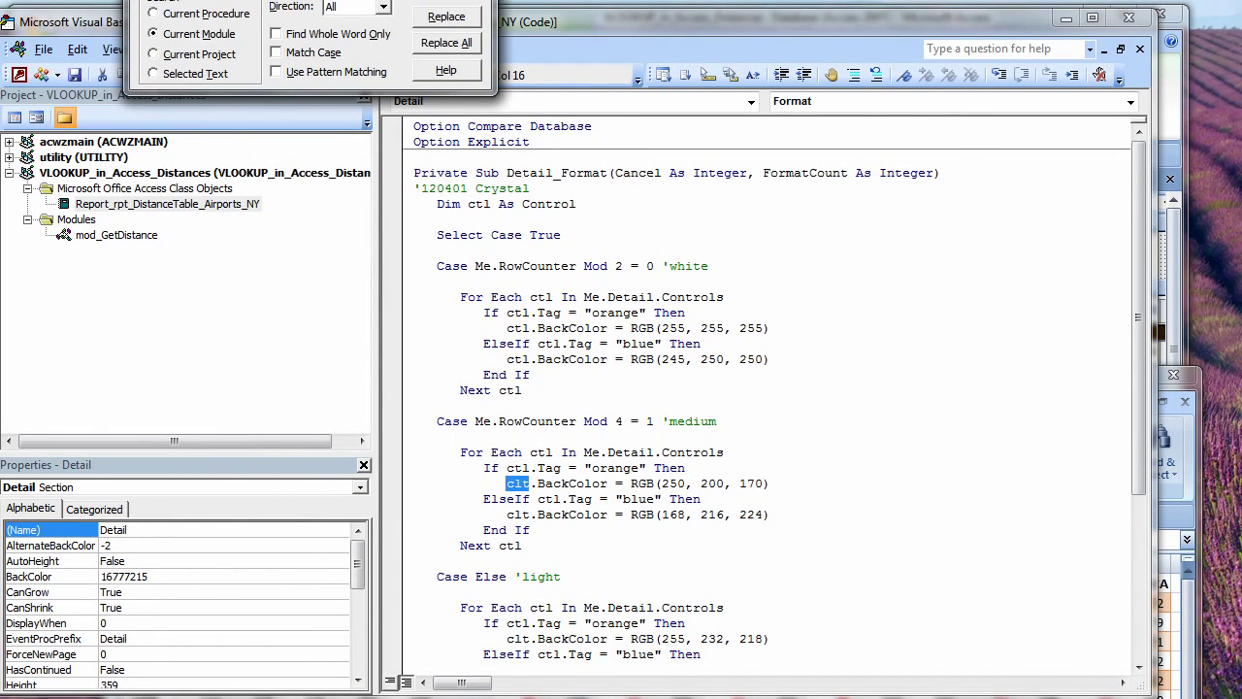
pyautogui.moveTo(160, 0); pyautogui.dragTo(163, 81)
pyautogui.click(153, 174)
pyautogui.click(450, 203)
pyautogui.click(396, 463)
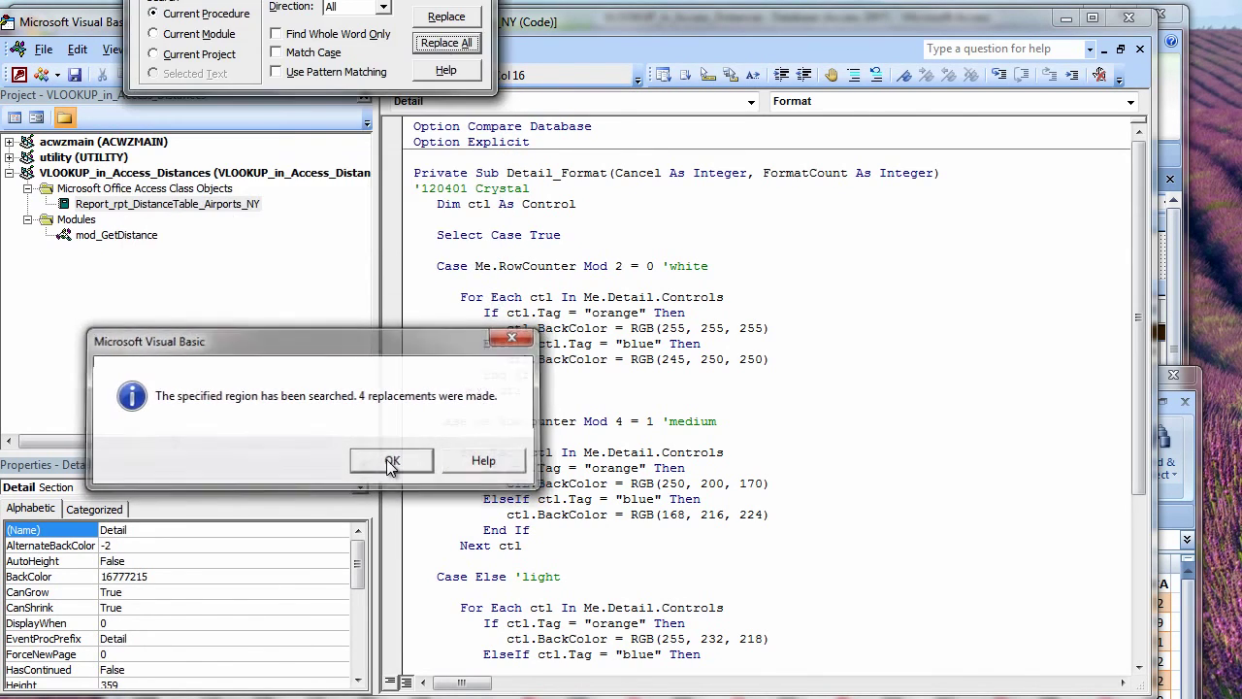
# - Recompile the corrected module, save it, and minimize the VBA editor
pyautogui.click(202, 51)
pyautogui.click(215, 70)
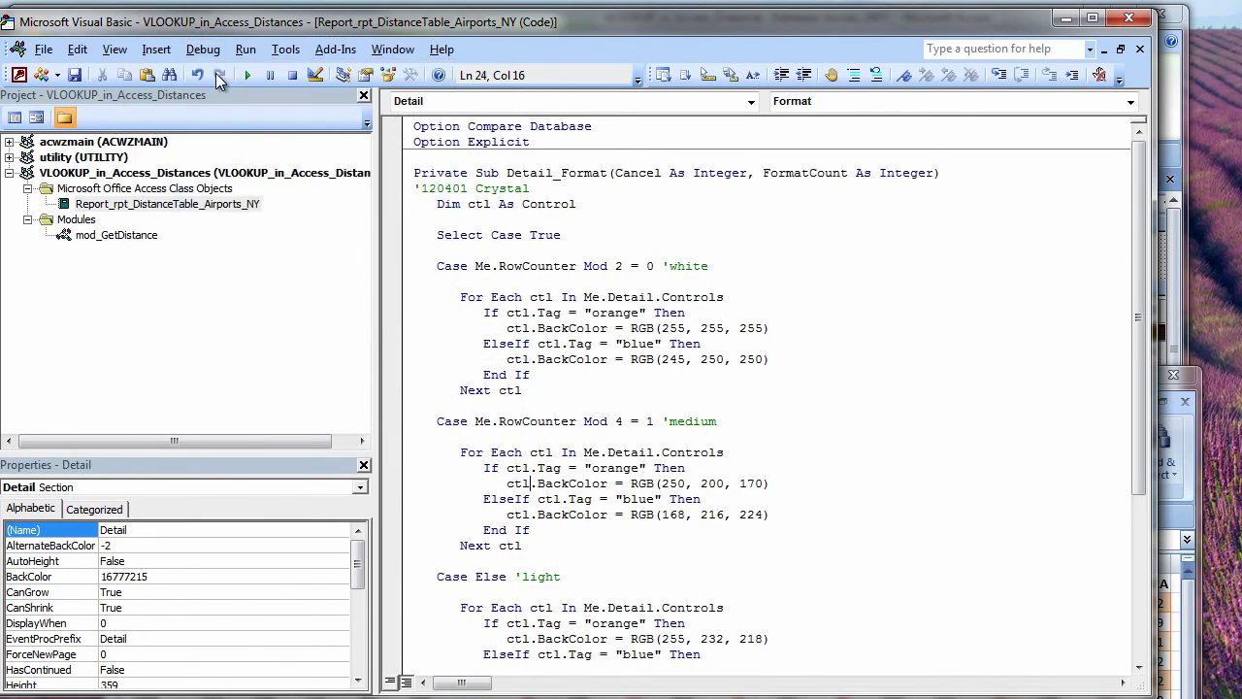
pyautogui.click(76, 75)
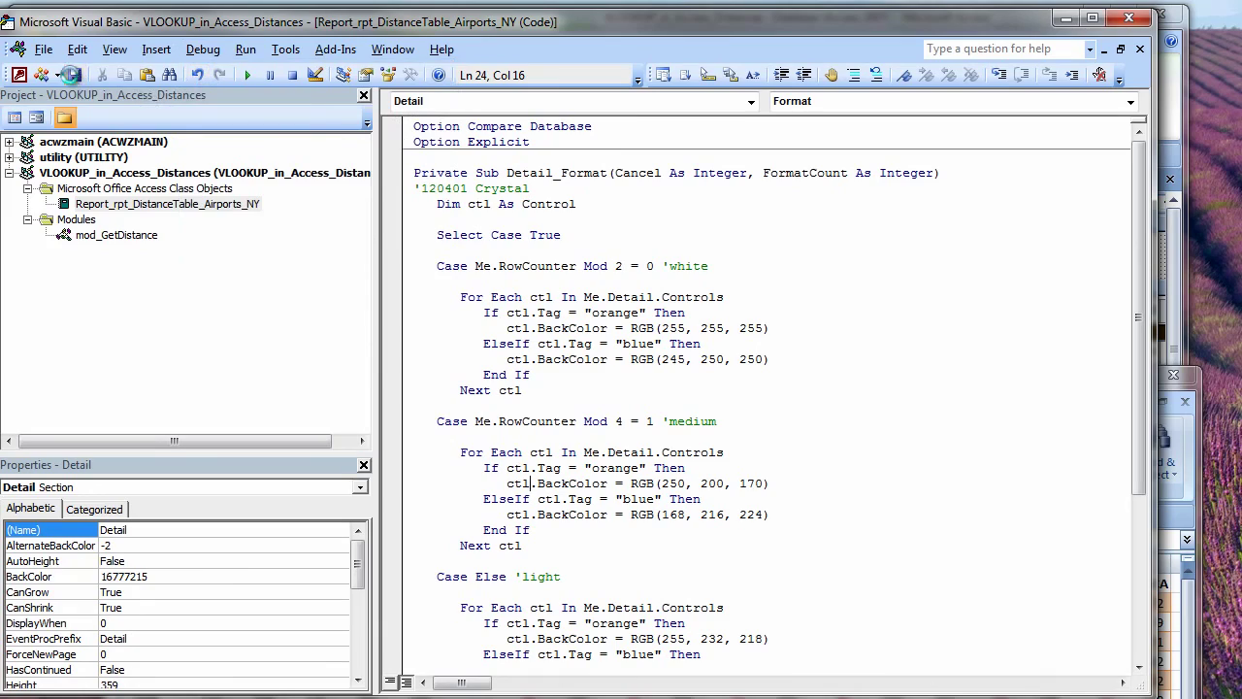
pyautogui.click(1070, 23)
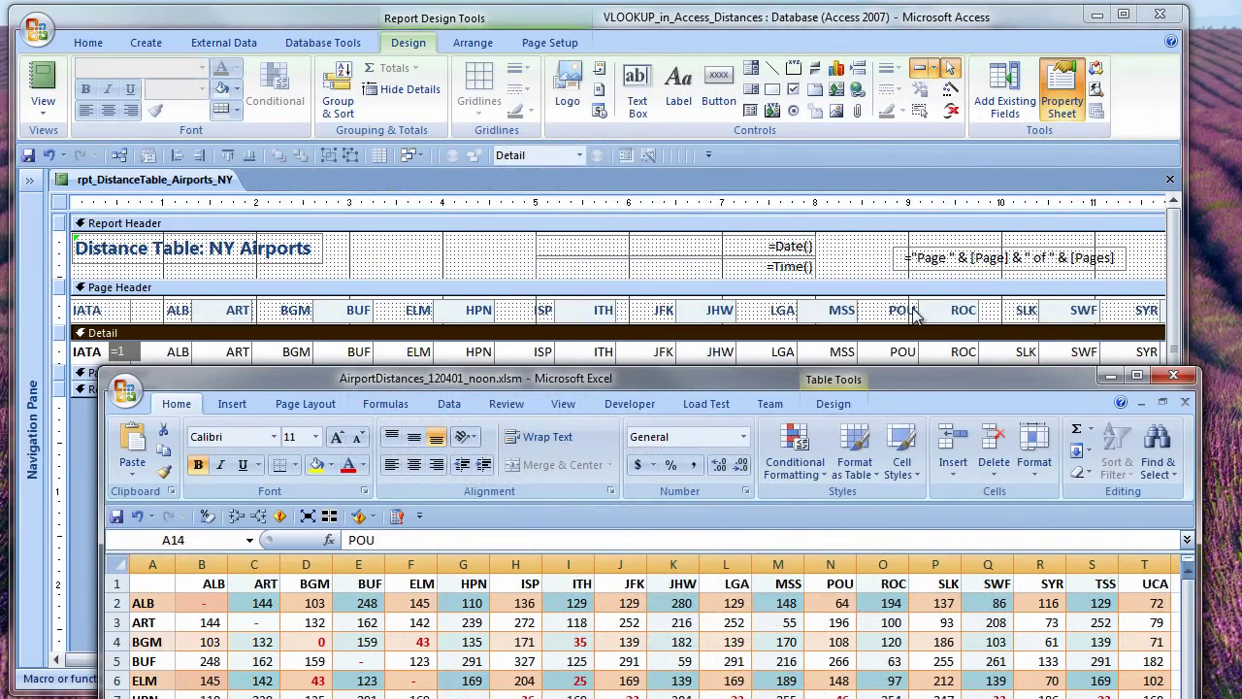
# - Preview the report as printed and compare it with the Excel distance table
pyautogui.click(187, 184)
pyautogui.rightClick(187, 184)
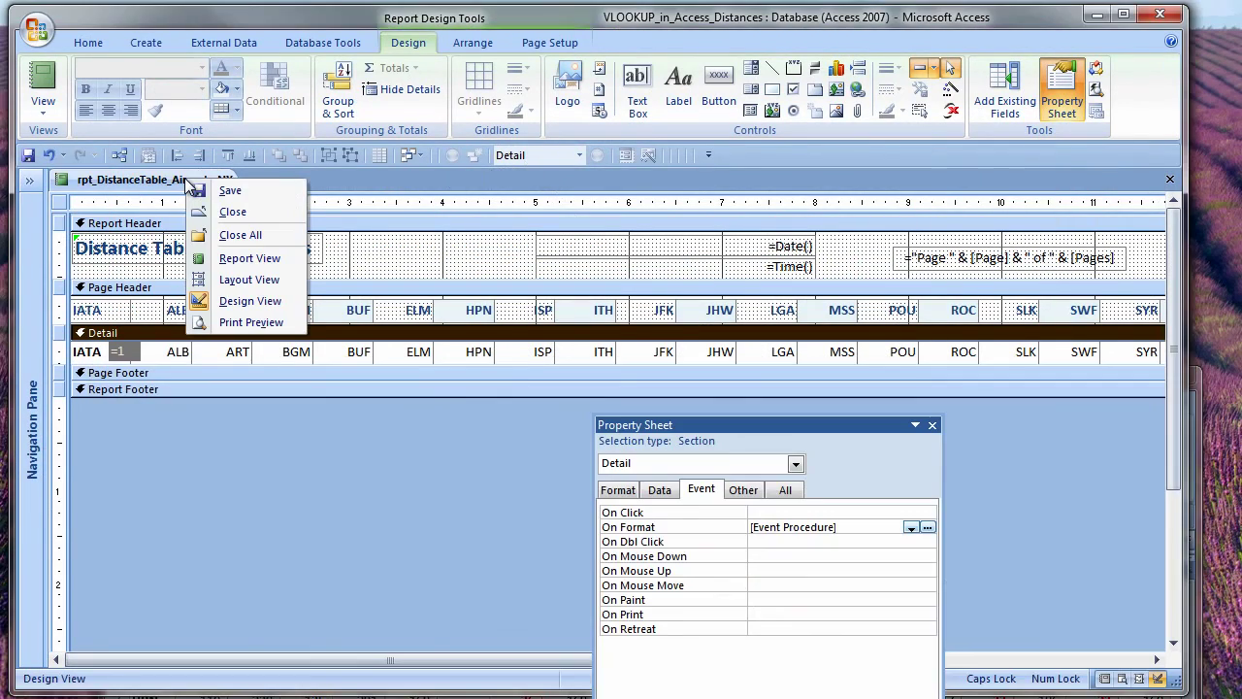
pyautogui.click(251, 322)
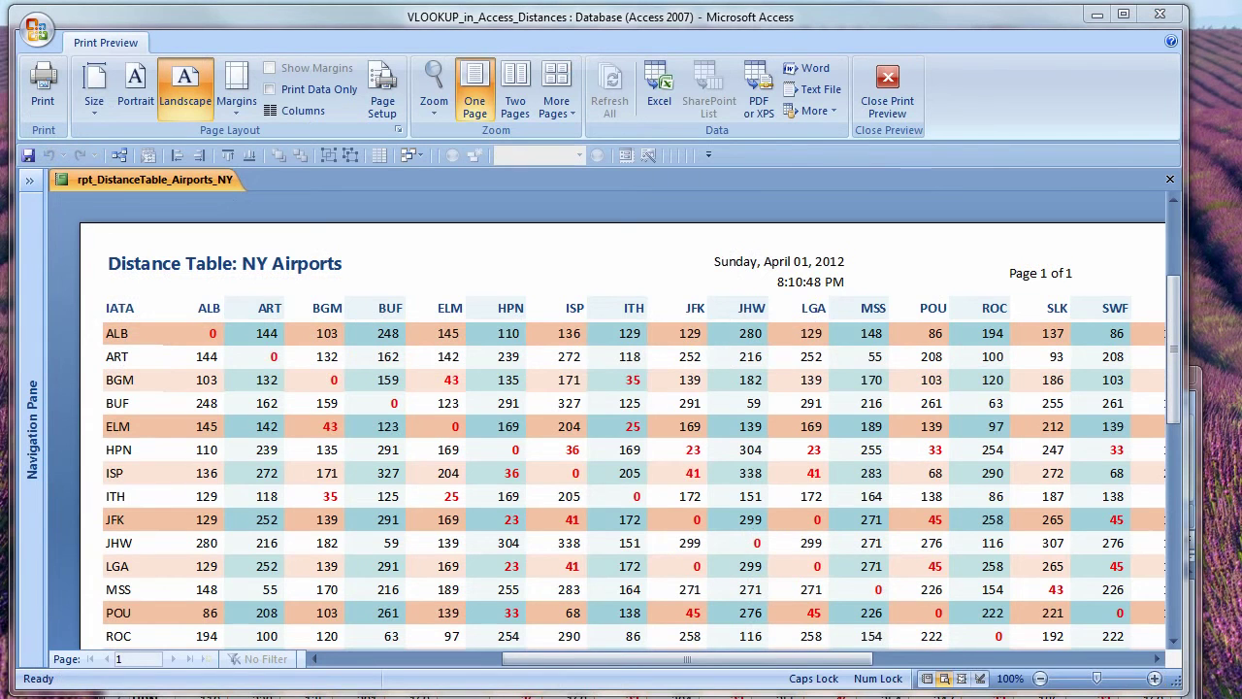
pyautogui.hotkey('alt', 'Tab')
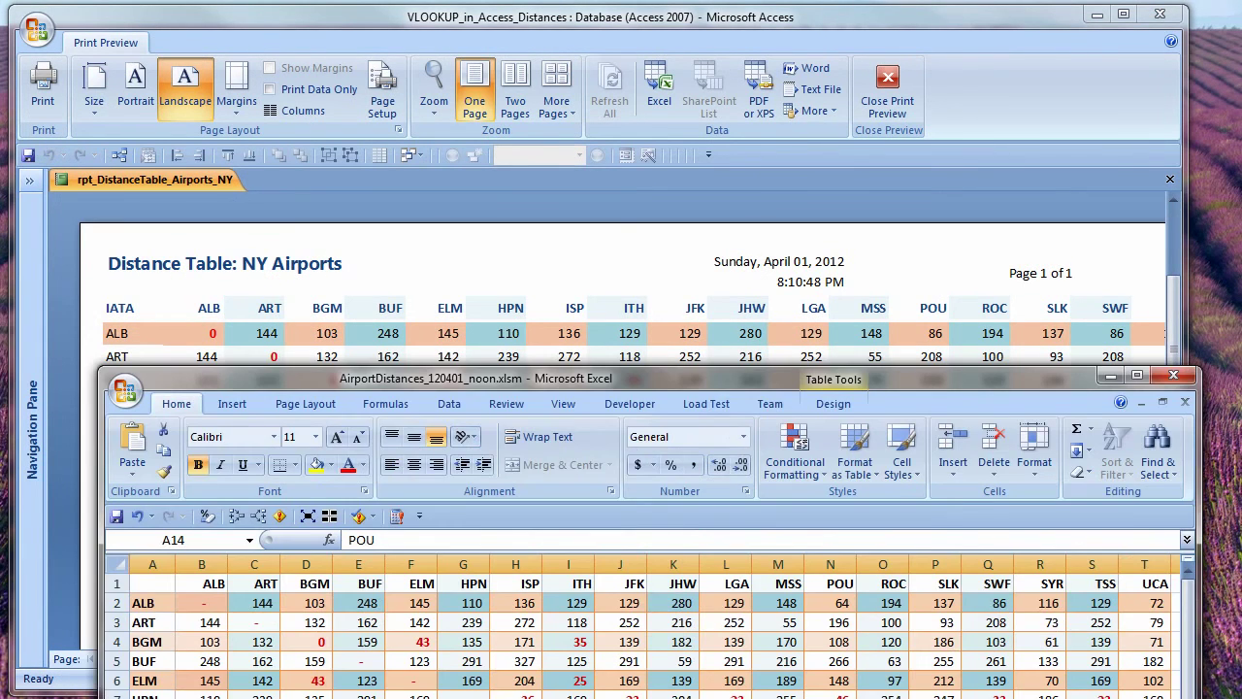
# - Back in Design View, give all Detail row controls an orange border
pyautogui.rightClick(186, 184)
pyautogui.click(267, 331)
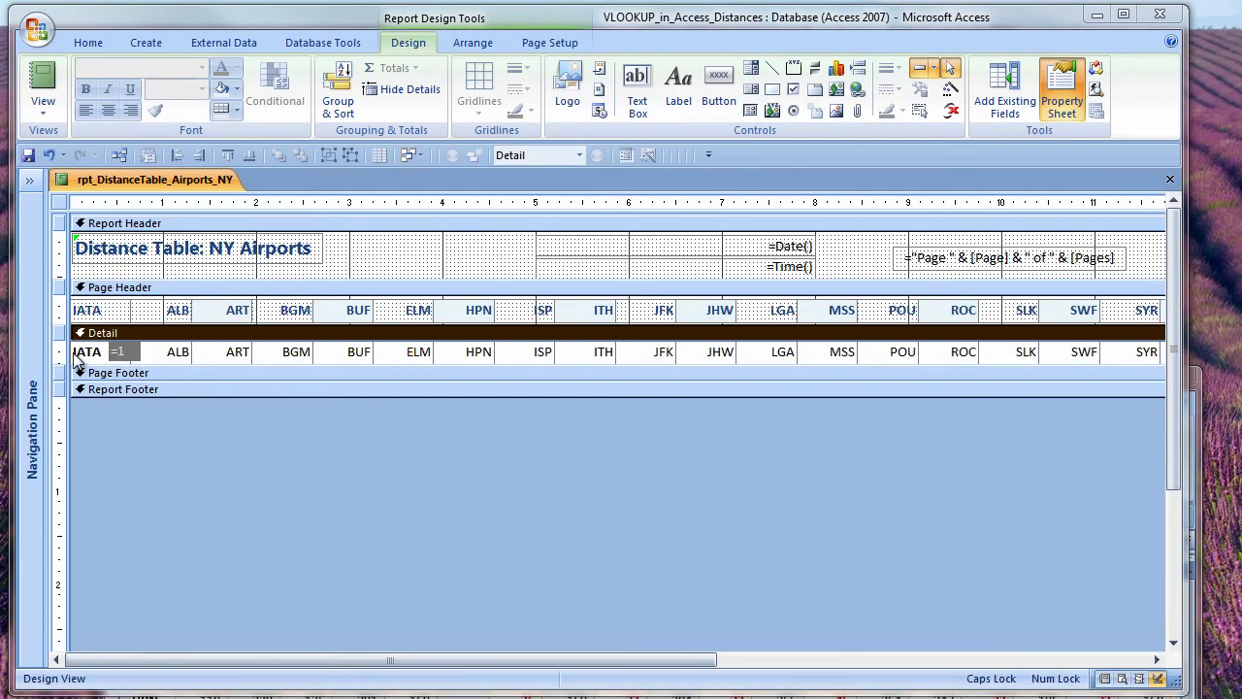
pyautogui.click(58, 351)
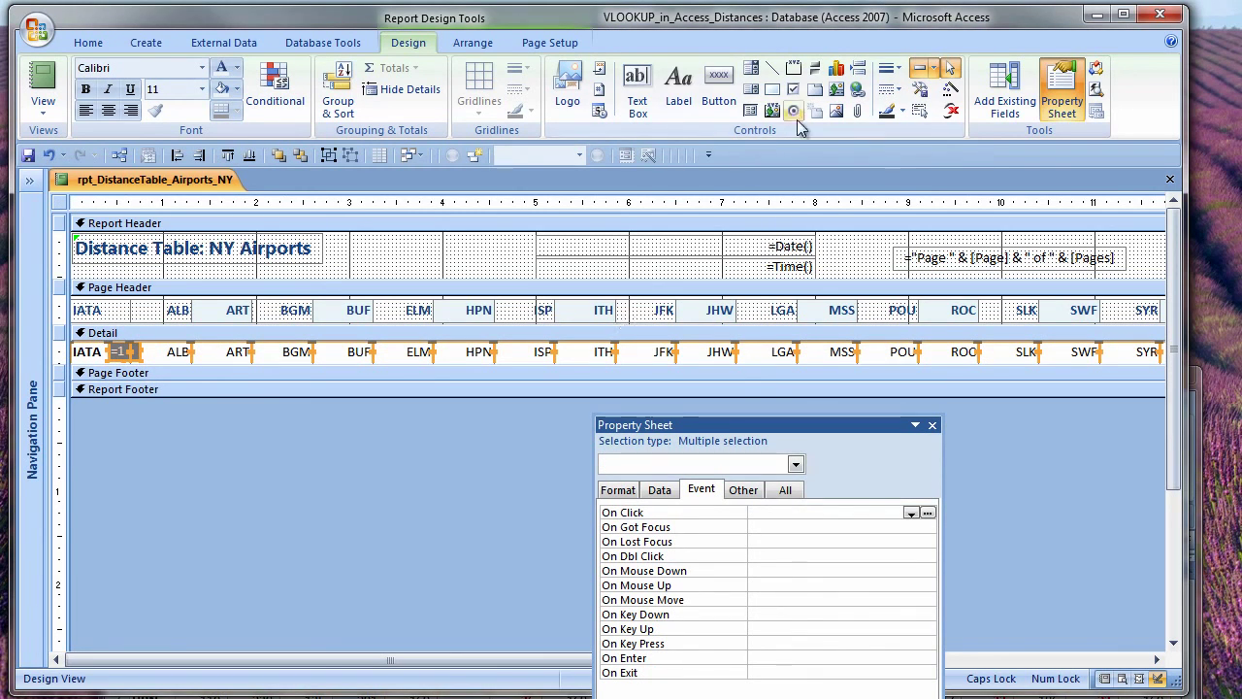
pyautogui.click(900, 113)
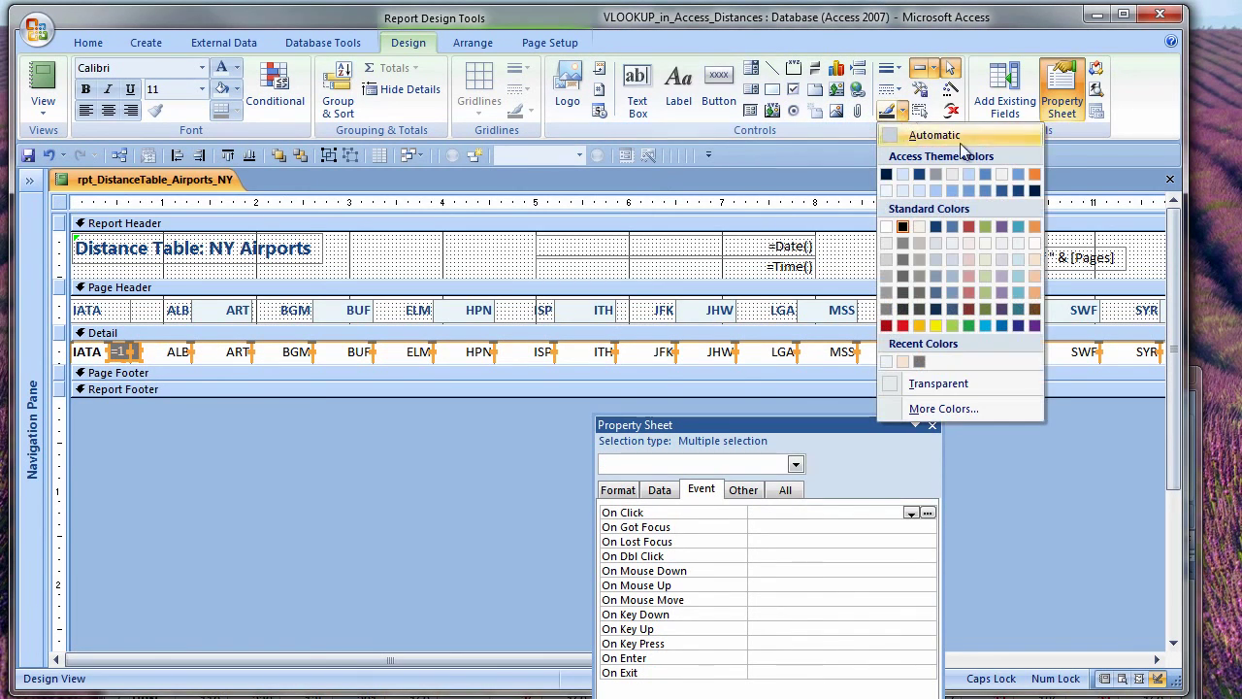
pyautogui.click(1036, 227)
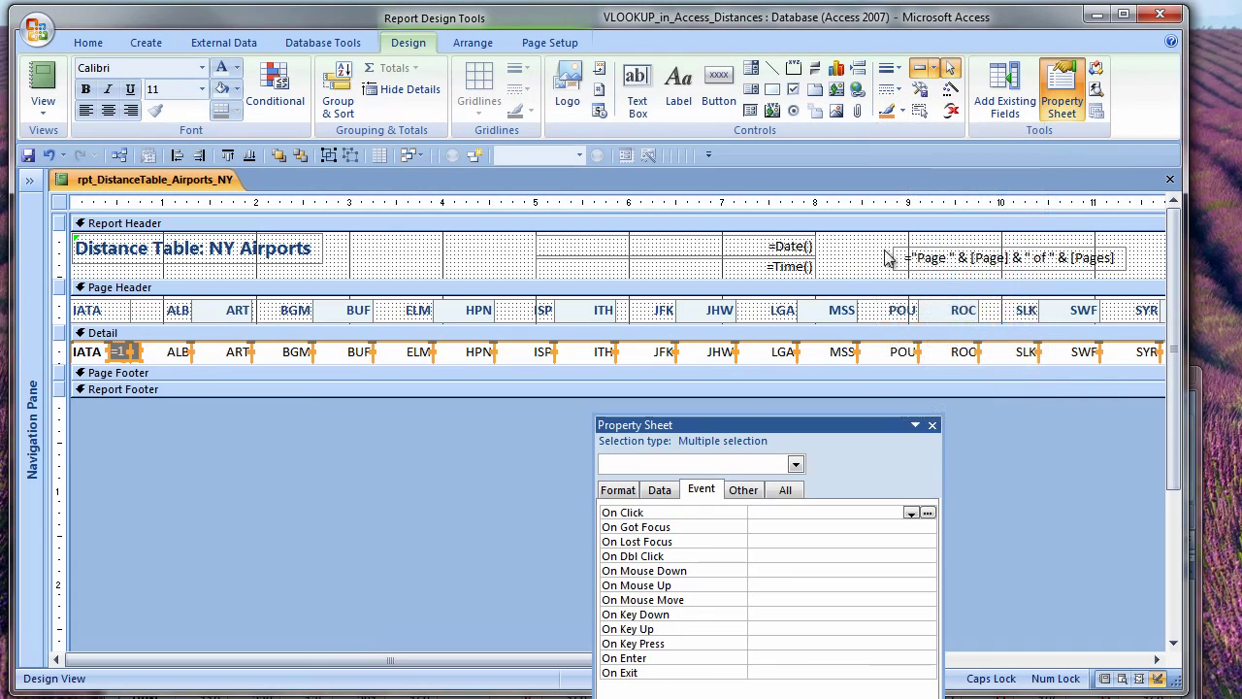
# - Delete the IATA heading label from the Page Header and save the report
pyautogui.click(99, 310)
pyautogui.click(99, 310)
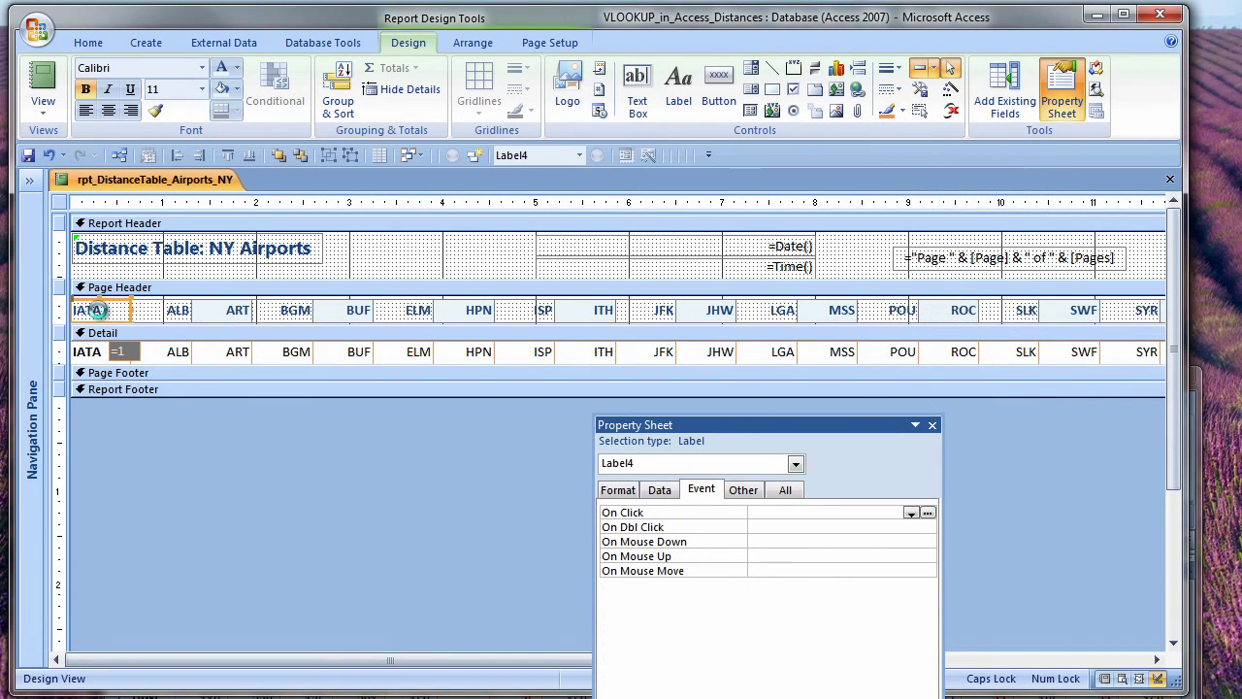
pyautogui.press('Delete')
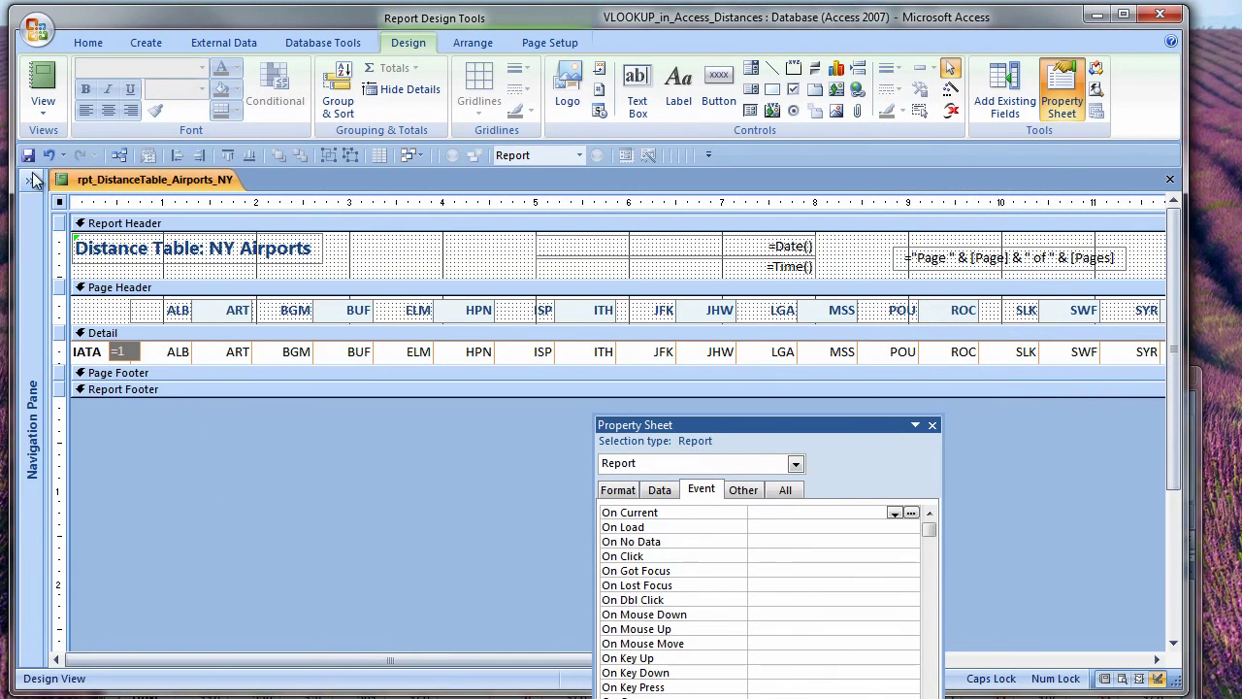
pyautogui.click(29, 157)
# - Open the report's Print Preview and position the Excel AirportDistances window over it
pyautogui.rightClick(170, 183)
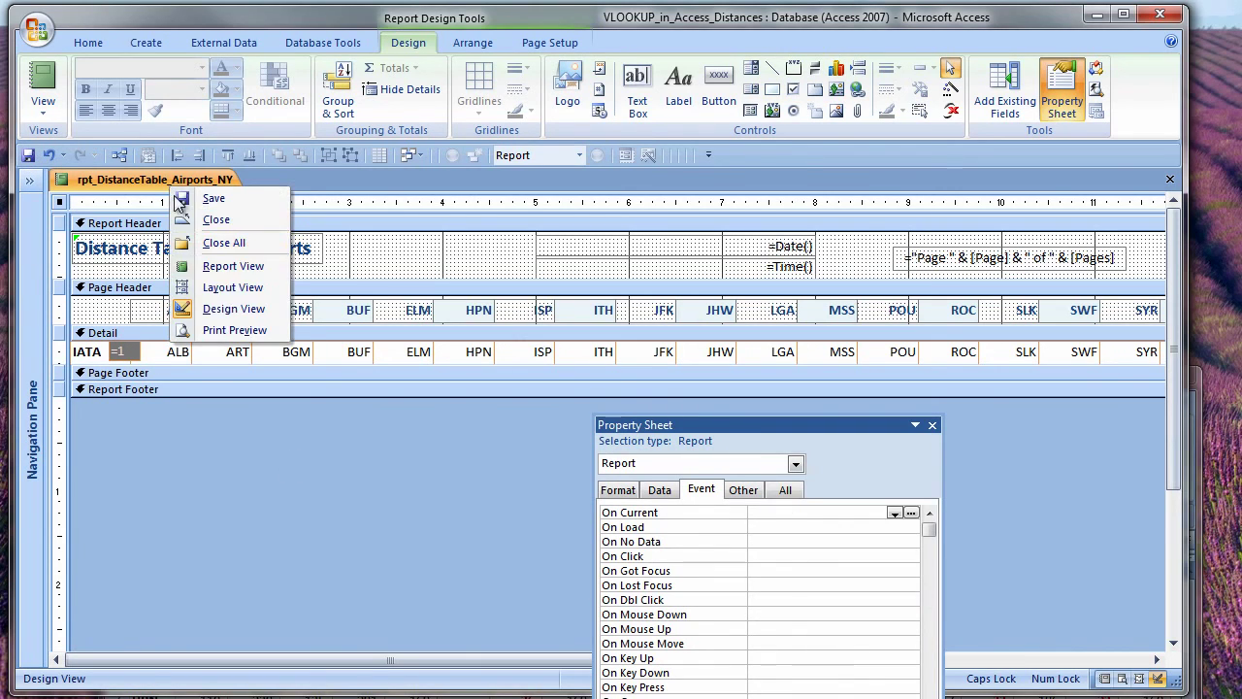
pyautogui.click(244, 330)
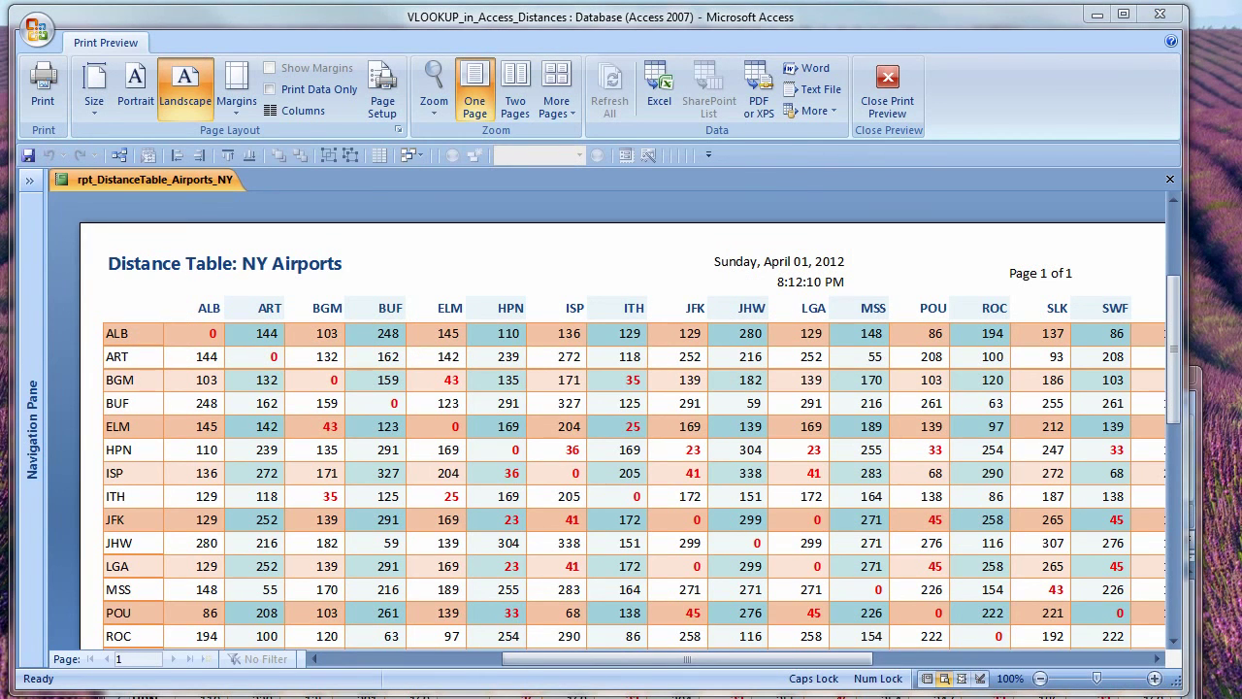
pyautogui.hotkey('alt', 'Tab')
pyautogui.moveTo(309, 378); pyautogui.dragTo(504, 110)
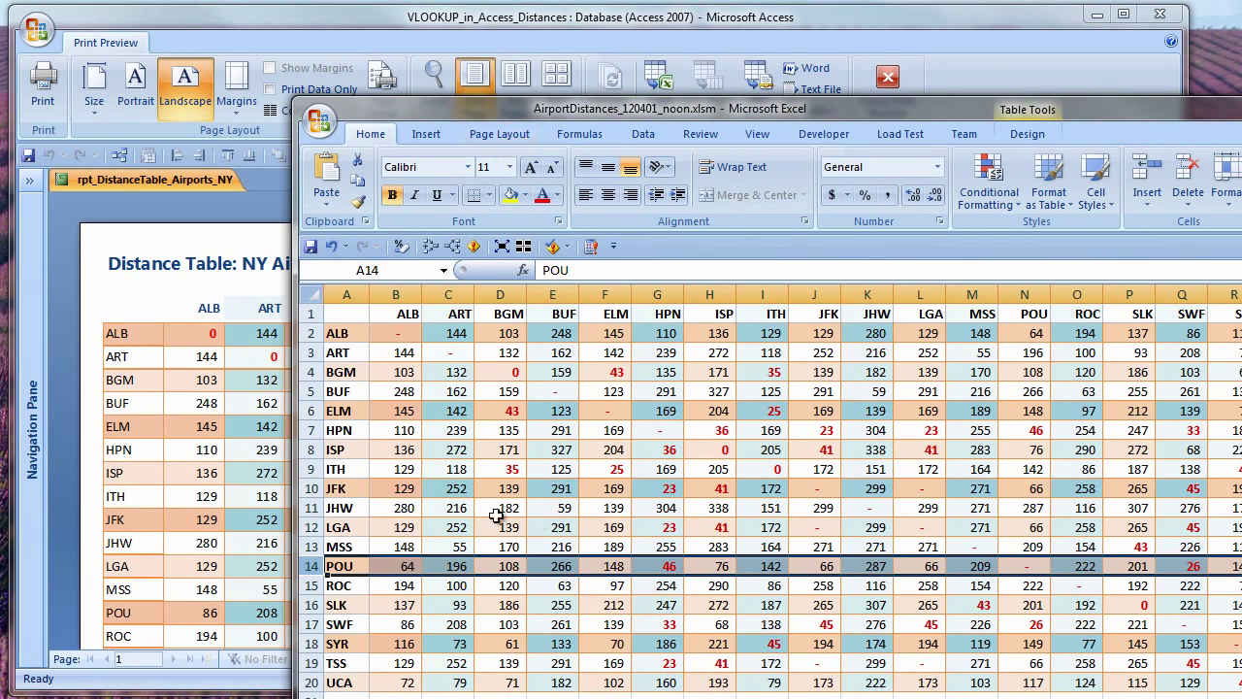